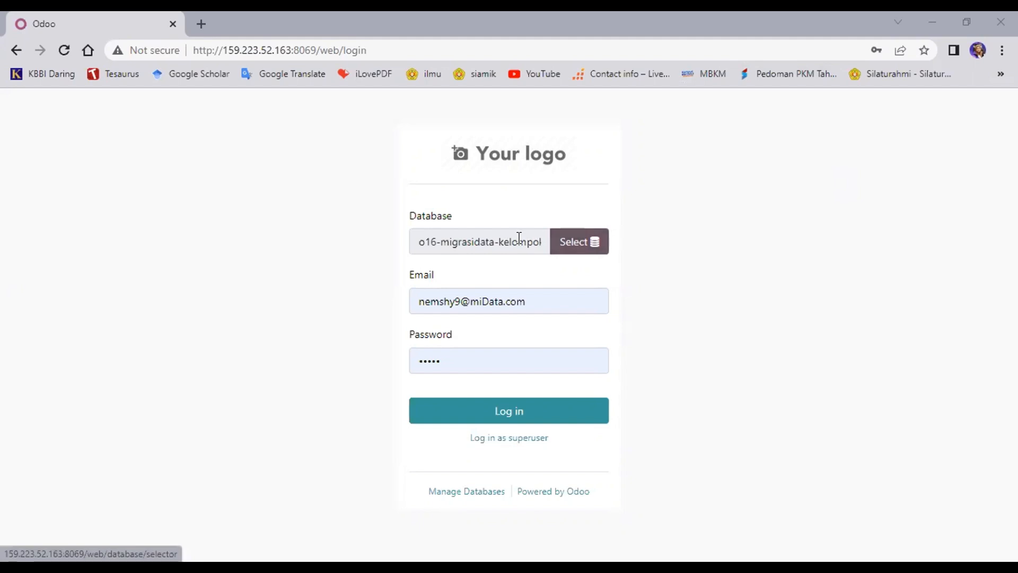
Step: Log into the o16-migrasidata-kelompok-9 database using the saved login credentials
{"action": "left_click", "coordinate": [582, 246]}
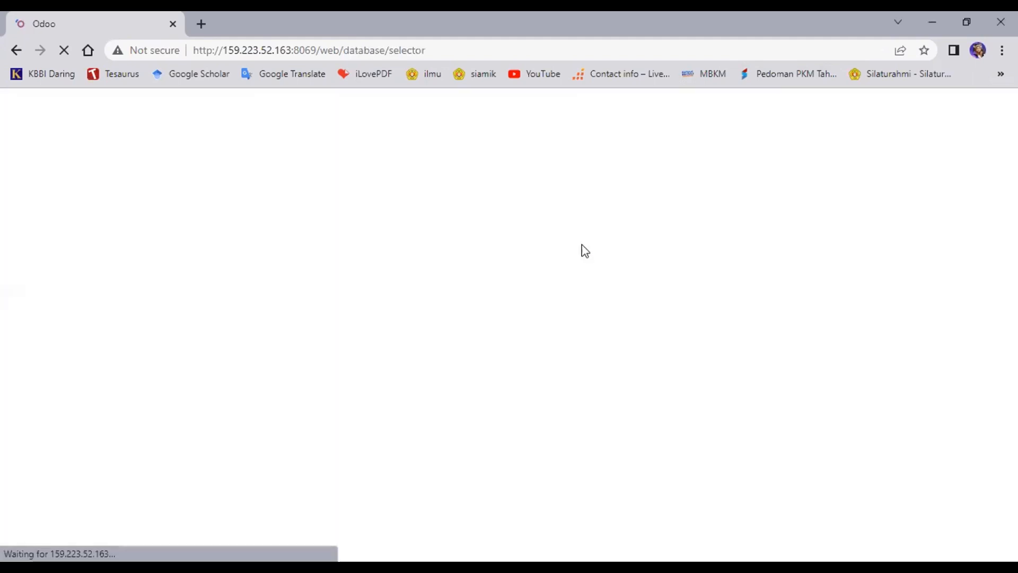
{"action": "scroll", "coordinate": [543, 295], "scroll_direction": "down", "scroll_amount": 10}
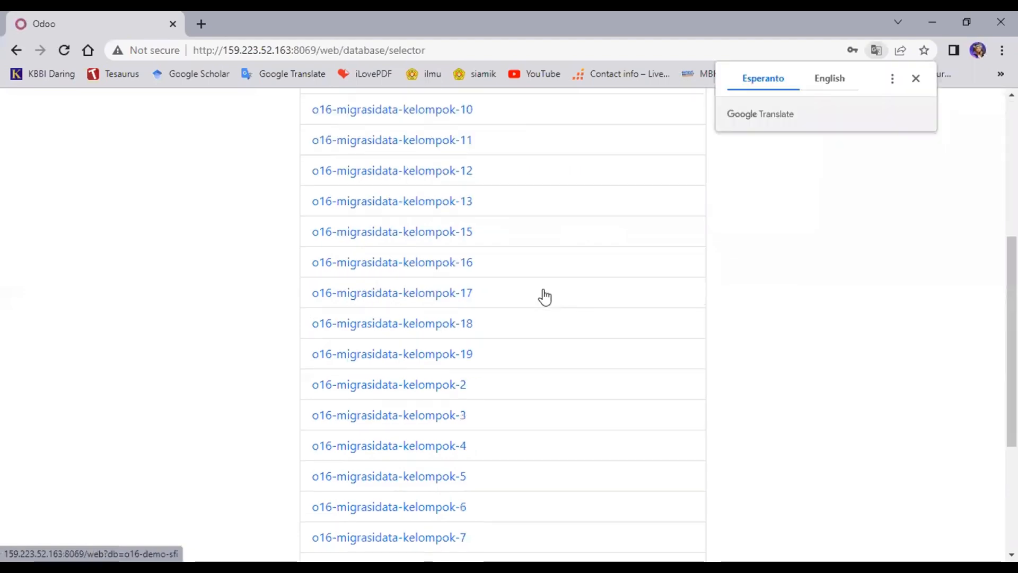
{"action": "left_click", "coordinate": [469, 396]}
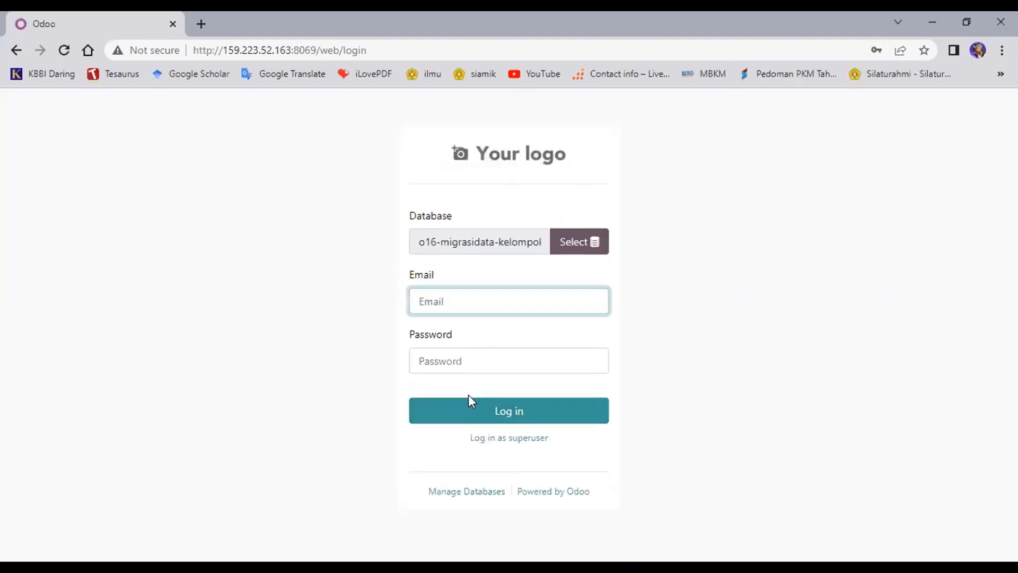
{"action": "left_click", "coordinate": [501, 296]}
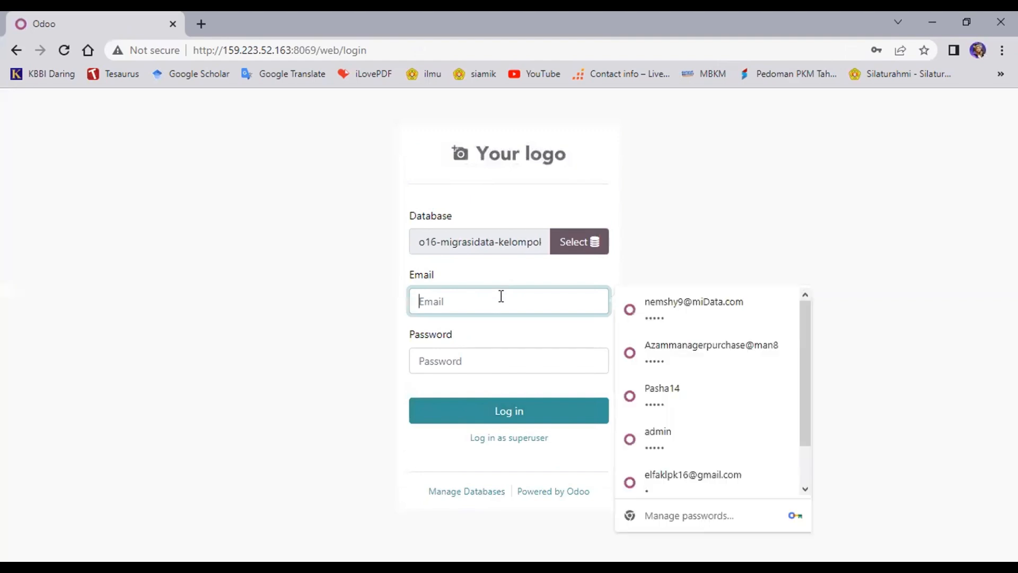
{"action": "left_click", "coordinate": [667, 325]}
{"action": "left_click", "coordinate": [526, 410]}
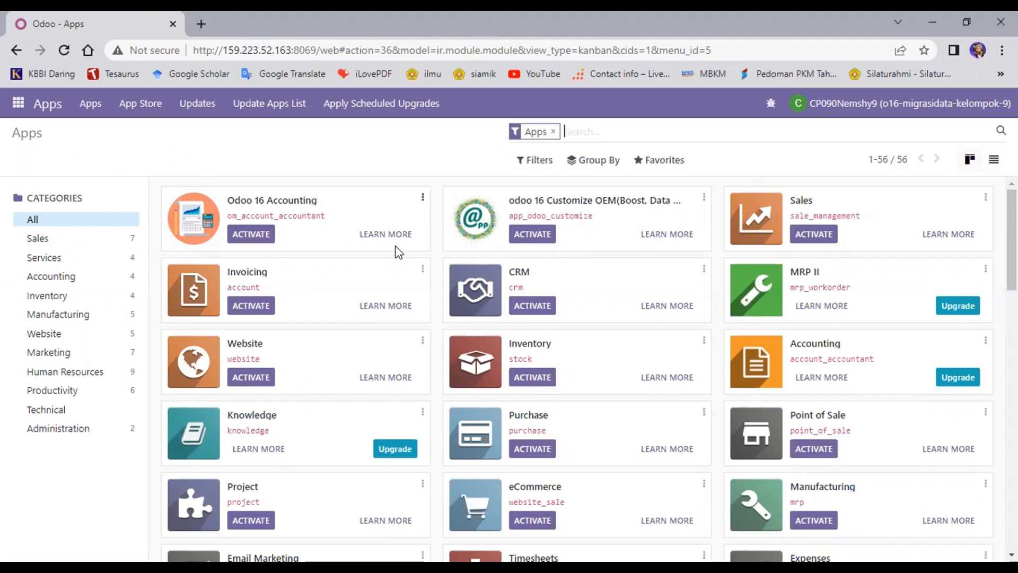
Step: Search Apps for 'accounting' and install the Odoo 16 Full Accounting Kit
{"action": "scroll", "coordinate": [353, 327], "scroll_direction": "down", "scroll_amount": 1}
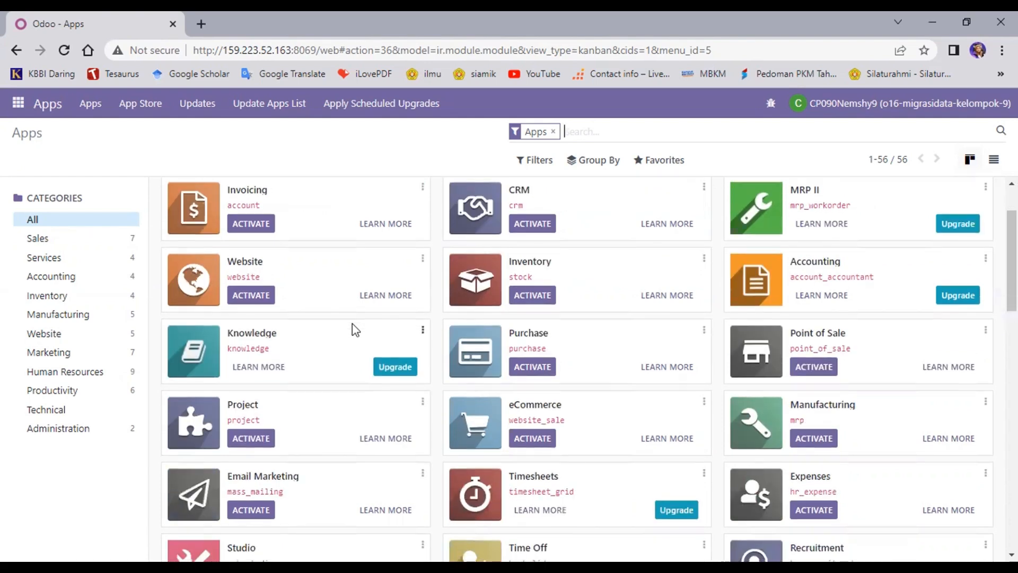
{"action": "scroll", "coordinate": [352, 325], "scroll_direction": "up", "scroll_amount": 1}
{"action": "left_click", "coordinate": [575, 132]}
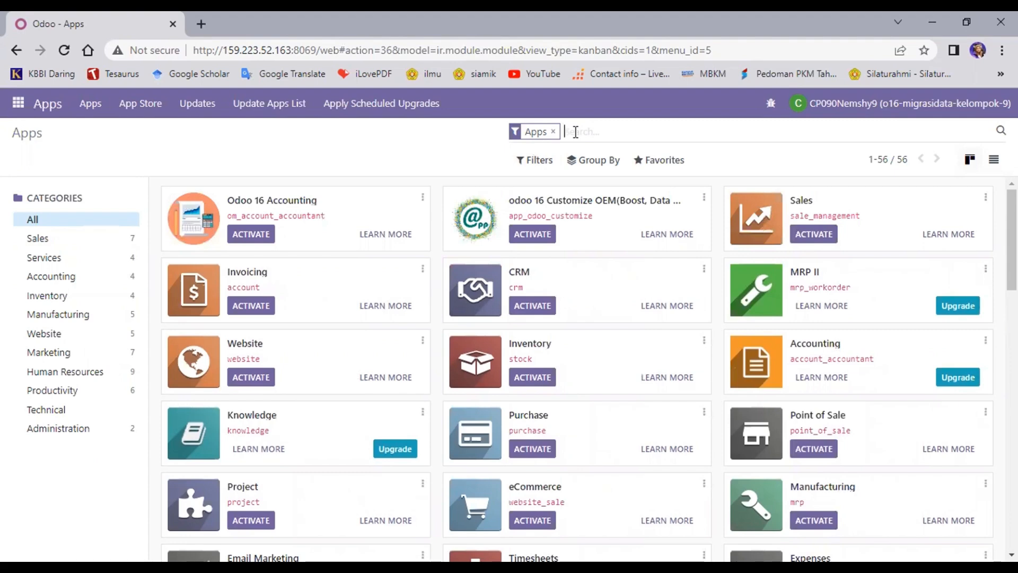
{"action": "type", "text": "ac"}
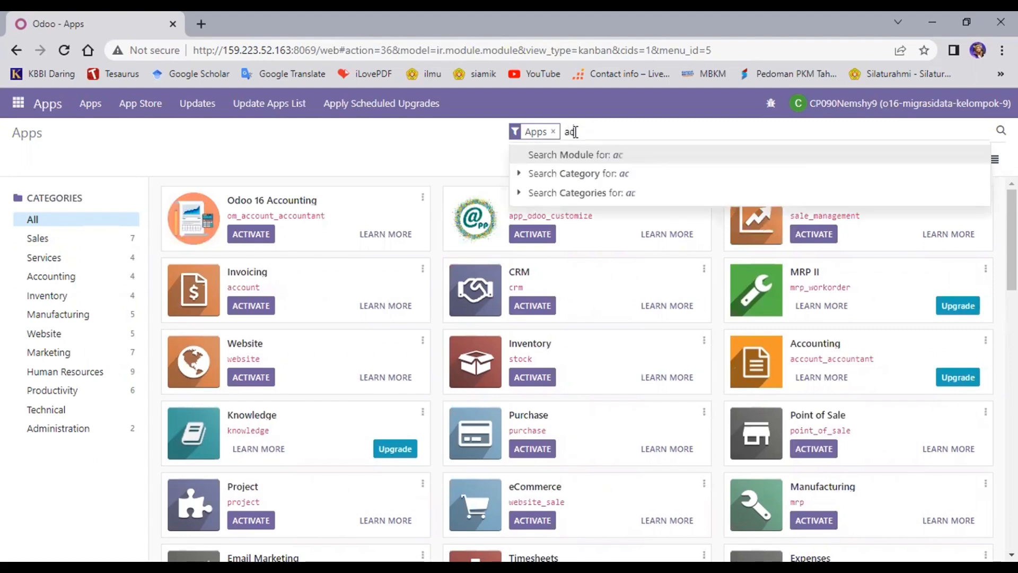
{"action": "type", "text": "counting"}
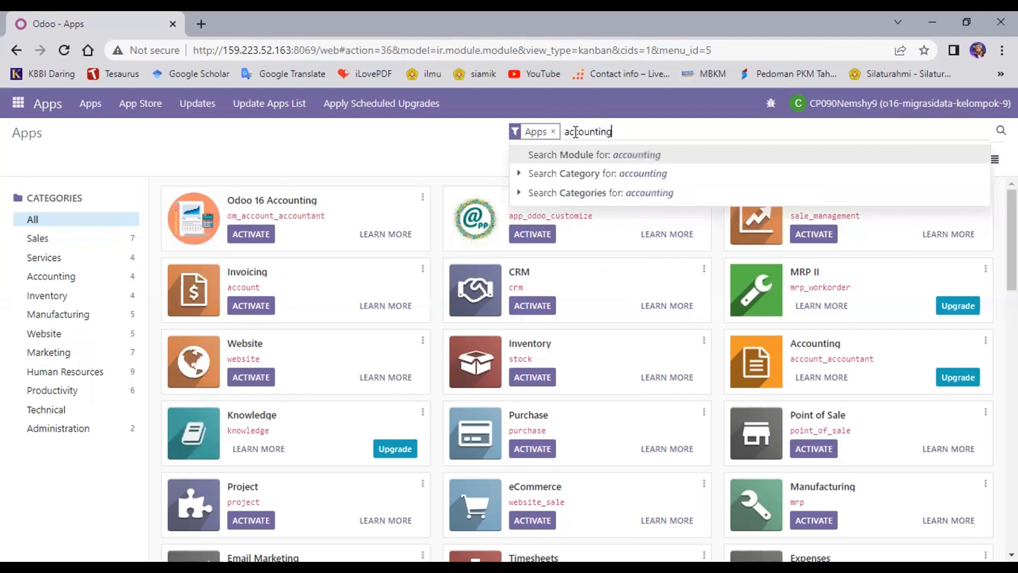
{"action": "key", "text": "Return"}
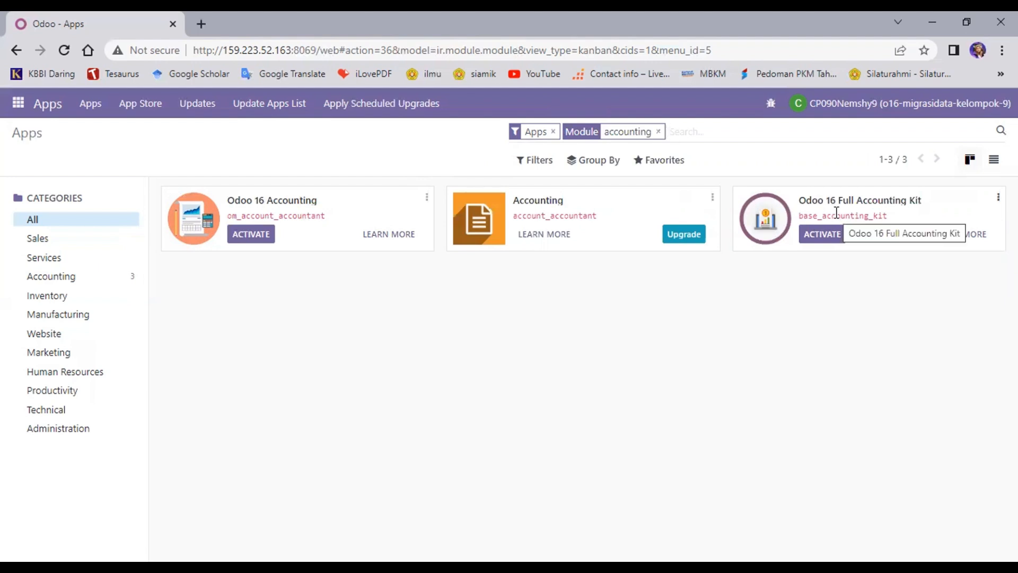
{"action": "left_click", "coordinate": [822, 238]}
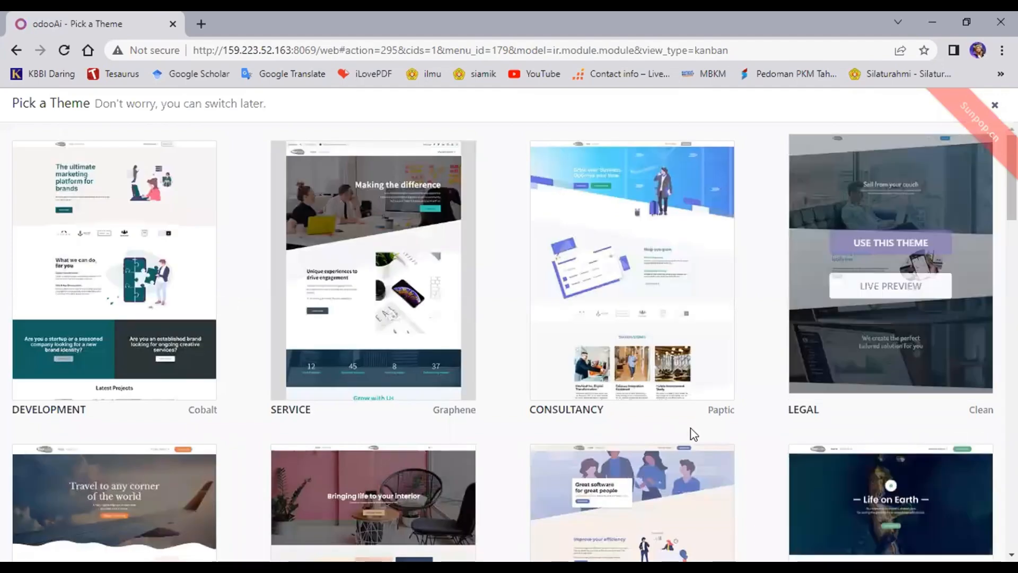
Step: Browse the theme gallery and apply the Service (Graphene) theme to the website
{"action": "scroll", "coordinate": [693, 434], "scroll_direction": "down", "scroll_amount": 3}
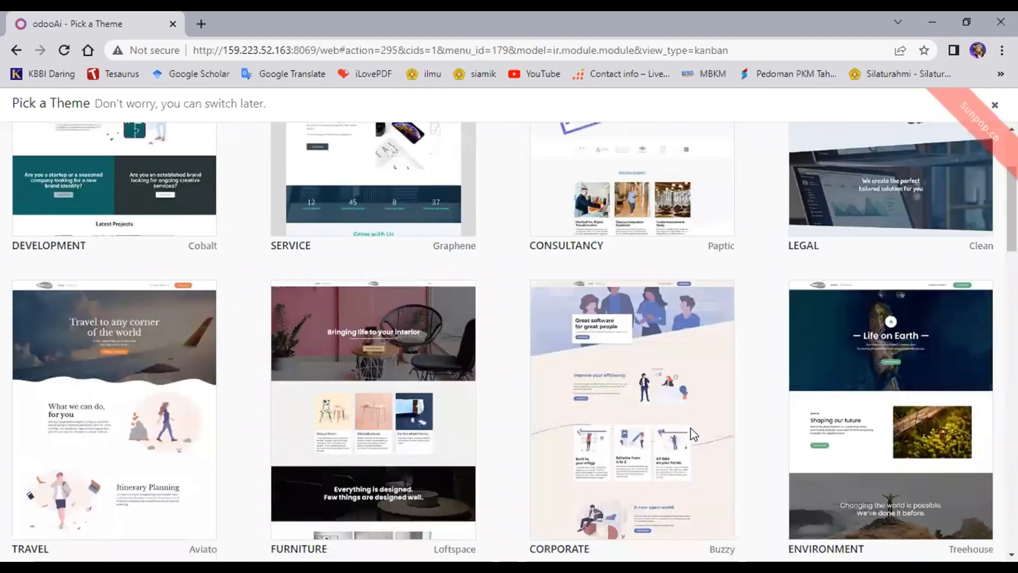
{"action": "scroll", "coordinate": [693, 433], "scroll_direction": "down", "scroll_amount": 7}
{"action": "scroll", "coordinate": [690, 428], "scroll_direction": "down", "scroll_amount": 9}
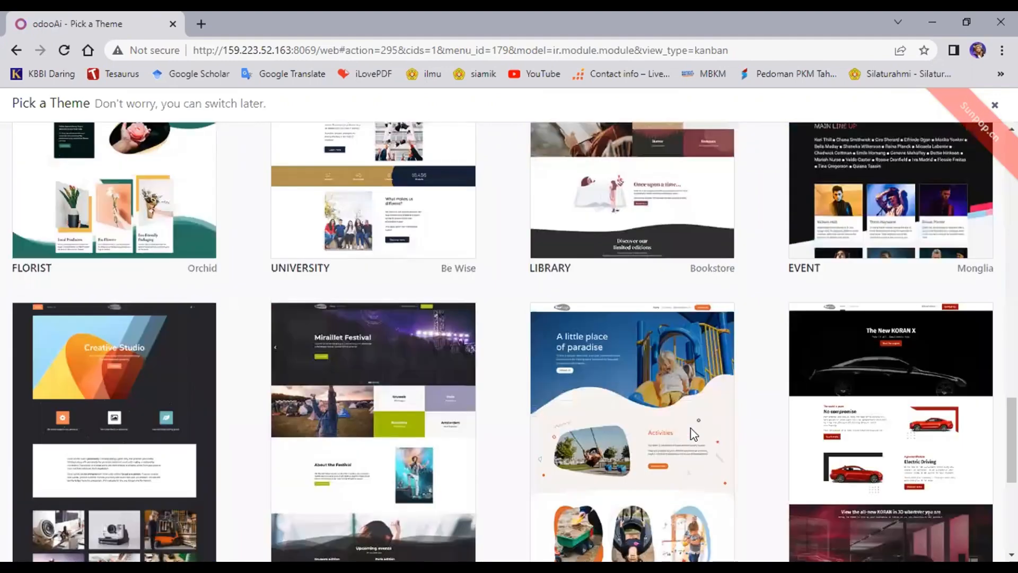
{"action": "scroll", "coordinate": [694, 434], "scroll_direction": "down", "scroll_amount": 6}
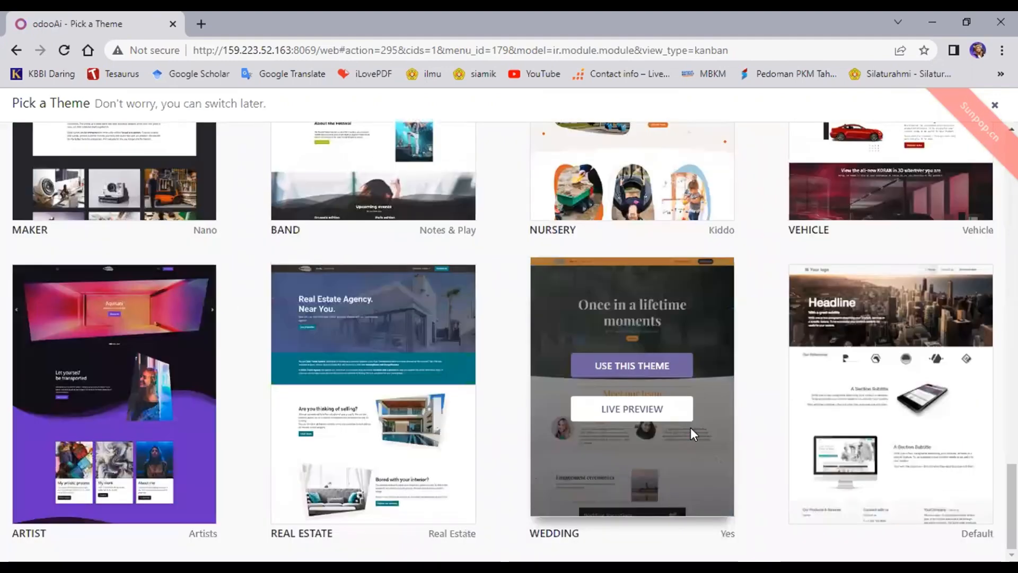
{"action": "scroll", "coordinate": [690, 428], "scroll_direction": "up", "scroll_amount": 6}
{"action": "scroll", "coordinate": [691, 428], "scroll_direction": "up", "scroll_amount": 15}
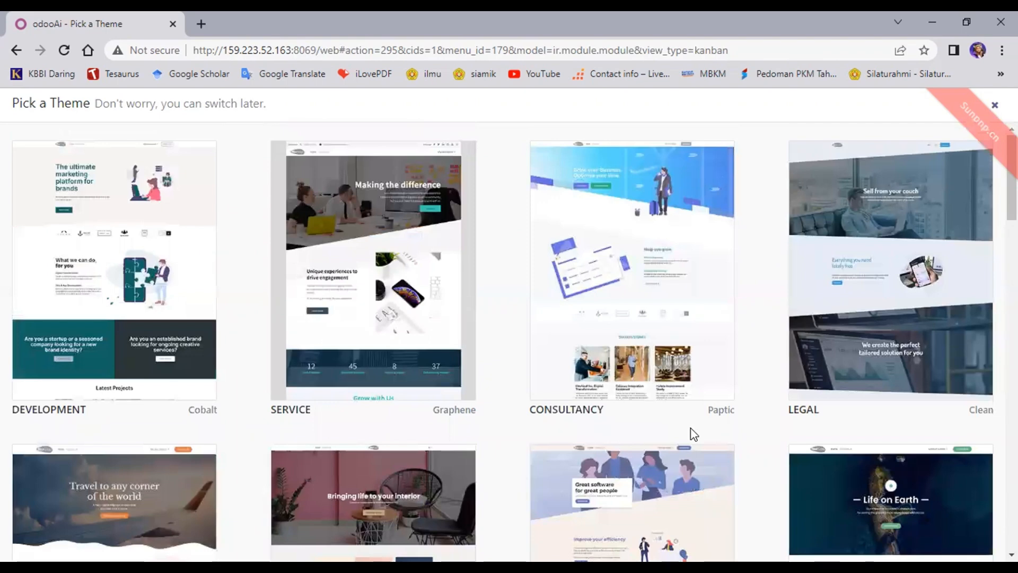
{"action": "scroll", "coordinate": [692, 434], "scroll_direction": "down", "scroll_amount": 15}
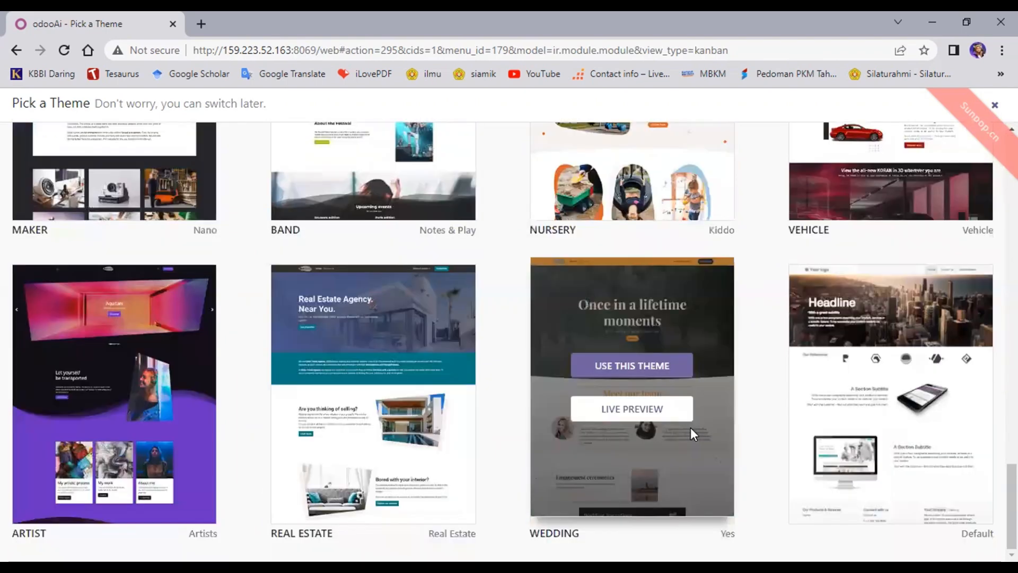
{"action": "scroll", "coordinate": [690, 427], "scroll_direction": "up", "scroll_amount": 11}
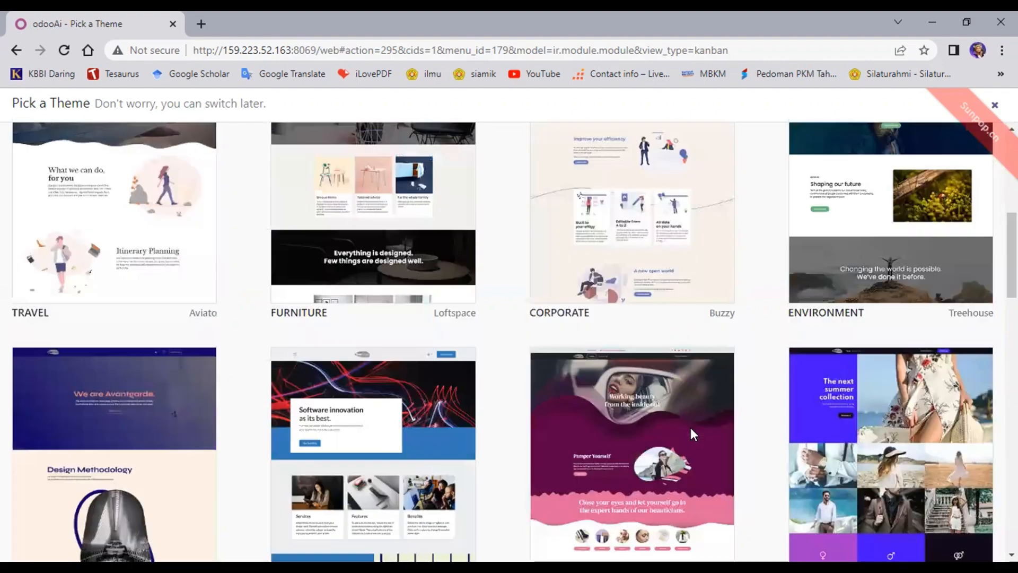
{"action": "scroll", "coordinate": [690, 427], "scroll_direction": "up", "scroll_amount": 4}
{"action": "scroll", "coordinate": [692, 435], "scroll_direction": "up", "scroll_amount": 3}
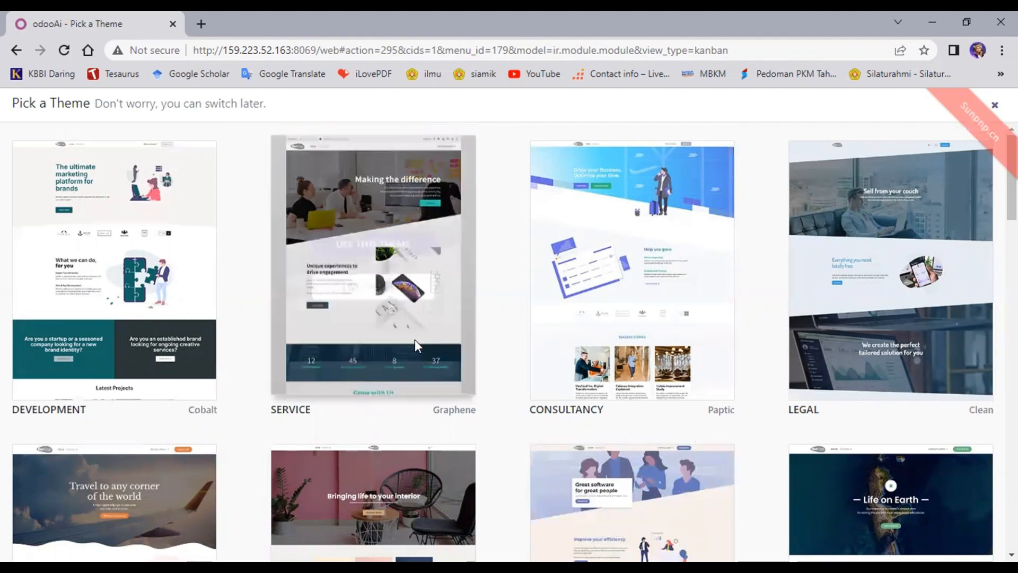
{"action": "mouse_move", "coordinate": [570, 342]}
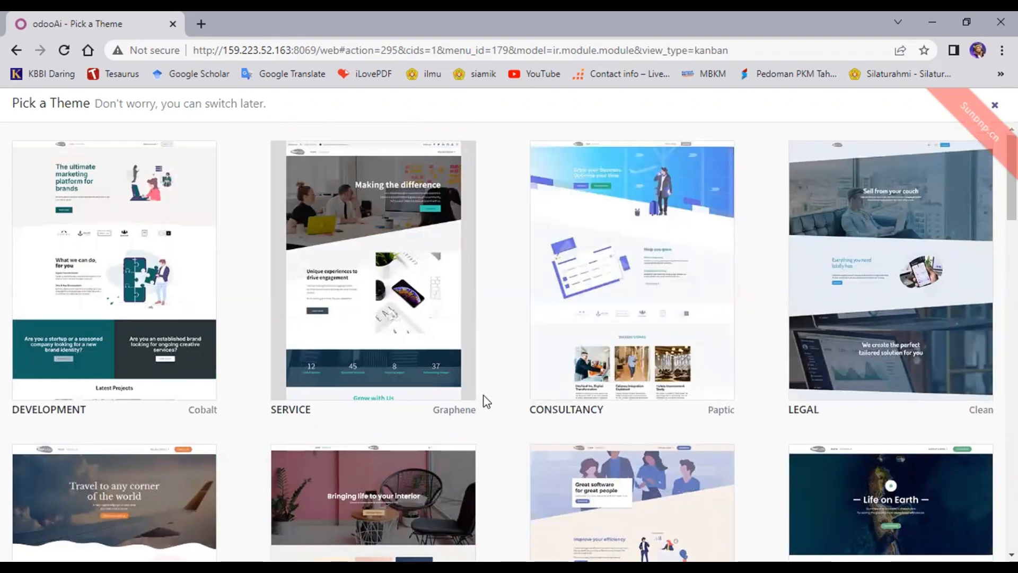
{"action": "scroll", "coordinate": [513, 377], "scroll_direction": "down", "scroll_amount": 1}
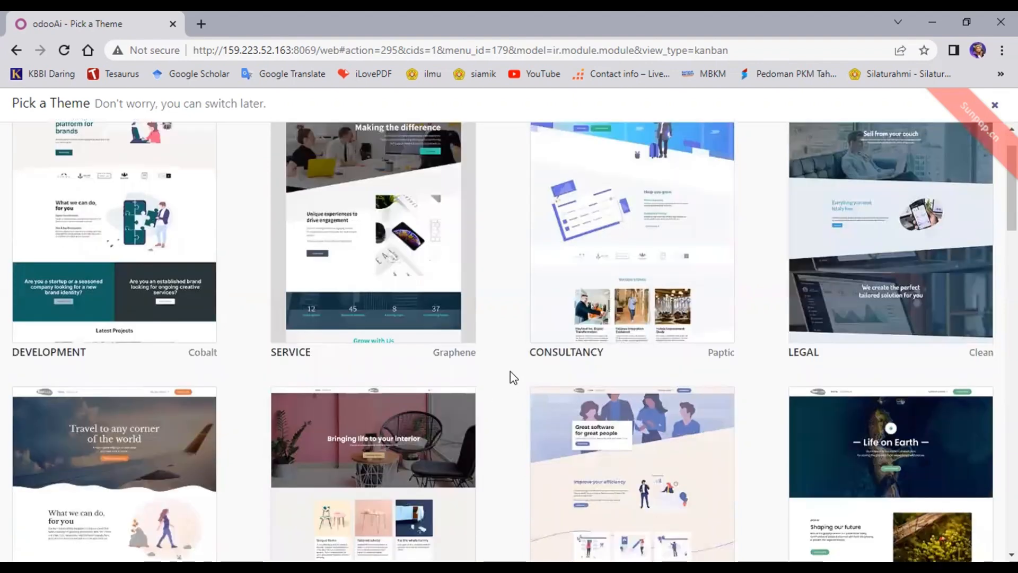
{"action": "scroll", "coordinate": [513, 378], "scroll_direction": "down", "scroll_amount": 4}
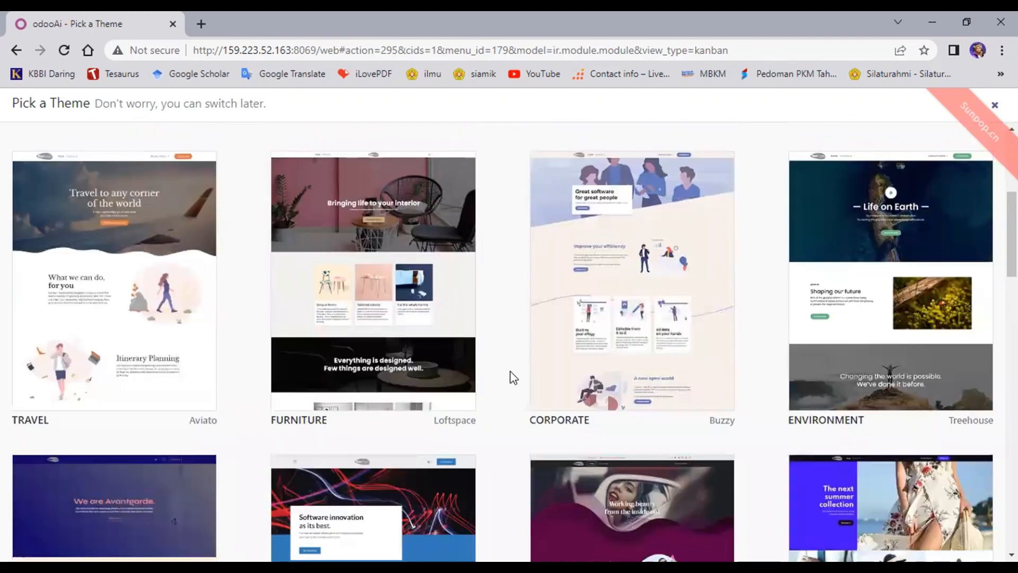
{"action": "scroll", "coordinate": [514, 378], "scroll_direction": "down", "scroll_amount": 3}
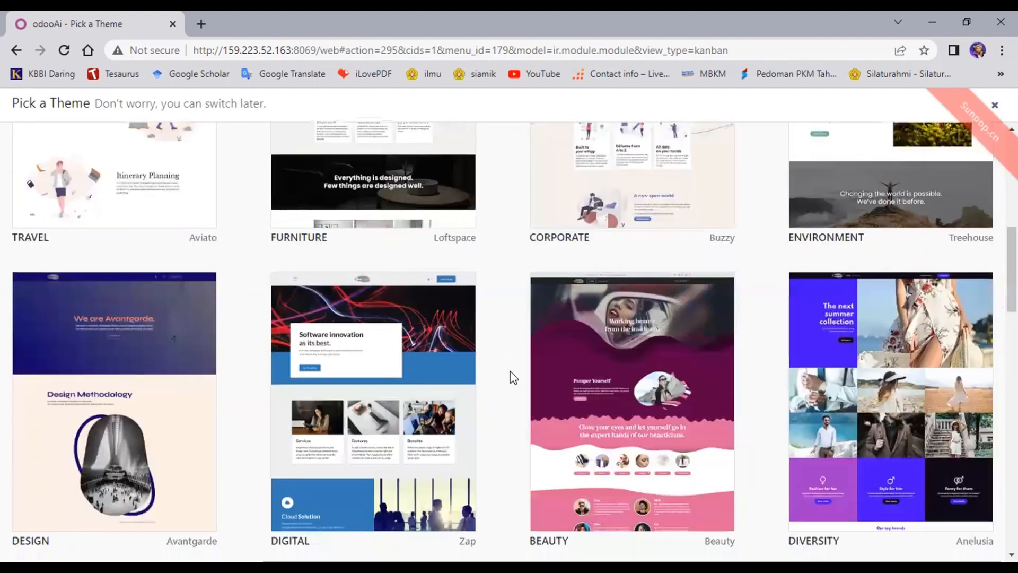
{"action": "scroll", "coordinate": [514, 377], "scroll_direction": "down", "scroll_amount": 2}
{"action": "scroll", "coordinate": [514, 377], "scroll_direction": "down", "scroll_amount": 5}
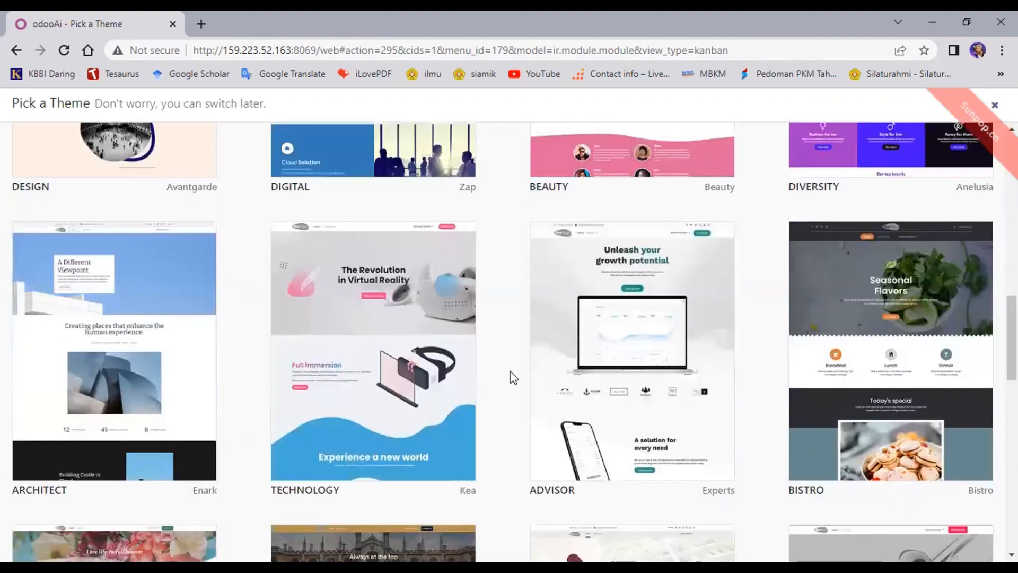
{"action": "scroll", "coordinate": [513, 377], "scroll_direction": "down", "scroll_amount": 4}
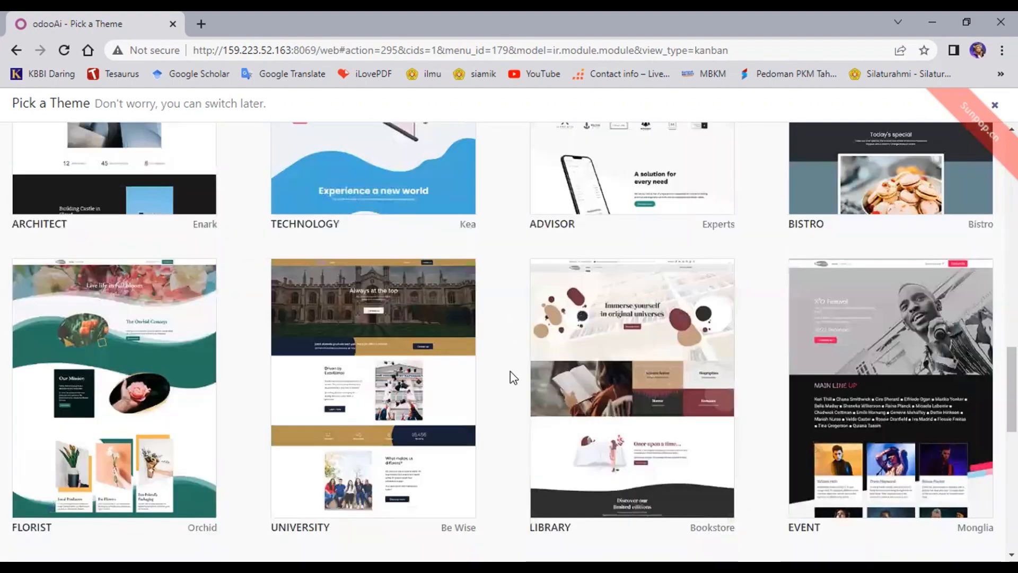
{"action": "scroll", "coordinate": [514, 377], "scroll_direction": "up", "scroll_amount": 10}
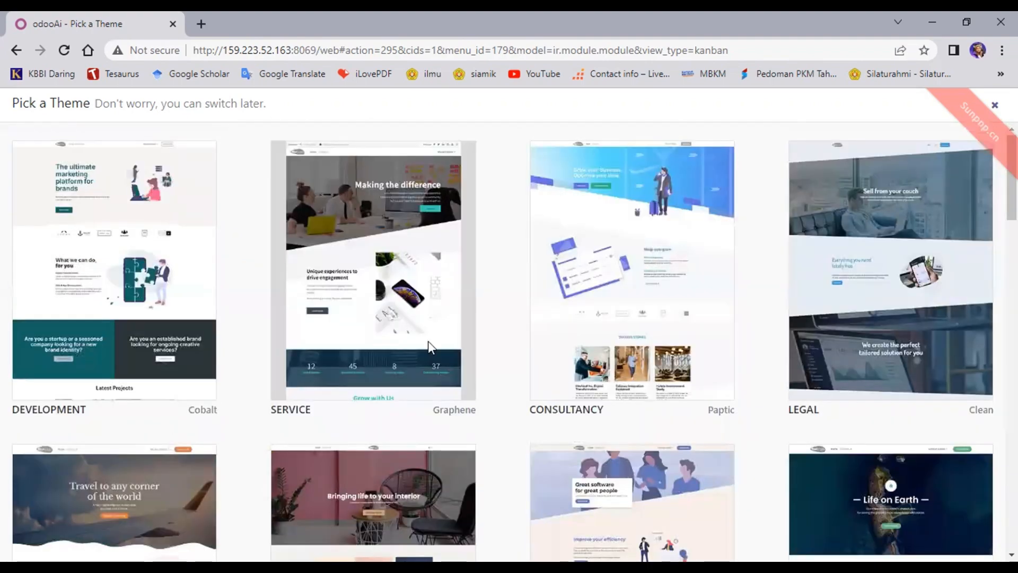
{"action": "mouse_move", "coordinate": [428, 341]}
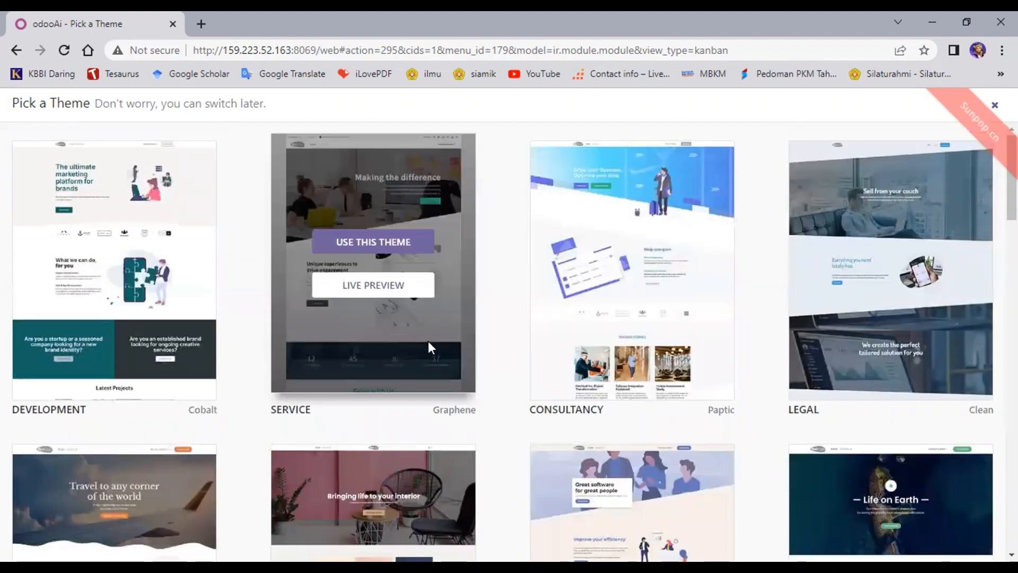
{"action": "left_click", "coordinate": [395, 241]}
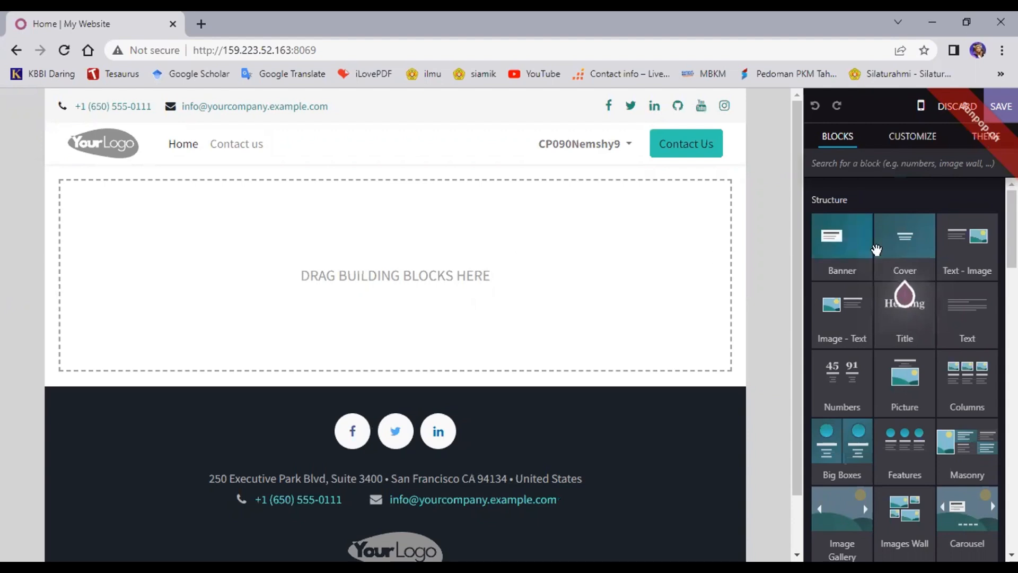
{"action": "left_click", "coordinate": [876, 249]}
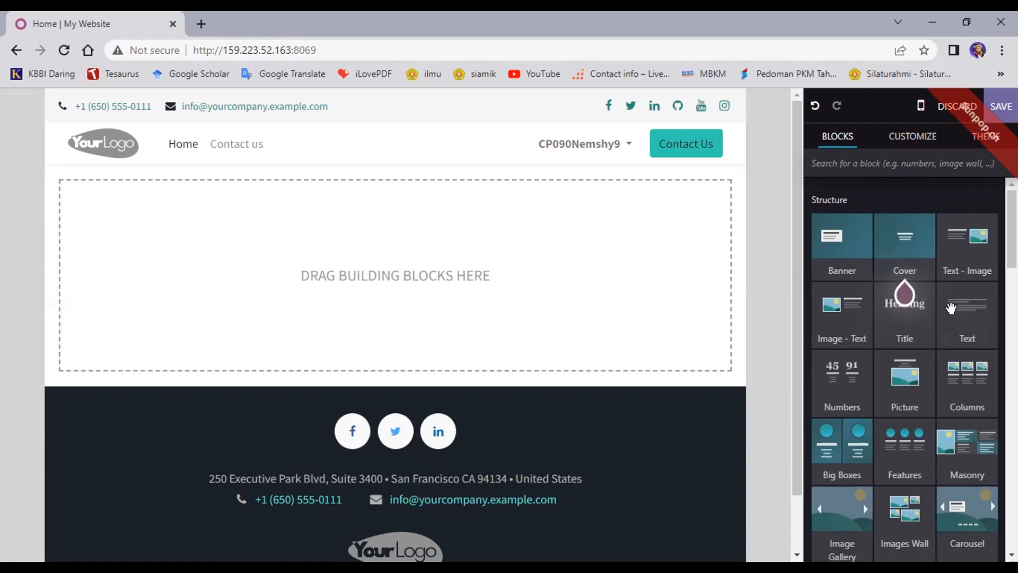
{"action": "scroll", "coordinate": [951, 307], "scroll_direction": "down", "scroll_amount": 3}
{"action": "scroll", "coordinate": [978, 207], "scroll_direction": "down", "scroll_amount": 2}
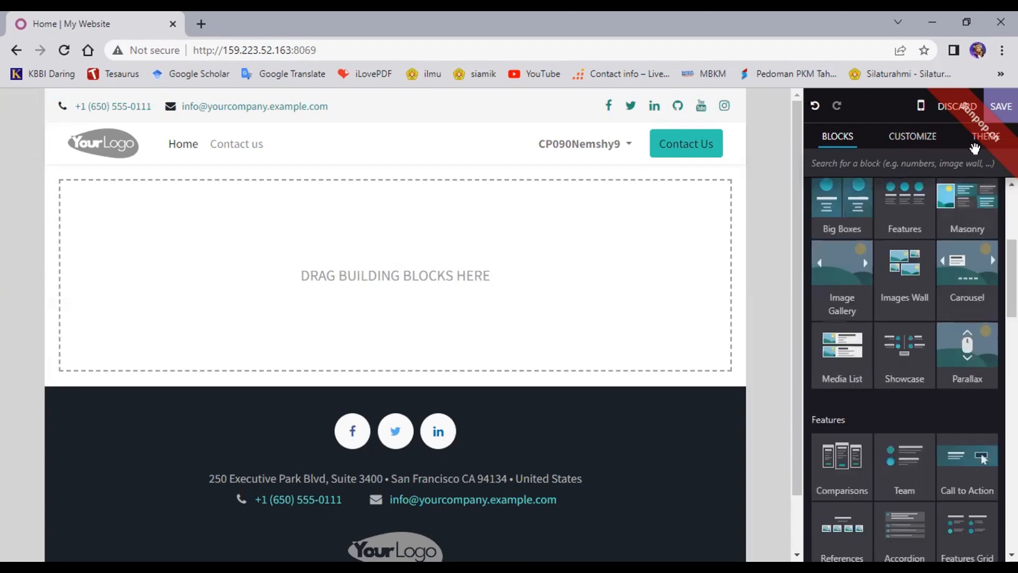
{"action": "scroll", "coordinate": [978, 143], "scroll_direction": "down", "scroll_amount": 2}
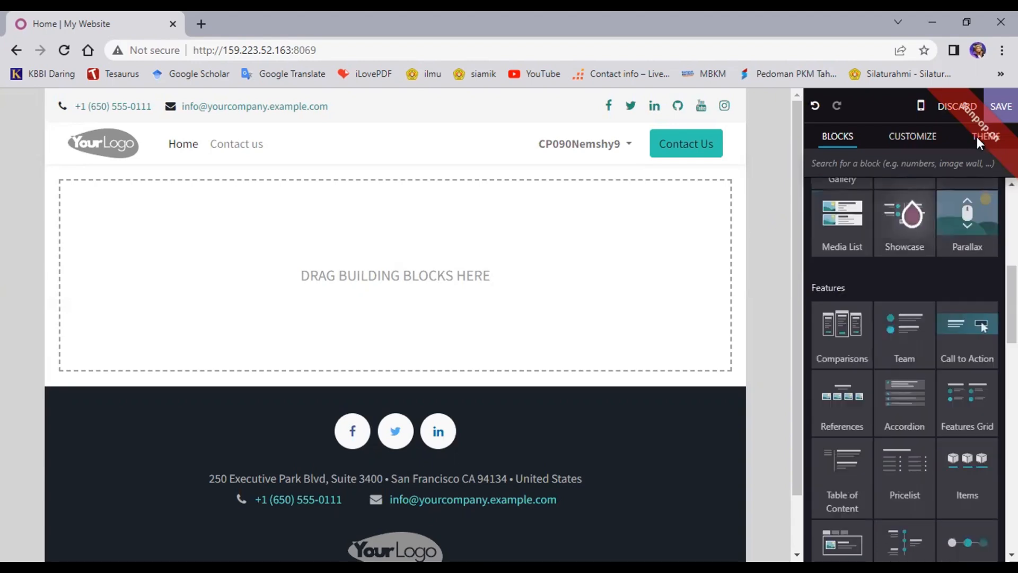
{"action": "left_click", "coordinate": [978, 139]}
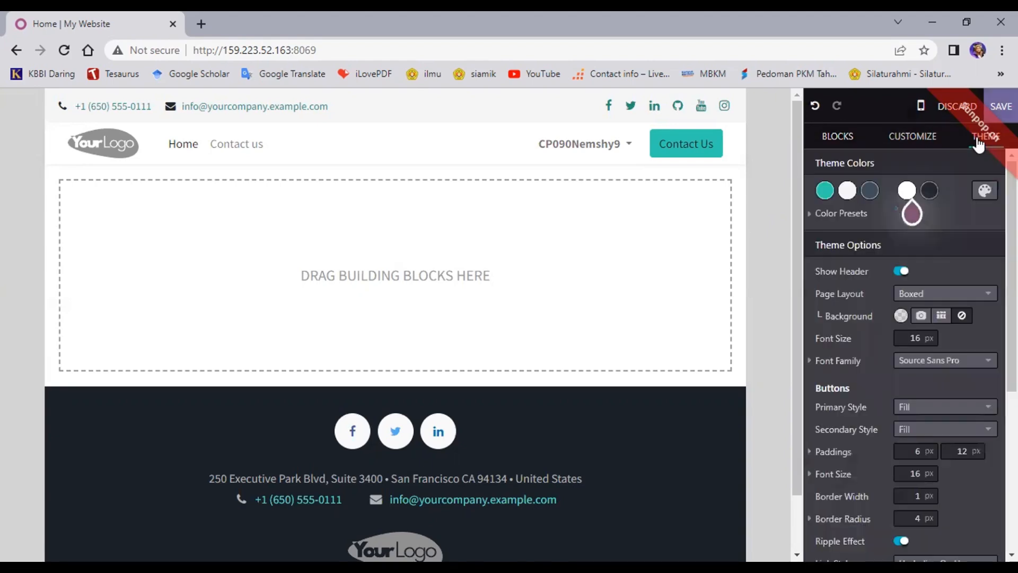
{"action": "left_click", "coordinate": [895, 140]}
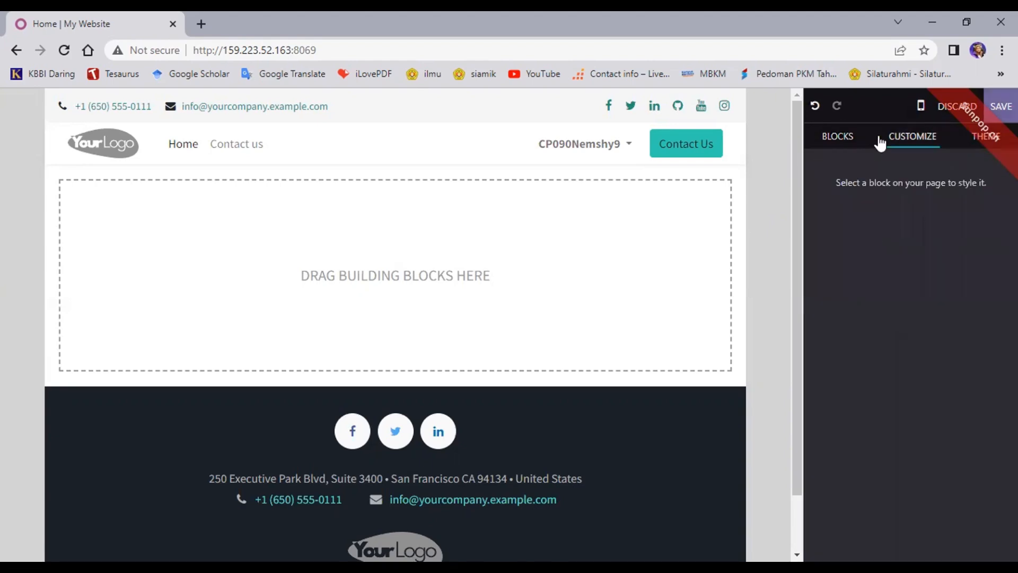
{"action": "left_click", "coordinate": [838, 139]}
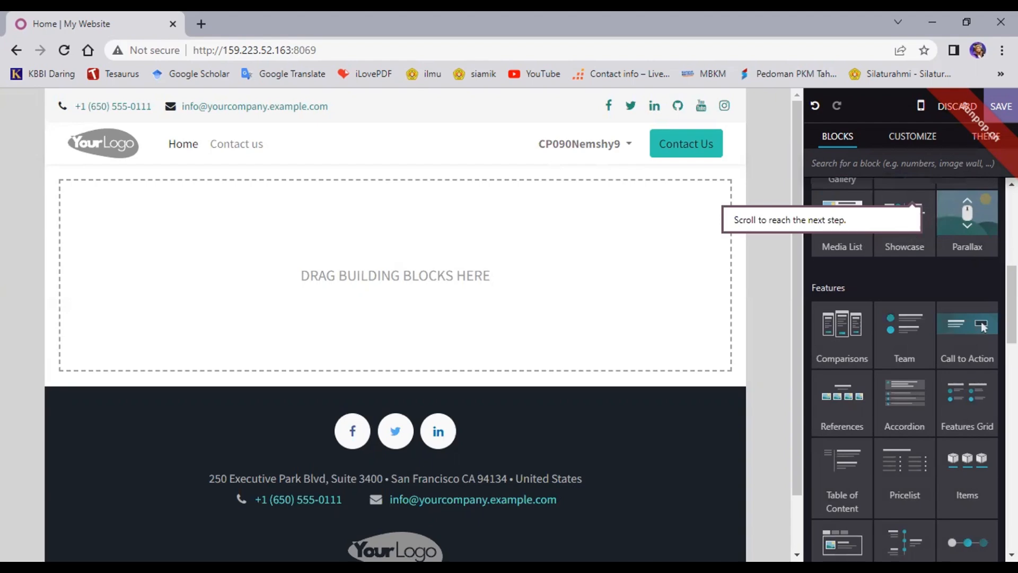
{"action": "scroll", "coordinate": [981, 326], "scroll_direction": "down", "scroll_amount": 10}
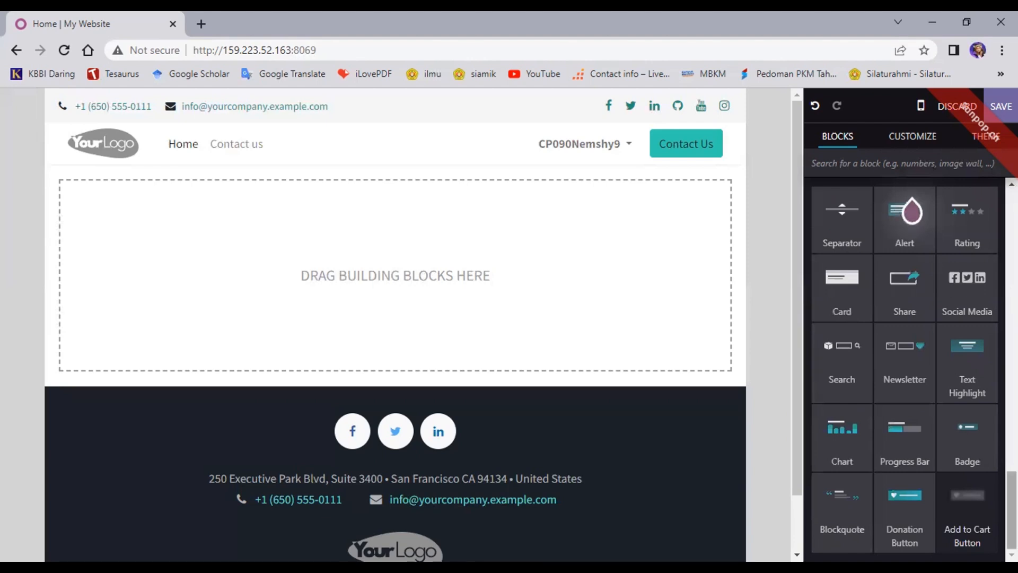
{"action": "left_click_drag", "start_coordinate": [1012, 509], "coordinate": [1011, 228]}
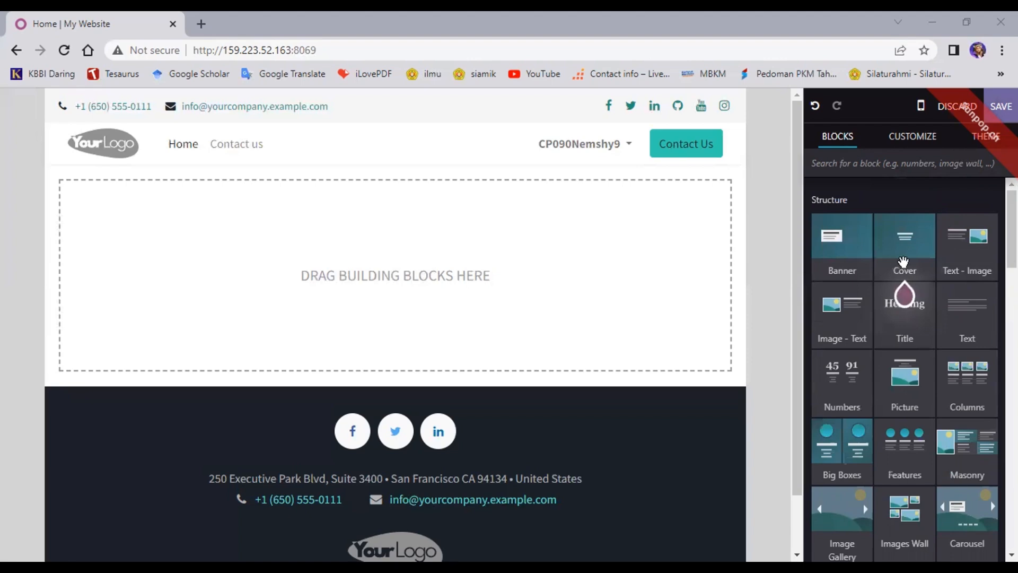
{"action": "left_click", "coordinate": [903, 261]}
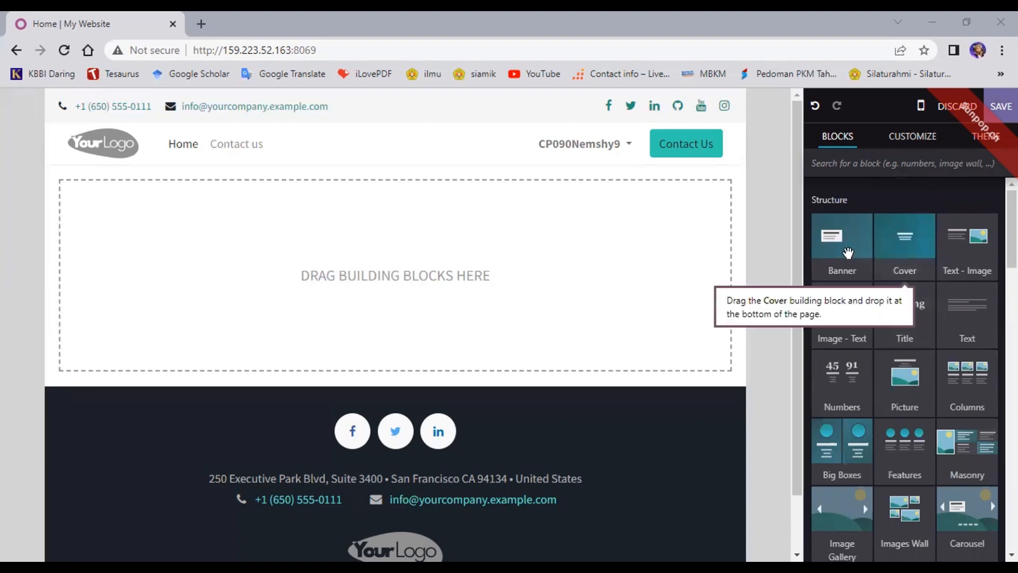
{"action": "left_click", "coordinate": [902, 260]}
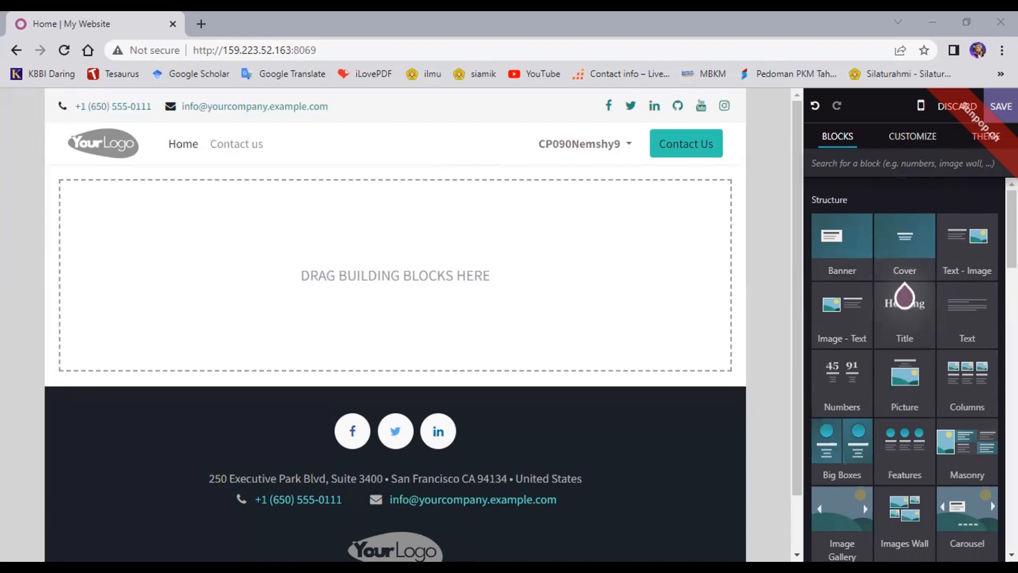
Step: Save and exit the website editor, then briefly open and close the apps menu
{"action": "left_click", "coordinate": [1000, 106]}
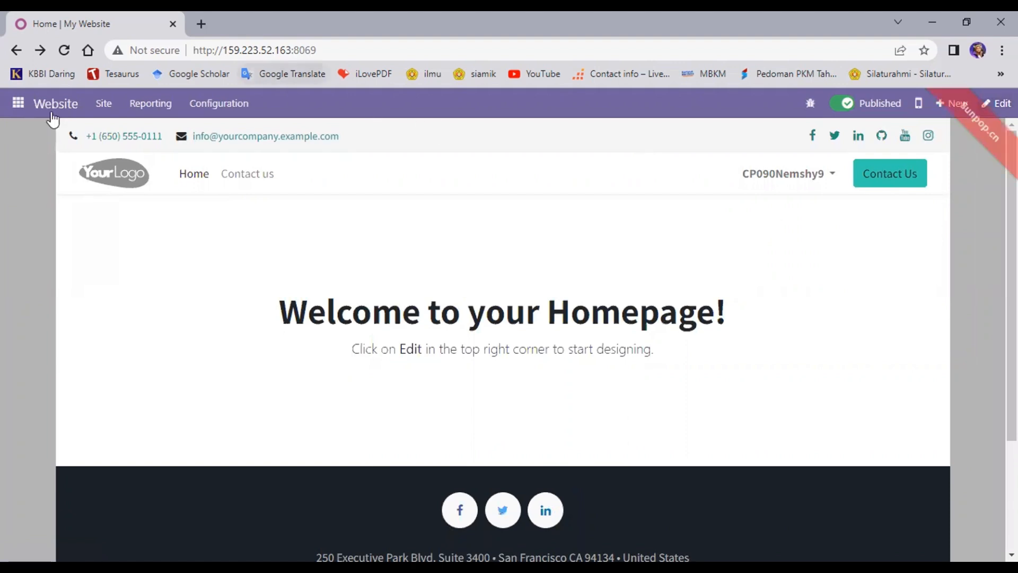
{"action": "left_click", "coordinate": [19, 103]}
{"action": "left_click", "coordinate": [142, 228]}
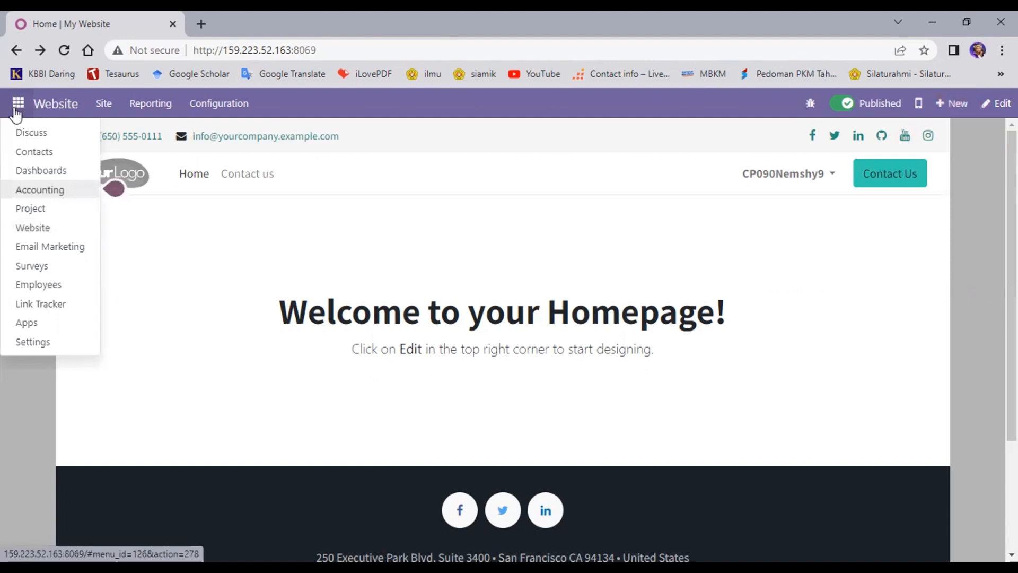
Step: Go to the Apps module list from the apps menu
{"action": "left_click", "coordinate": [33, 325]}
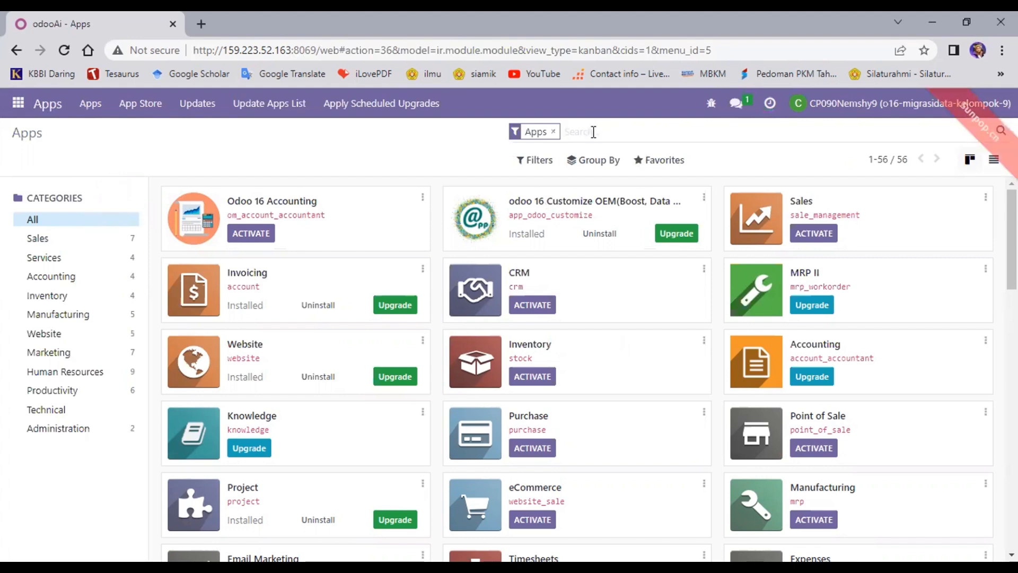
Step: Search Apps for 'inv' and install the Inventory app
{"action": "type", "text": "inv"}
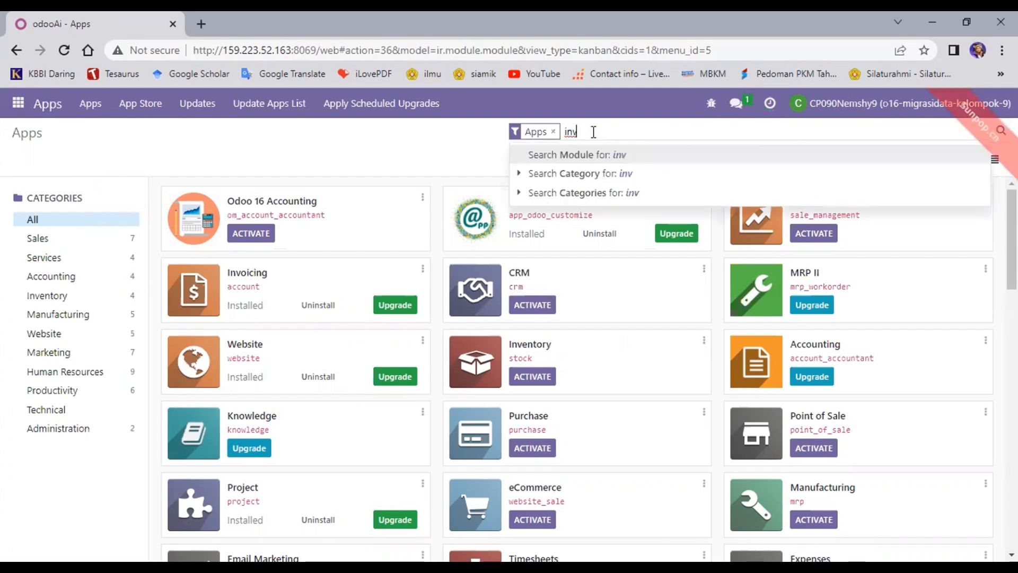
{"action": "key", "text": "Return"}
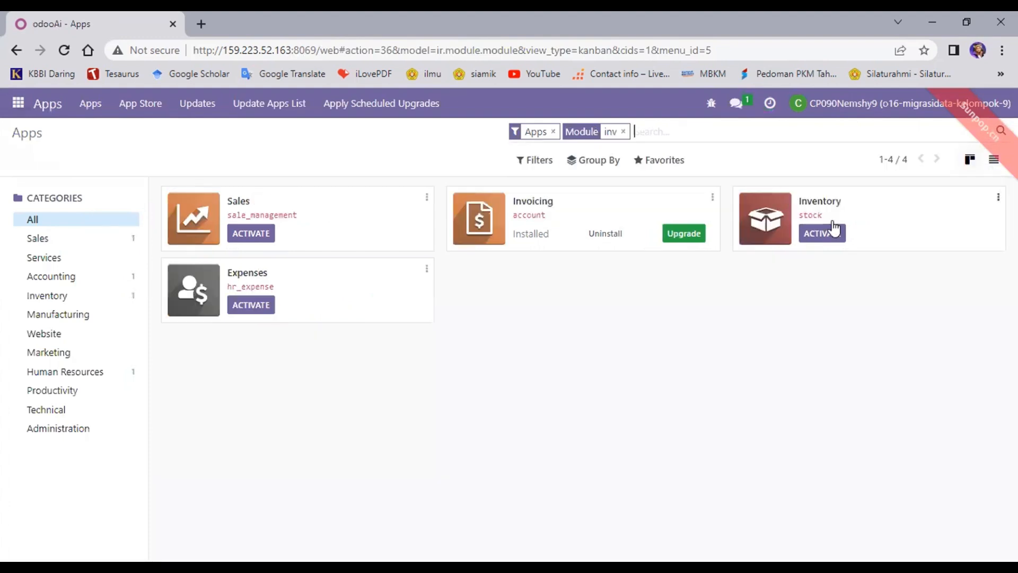
{"action": "left_click", "coordinate": [834, 241]}
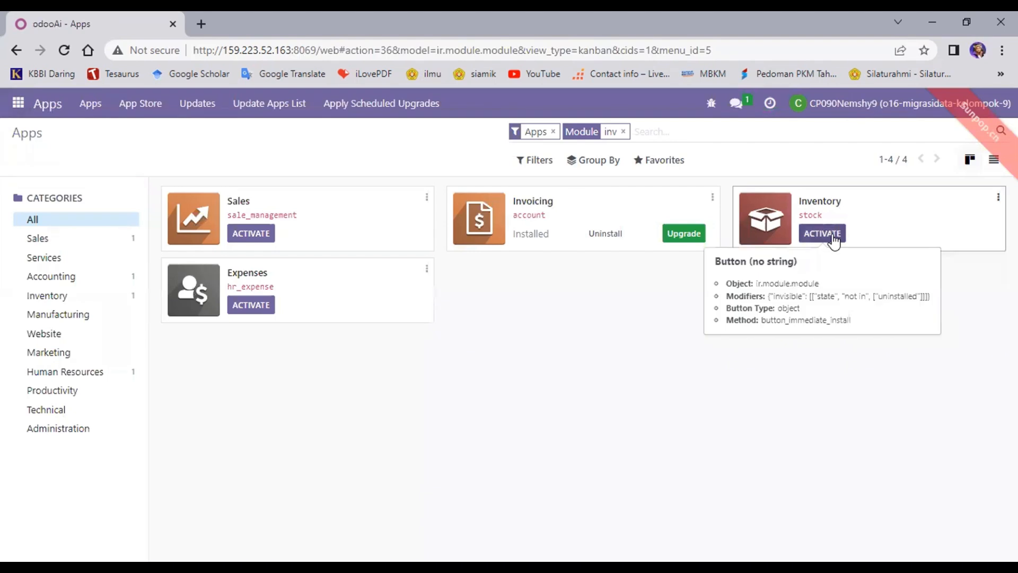
{"action": "left_click", "coordinate": [833, 241]}
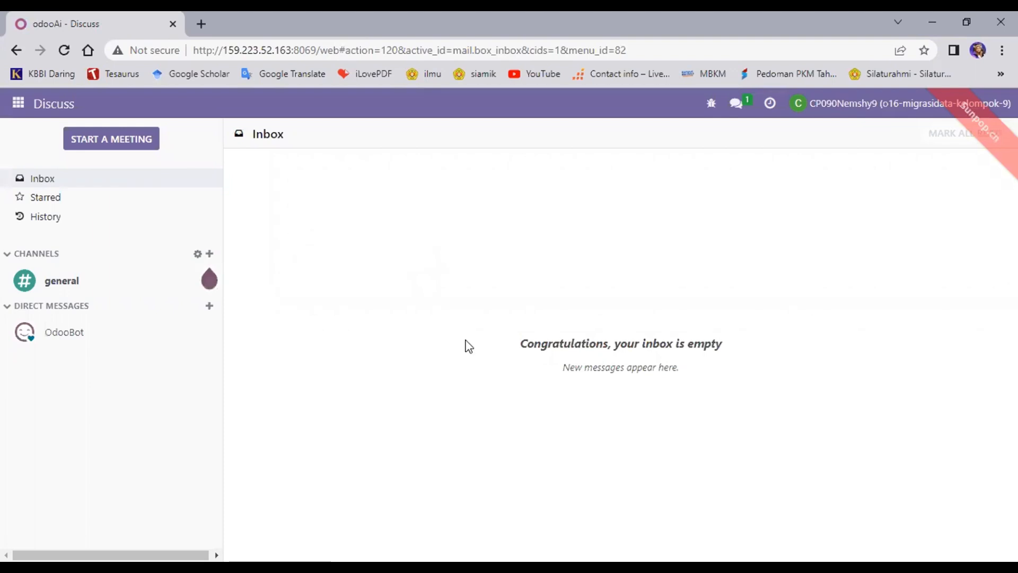
Step: Visit the Inventory app, then return to the Apps module list
{"action": "left_click", "coordinate": [17, 104]}
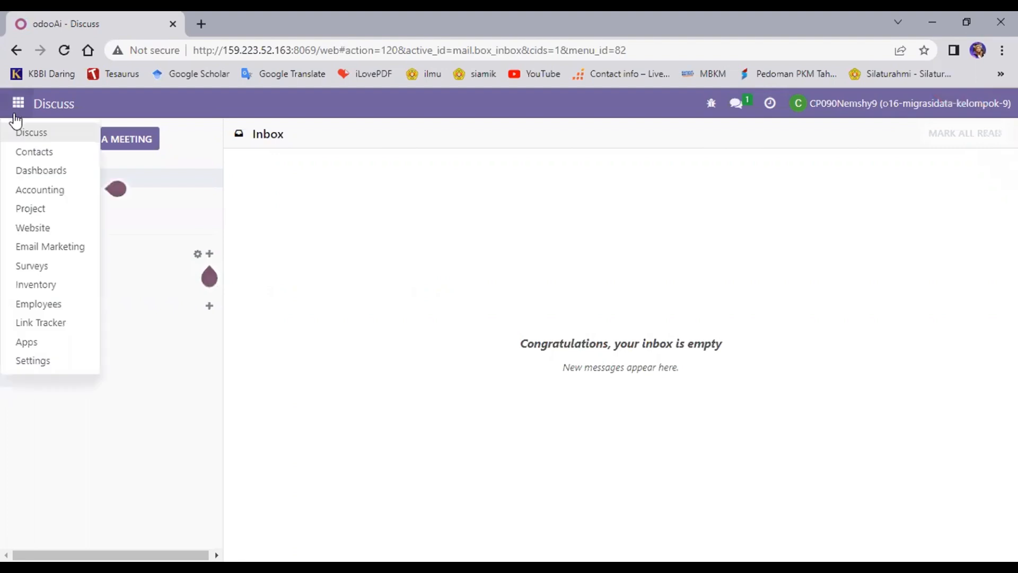
{"action": "left_click", "coordinate": [77, 292]}
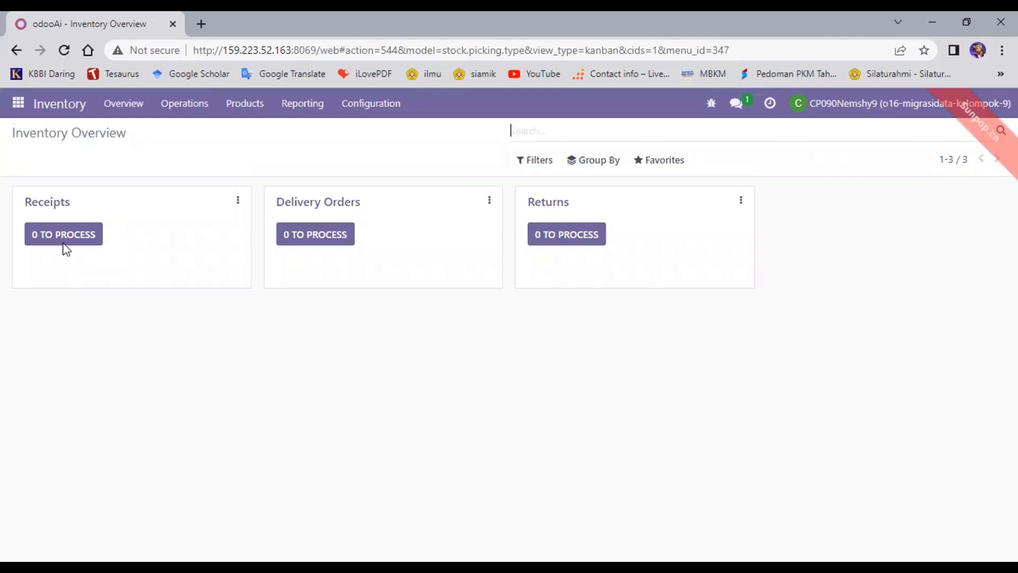
{"action": "left_click", "coordinate": [13, 114]}
{"action": "left_click", "coordinate": [29, 337]}
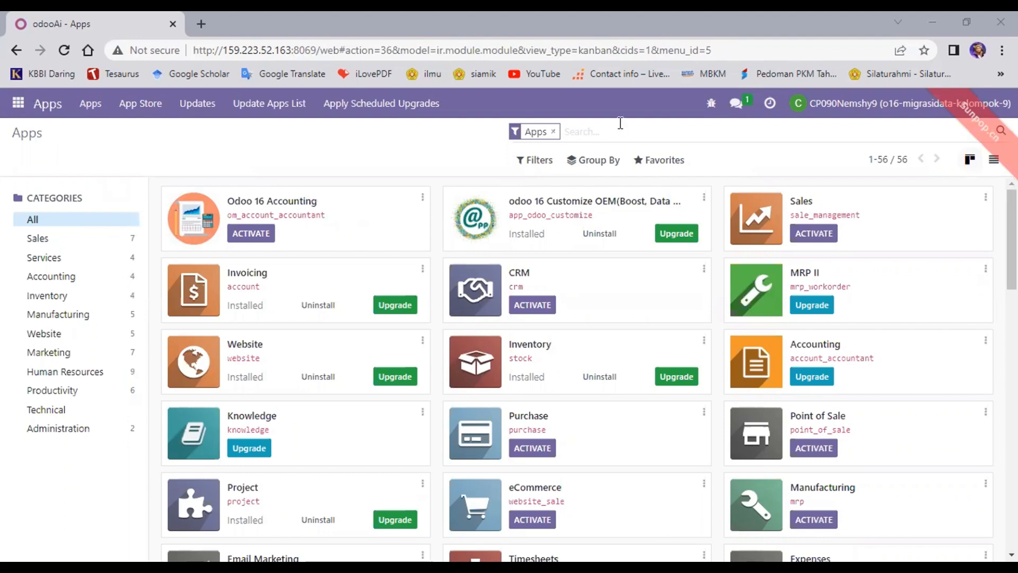
Step: Search Apps for 'purchase' and install the Purchase app
{"action": "type", "text": "purchase"}
{"action": "key", "text": "Return"}
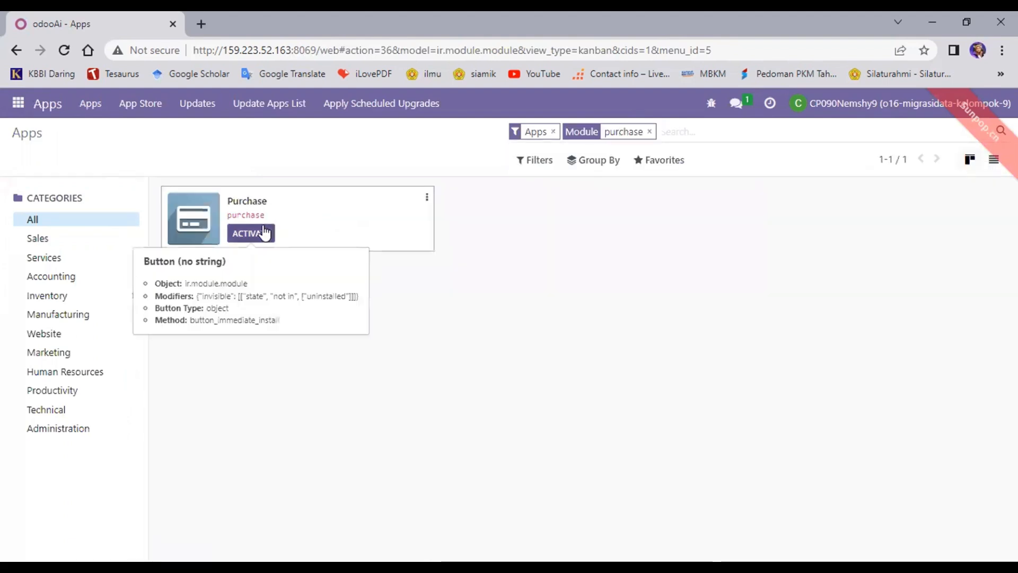
{"action": "left_click", "coordinate": [264, 233]}
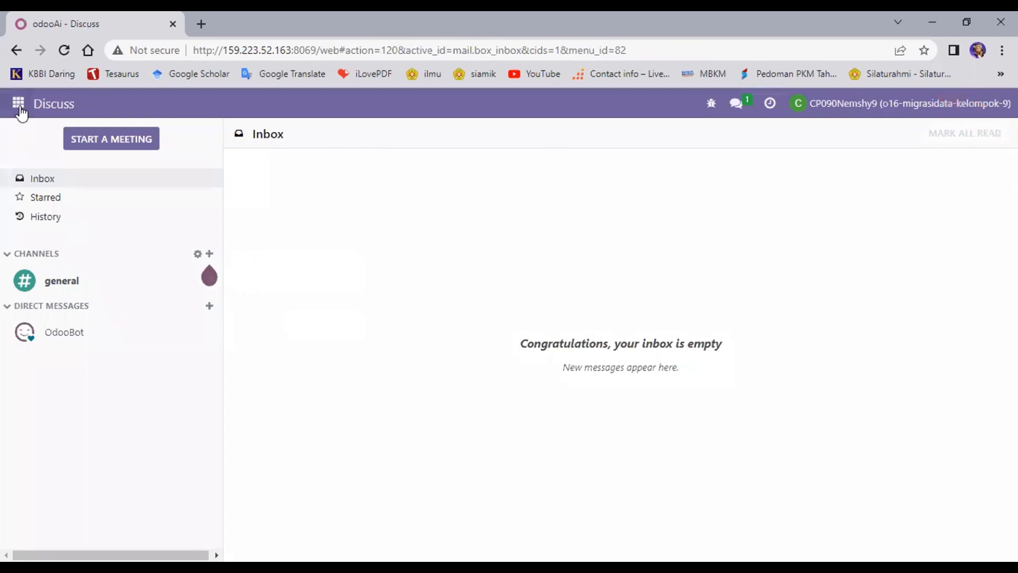
Step: Visit the Purchase app, then return to the Apps module list
{"action": "left_click", "coordinate": [19, 104]}
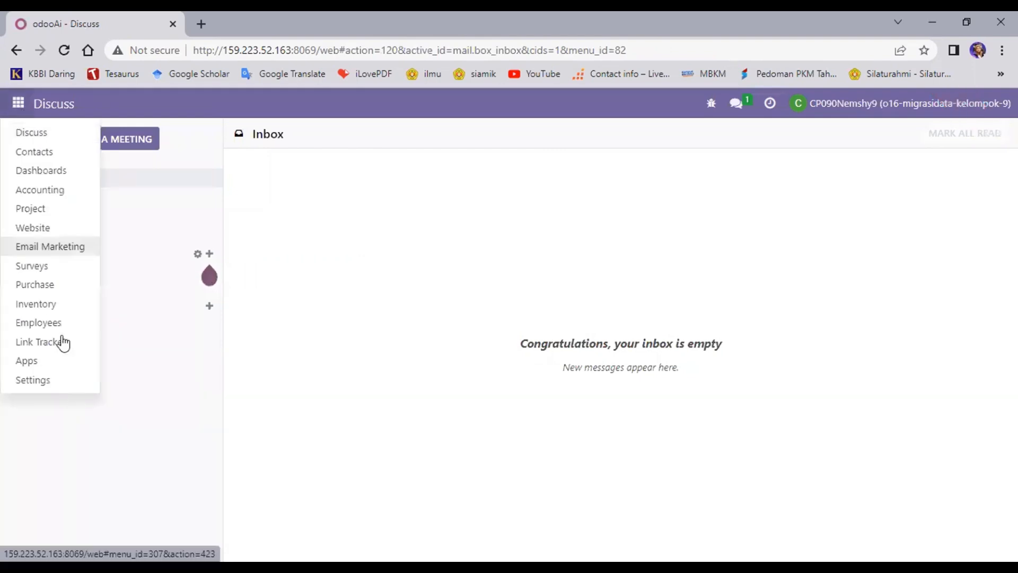
{"action": "left_click", "coordinate": [64, 291]}
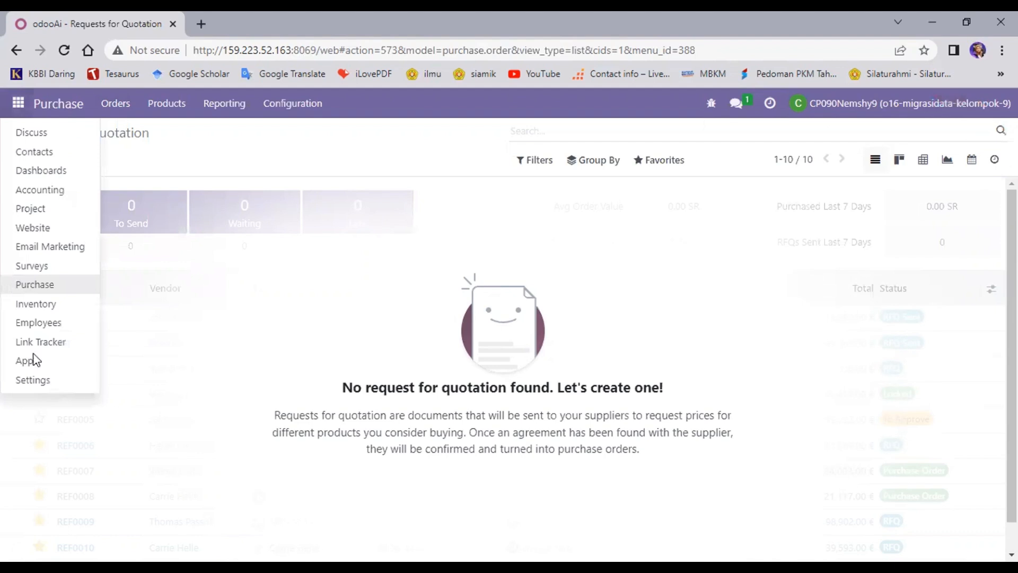
{"action": "left_click", "coordinate": [503, 153]}
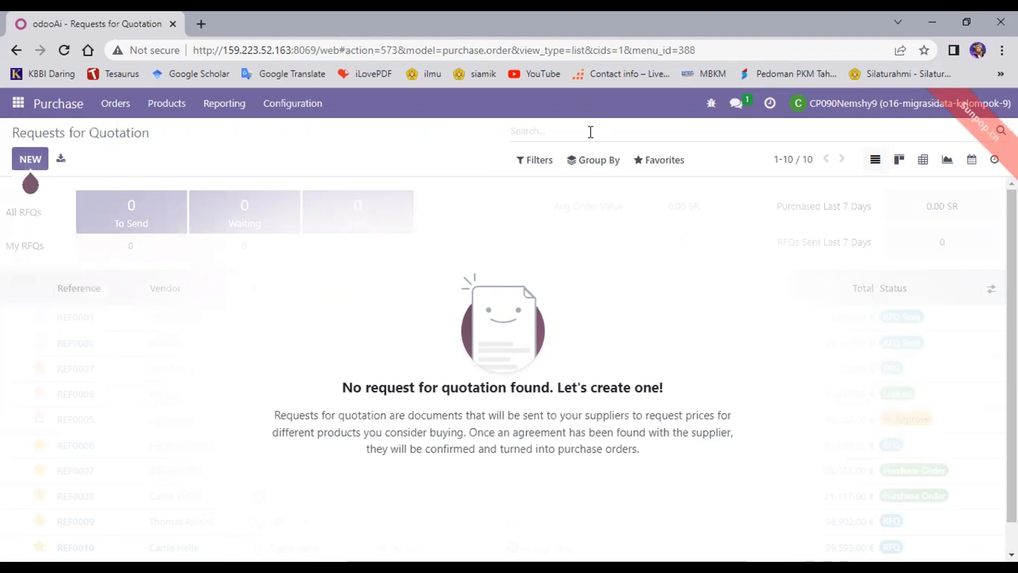
Step: Search Apps for 'pos' and install the Point of Sale app
{"action": "type", "text": "po"}
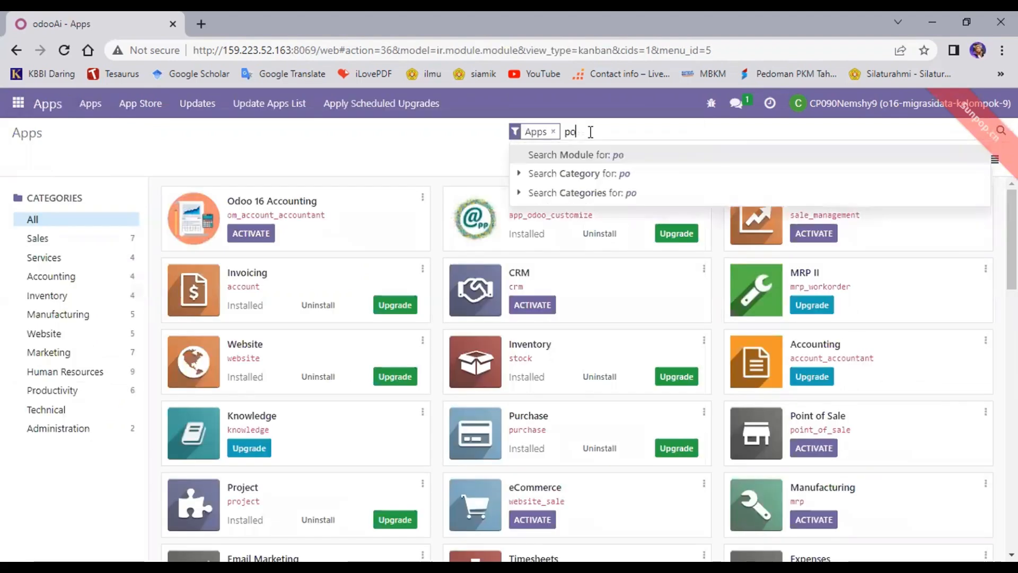
{"action": "type", "text": "s"}
{"action": "key", "text": "Return"}
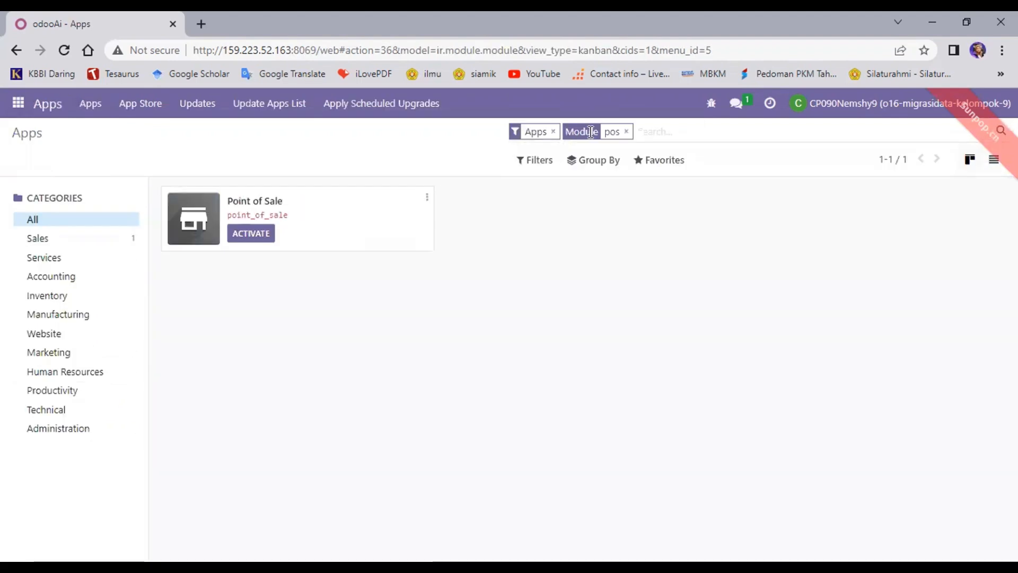
{"action": "left_click", "coordinate": [251, 234]}
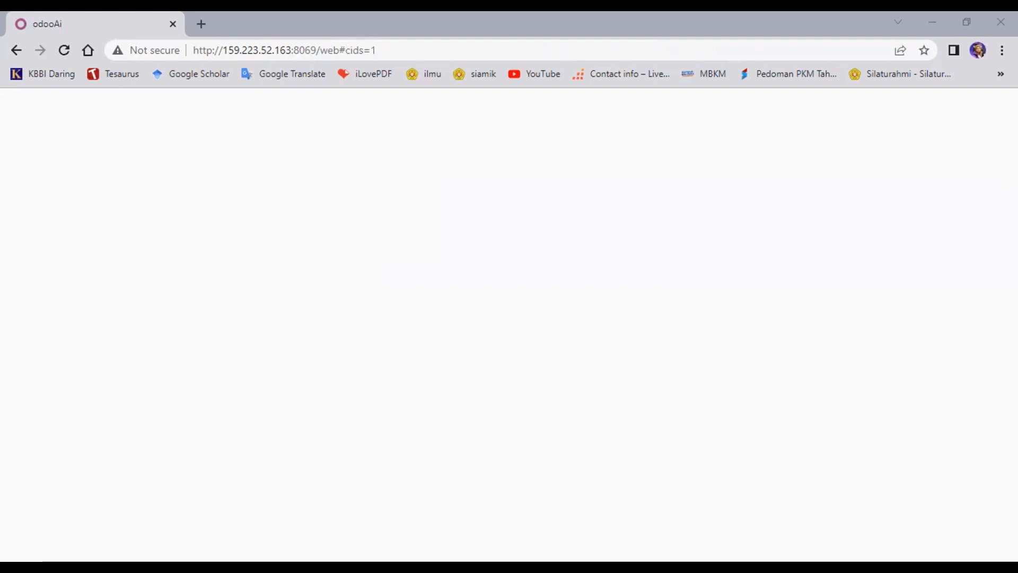
Step: Open the Point of Sale app from the apps menu to check its Shop dashboard
{"action": "left_click", "coordinate": [18, 110]}
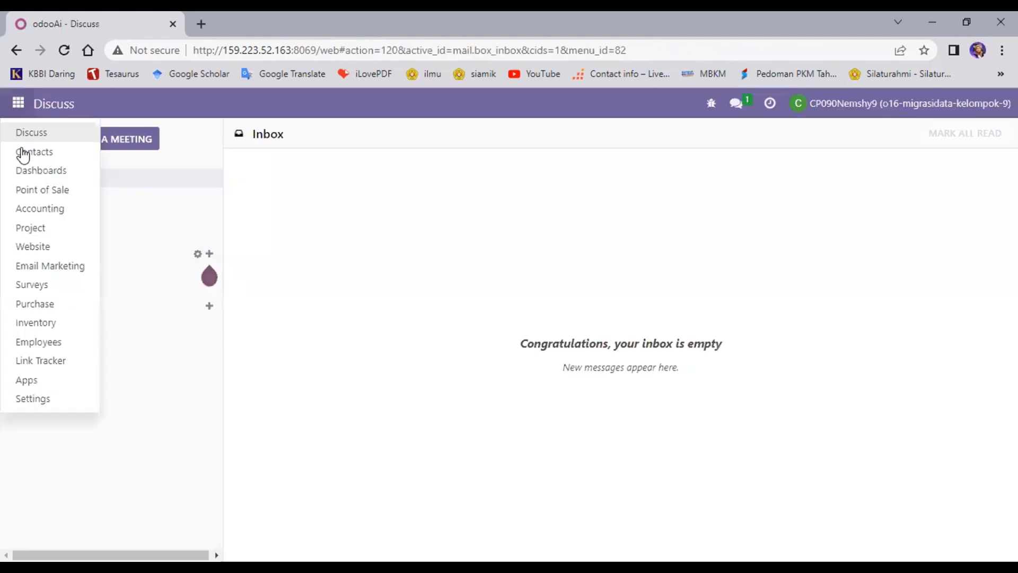
{"action": "left_click", "coordinate": [56, 189]}
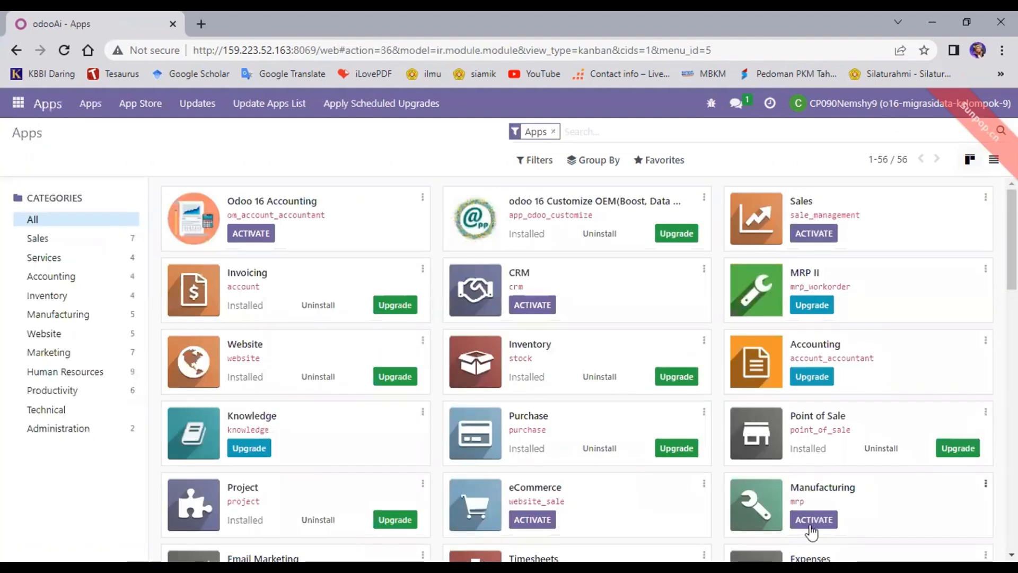
Step: Activate the Manufacturing module from its card in the Apps list
{"action": "left_click", "coordinate": [811, 525]}
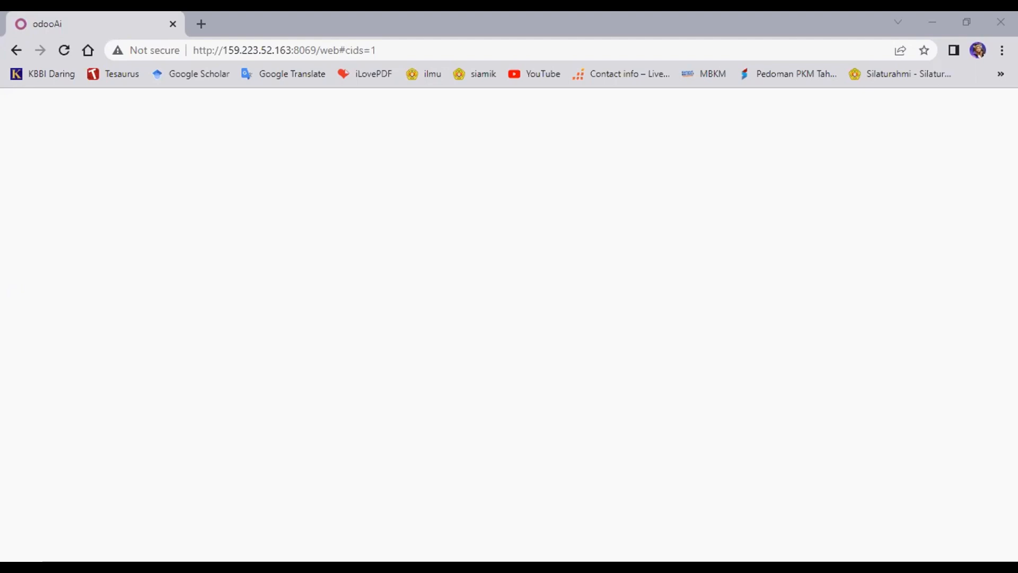
Step: Check the Manufacturing Orders page, then return to the Apps catalogue
{"action": "left_click", "coordinate": [16, 102]}
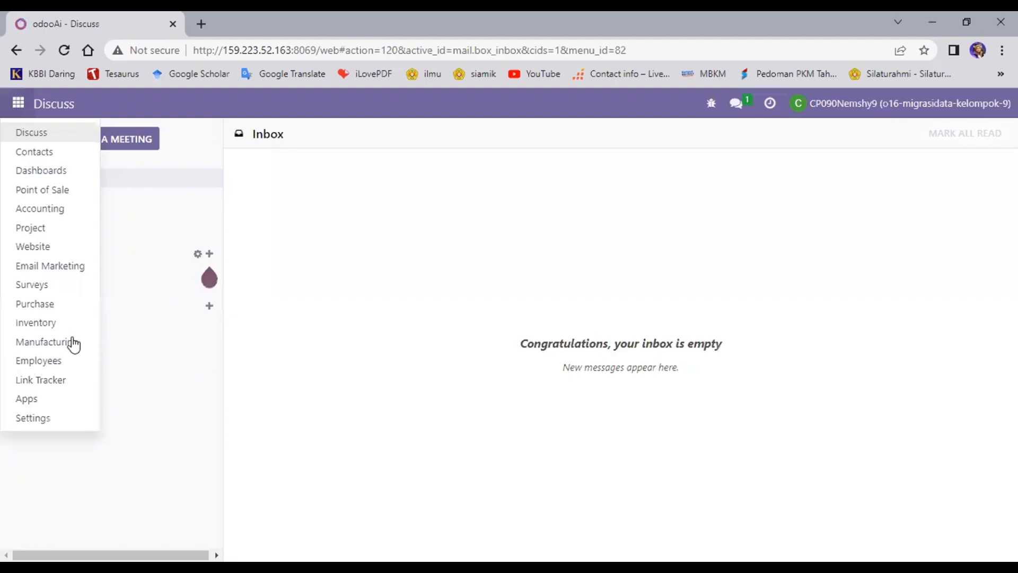
{"action": "left_click", "coordinate": [74, 343]}
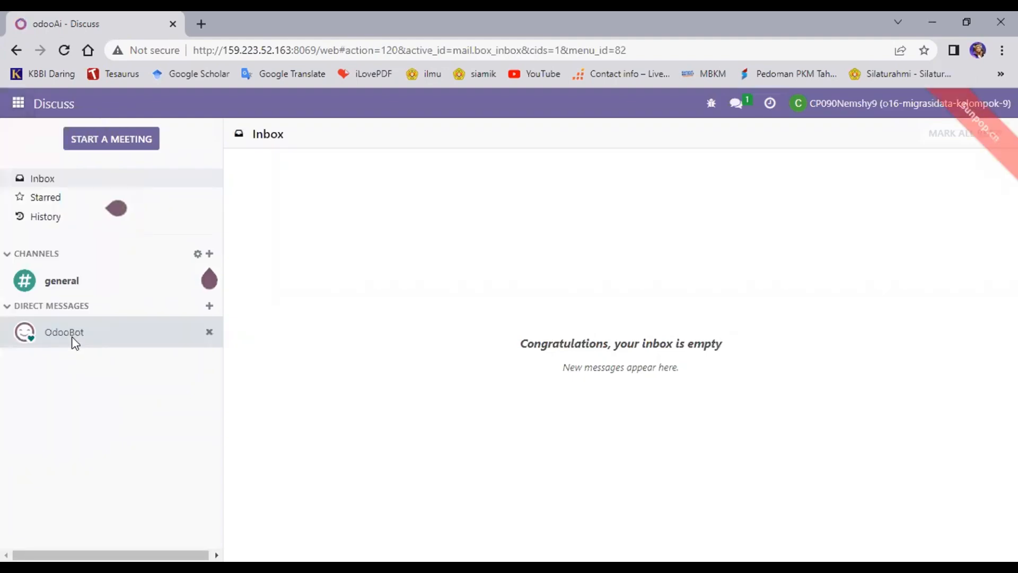
{"action": "left_click", "coordinate": [28, 105]}
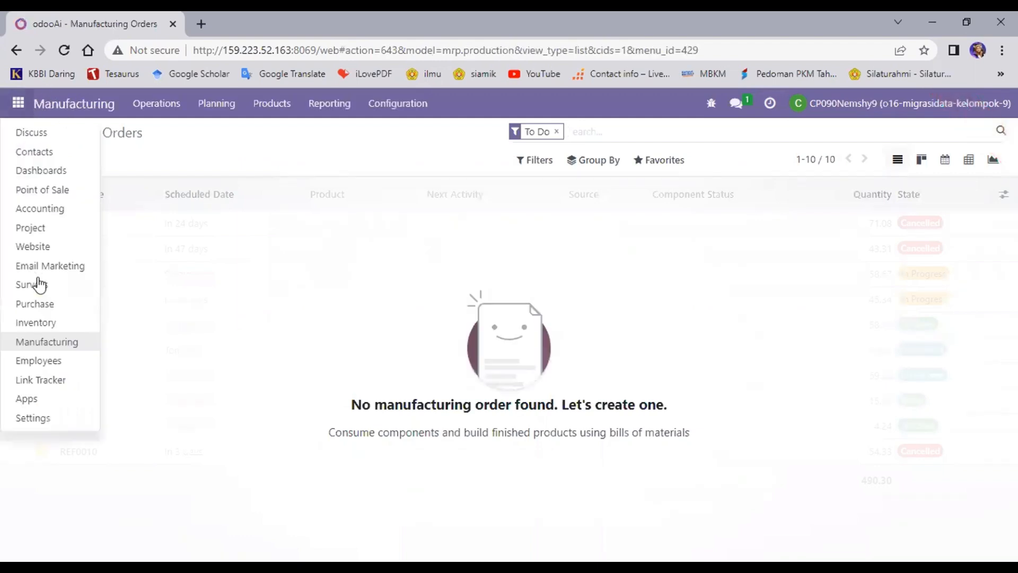
{"action": "left_click", "coordinate": [45, 399]}
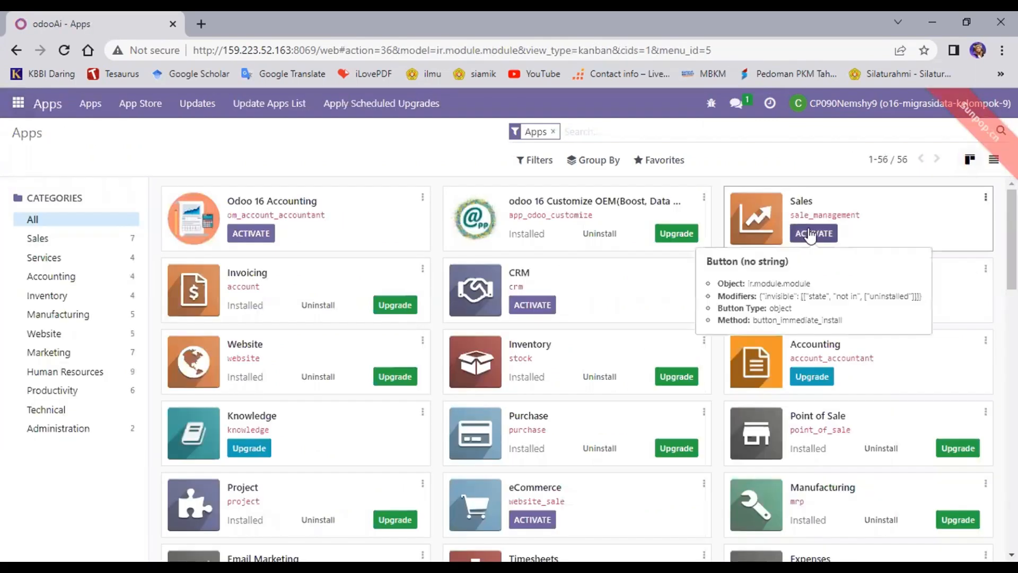
Step: Activate the Sales module and reopen the apps menu after Odoo reloads
{"action": "left_click", "coordinate": [809, 234]}
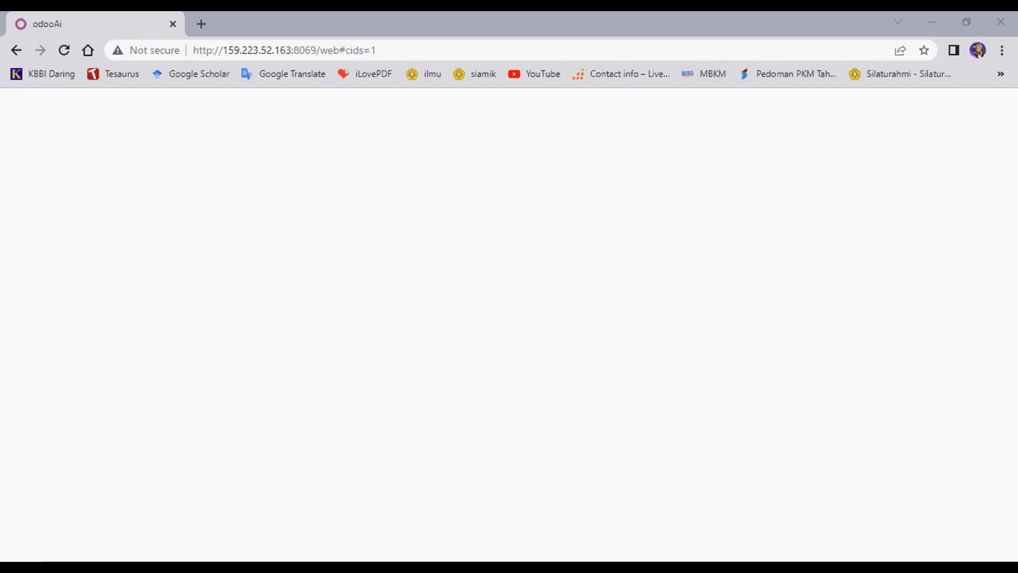
{"action": "left_click", "coordinate": [18, 103]}
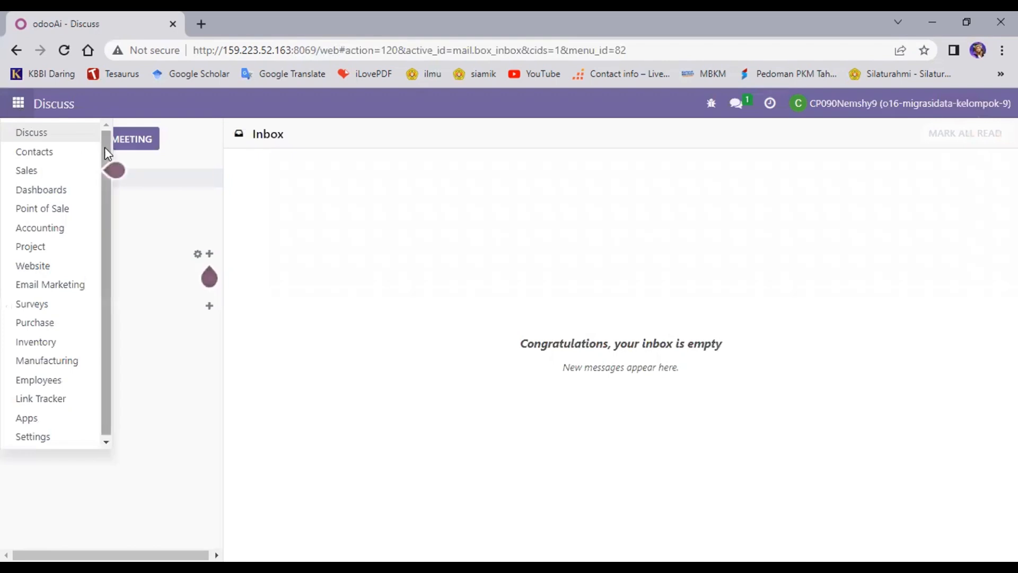
Step: Look through the apps menu to confirm Sales is now installed
{"action": "mouse_move", "coordinate": [106, 148]}
{"action": "left_mouse_down"}
{"action": "mouse_move", "coordinate": [109, 197]}
{"action": "mouse_move", "coordinate": [108, 152]}
{"action": "left_mouse_up"}
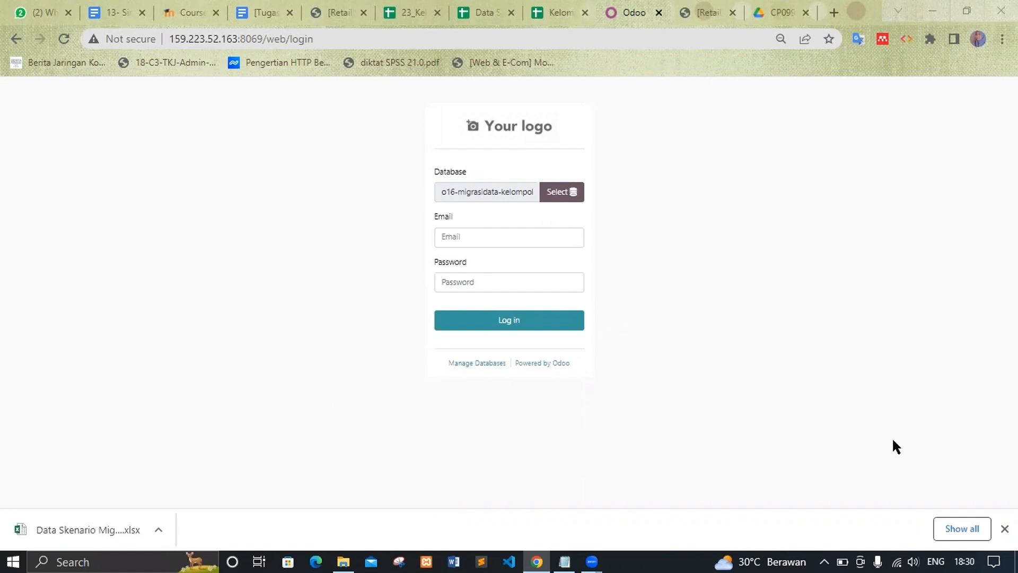
Step: Sign in to the migration database with the administrator's login and password
{"action": "left_click", "coordinate": [468, 239]}
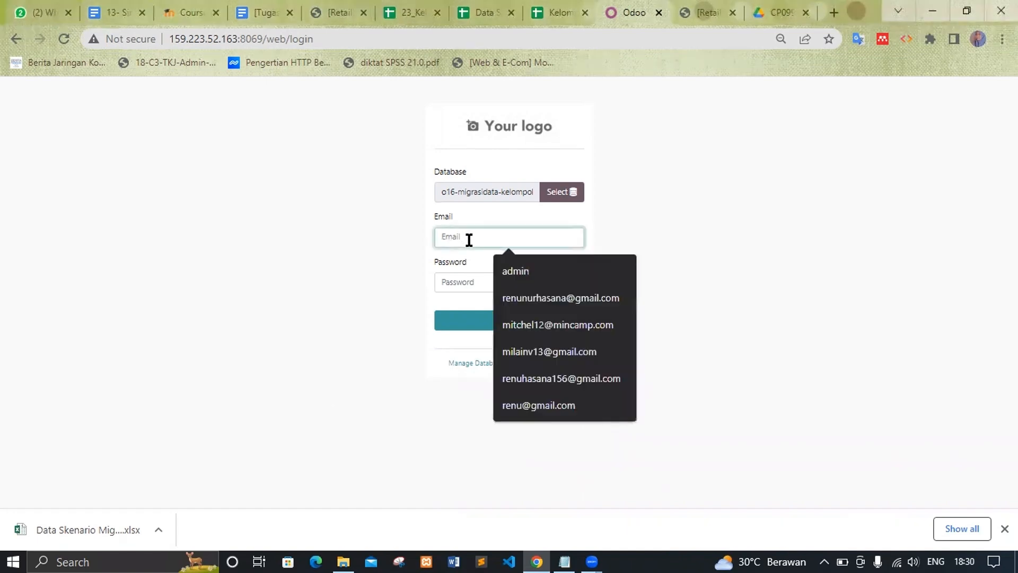
{"action": "type", "text": "admin"}
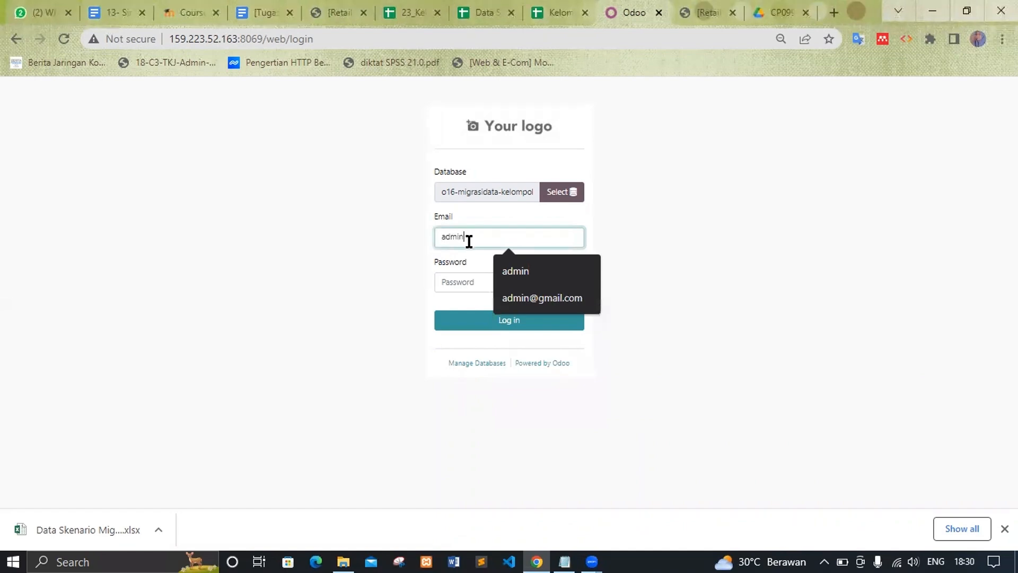
{"action": "left_click", "coordinate": [453, 283]}
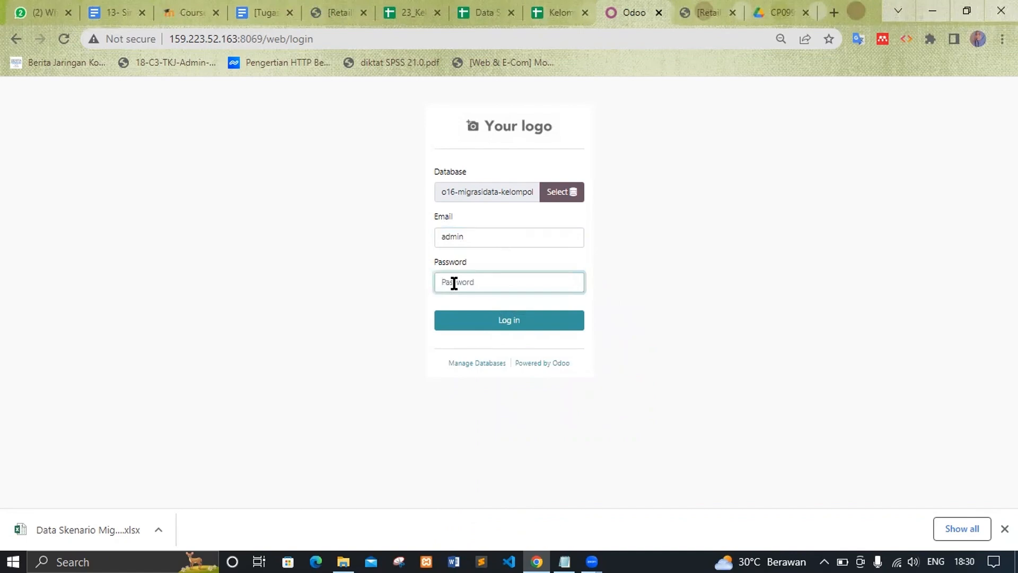
{"action": "type", "text": "admin"}
{"action": "left_click", "coordinate": [484, 320]}
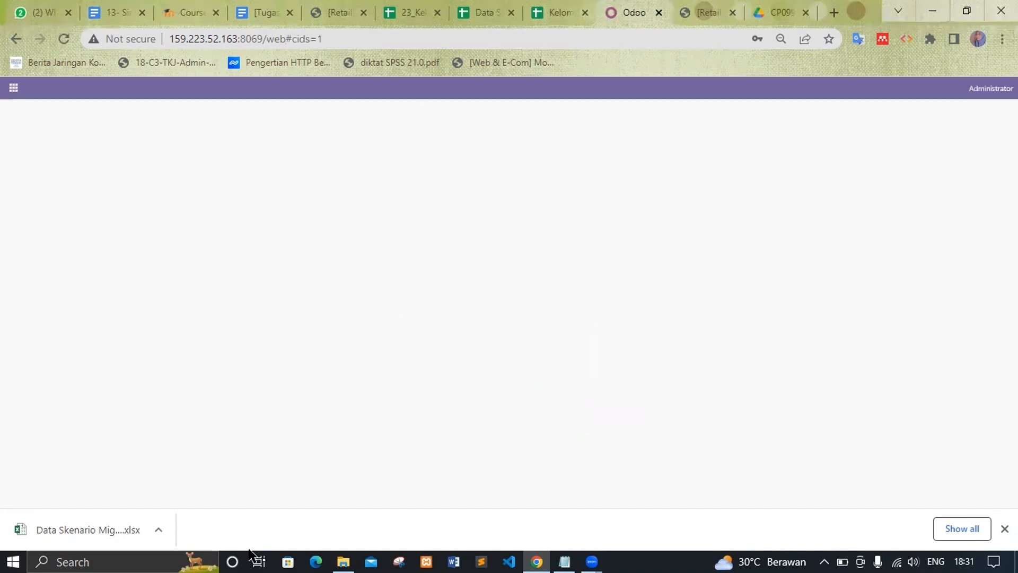
Step: Dismiss the browser's password prompt and open Settings to reach the Users list
{"action": "left_click", "coordinate": [640, 253]}
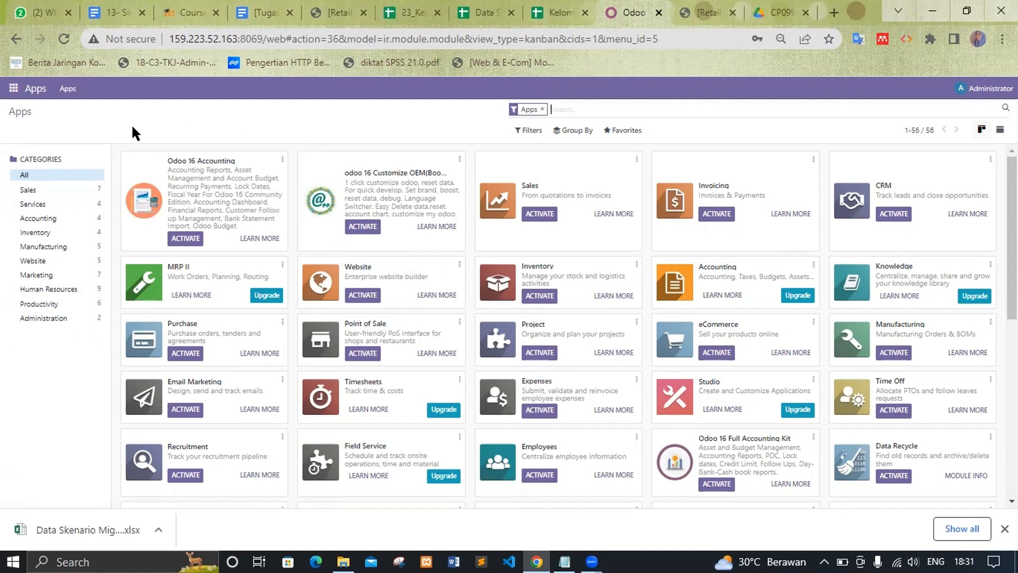
{"action": "left_click", "coordinate": [14, 88]}
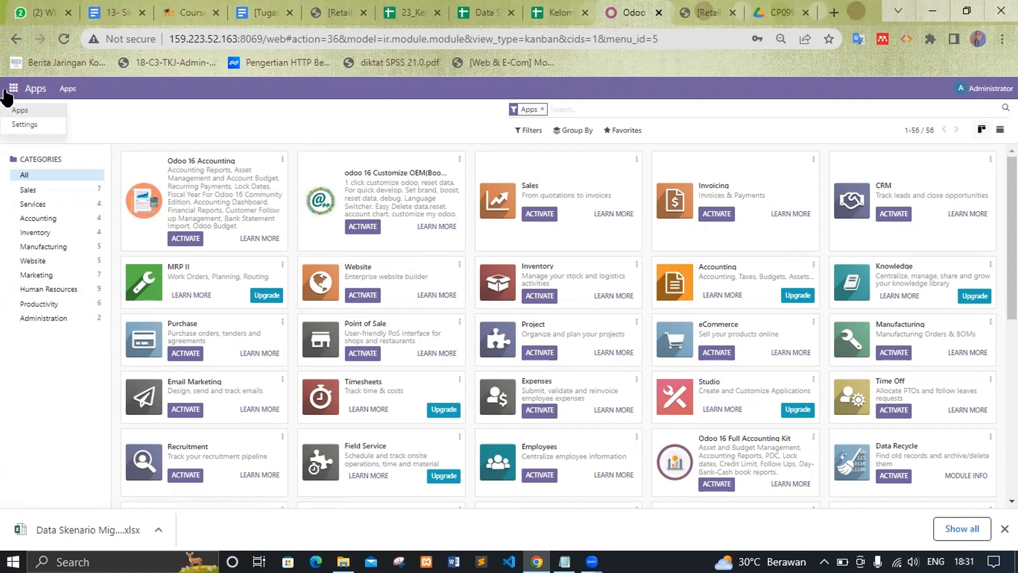
{"action": "left_click", "coordinate": [24, 125]}
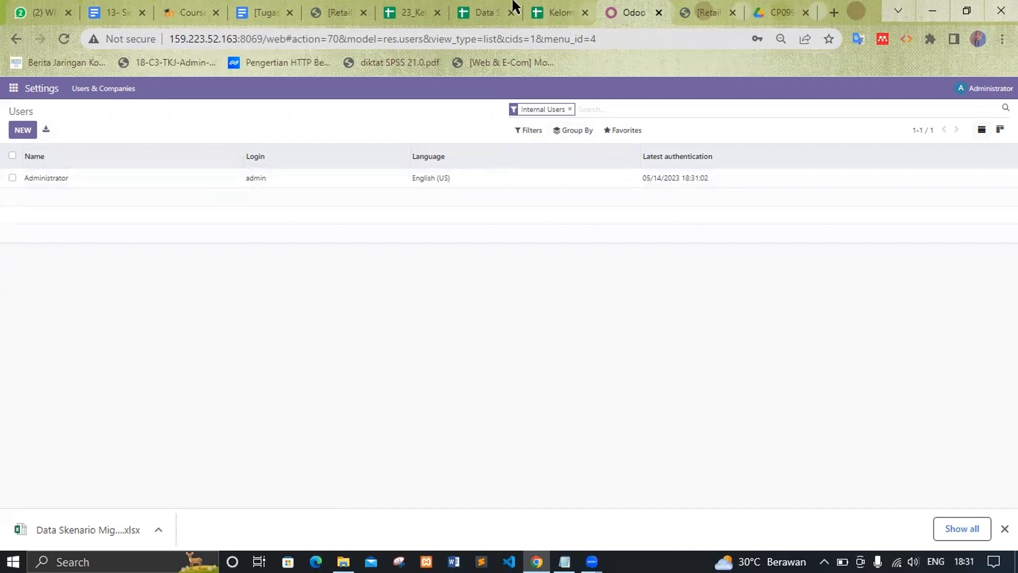
Step: Review the five users' names and logins in the Import Data sheet
{"action": "left_click", "coordinate": [478, 10]}
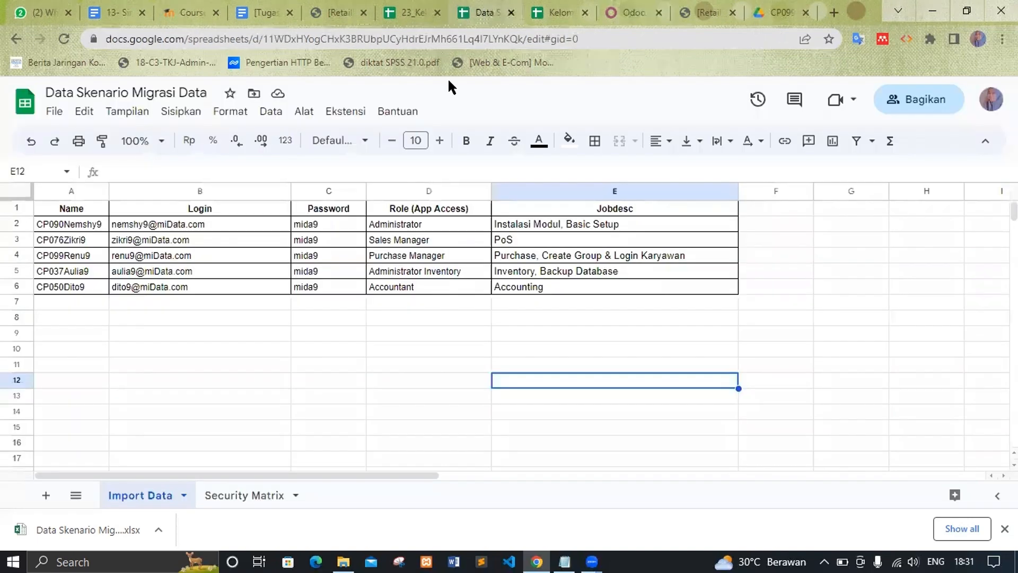
{"action": "left_click", "coordinate": [216, 449]}
{"action": "left_click", "coordinate": [53, 225]}
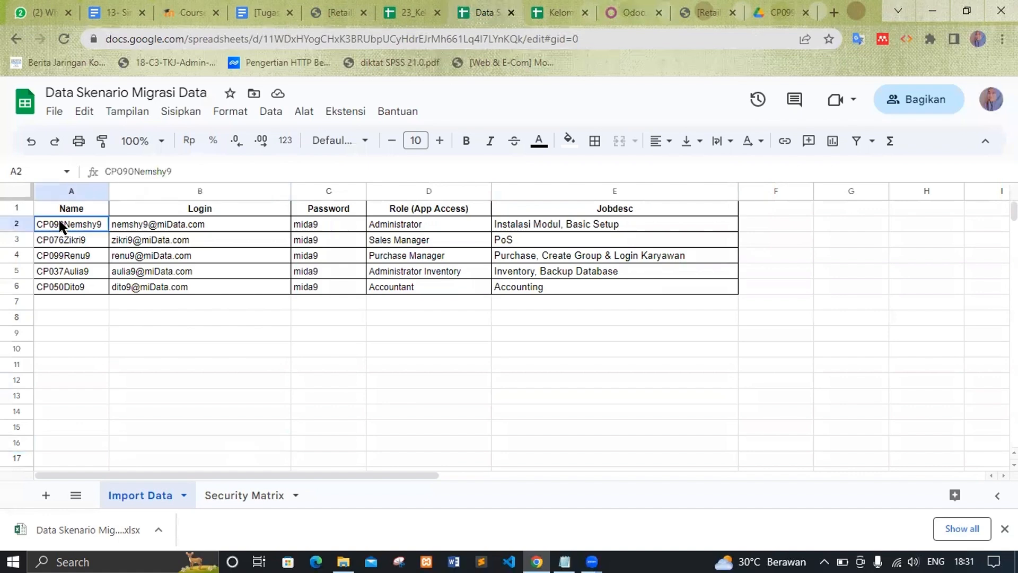
{"action": "left_click", "coordinate": [75, 238]}
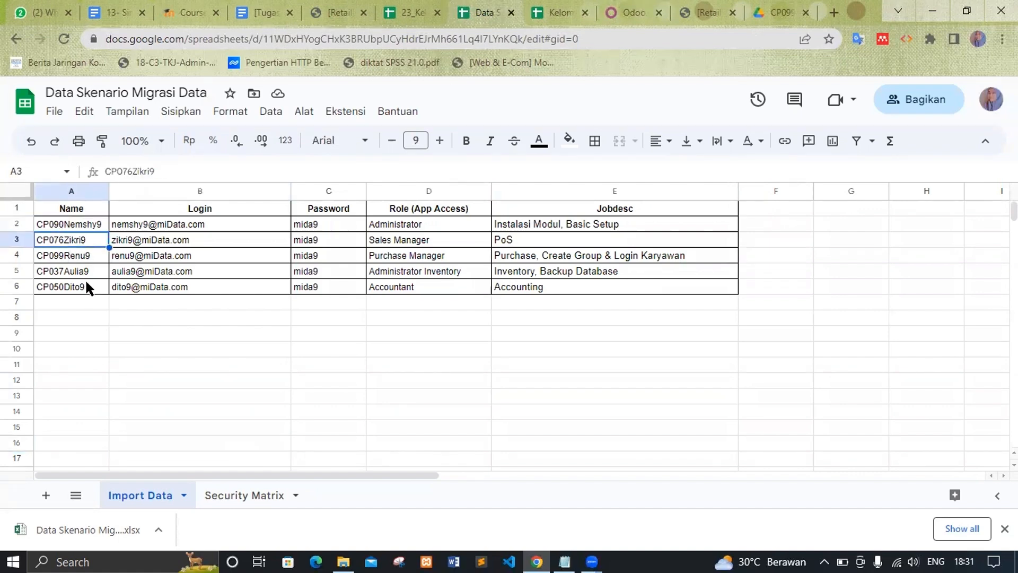
{"action": "left_click", "coordinate": [87, 288]}
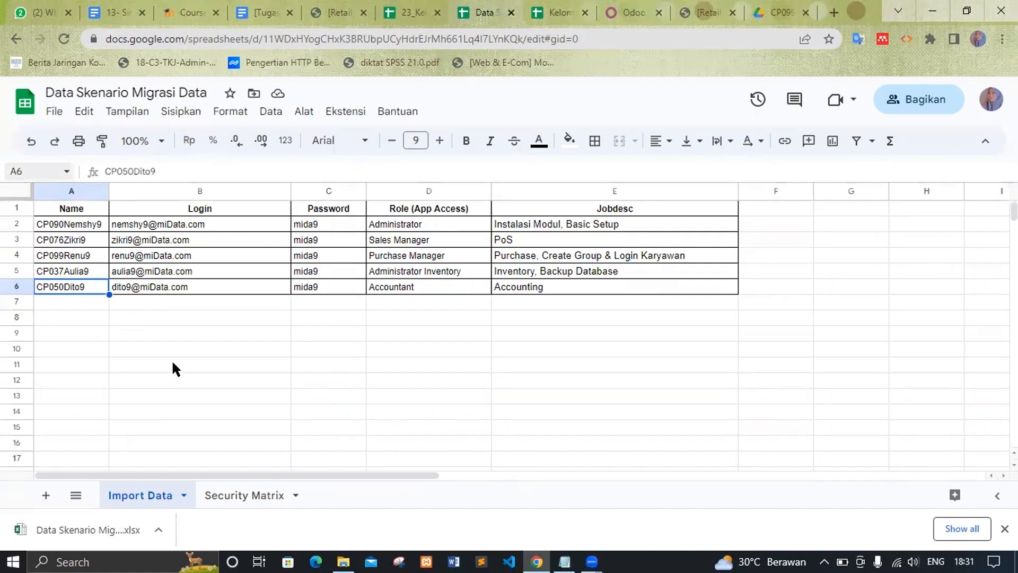
{"action": "left_click", "coordinate": [211, 212]}
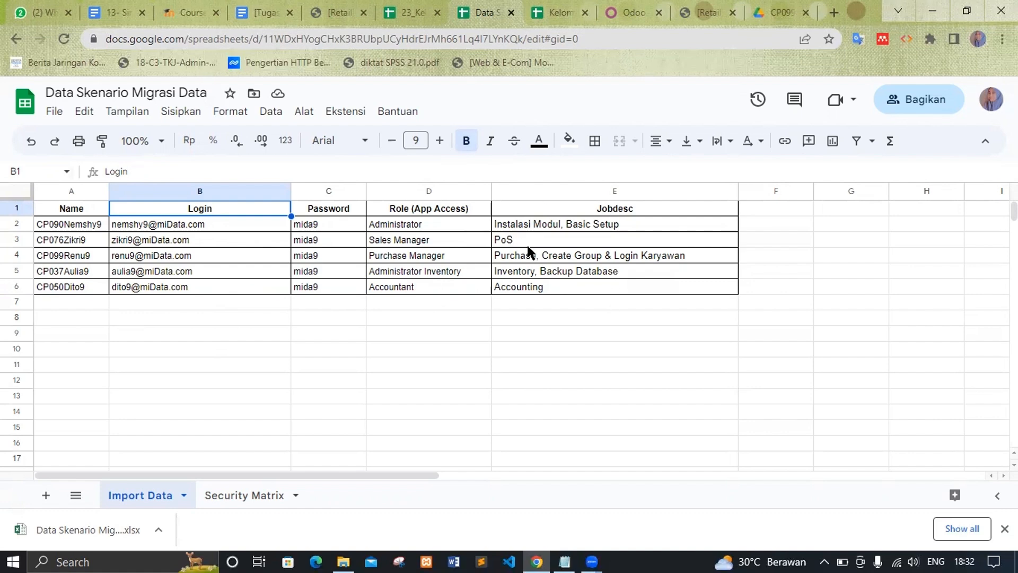
Step: Check the users' job descriptions, then return to the Odoo Users list
{"action": "left_click", "coordinate": [626, 237]}
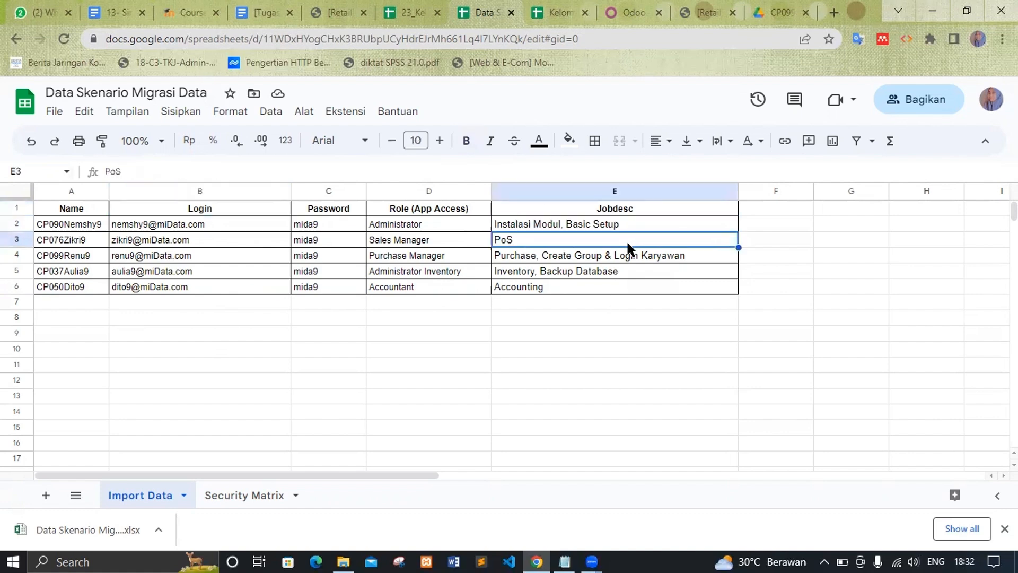
{"action": "left_click", "coordinate": [633, 259]}
{"action": "left_click", "coordinate": [636, 270]}
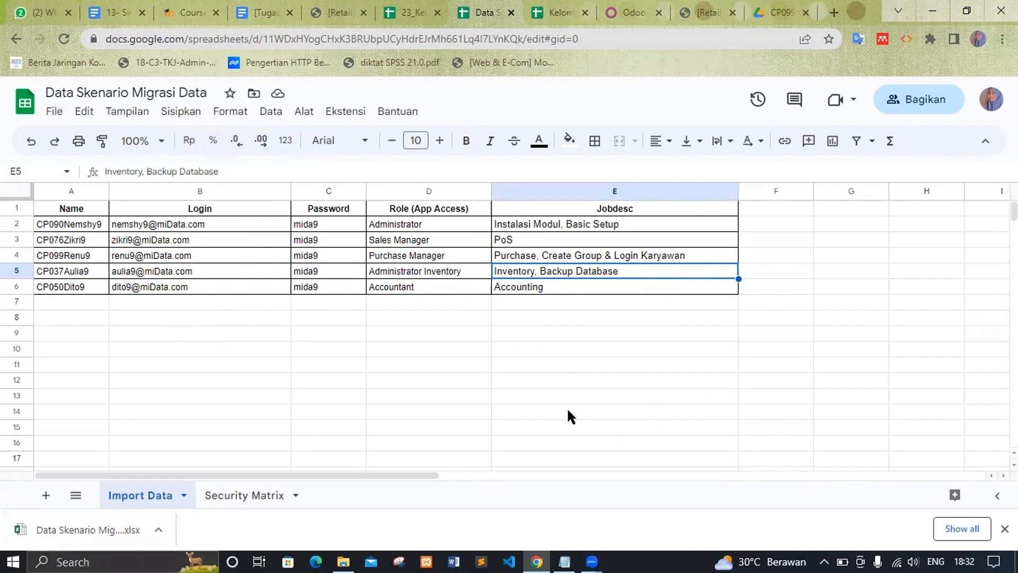
{"action": "left_click", "coordinate": [618, 11]}
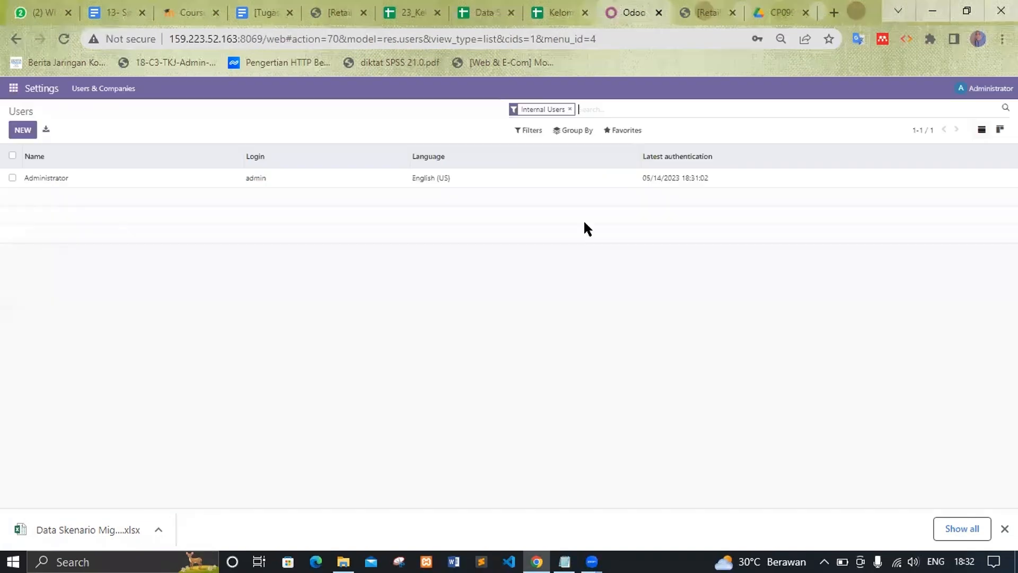
Step: Start a record import from the Users list's favourites menu
{"action": "left_click", "coordinate": [615, 139]}
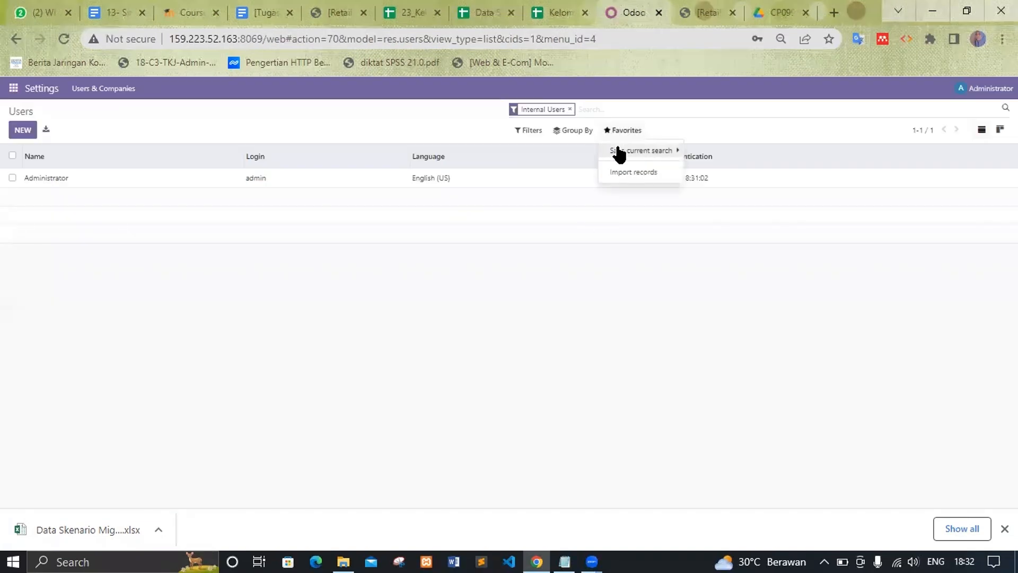
{"action": "mouse_move", "coordinate": [618, 151]}
{"action": "left_click", "coordinate": [632, 173]}
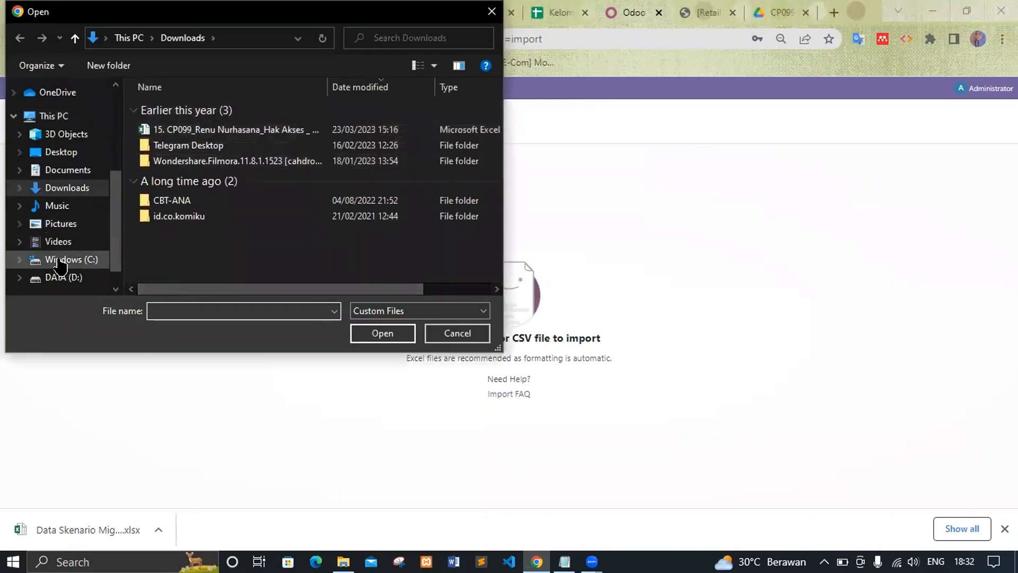
Step: Browse to D:\UNP\PT CTECH\WEEK 13 and select the Data Skenario Migrasi Data workbook
{"action": "scroll", "coordinate": [80, 228], "scroll_direction": "down", "scroll_amount": 1}
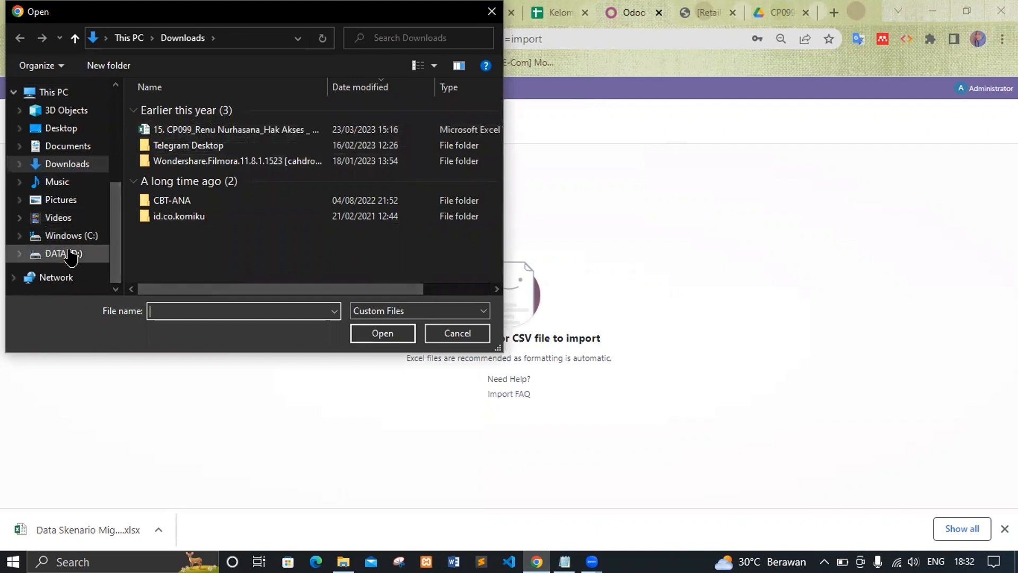
{"action": "left_click", "coordinate": [63, 253]}
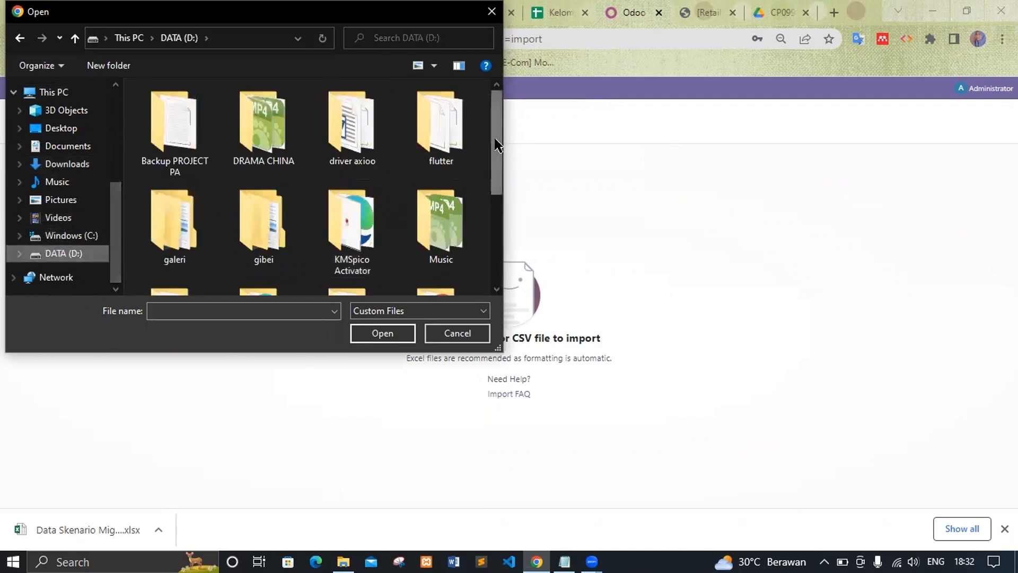
{"action": "left_click_drag", "start_coordinate": [494, 179], "coordinate": [494, 249]}
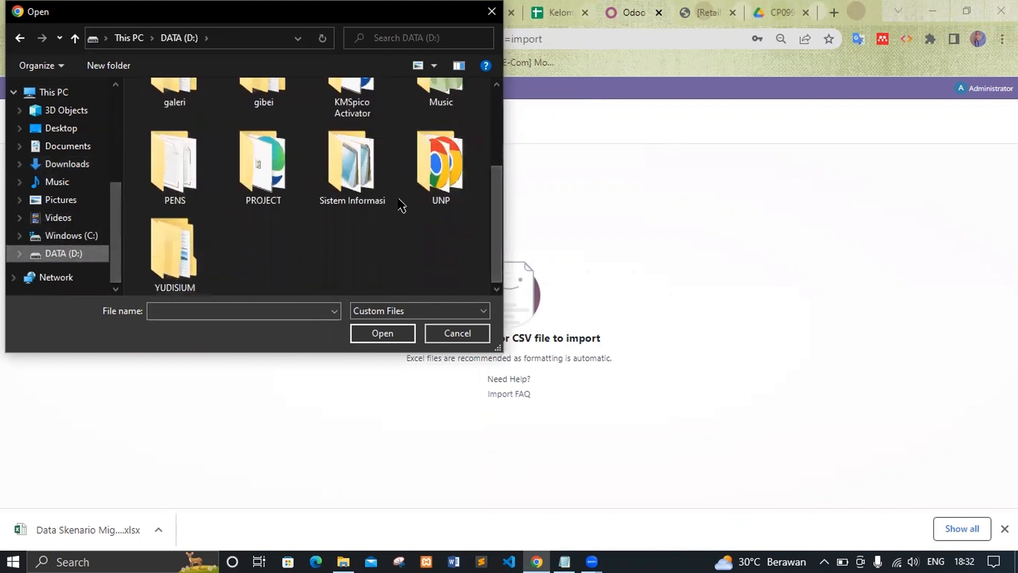
{"action": "double_click", "coordinate": [436, 175]}
{"action": "scroll", "coordinate": [404, 222], "scroll_direction": "down", "scroll_amount": 4}
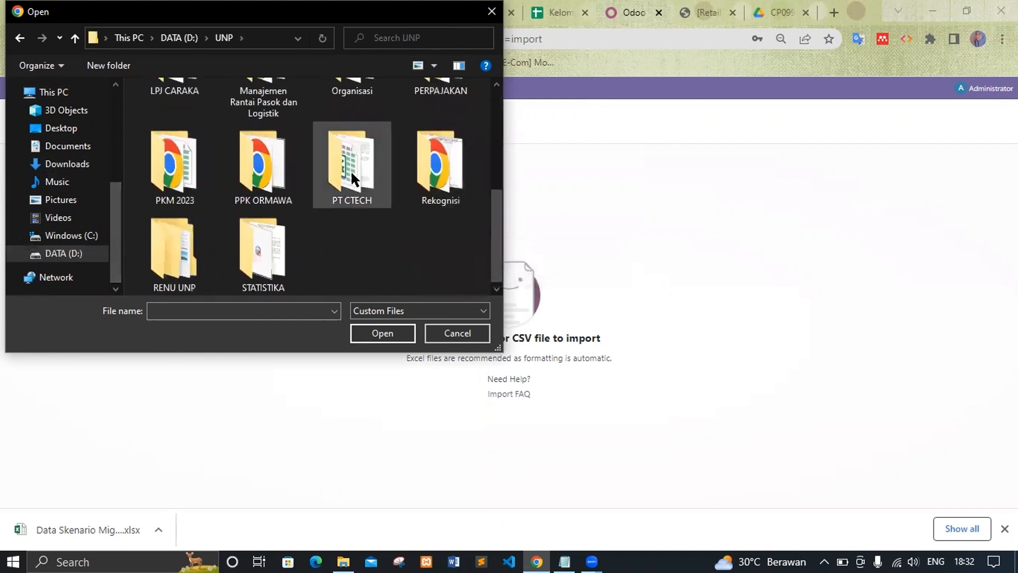
{"action": "double_click", "coordinate": [351, 170]}
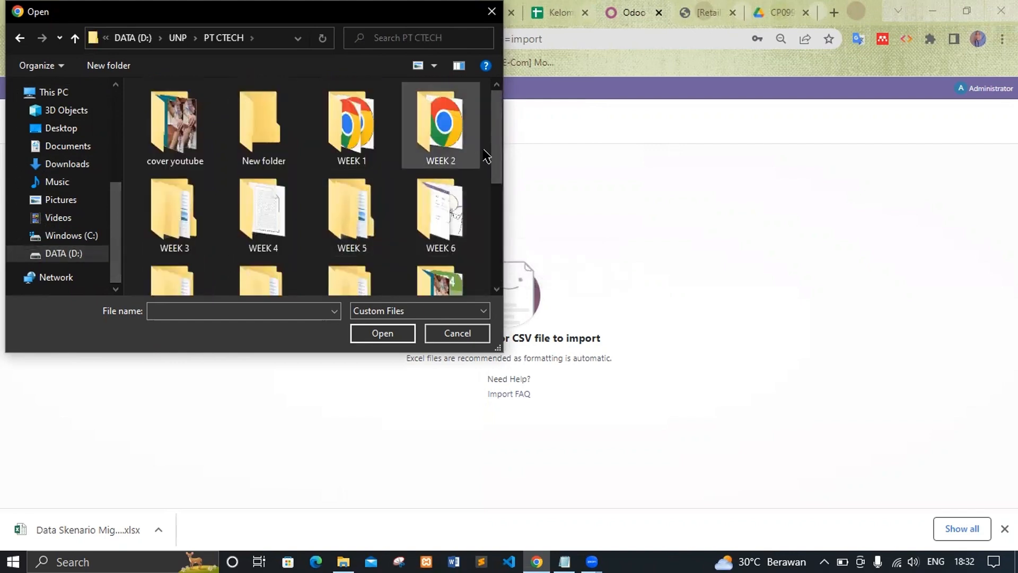
{"action": "scroll", "coordinate": [345, 154], "scroll_direction": "down", "scroll_amount": 4}
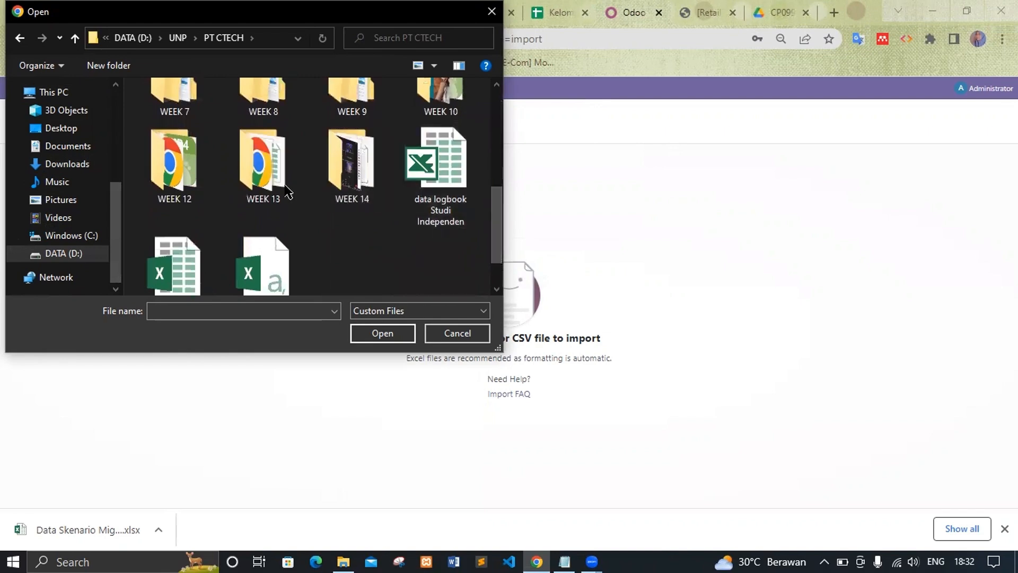
{"action": "double_click", "coordinate": [279, 191]}
{"action": "left_click", "coordinate": [264, 109]}
Step: Upload Data Skenario Migrasi Data.xlsx, test the Name/Login/Password mapping, and import the users
{"action": "left_click", "coordinate": [380, 332]}
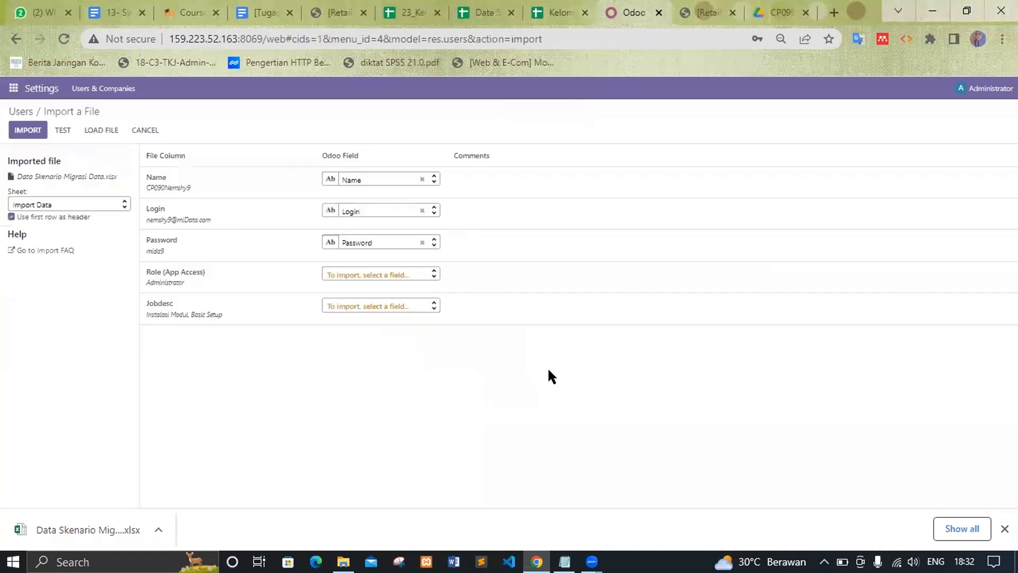
{"action": "mouse_move", "coordinate": [193, 180]}
{"action": "mouse_move", "coordinate": [186, 219]}
{"action": "left_click", "coordinate": [61, 132]}
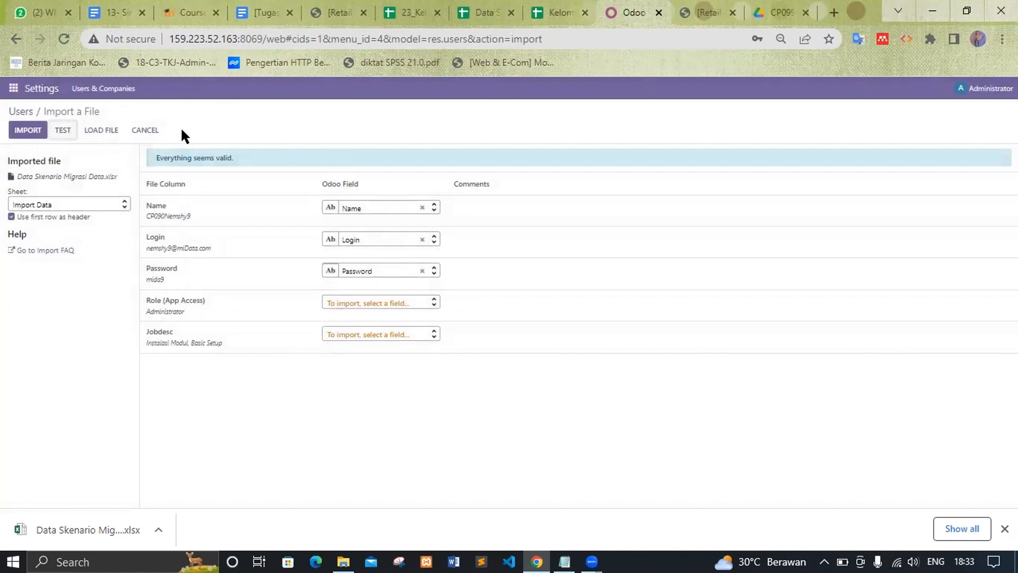
{"action": "left_click", "coordinate": [22, 132]}
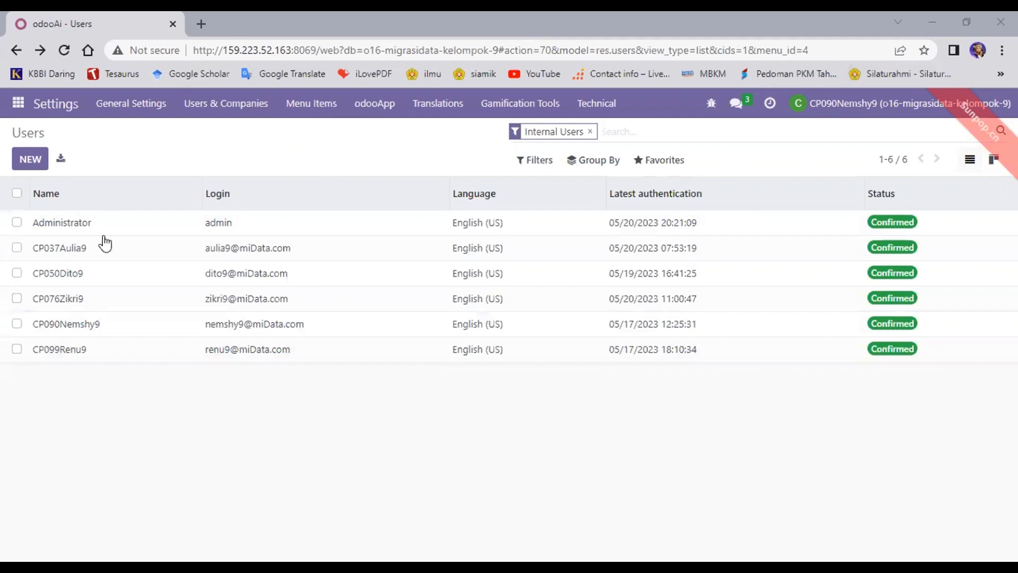
{"action": "left_click", "coordinate": [16, 194]}
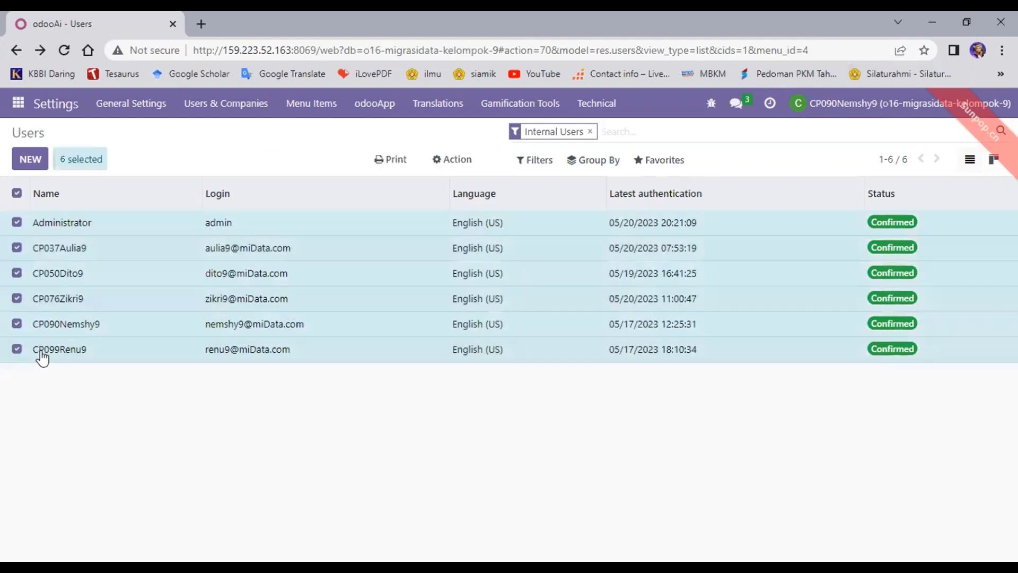
{"action": "left_click", "coordinate": [17, 193]}
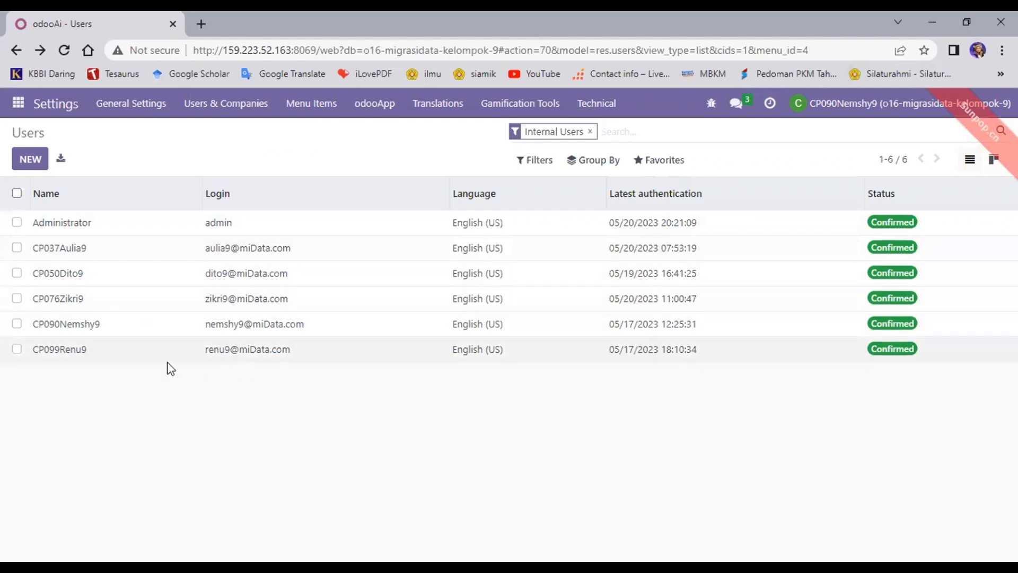
{"action": "left_click", "coordinate": [129, 324]}
{"action": "scroll", "coordinate": [130, 323], "scroll_direction": "down", "scroll_amount": 5}
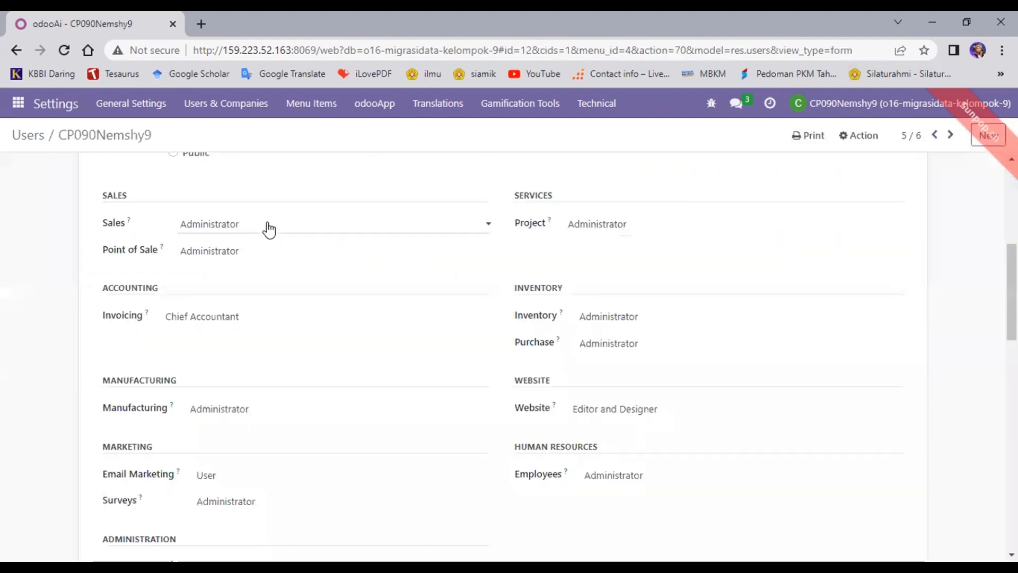
{"action": "scroll", "coordinate": [269, 228], "scroll_direction": "up", "scroll_amount": 3}
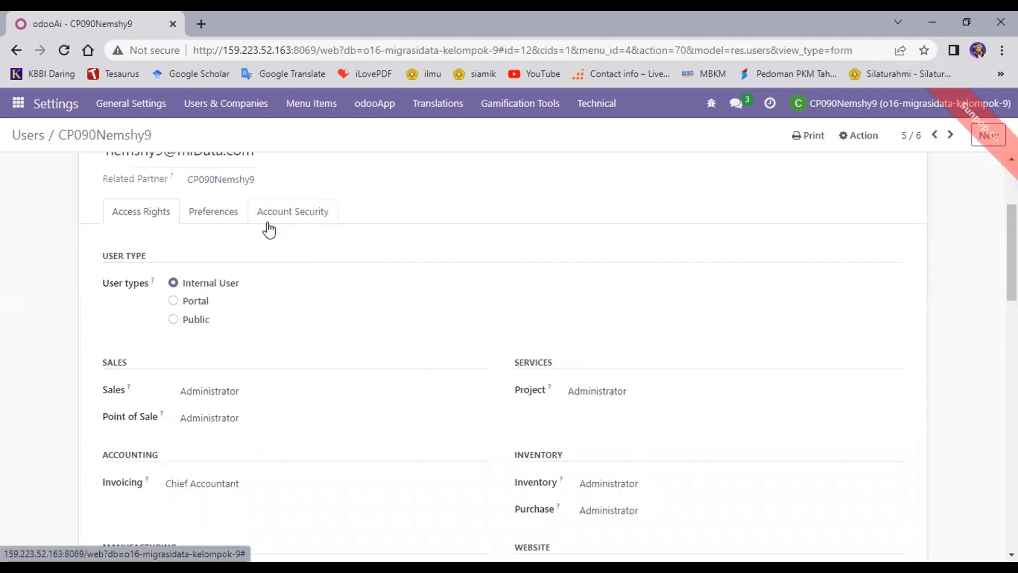
{"action": "scroll", "coordinate": [269, 229], "scroll_direction": "down", "scroll_amount": 1}
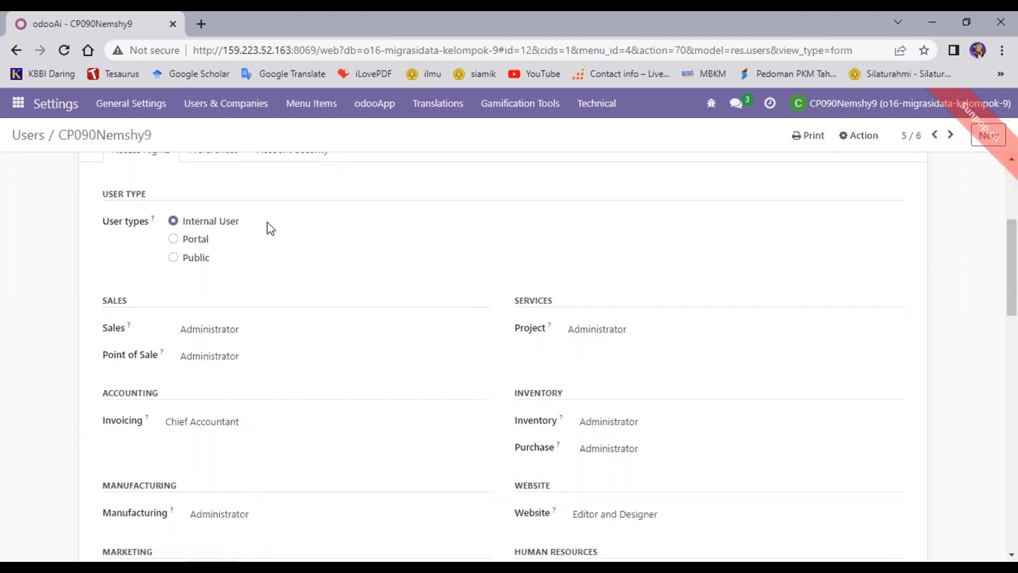
{"action": "scroll", "coordinate": [294, 360], "scroll_direction": "down", "scroll_amount": 3}
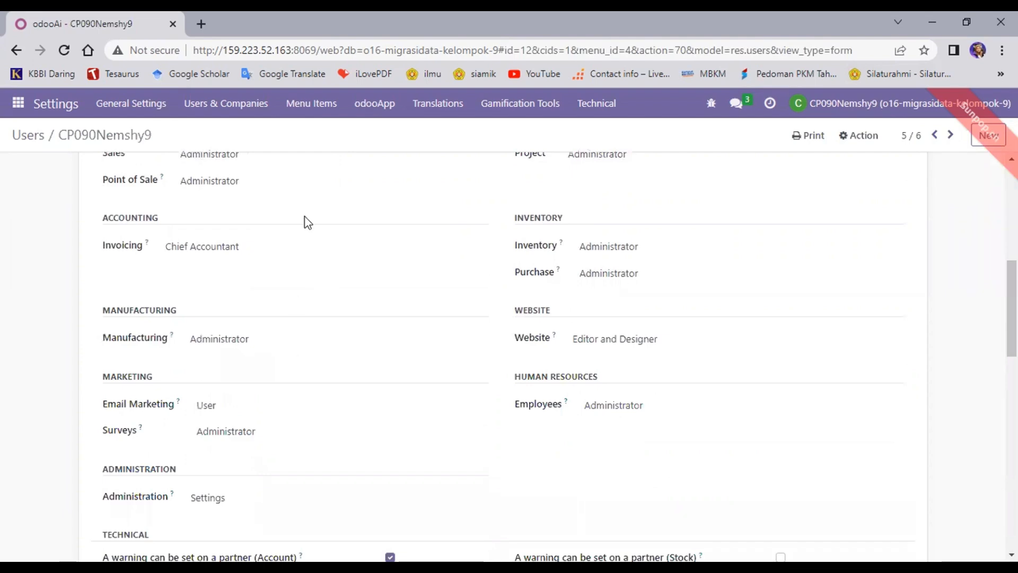
{"action": "scroll", "coordinate": [359, 323], "scroll_direction": "down", "scroll_amount": 3}
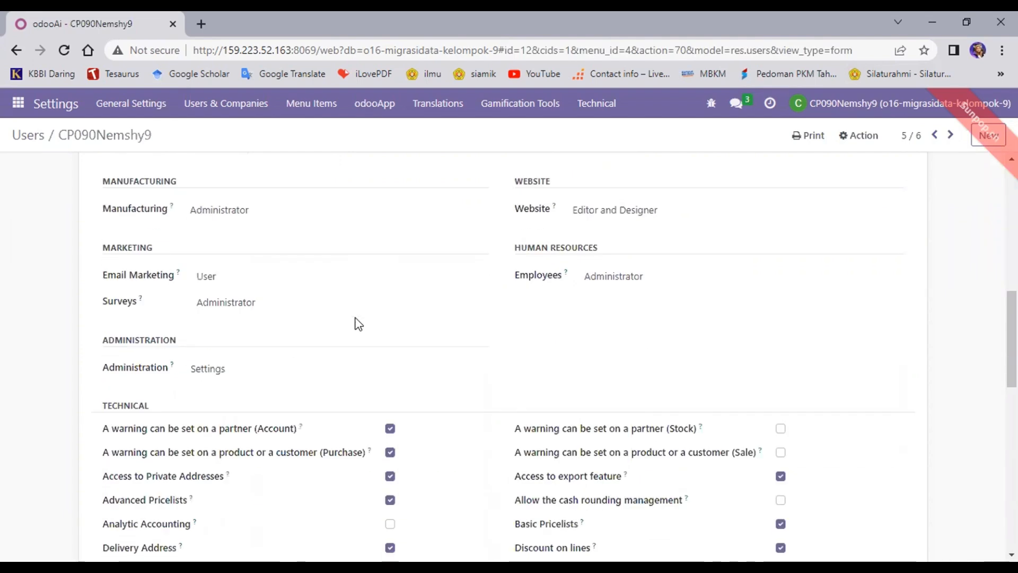
{"action": "scroll", "coordinate": [359, 324], "scroll_direction": "up", "scroll_amount": 10}
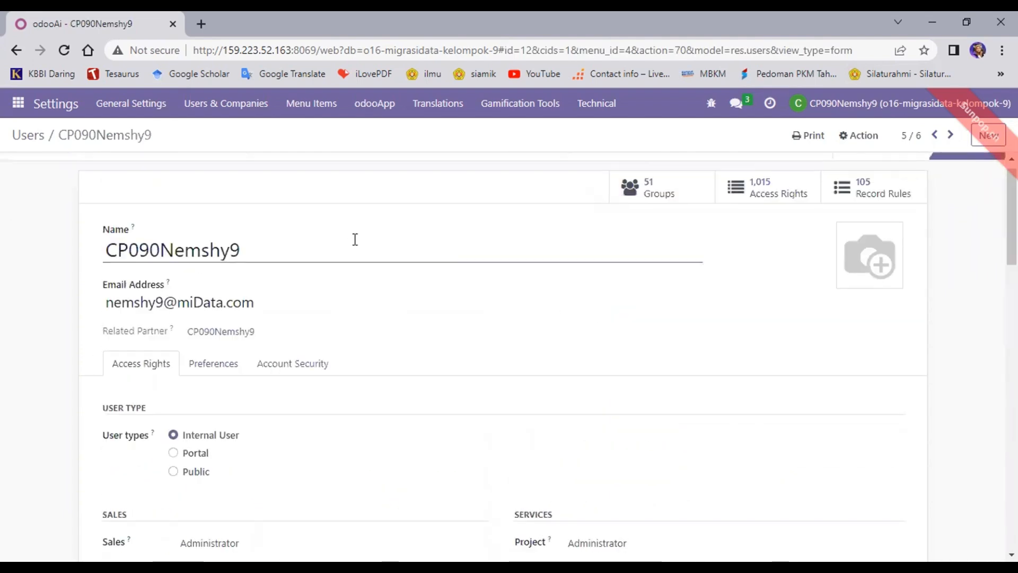
{"action": "scroll", "coordinate": [357, 246], "scroll_direction": "up", "scroll_amount": 1}
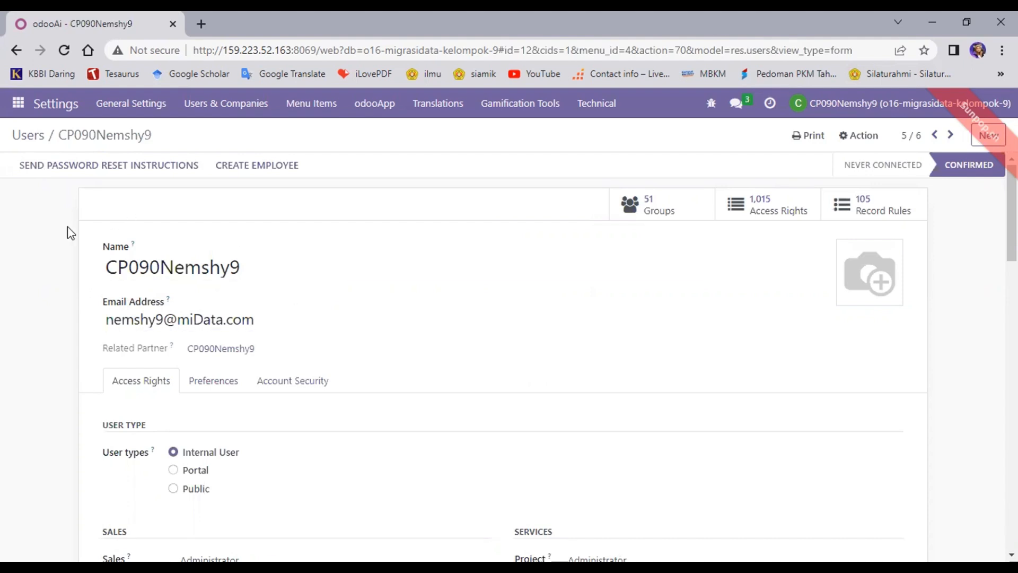
{"action": "left_click", "coordinate": [247, 324]}
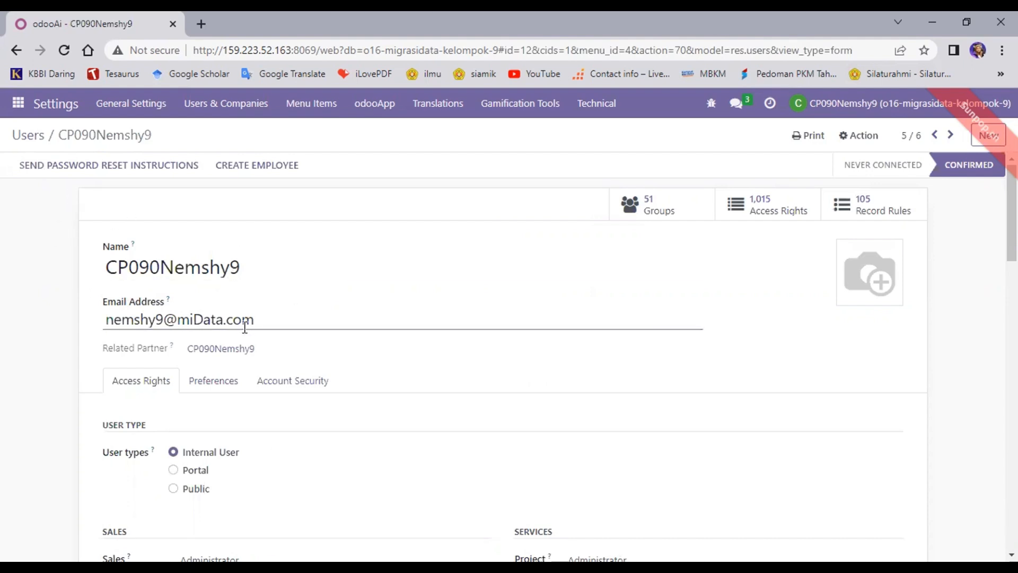
{"action": "left_click", "coordinate": [209, 219]}
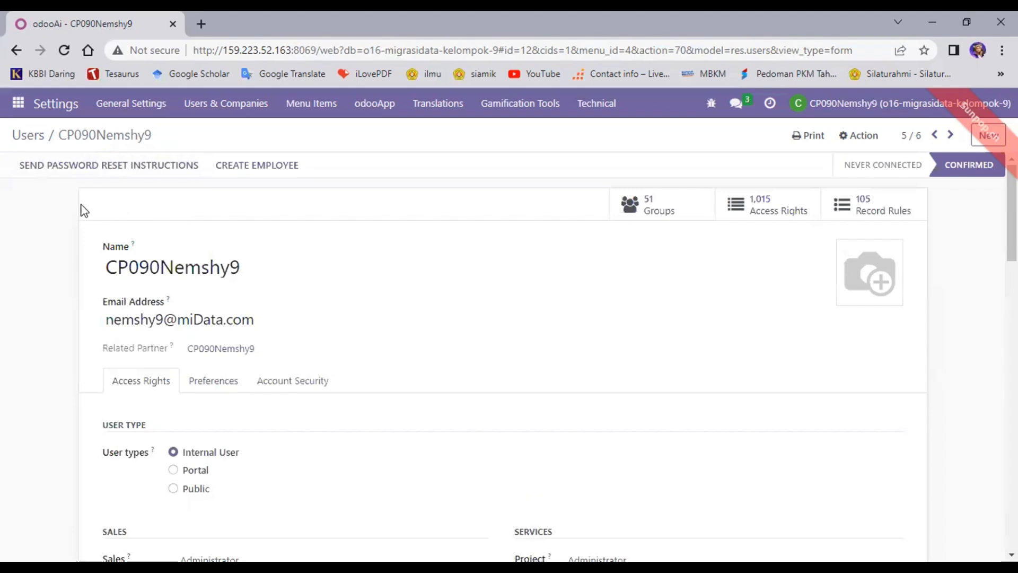
{"action": "scroll", "coordinate": [395, 428], "scroll_direction": "down", "scroll_amount": 5}
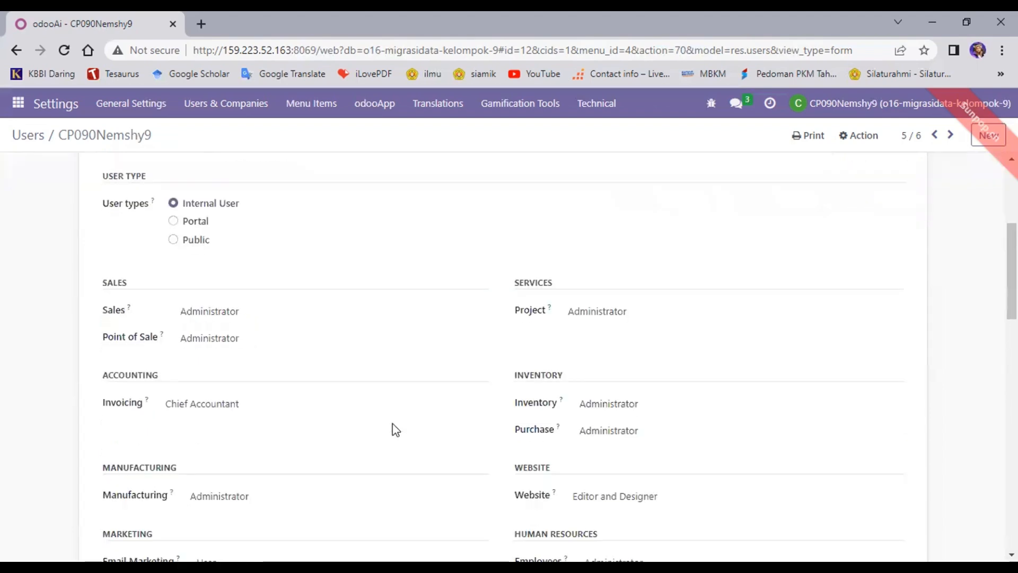
{"action": "scroll", "coordinate": [395, 428], "scroll_direction": "down", "scroll_amount": 5}
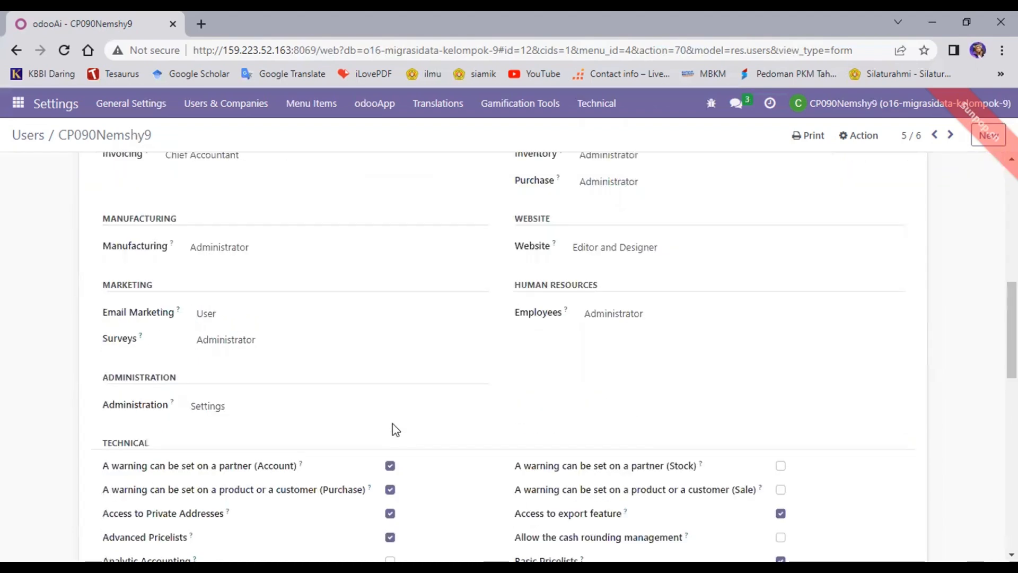
{"action": "scroll", "coordinate": [411, 301], "scroll_direction": "up", "scroll_amount": 3}
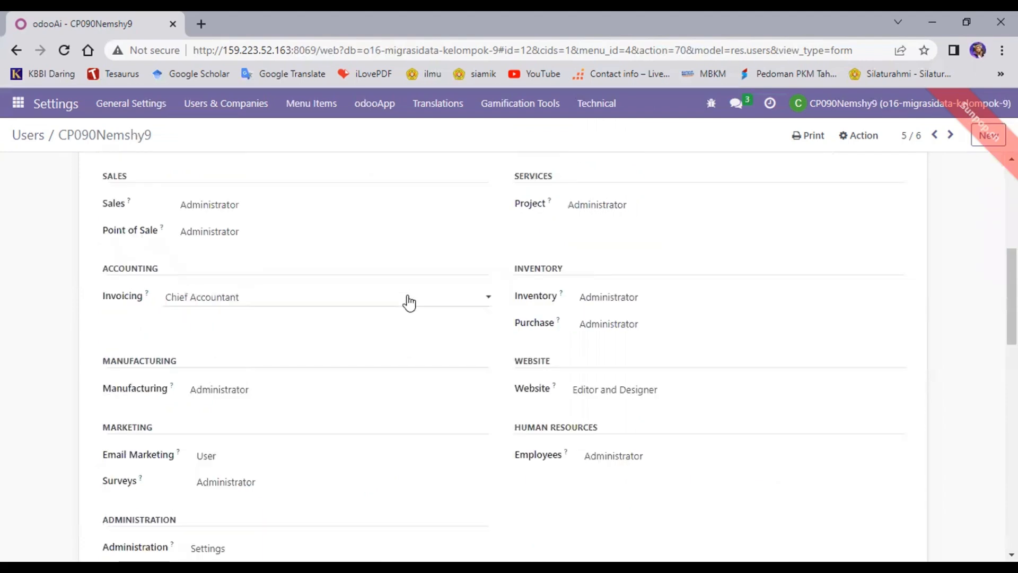
{"action": "scroll", "coordinate": [411, 302], "scroll_direction": "up", "scroll_amount": 3}
{"action": "scroll", "coordinate": [218, 253], "scroll_direction": "up", "scroll_amount": 2}
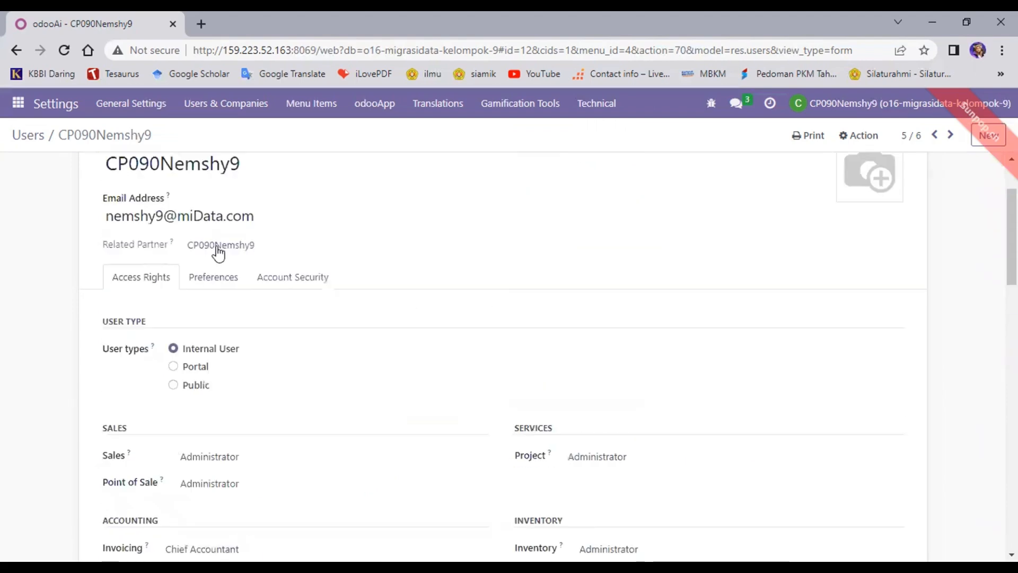
{"action": "scroll", "coordinate": [91, 180], "scroll_direction": "up", "scroll_amount": 2}
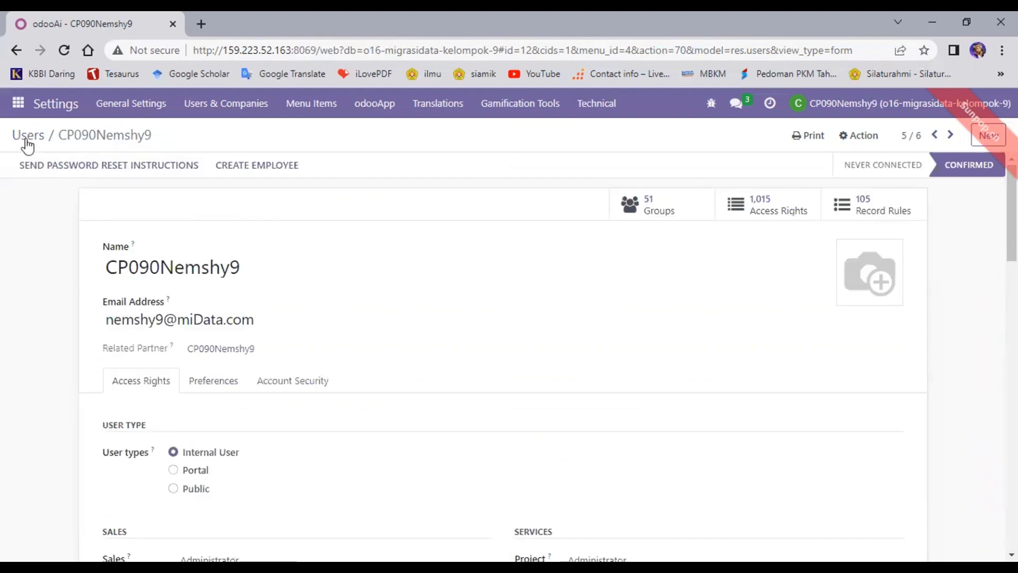
{"action": "left_click", "coordinate": [15, 51]}
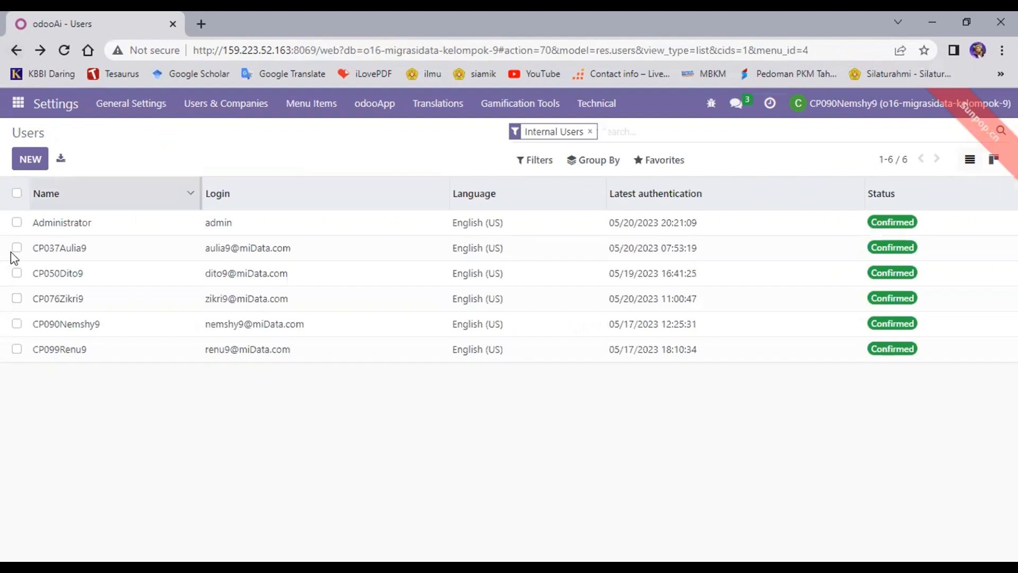
{"action": "left_click", "coordinate": [122, 315]}
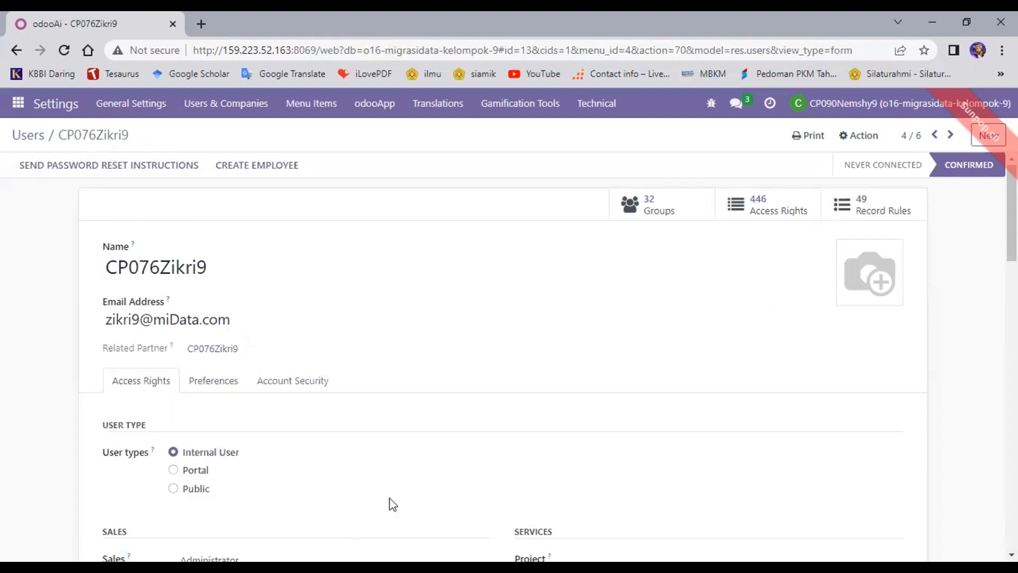
{"action": "scroll", "coordinate": [390, 504], "scroll_direction": "down", "scroll_amount": 8}
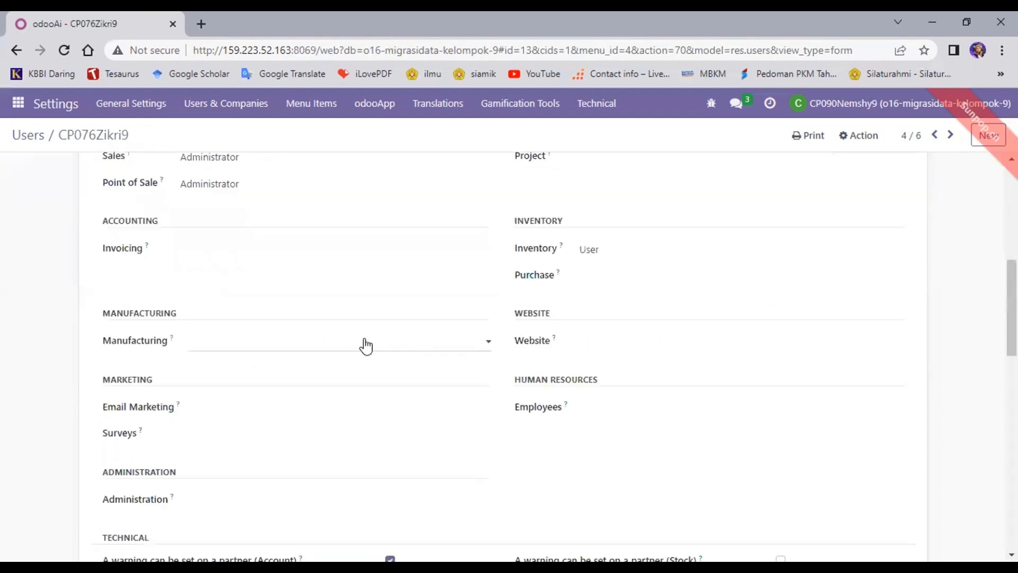
{"action": "scroll", "coordinate": [364, 344], "scroll_direction": "up", "scroll_amount": 3}
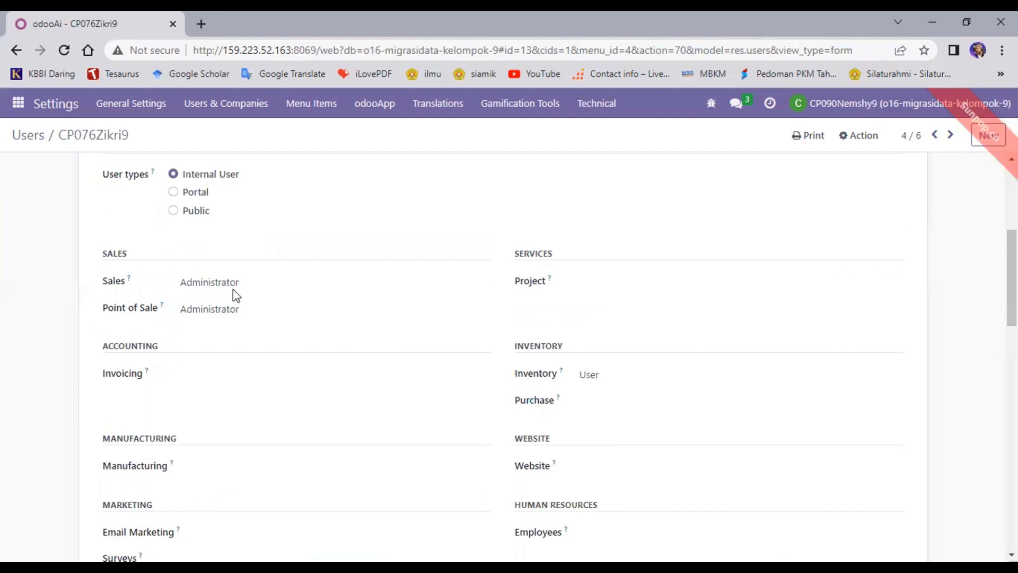
{"action": "scroll", "coordinate": [319, 296], "scroll_direction": "down", "scroll_amount": 3}
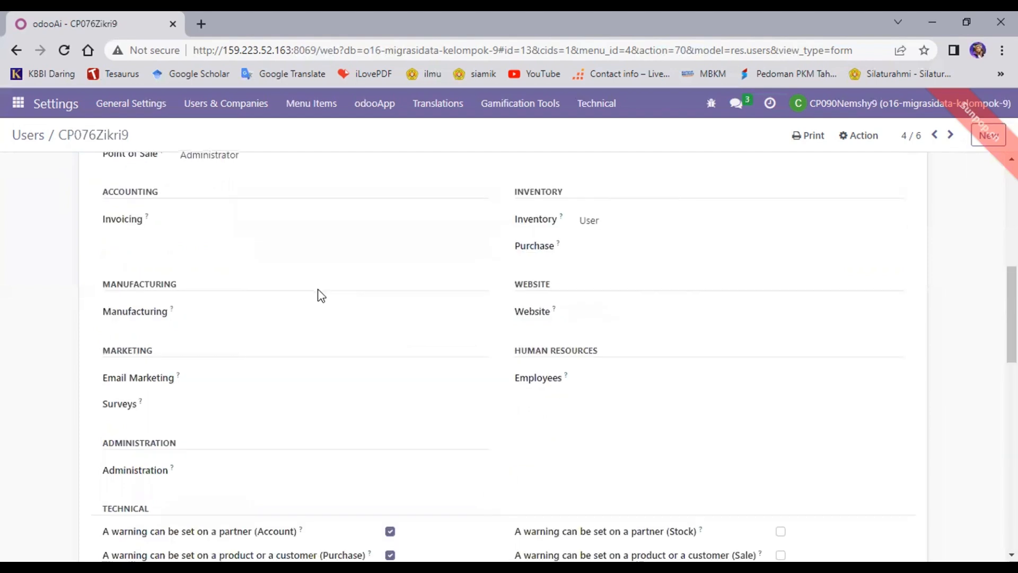
{"action": "scroll", "coordinate": [318, 294], "scroll_direction": "up", "scroll_amount": 4}
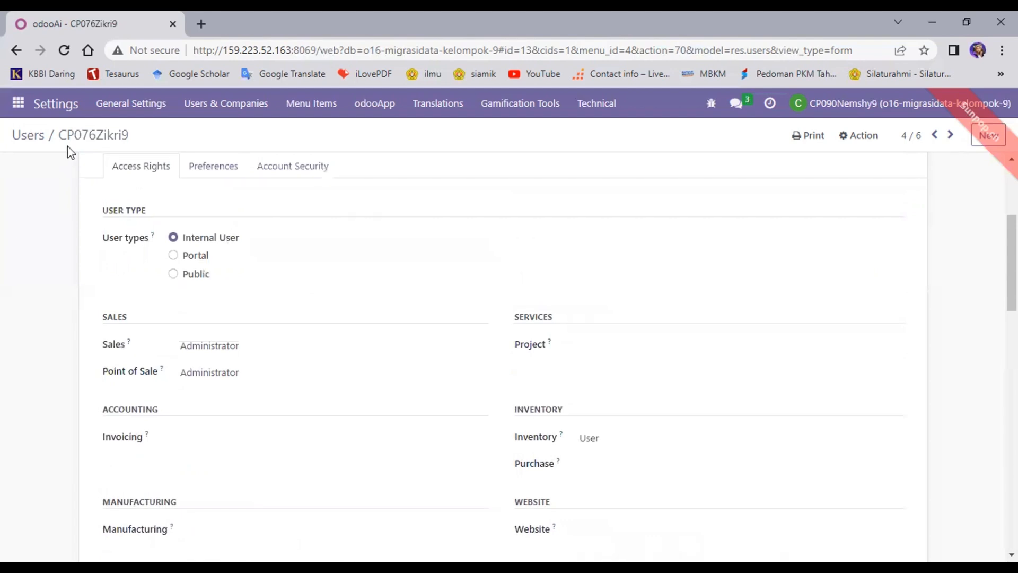
{"action": "left_click", "coordinate": [16, 51]}
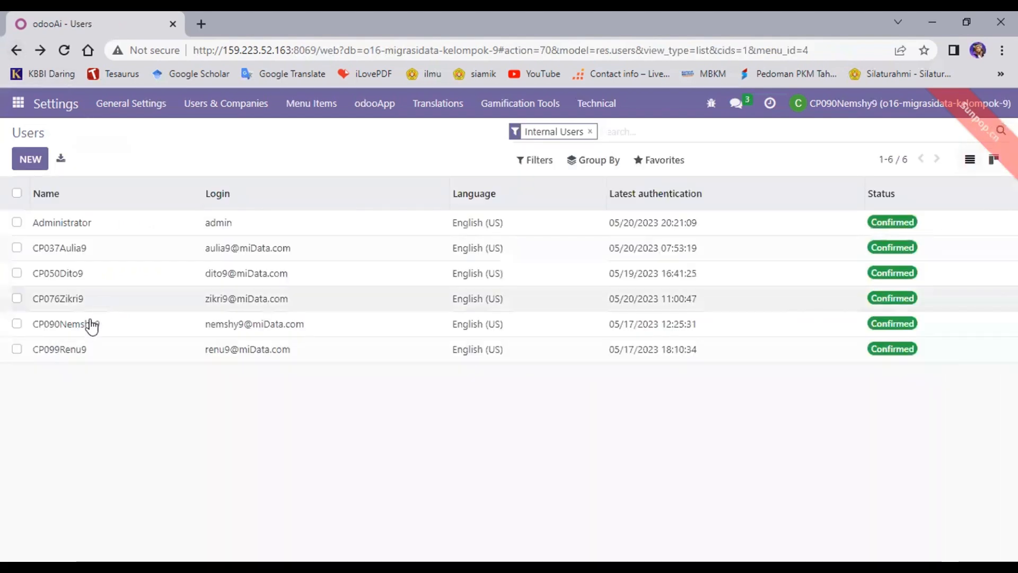
{"action": "left_click", "coordinate": [85, 352]}
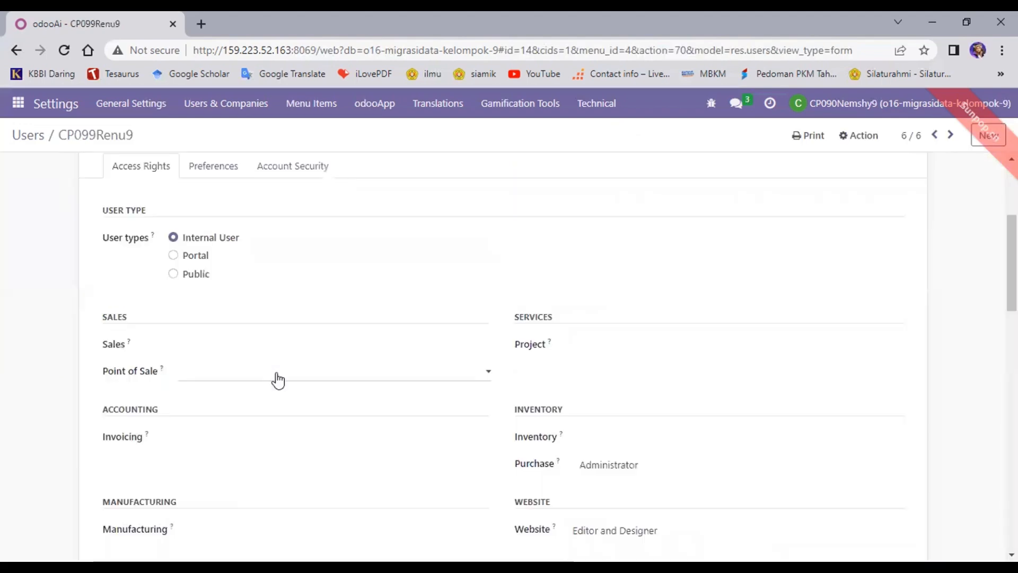
{"action": "scroll", "coordinate": [318, 366], "scroll_direction": "down", "scroll_amount": 6}
{"action": "scroll", "coordinate": [425, 329], "scroll_direction": "up", "scroll_amount": 4}
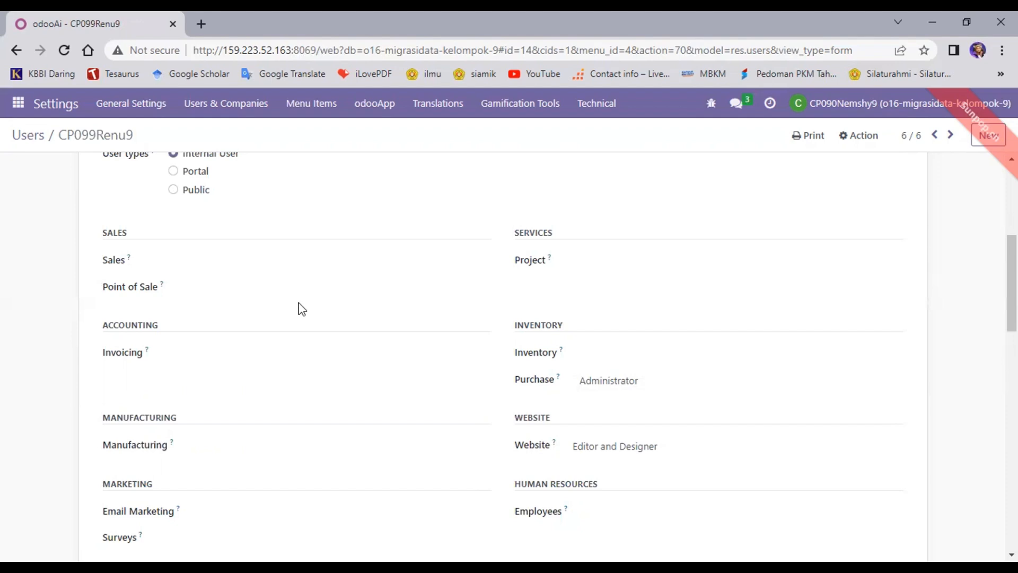
{"action": "scroll", "coordinate": [301, 309], "scroll_direction": "up", "scroll_amount": 3}
{"action": "scroll", "coordinate": [180, 245], "scroll_direction": "up", "scroll_amount": 1}
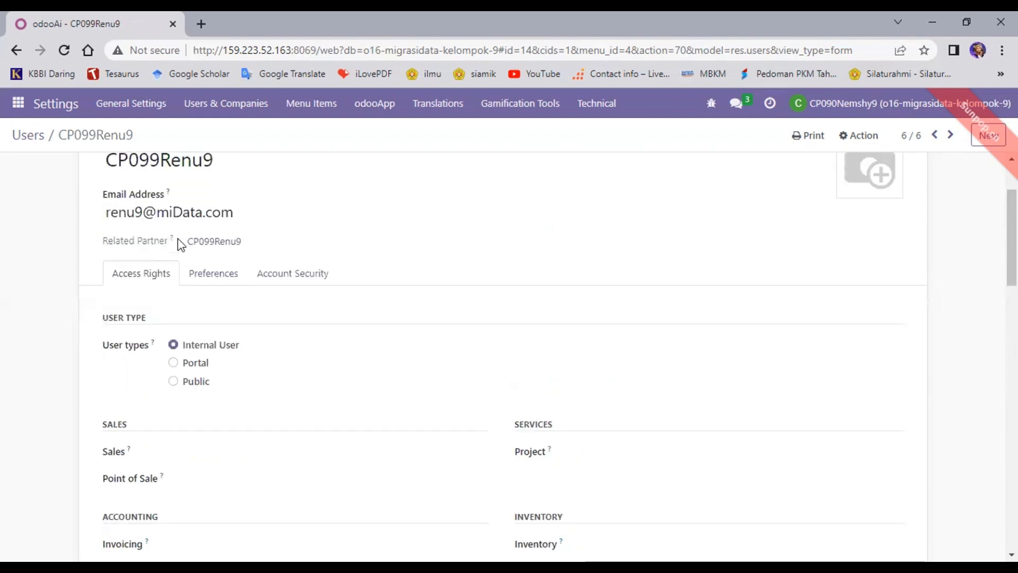
{"action": "left_click", "coordinate": [17, 51]}
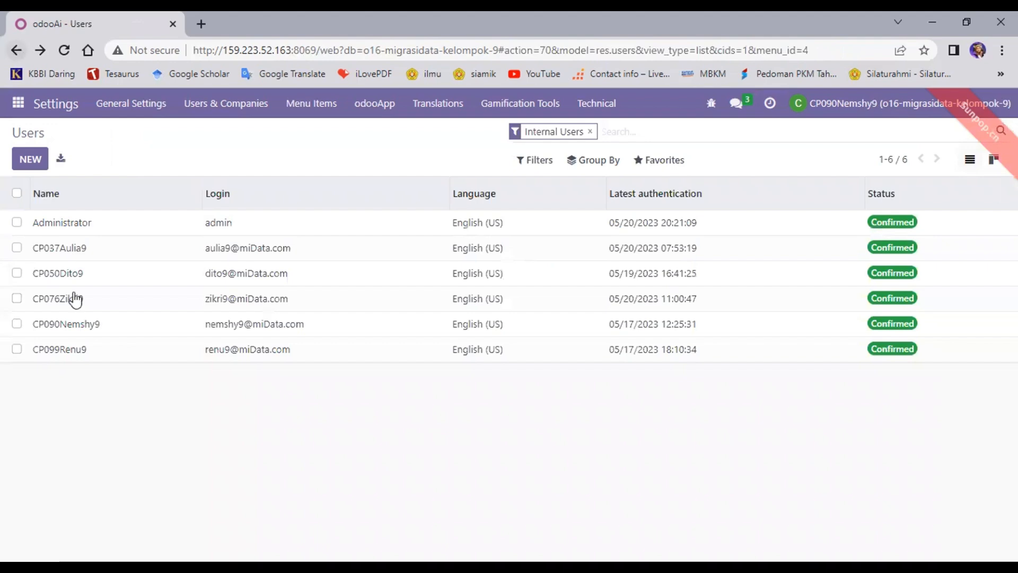
{"action": "left_click", "coordinate": [94, 247]}
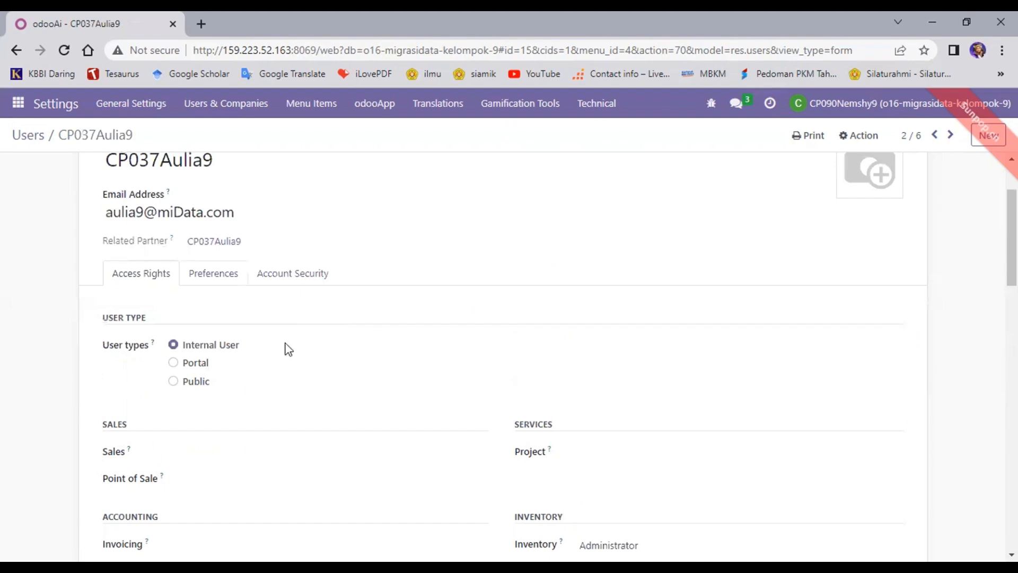
Step: Scroll CP037Aulia9's Access Rights to confirm Inventory Administrator, other apps blank
{"action": "scroll", "coordinate": [288, 349], "scroll_direction": "down", "scroll_amount": 2}
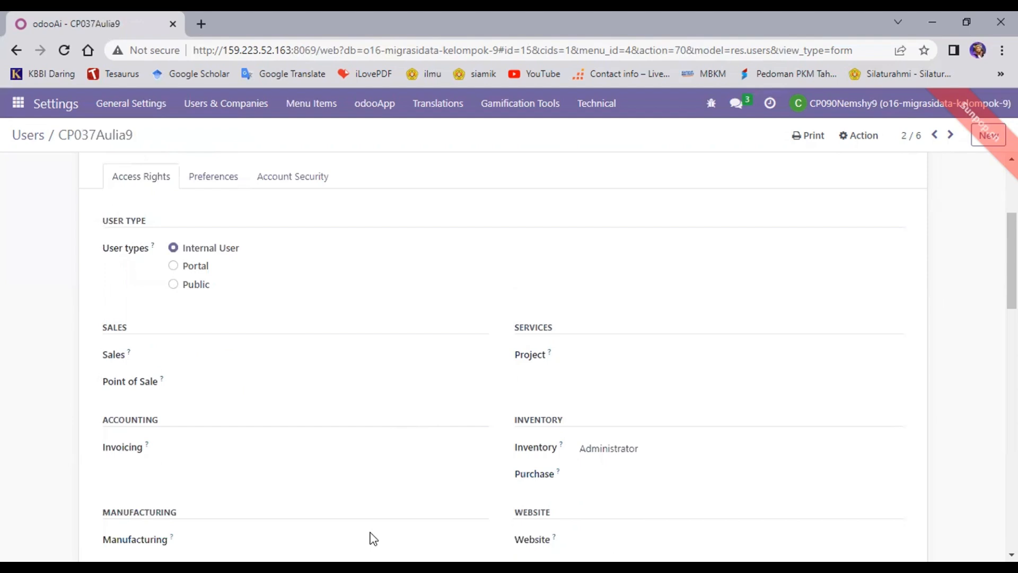
{"action": "scroll", "coordinate": [351, 400], "scroll_direction": "down", "scroll_amount": 2}
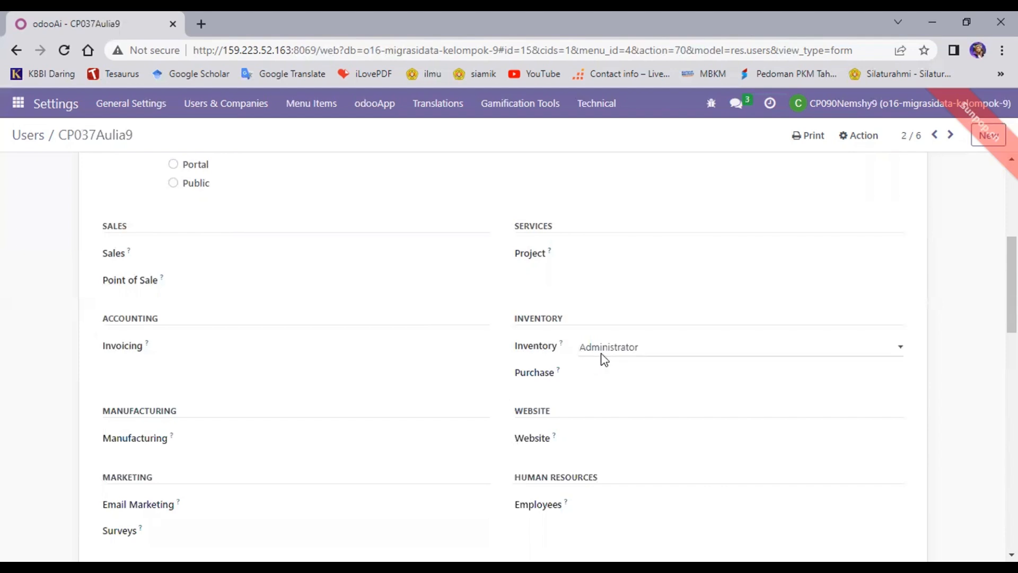
{"action": "scroll", "coordinate": [352, 324], "scroll_direction": "down", "scroll_amount": 1}
{"action": "scroll", "coordinate": [343, 323], "scroll_direction": "up", "scroll_amount": 4}
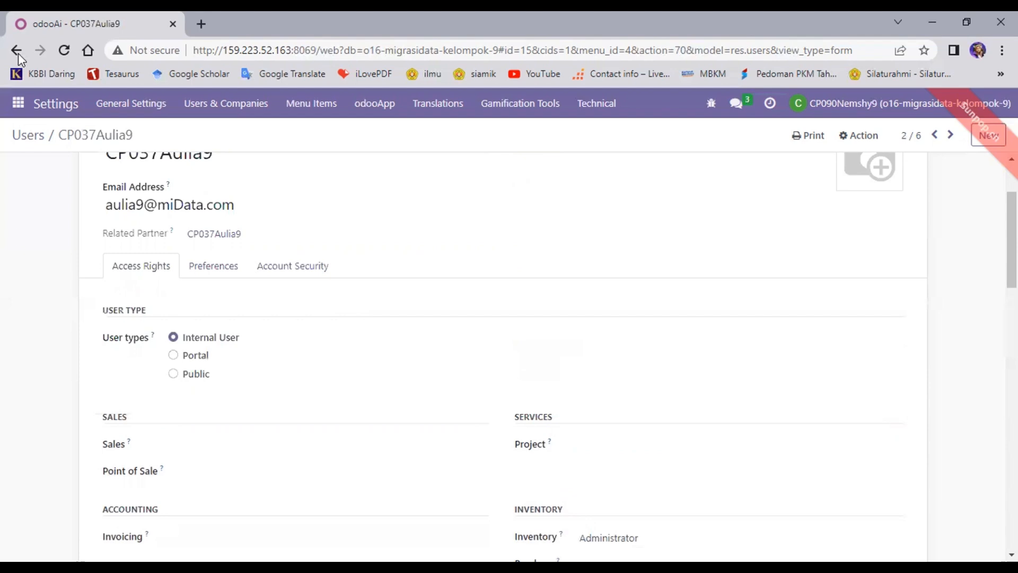
Step: Open CP050Dito9 from the Users list, check its Accountant invoicing right, and go back
{"action": "left_click", "coordinate": [17, 51]}
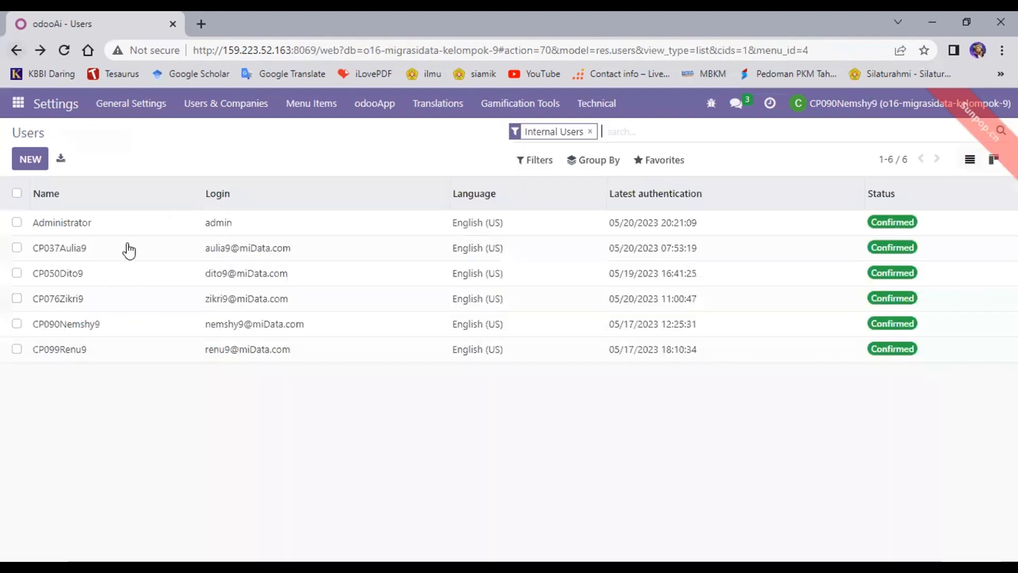
{"action": "left_click", "coordinate": [111, 282]}
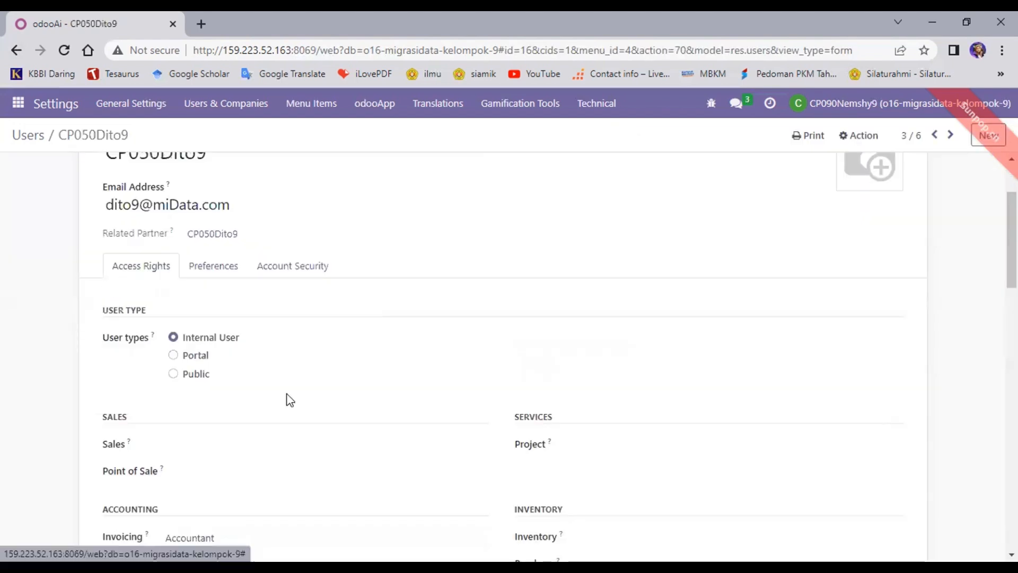
{"action": "scroll", "coordinate": [334, 424], "scroll_direction": "down", "scroll_amount": 4}
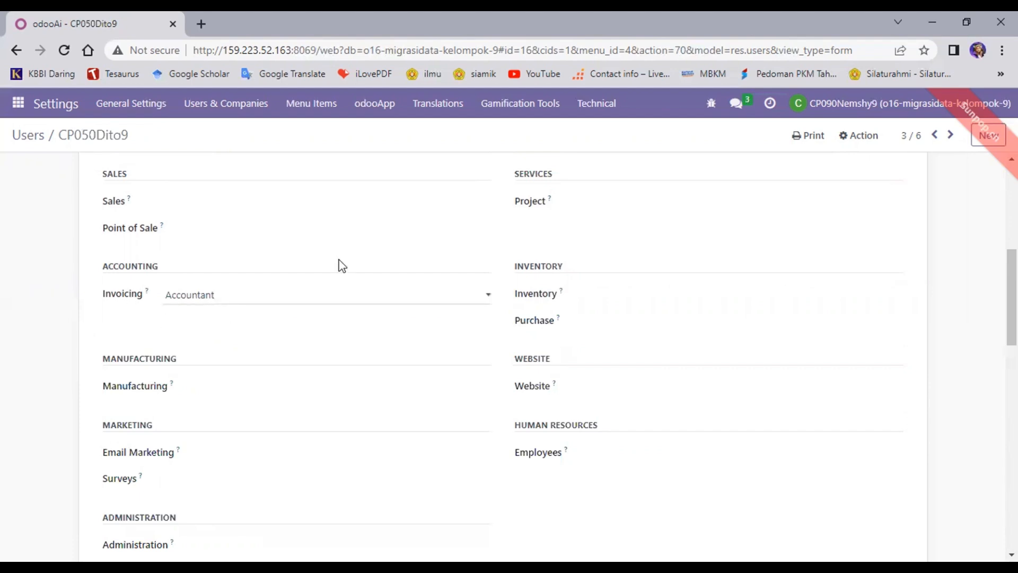
{"action": "scroll", "coordinate": [514, 263], "scroll_direction": "up", "scroll_amount": 3}
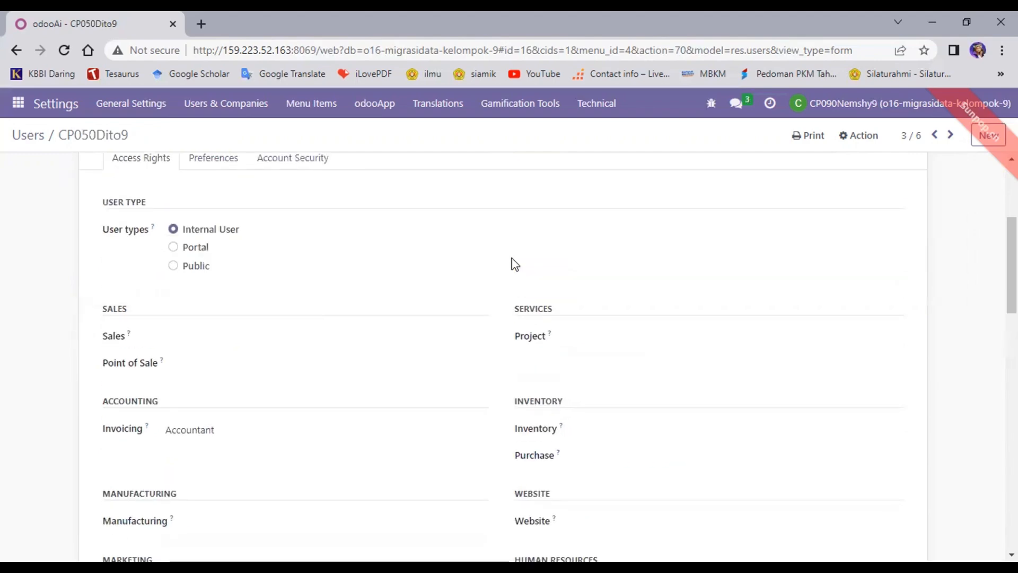
{"action": "scroll", "coordinate": [514, 263], "scroll_direction": "up", "scroll_amount": 3}
{"action": "scroll", "coordinate": [513, 257], "scroll_direction": "up", "scroll_amount": 1}
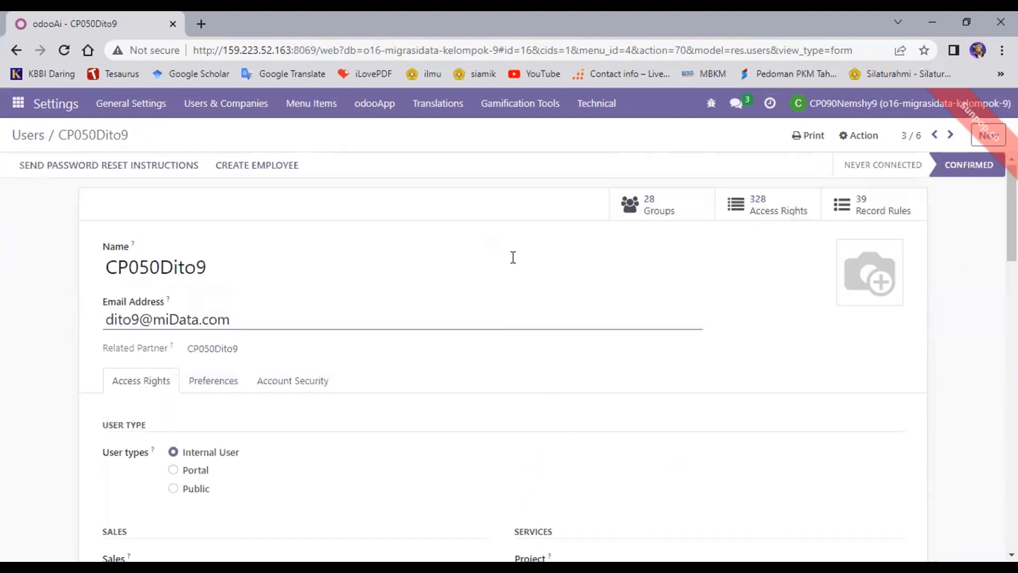
{"action": "left_click", "coordinate": [16, 51]}
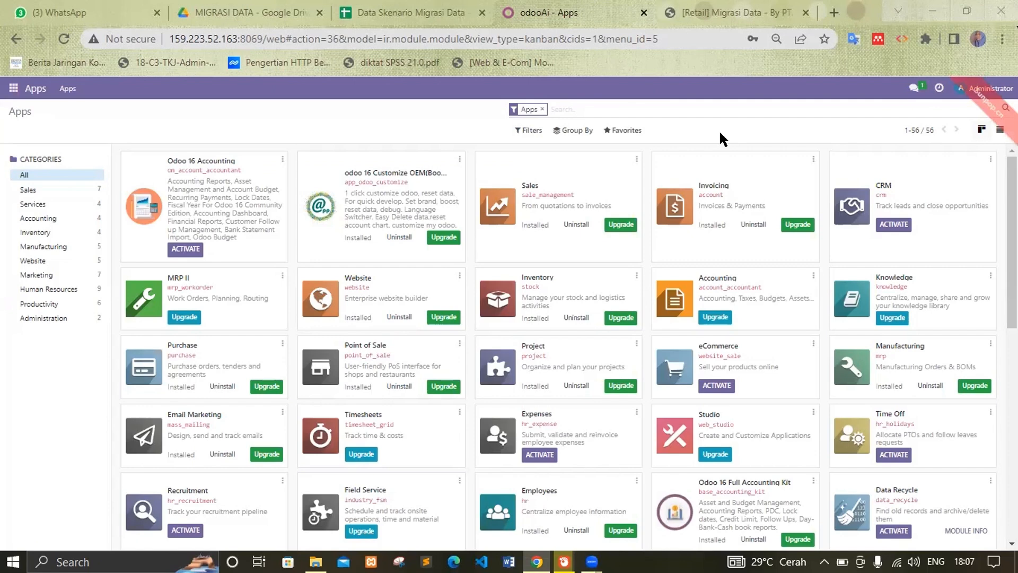
{"action": "left_click", "coordinate": [14, 89]}
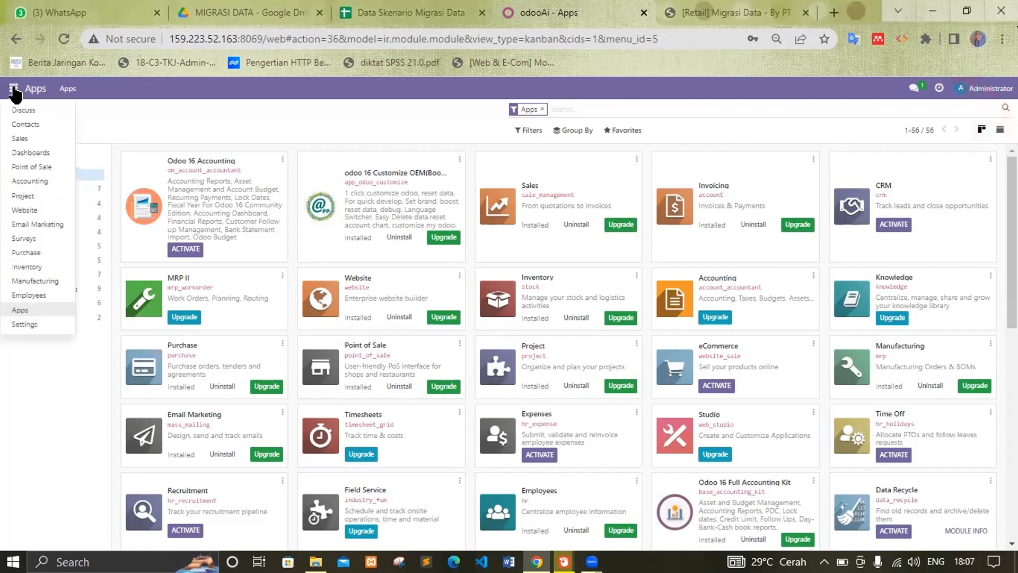
{"action": "left_click", "coordinate": [24, 325]}
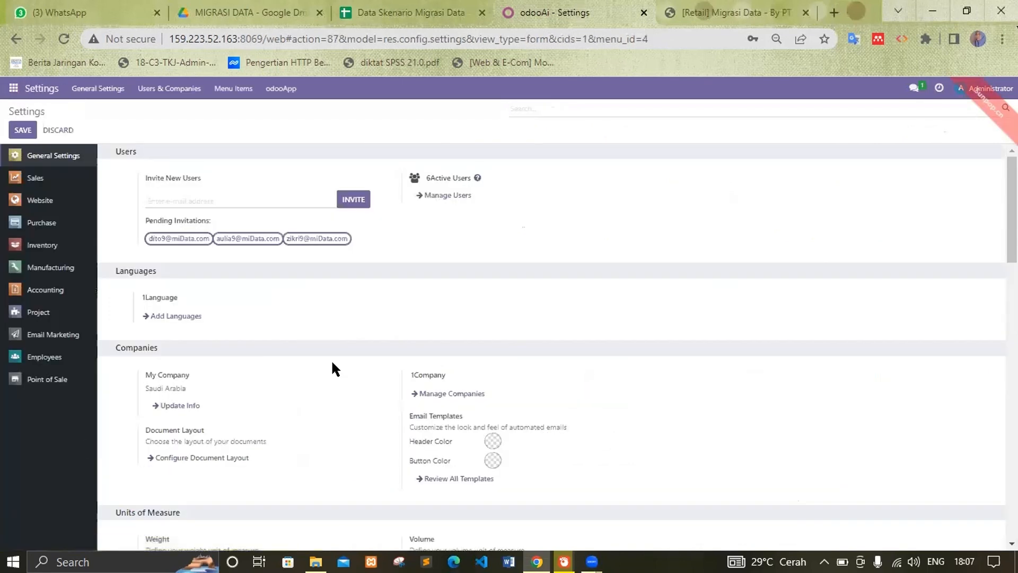
{"action": "left_click", "coordinate": [438, 197]}
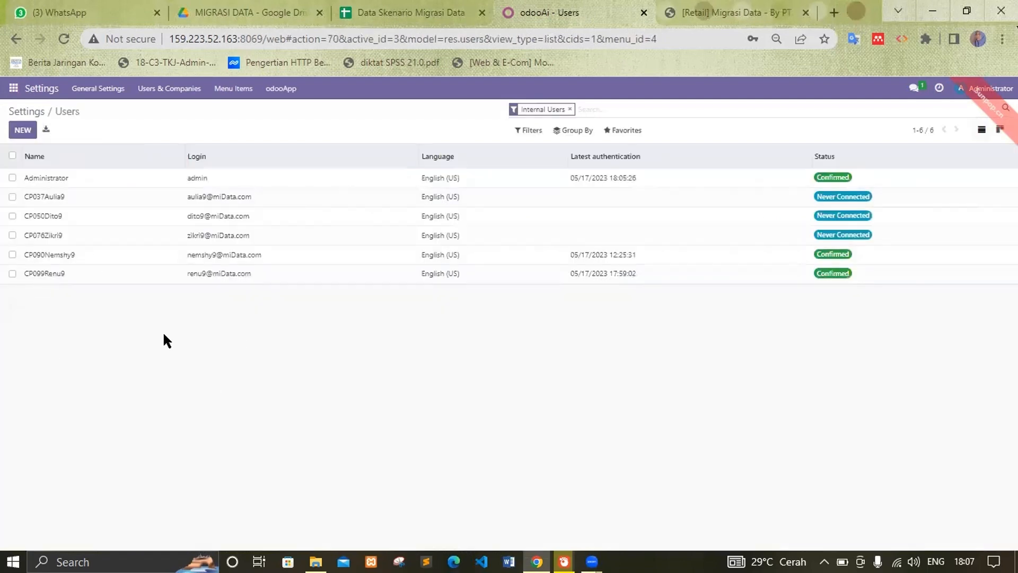
{"action": "left_click", "coordinate": [58, 248]}
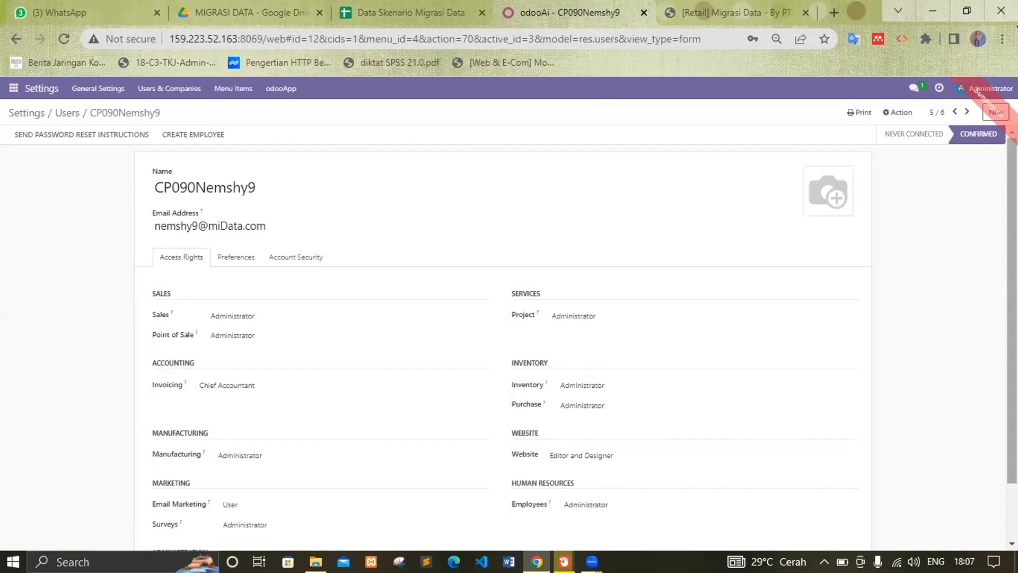
{"action": "scroll", "coordinate": [503, 339], "scroll_direction": "down", "scroll_amount": 1}
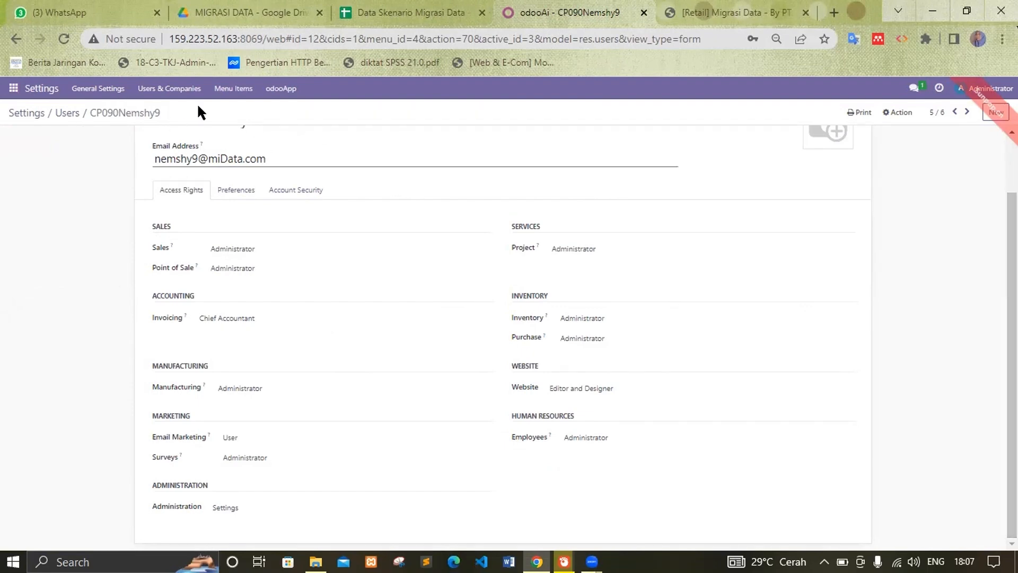
{"action": "left_click", "coordinate": [387, 6]}
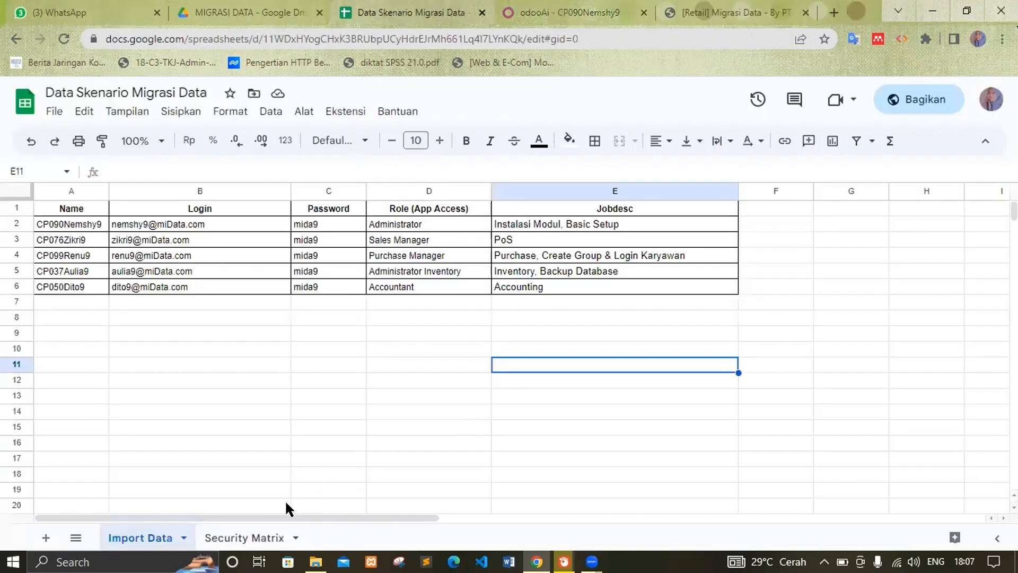
{"action": "left_click", "coordinate": [260, 537]}
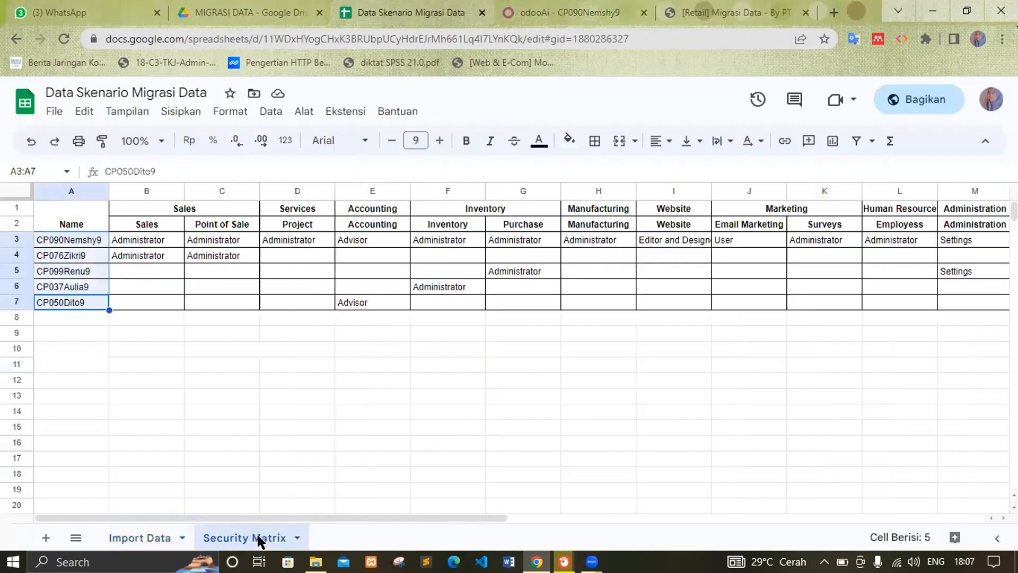
{"action": "left_click", "coordinate": [104, 360]}
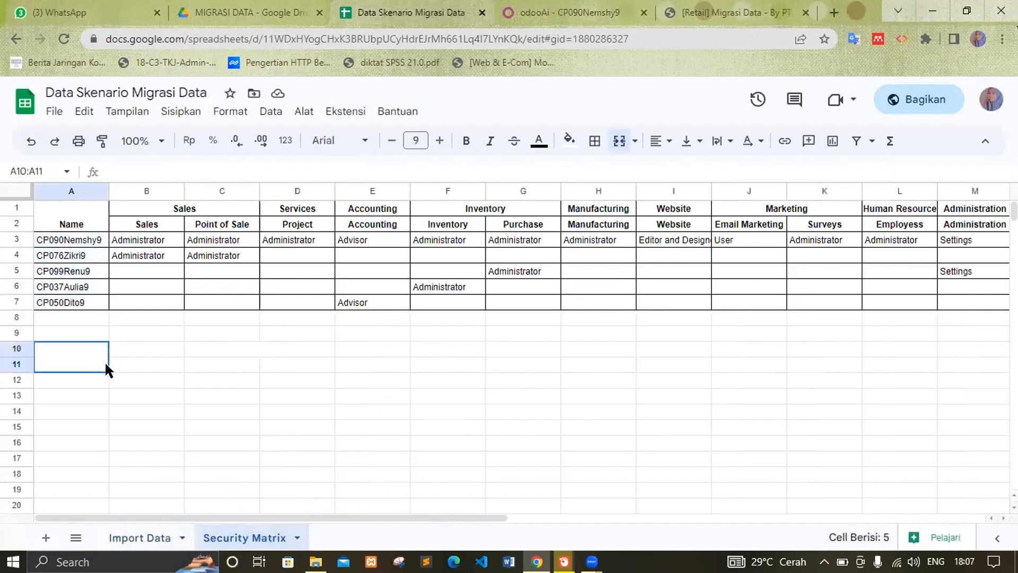
{"action": "left_click", "coordinate": [73, 252]}
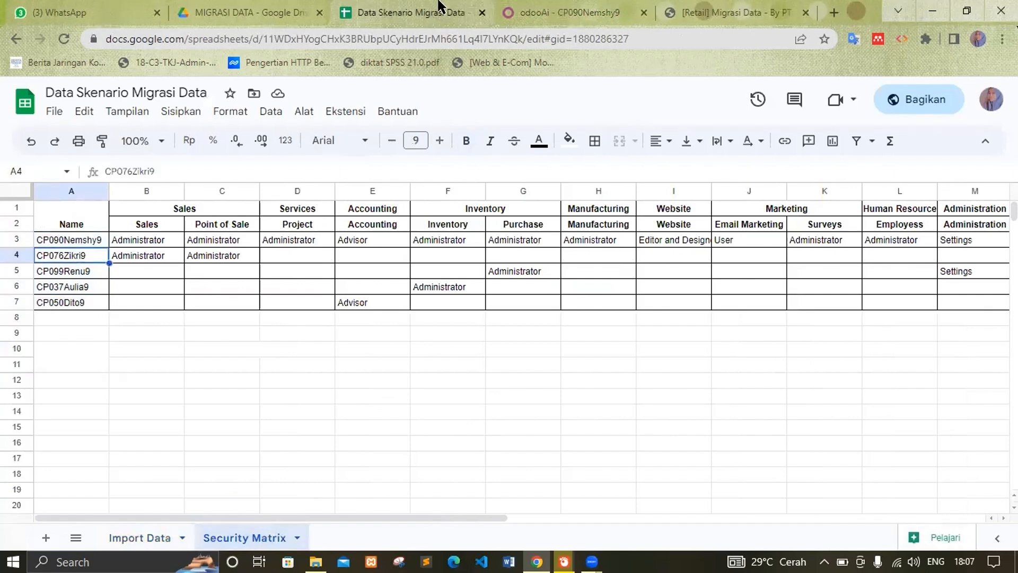
Step: Compare the matrix with CP090Nemshy9's Odoo form, then return to the Users list
{"action": "left_click", "coordinate": [633, 10]}
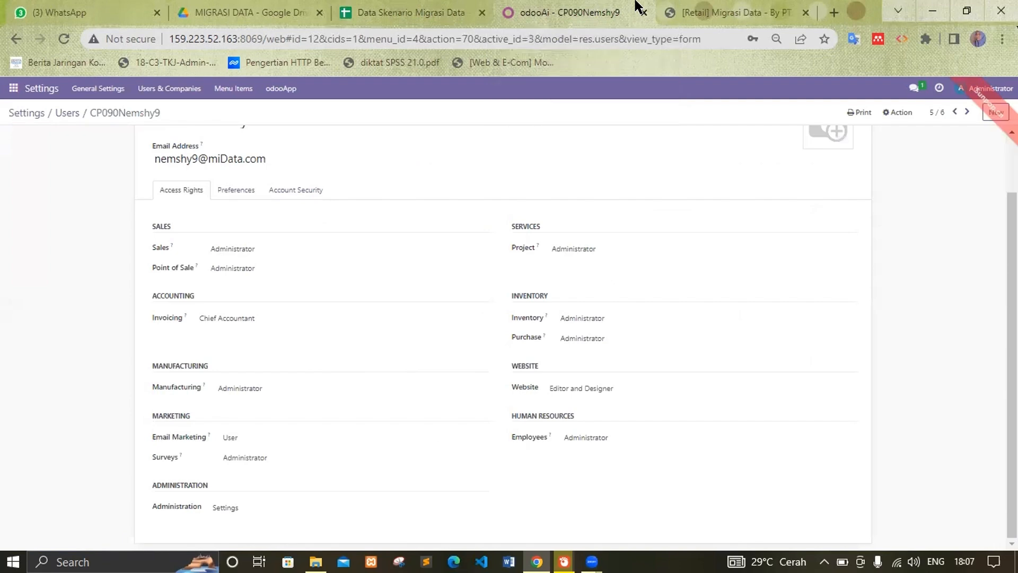
{"action": "left_click", "coordinate": [401, 7]}
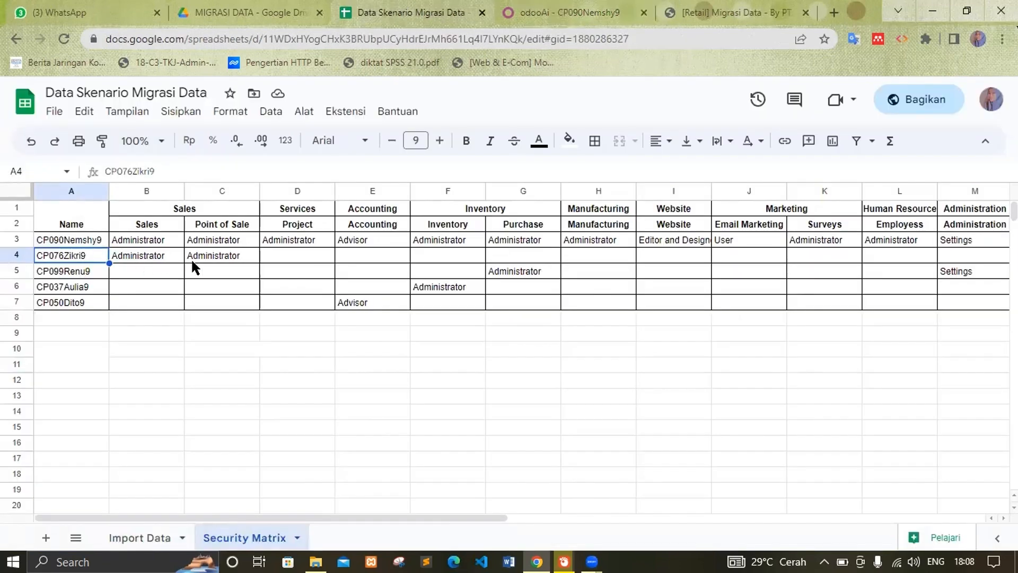
{"action": "left_click", "coordinate": [627, 7]}
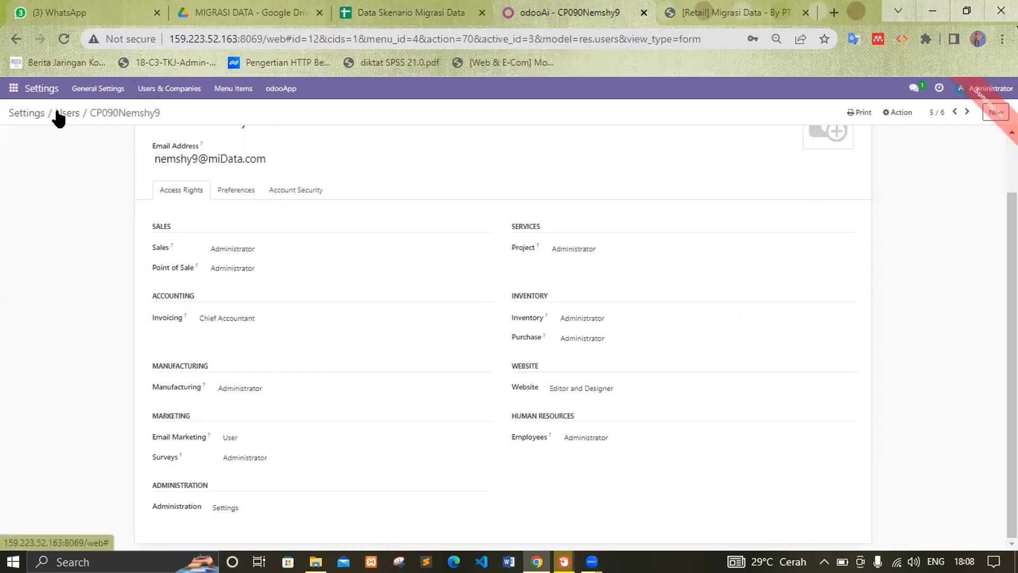
{"action": "left_click", "coordinate": [59, 114]}
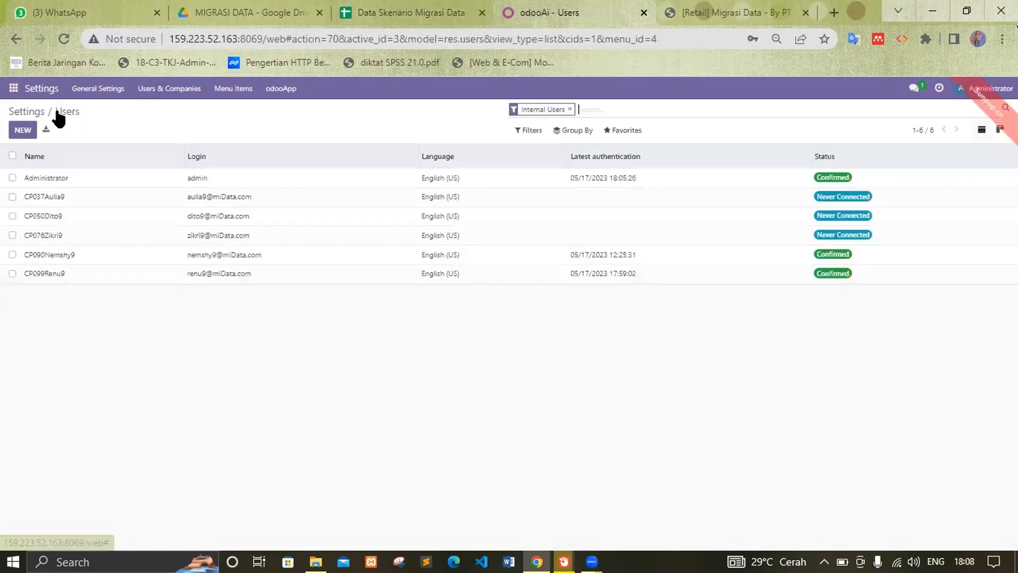
{"action": "left_click", "coordinate": [45, 236]}
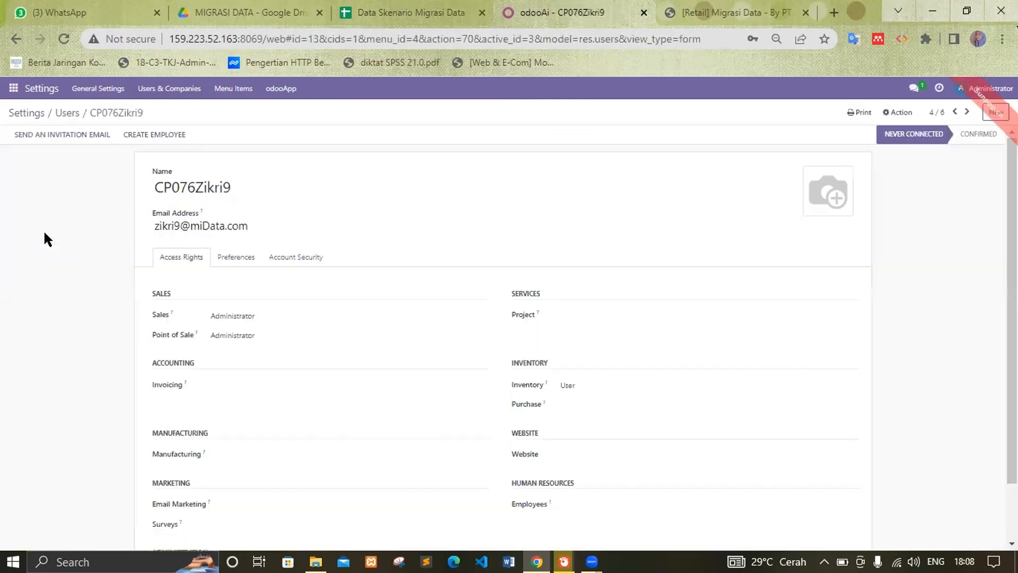
{"action": "scroll", "coordinate": [474, 289], "scroll_direction": "down", "scroll_amount": 2}
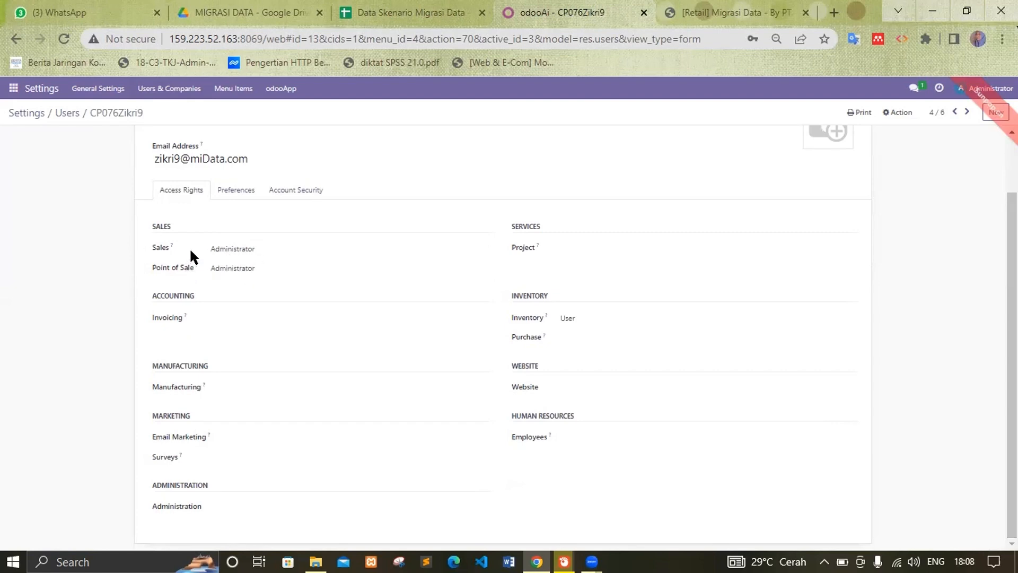
{"action": "left_click", "coordinate": [598, 320]}
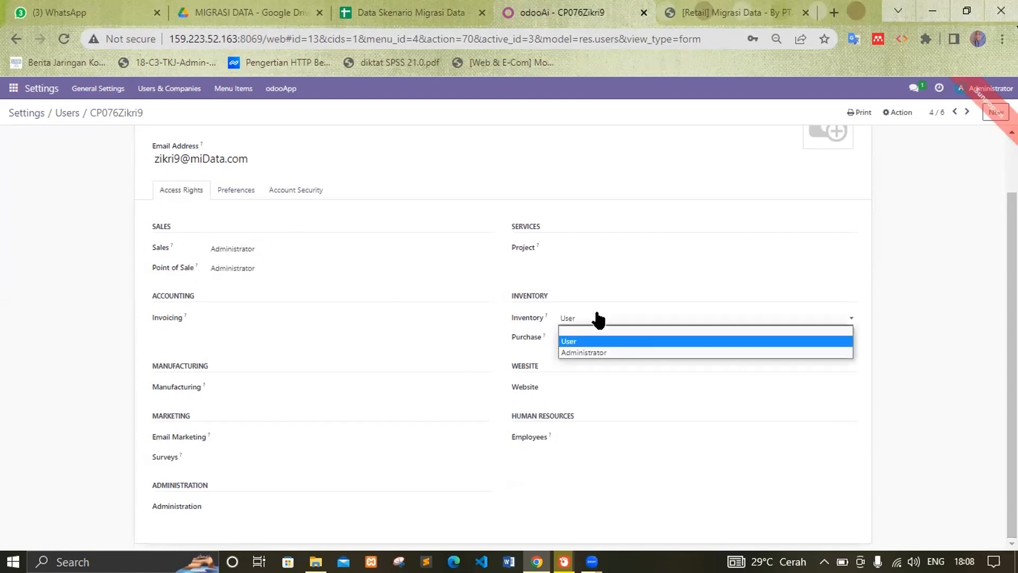
{"action": "left_click", "coordinate": [598, 320]}
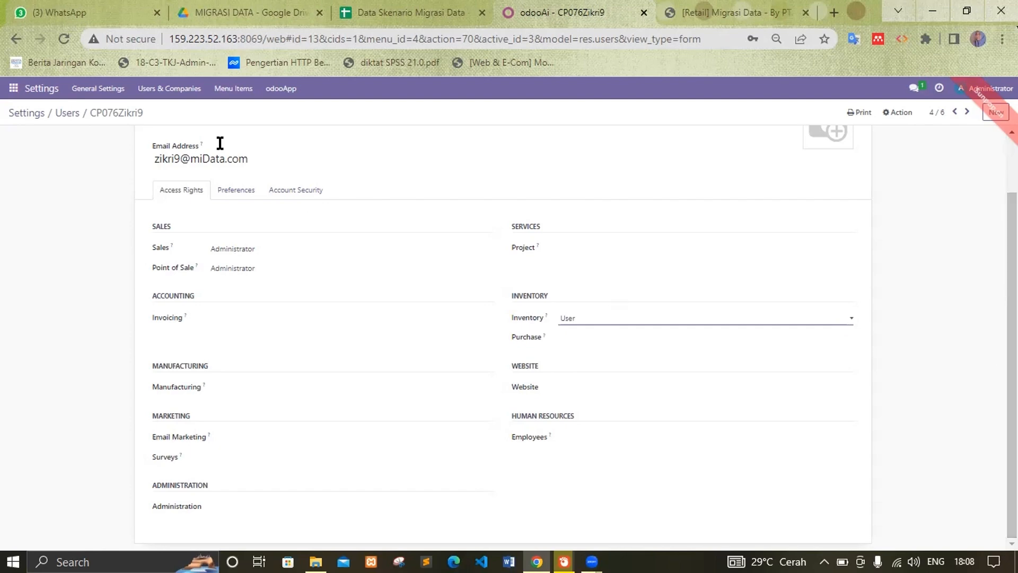
{"action": "left_click", "coordinate": [64, 112]}
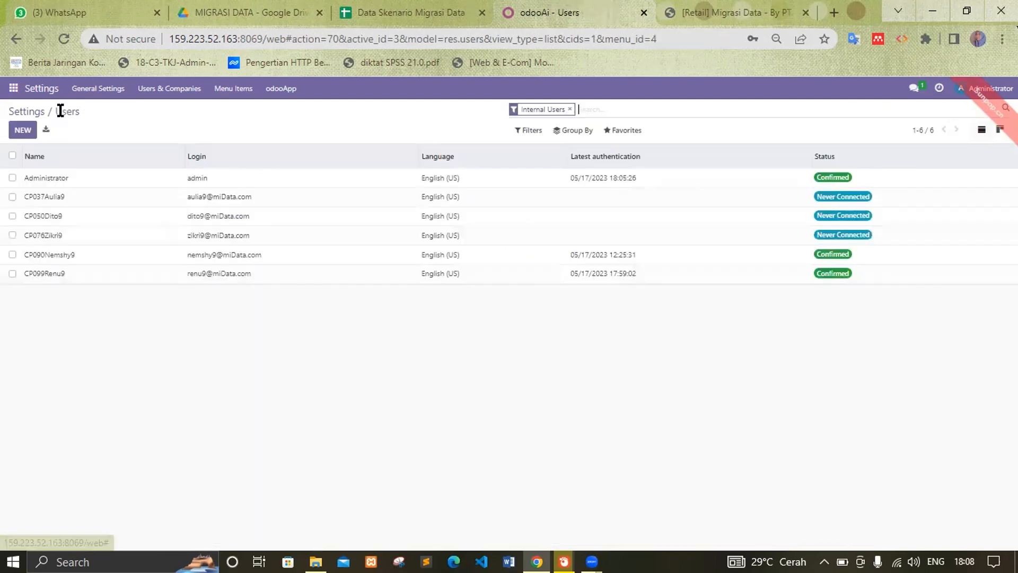
{"action": "left_click", "coordinate": [395, 9]}
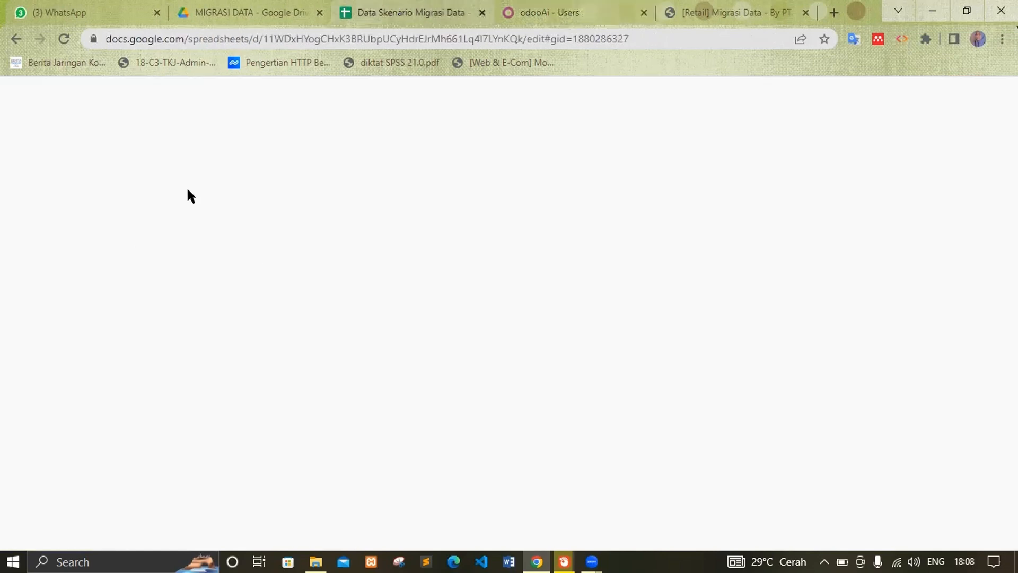
{"action": "left_click", "coordinate": [80, 272]}
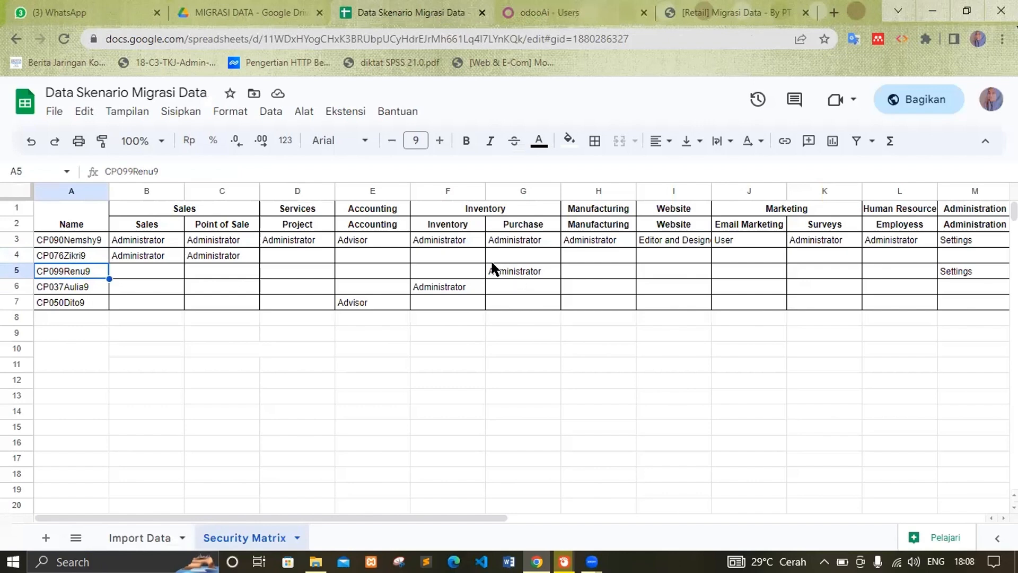
{"action": "key", "text": "ctrl+Tab"}
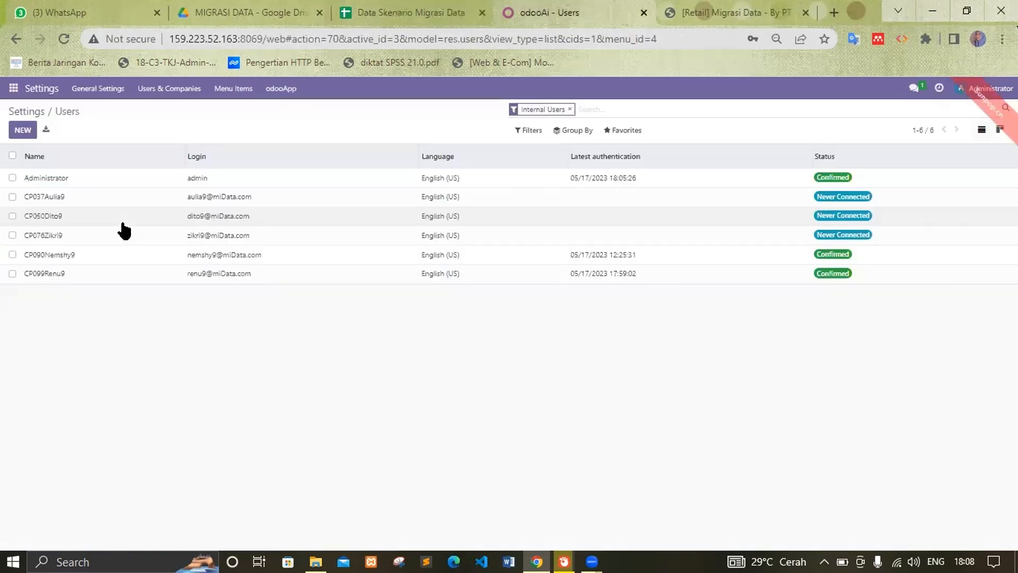
{"action": "left_click", "coordinate": [51, 276]}
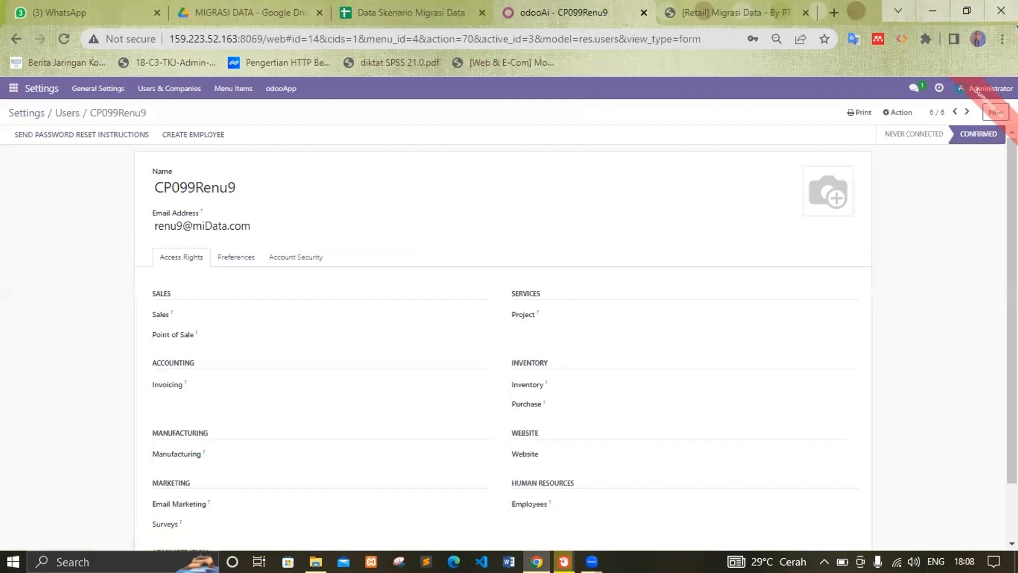
{"action": "scroll", "coordinate": [306, 466], "scroll_direction": "down", "scroll_amount": 1}
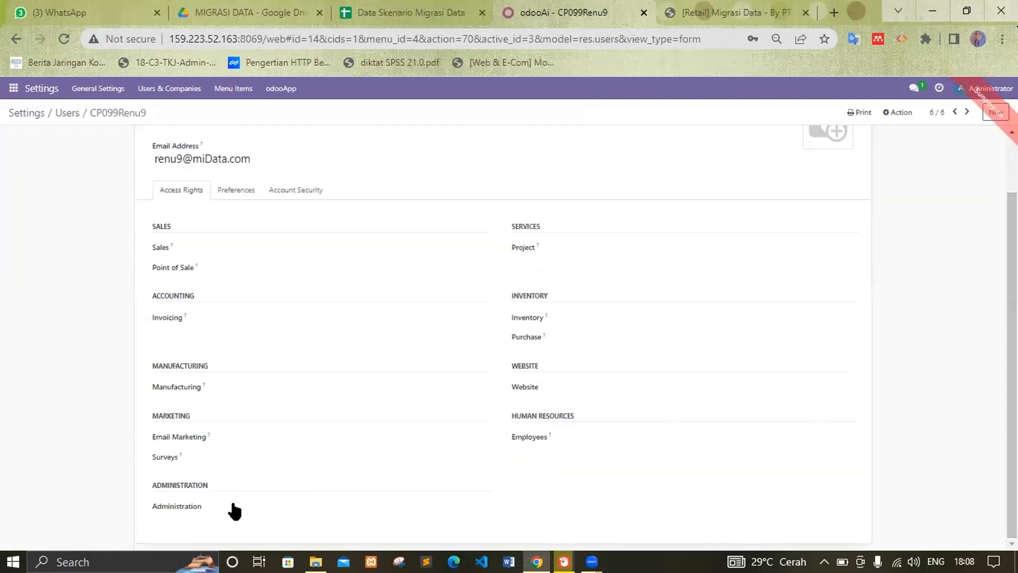
{"action": "left_click", "coordinate": [268, 510]}
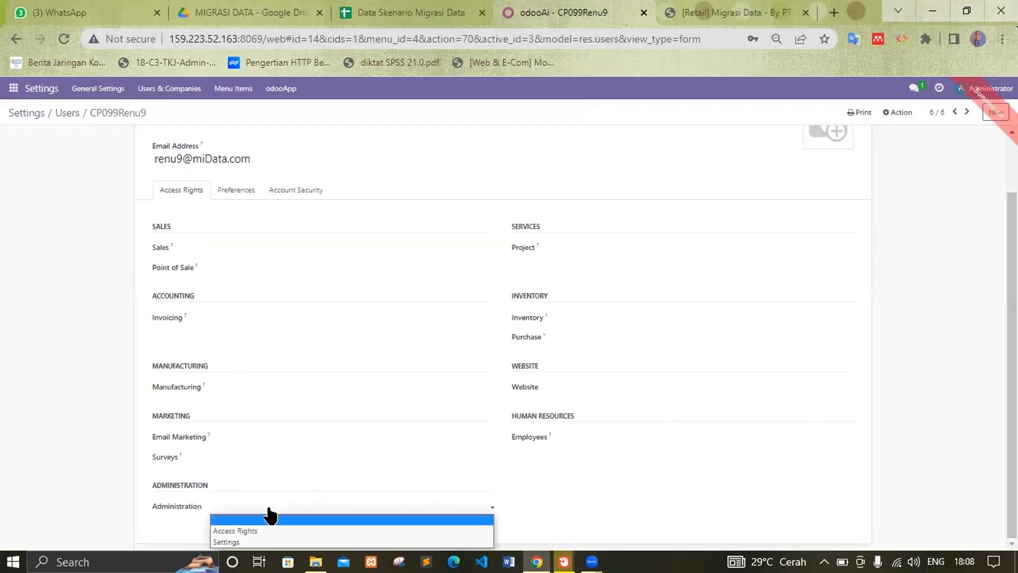
{"action": "left_click", "coordinate": [261, 542]}
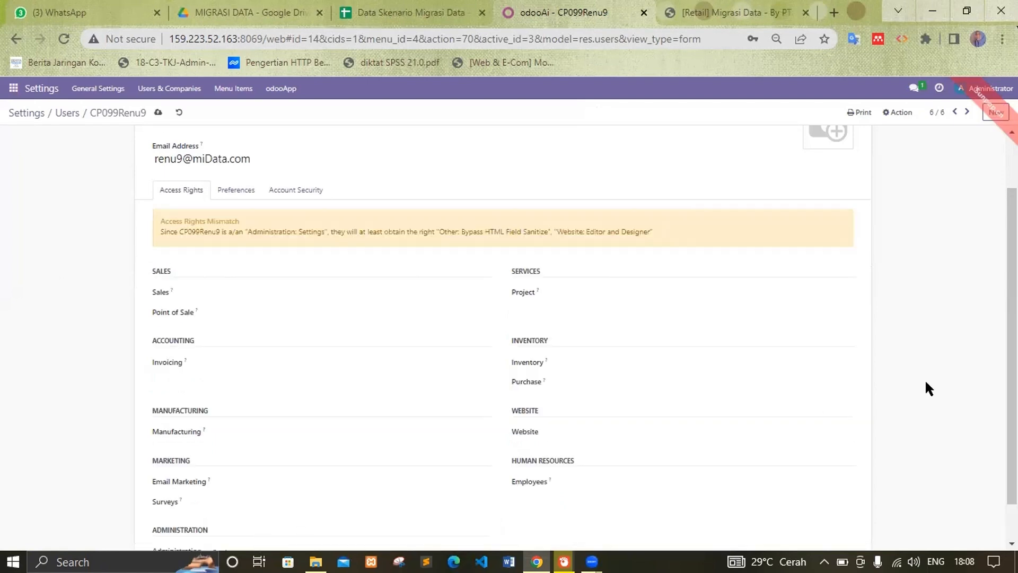
{"action": "scroll", "coordinate": [1012, 344], "scroll_direction": "down", "scroll_amount": 1}
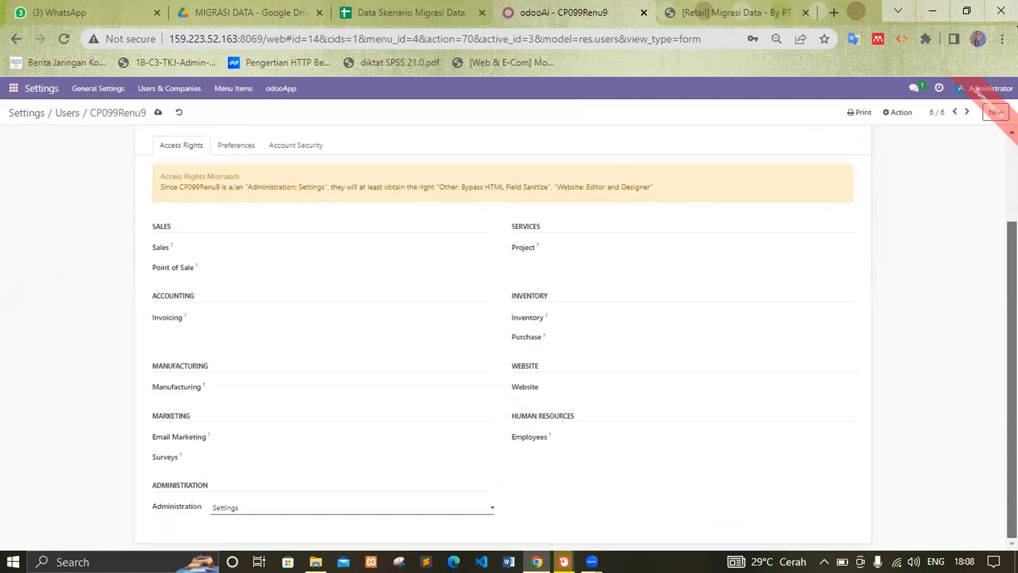
{"action": "left_click", "coordinate": [625, 344]}
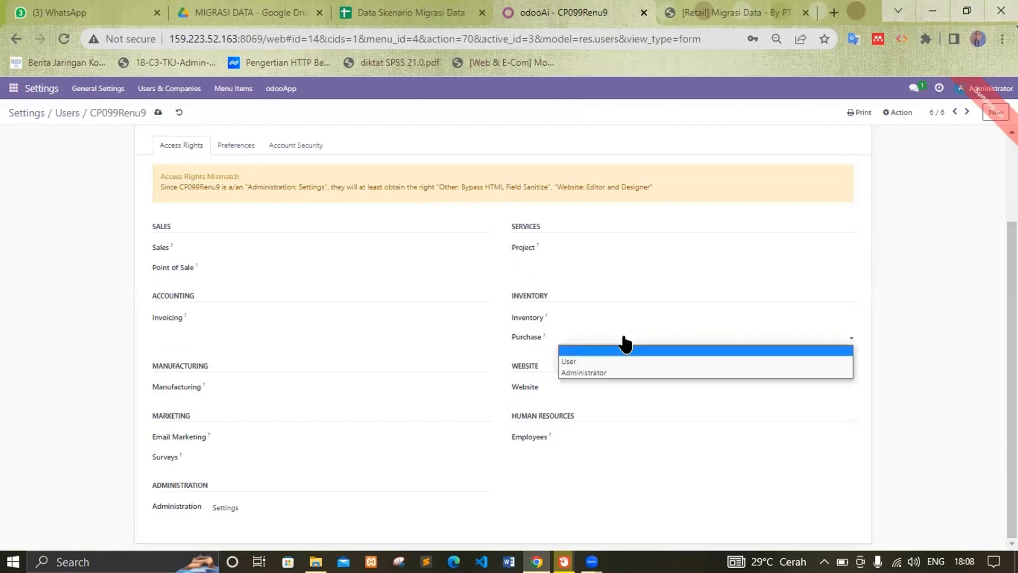
{"action": "left_click", "coordinate": [636, 372]}
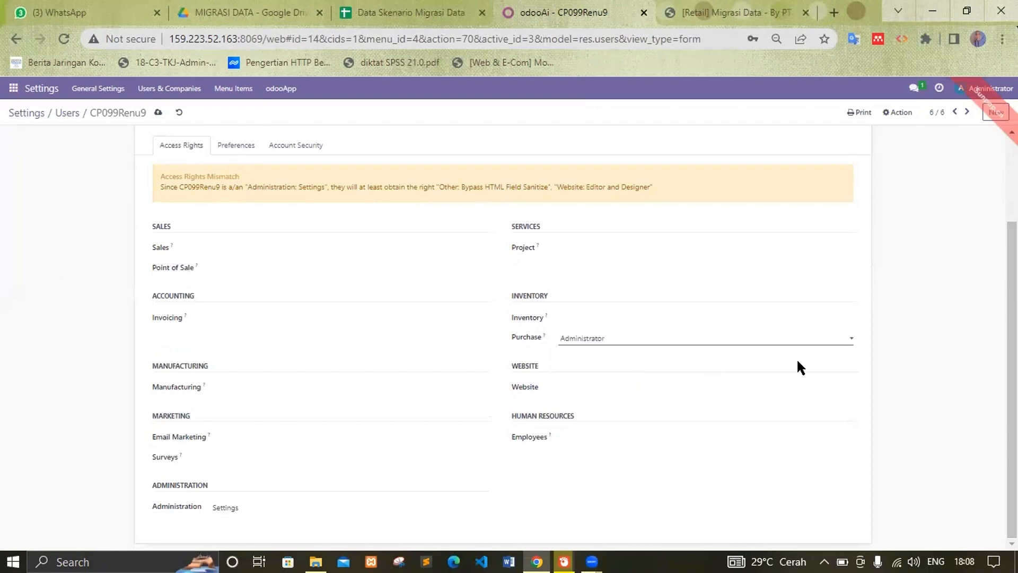
{"action": "left_click", "coordinate": [154, 112]}
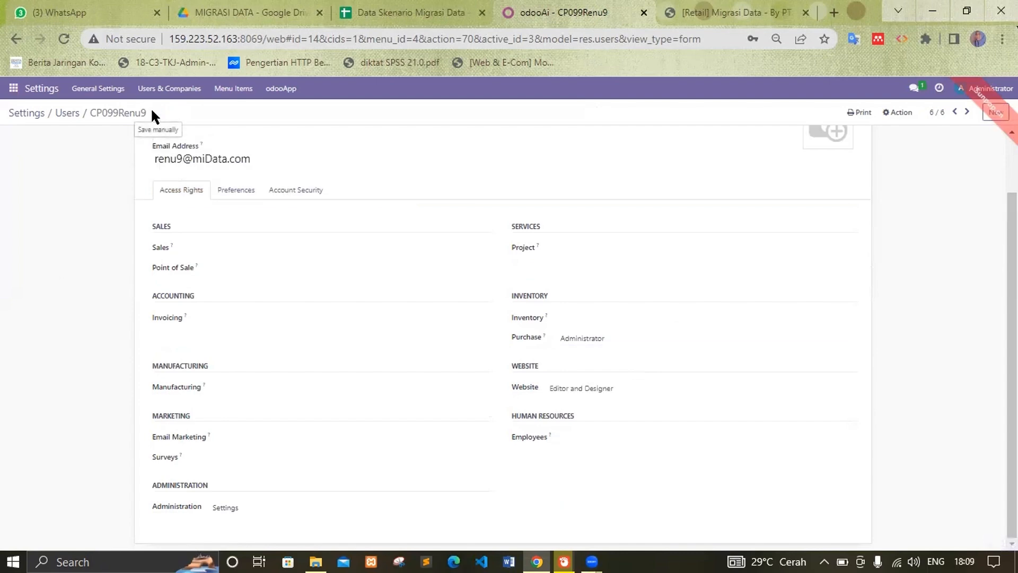
{"action": "left_click", "coordinate": [455, 10]}
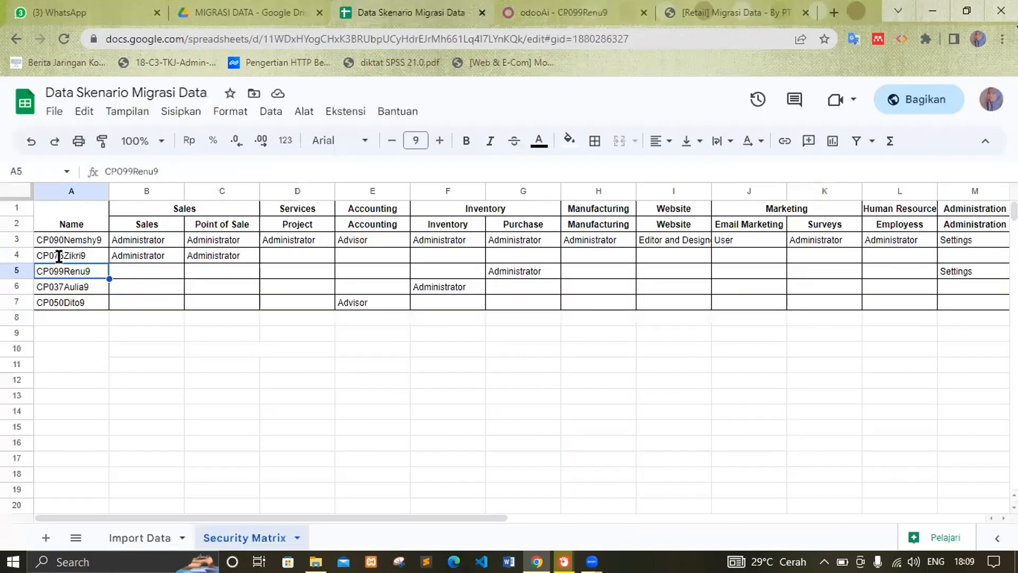
{"action": "left_click", "coordinate": [54, 292]}
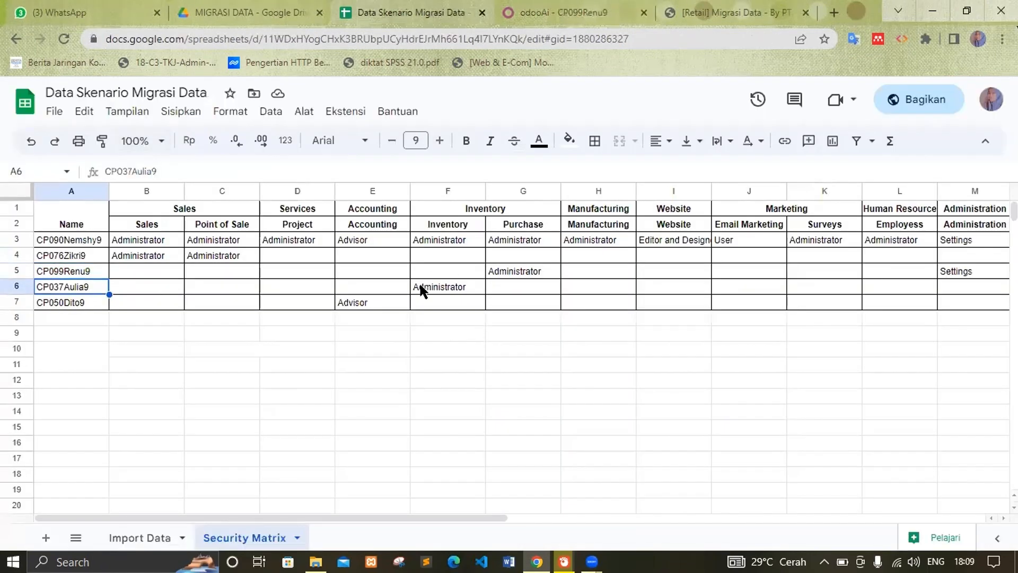
{"action": "left_click", "coordinate": [521, 10]}
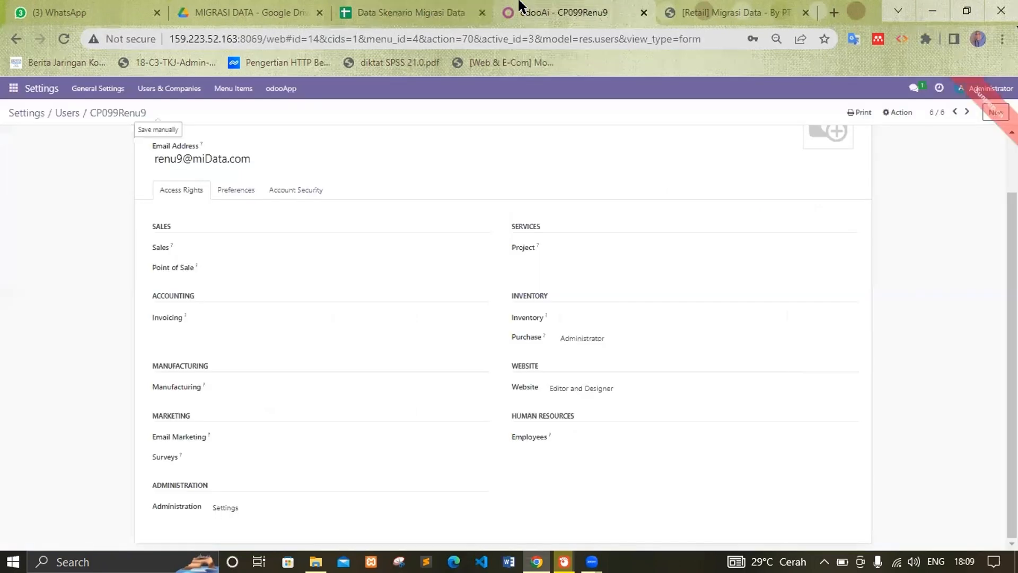
{"action": "left_click", "coordinate": [67, 113]}
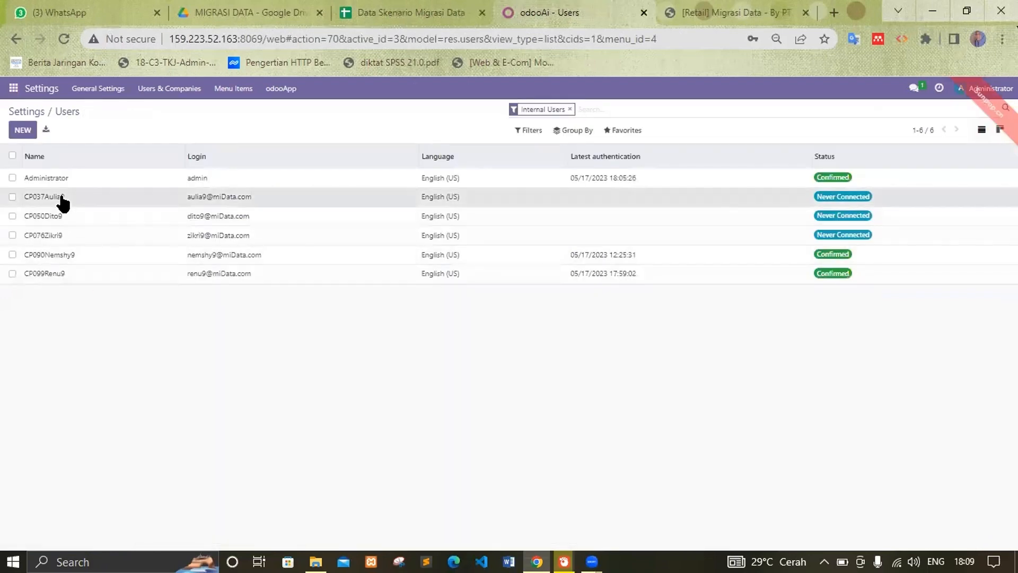
{"action": "left_click", "coordinate": [62, 198]}
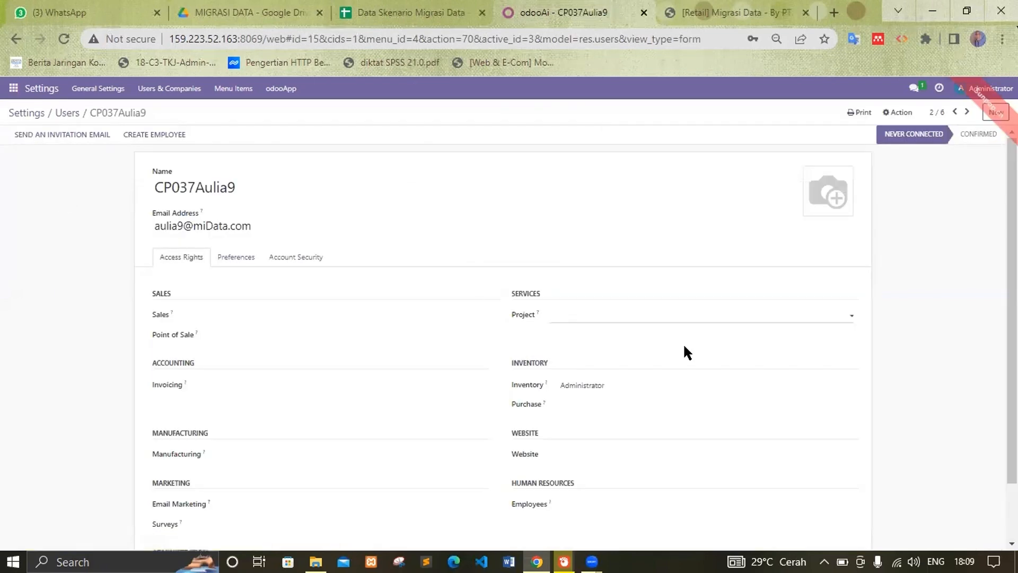
{"action": "scroll", "coordinate": [914, 330], "scroll_direction": "down", "scroll_amount": 2}
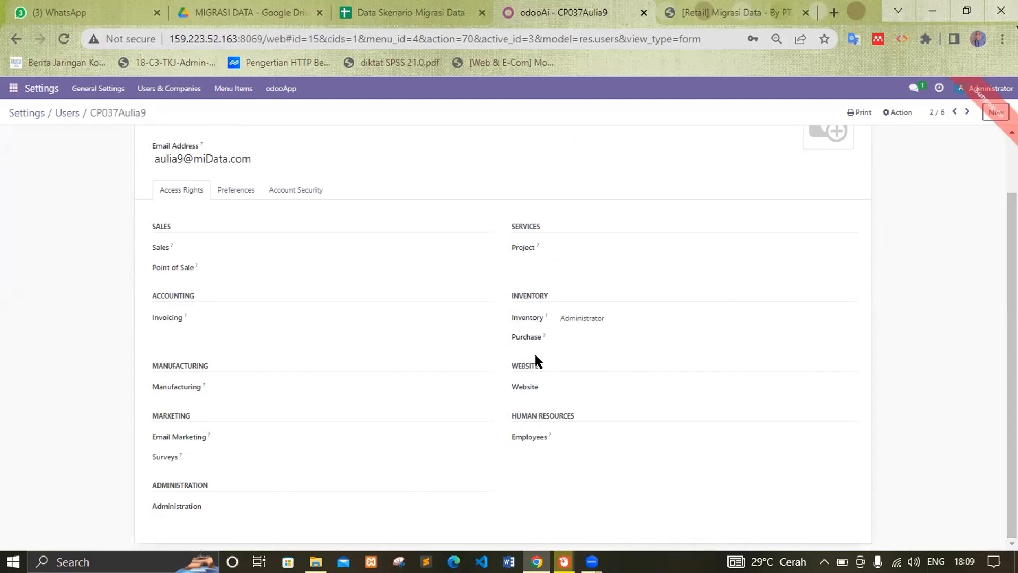
{"action": "left_click", "coordinate": [387, 10]}
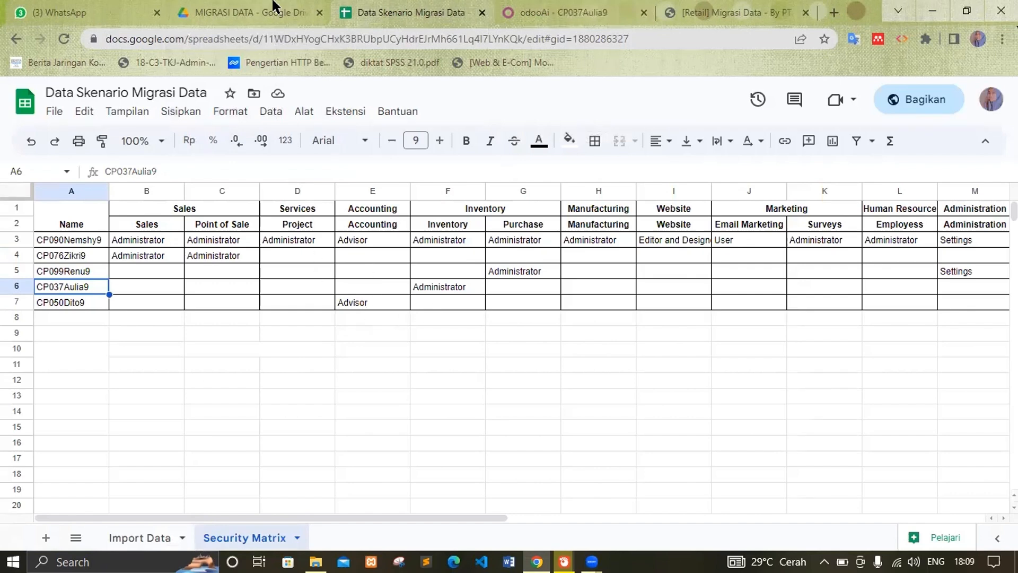
{"action": "left_click", "coordinate": [542, 11]}
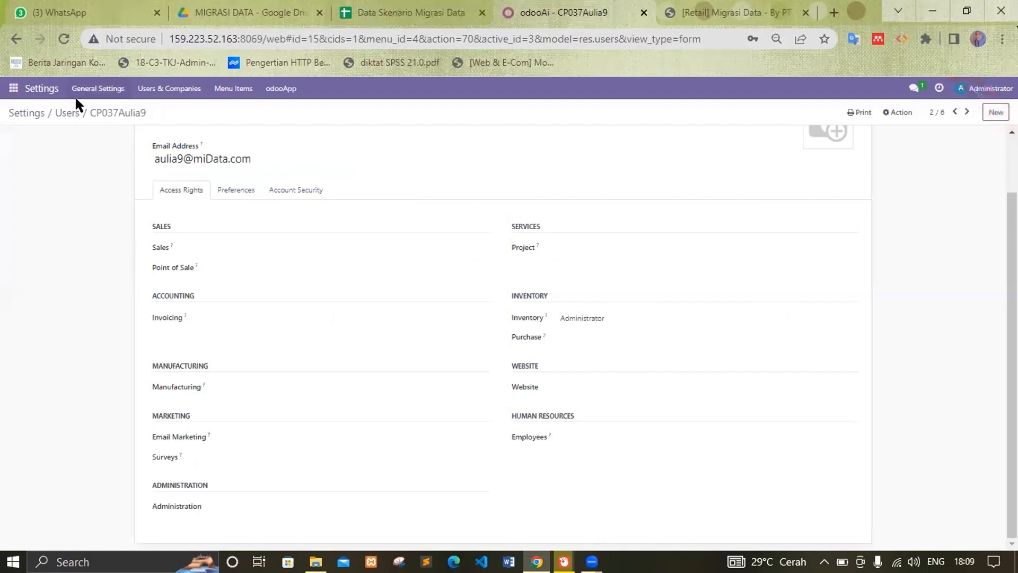
{"action": "left_click", "coordinate": [72, 114]}
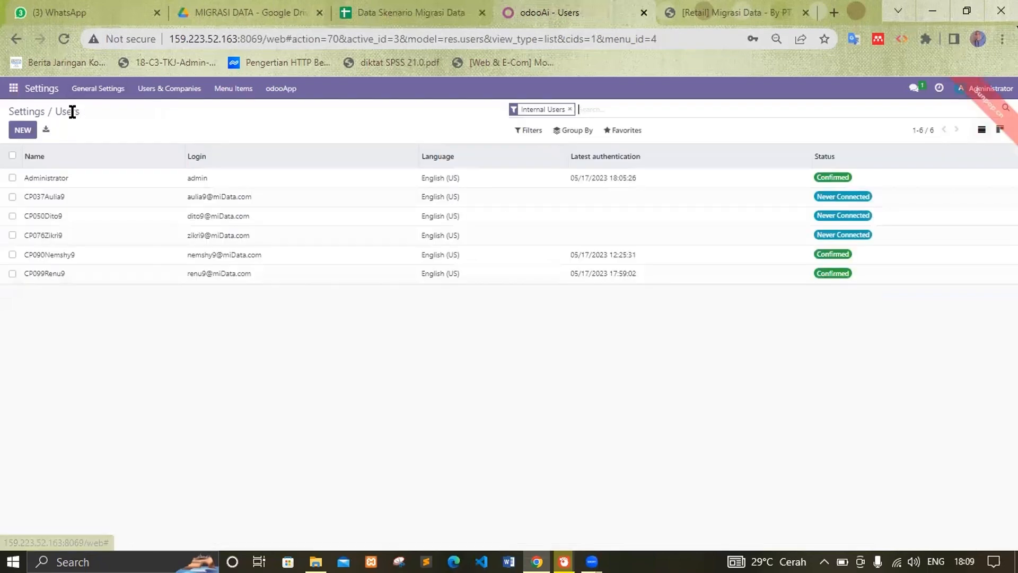
{"action": "left_click", "coordinate": [47, 216]}
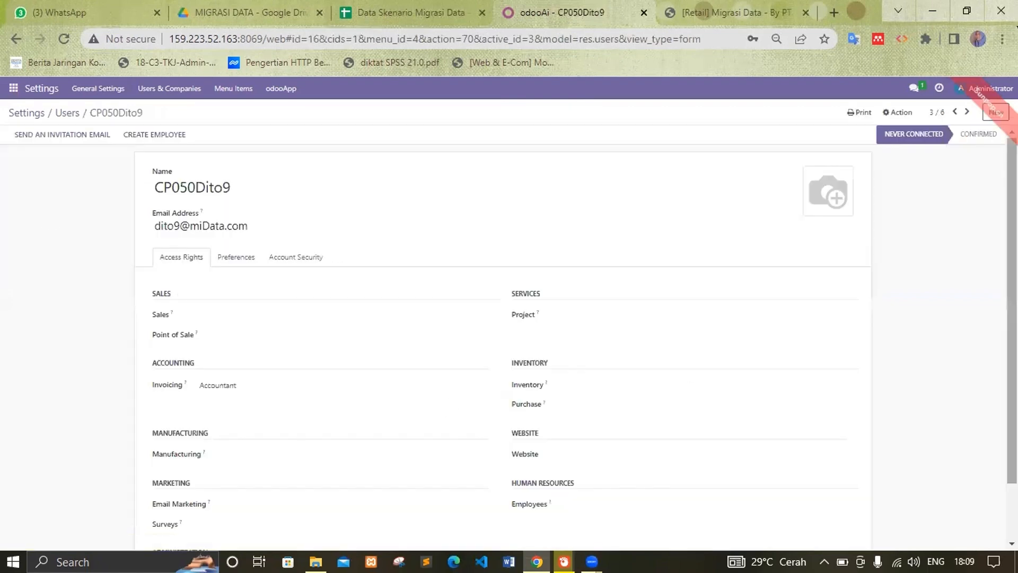
{"action": "scroll", "coordinate": [415, 295], "scroll_direction": "down", "scroll_amount": 2}
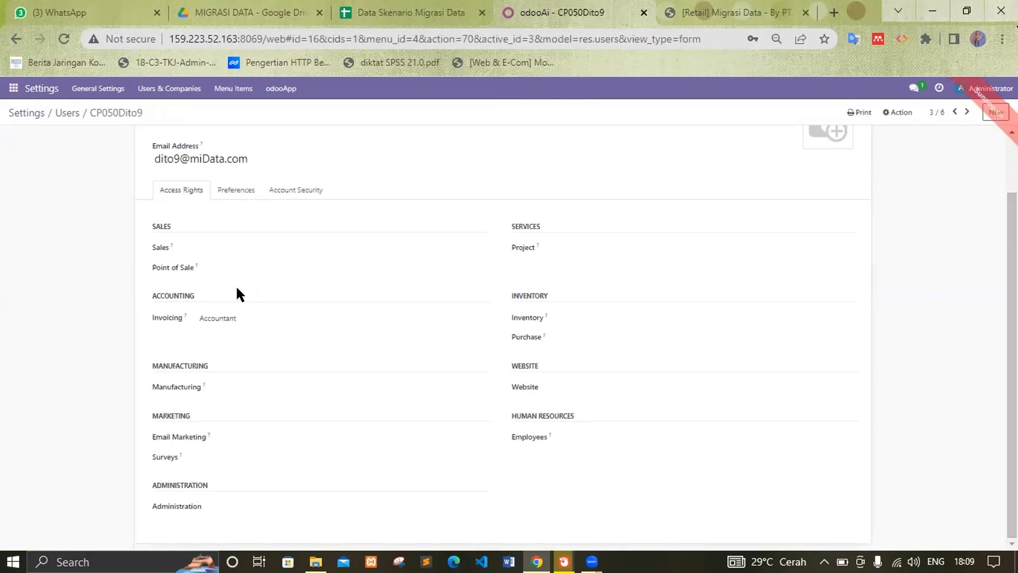
{"action": "left_click", "coordinate": [240, 318]}
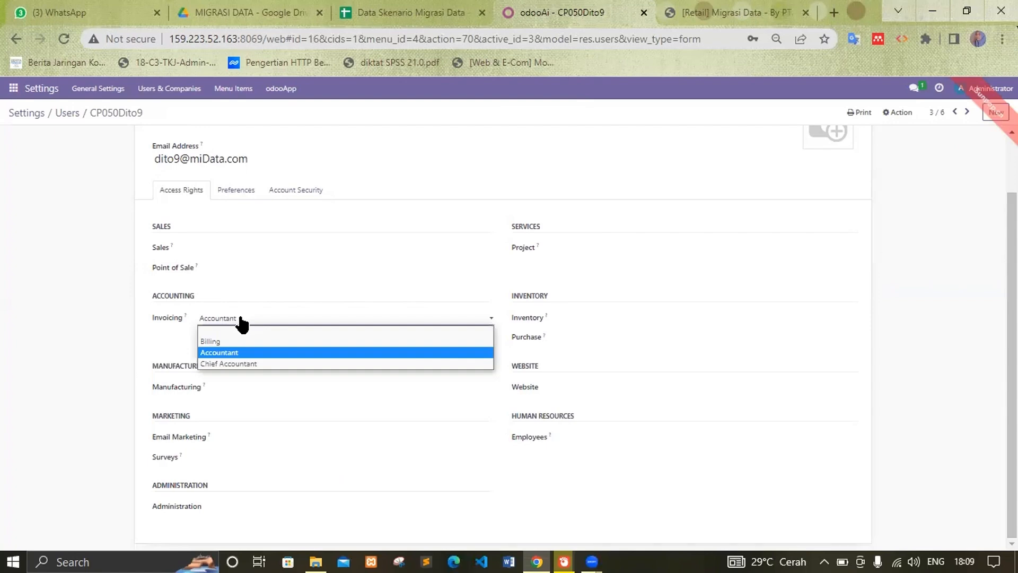
{"action": "left_click", "coordinate": [206, 352]}
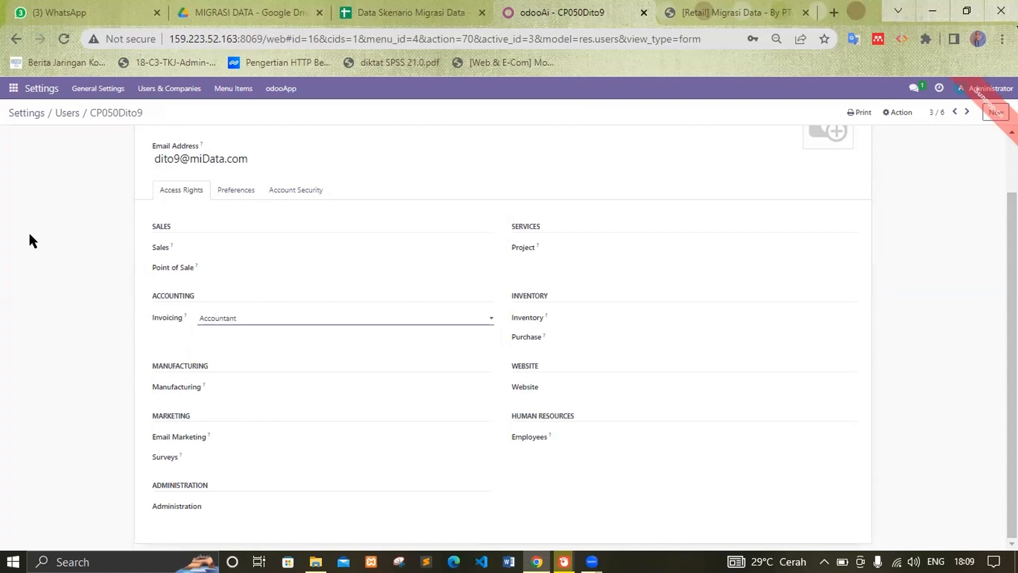
{"action": "left_click", "coordinate": [68, 111]}
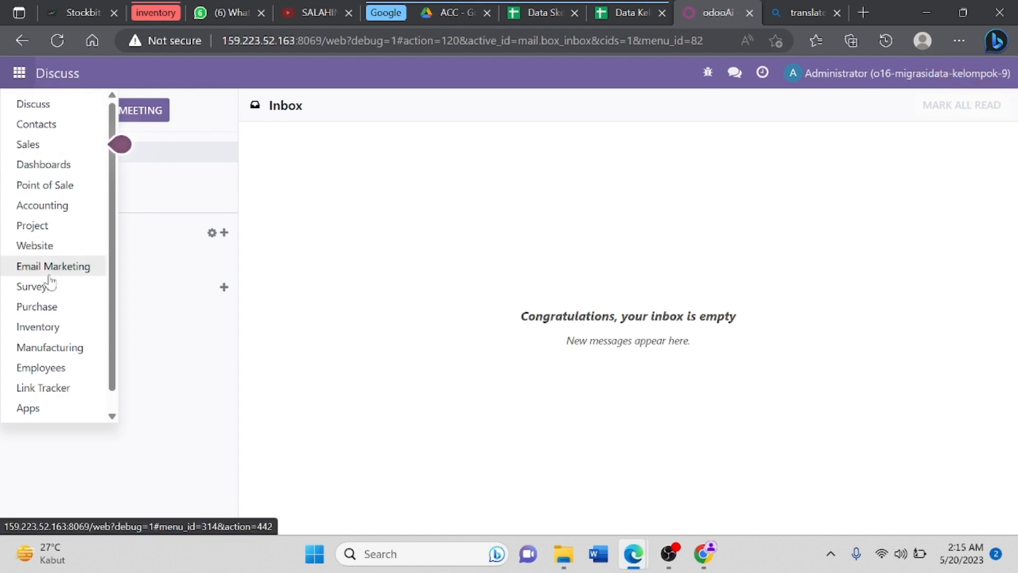
Step: In Accounting, check the spreadsheet's account data, then go to Configuration > Chart of Accounts
{"action": "left_click", "coordinate": [49, 212]}
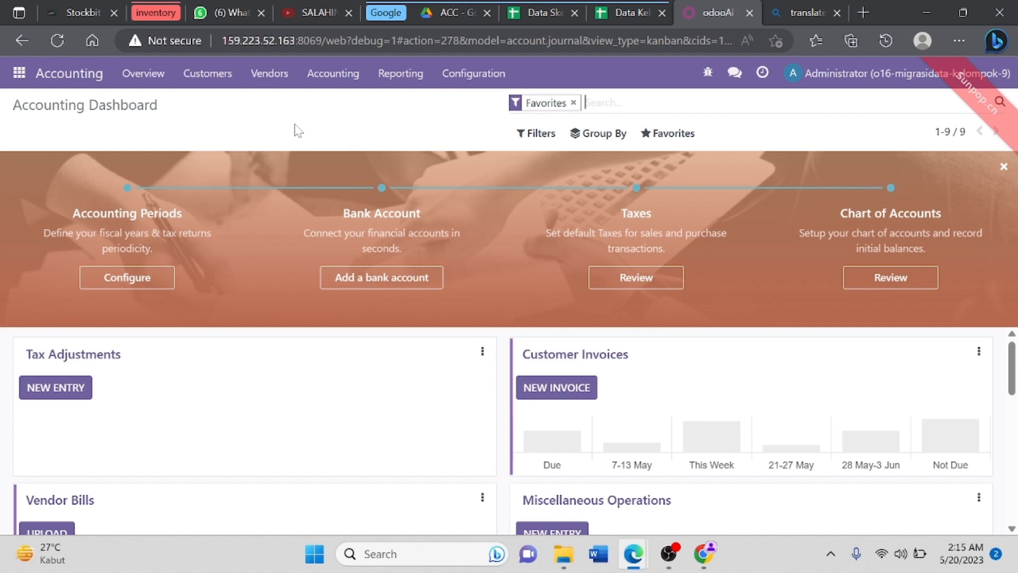
{"action": "left_click", "coordinate": [646, 7]}
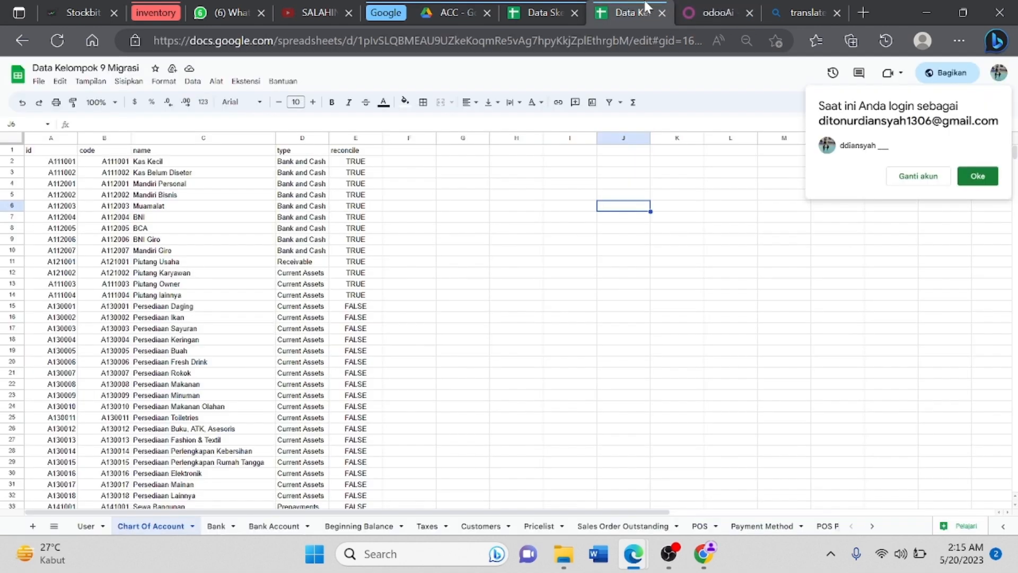
{"action": "left_click", "coordinate": [709, 7]}
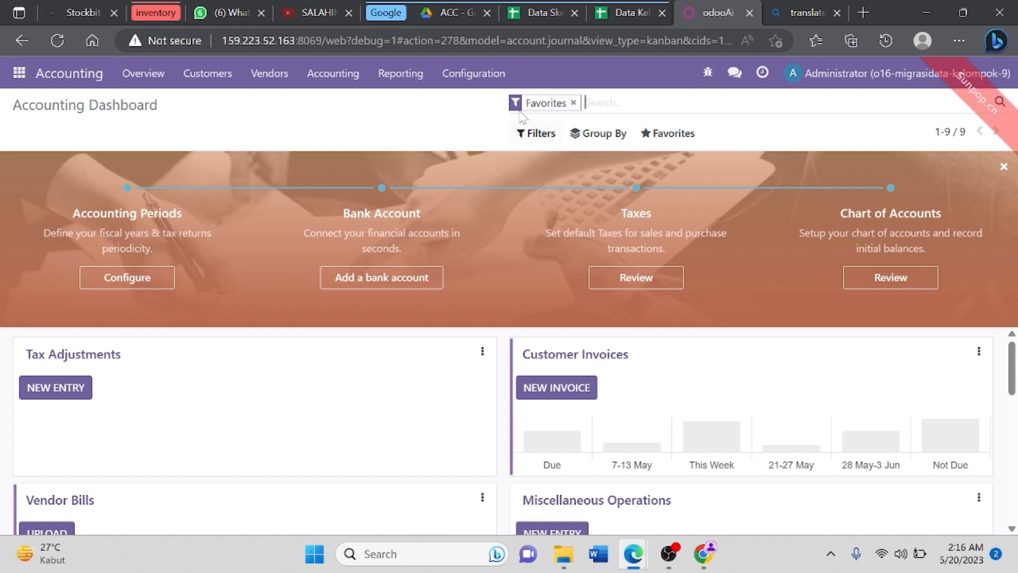
{"action": "left_click", "coordinate": [467, 79]}
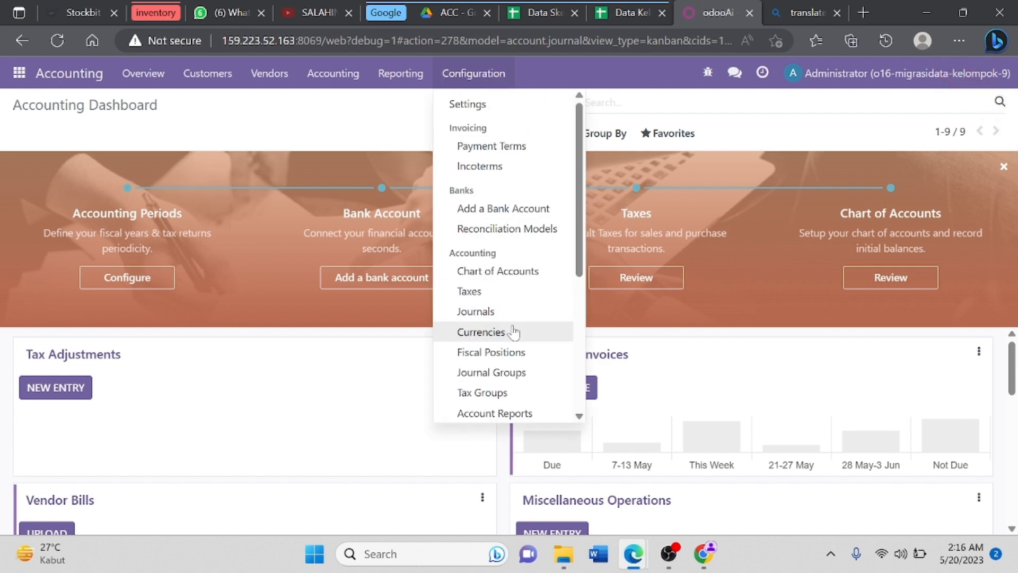
{"action": "left_click", "coordinate": [480, 272]}
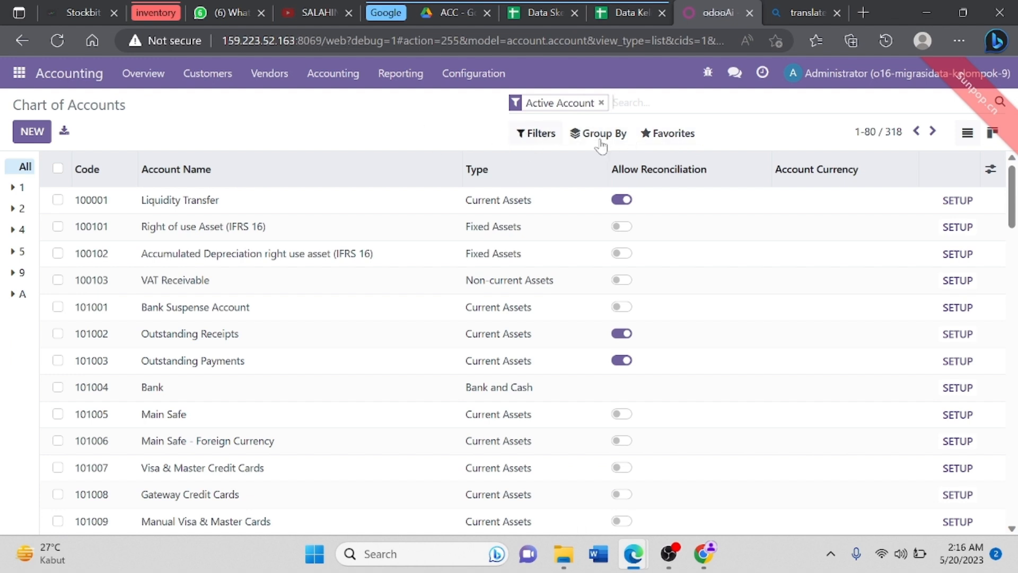
Step: Start Import records on the Chart of Accounts and upload Data Kelompok 9 Migrasi.xlsx
{"action": "left_click", "coordinate": [672, 137]}
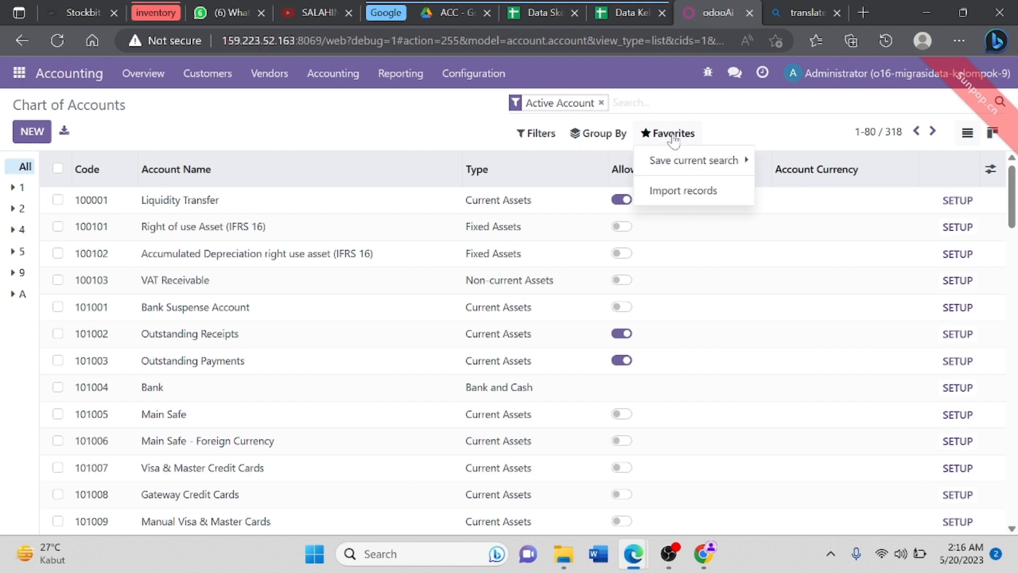
{"action": "left_click", "coordinate": [684, 192]}
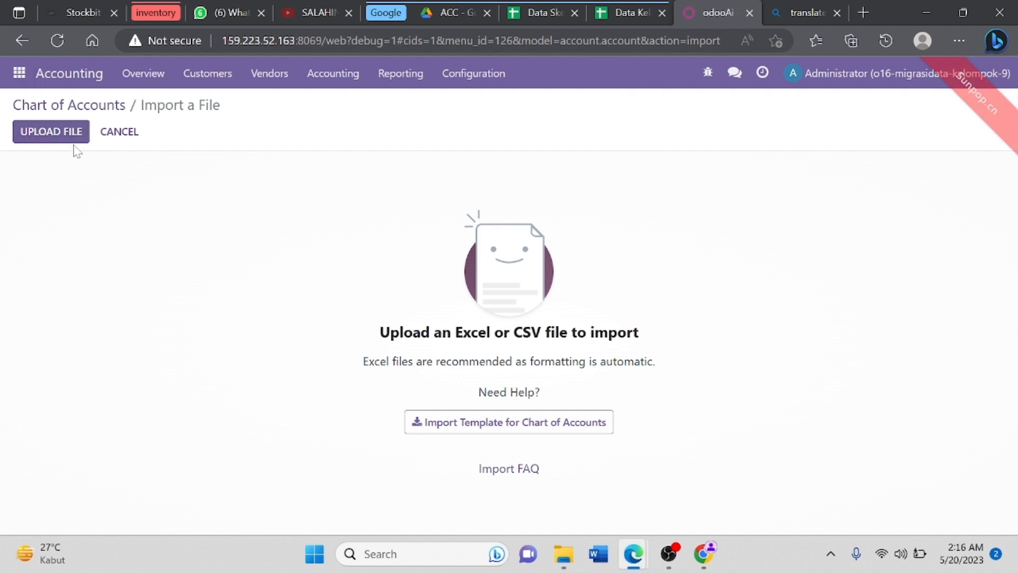
{"action": "left_click", "coordinate": [54, 135]}
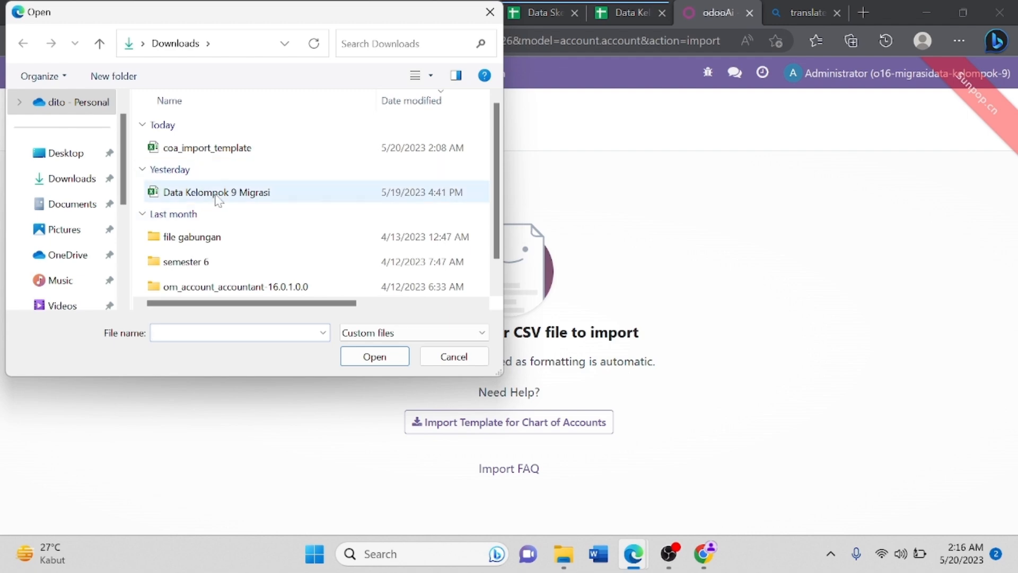
{"action": "left_click", "coordinate": [217, 193]}
{"action": "left_click", "coordinate": [393, 355]}
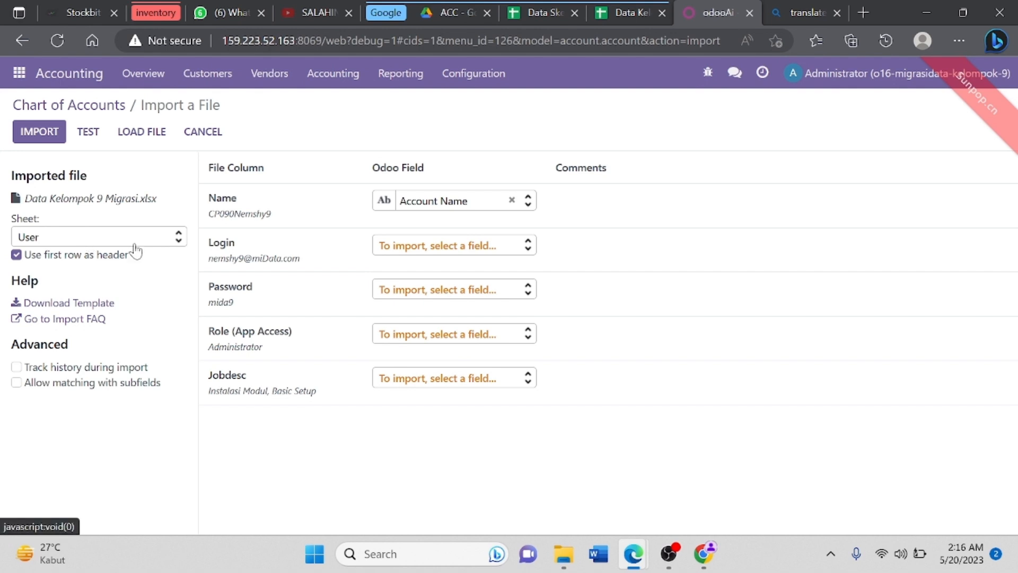
Step: Select the Chart Of Account sheet, test the mapping, and import the 190 records
{"action": "left_click", "coordinate": [178, 242]}
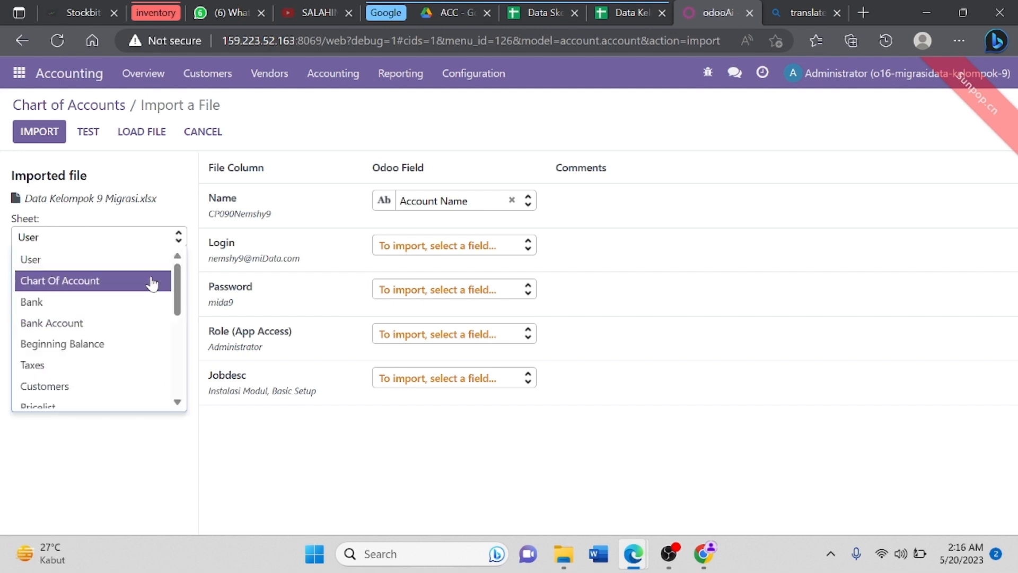
{"action": "left_click", "coordinate": [150, 280]}
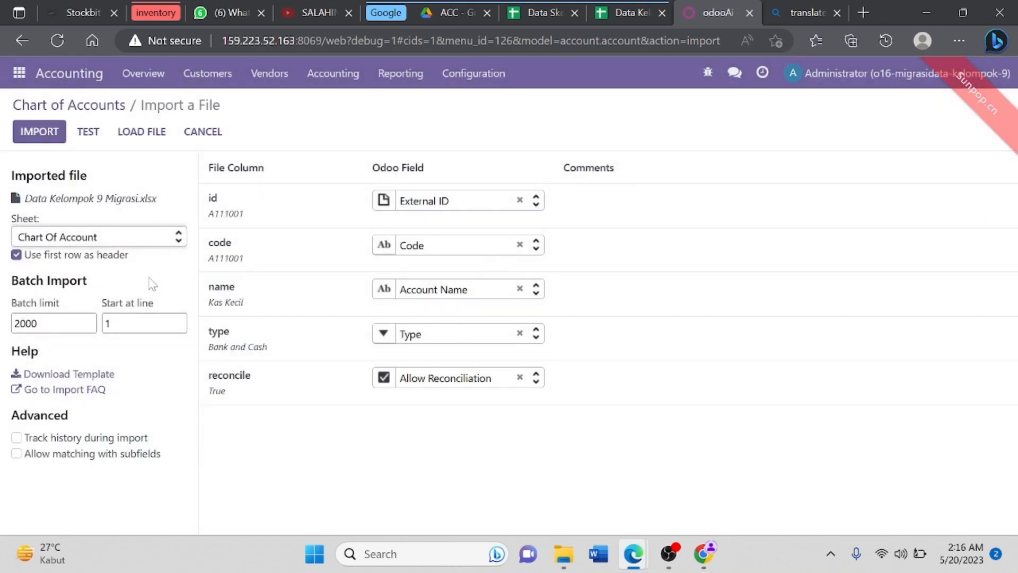
{"action": "left_click", "coordinate": [87, 133]}
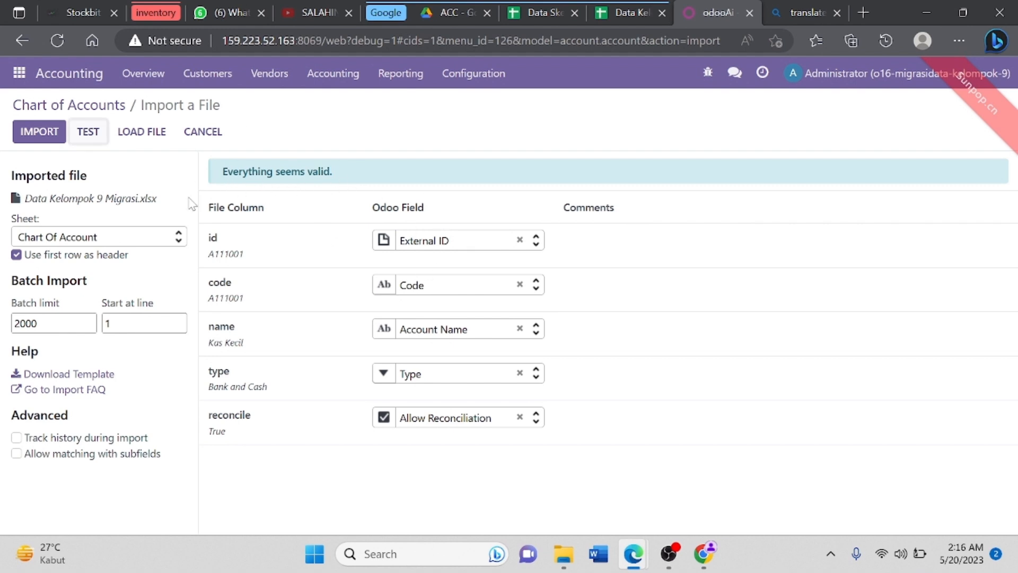
{"action": "left_click", "coordinate": [44, 133]}
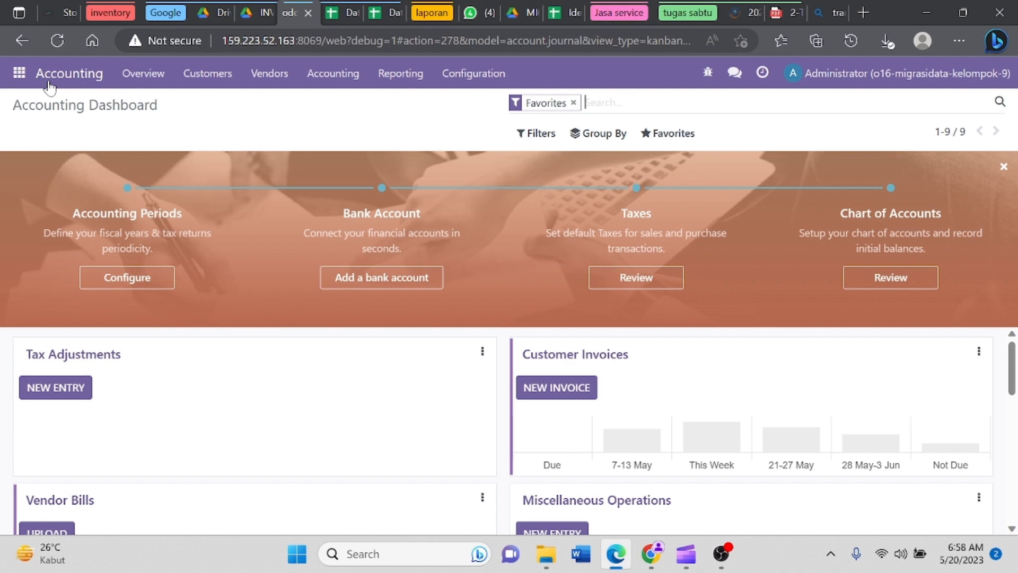
Step: Open the Chart of Accounts list from Configuration and discard the accidental blank account row
{"action": "left_click", "coordinate": [472, 72]}
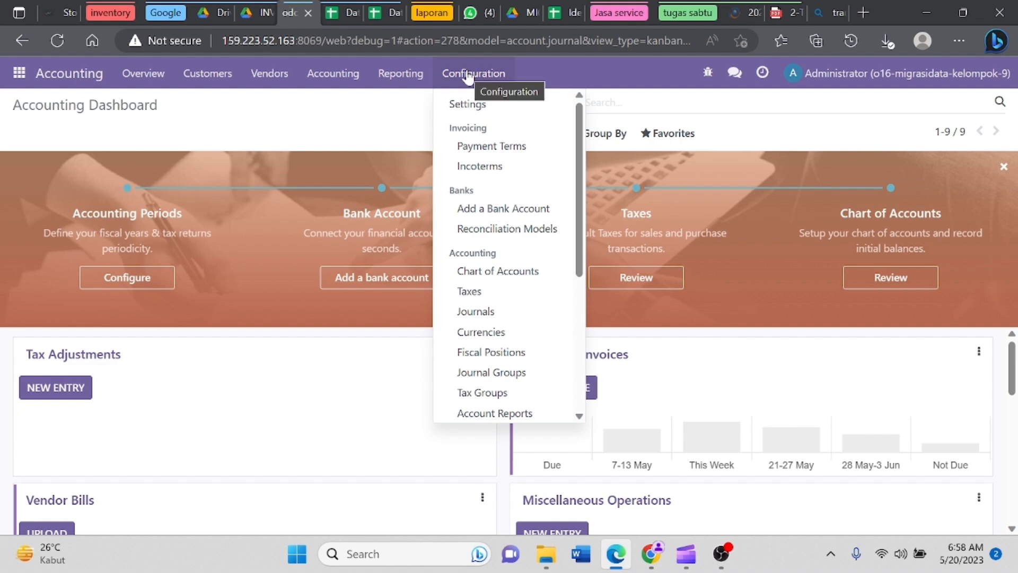
{"action": "left_click", "coordinate": [542, 276]}
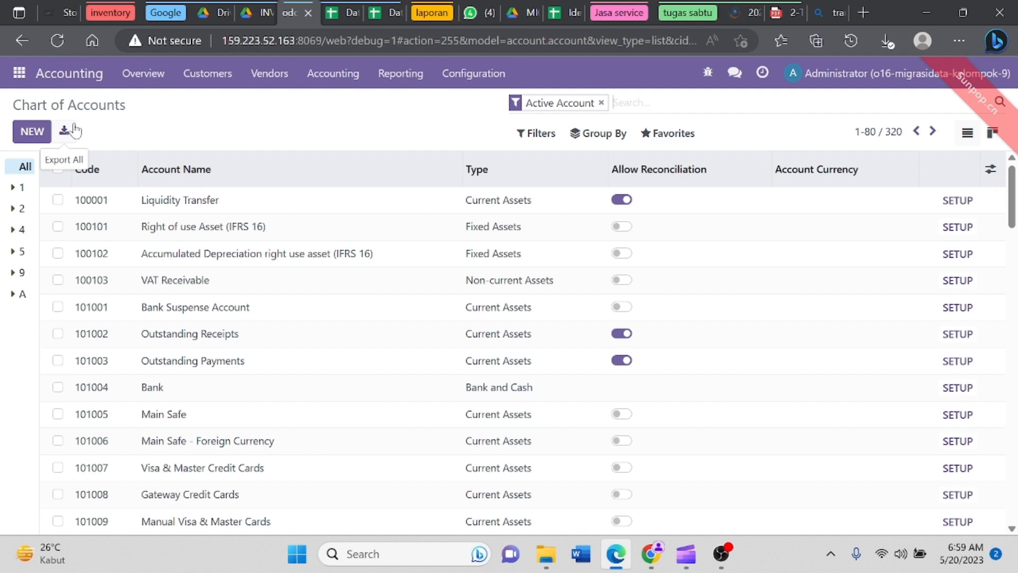
{"action": "left_click", "coordinate": [37, 132]}
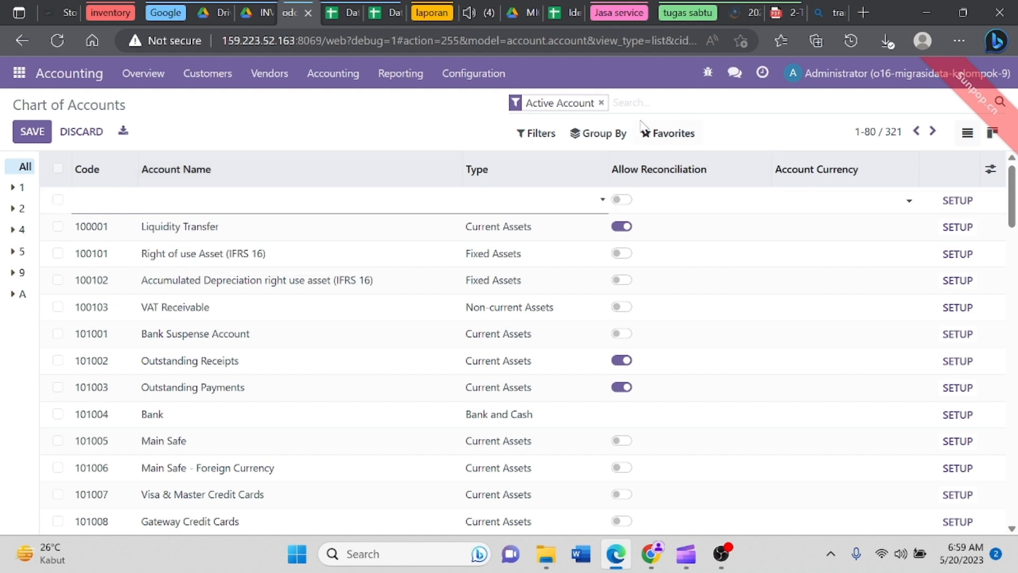
{"action": "key", "text": "Escape"}
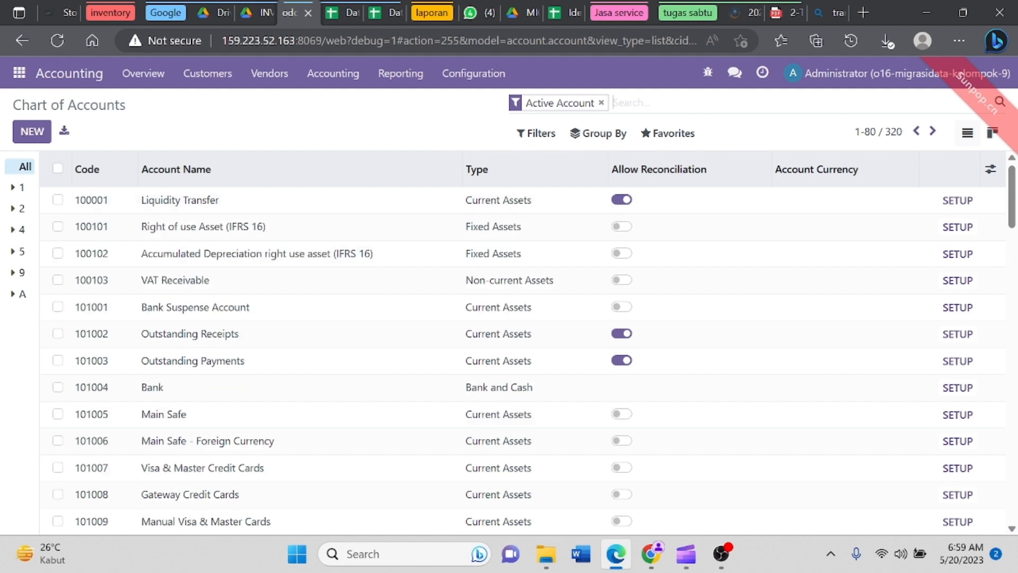
Step: Search accounts for 'fresh', replacing an earlier 'persedian fresh' search filter
{"action": "type", "text": "persedian fresh"}
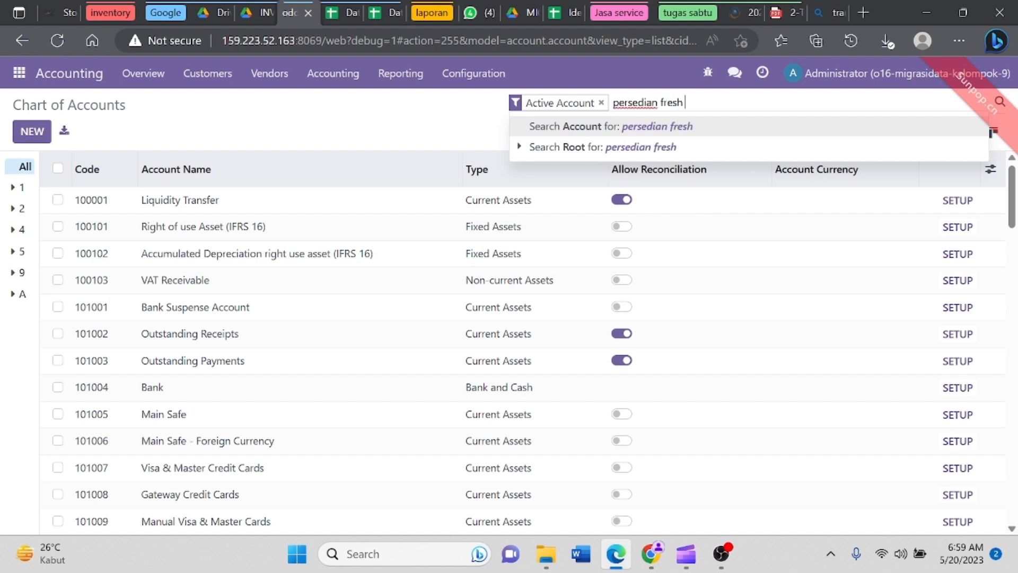
{"action": "key", "text": "Return"}
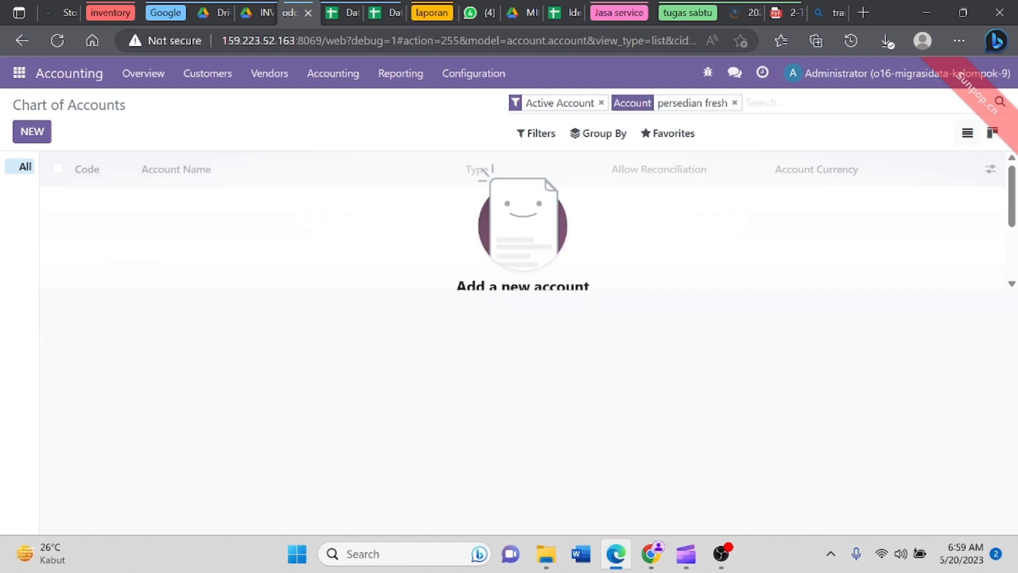
{"action": "left_click", "coordinate": [734, 102]}
{"action": "type", "text": "fres"}
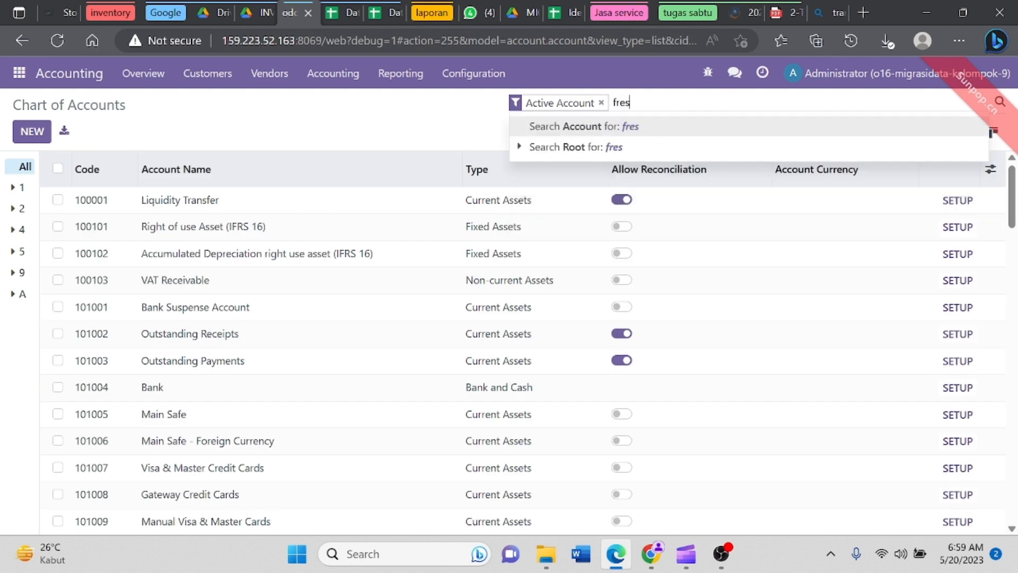
{"action": "type", "text": "h"}
{"action": "key", "text": "Return"}
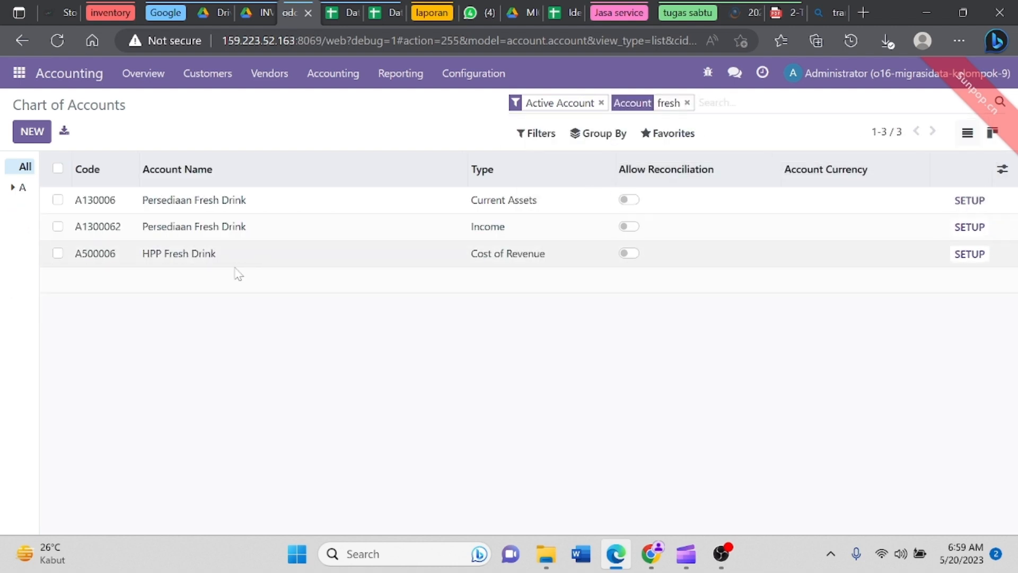
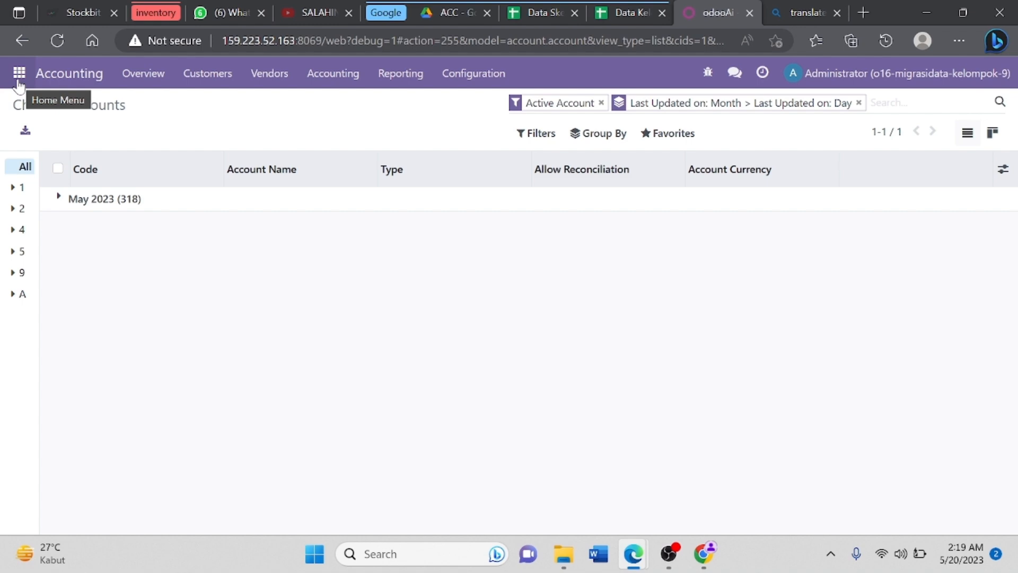
Step: Open the Banks list under Contacts configuration and start a records import
{"action": "left_click", "coordinate": [18, 79]}
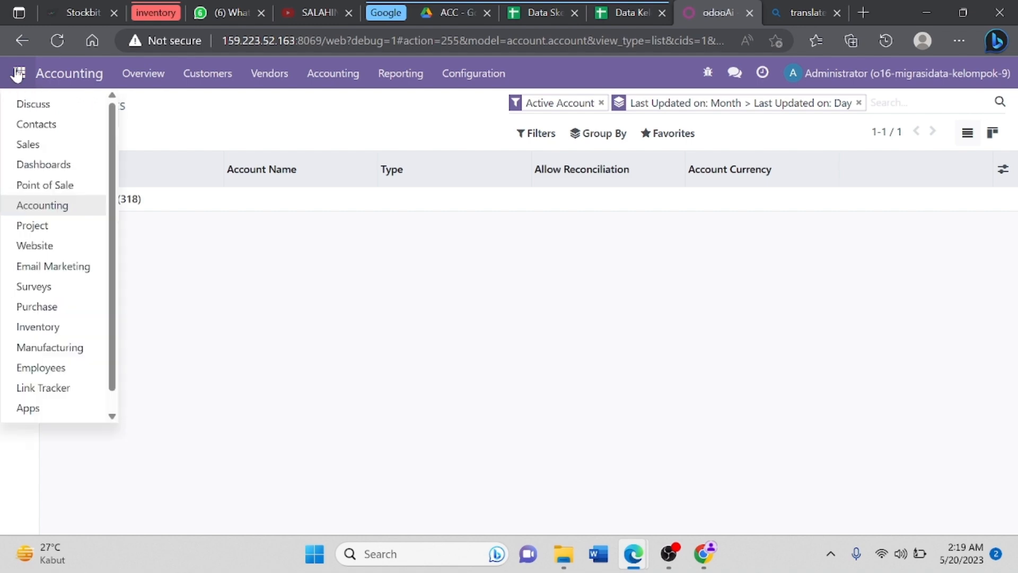
{"action": "left_click", "coordinate": [34, 133]}
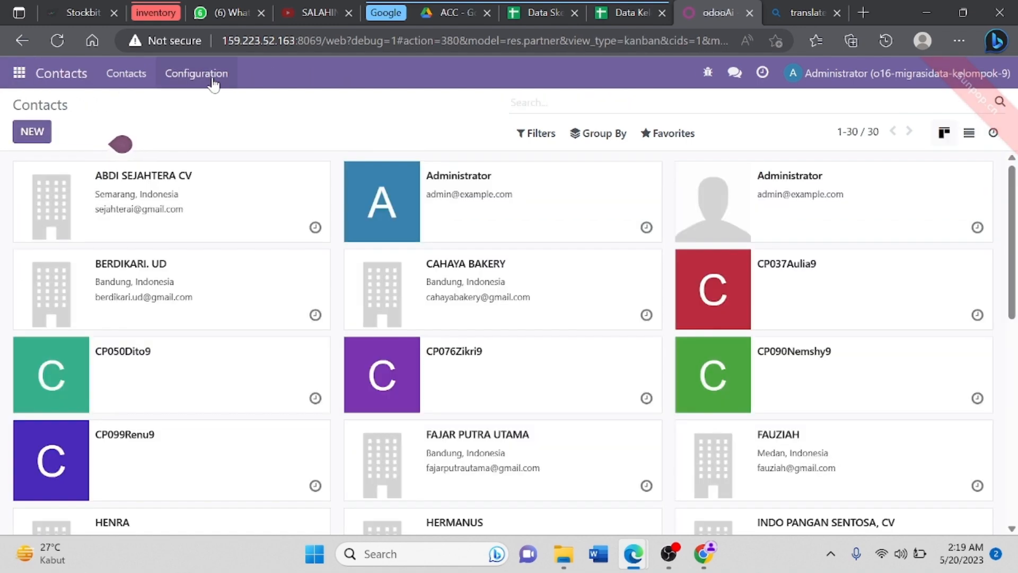
{"action": "left_click", "coordinate": [215, 83]}
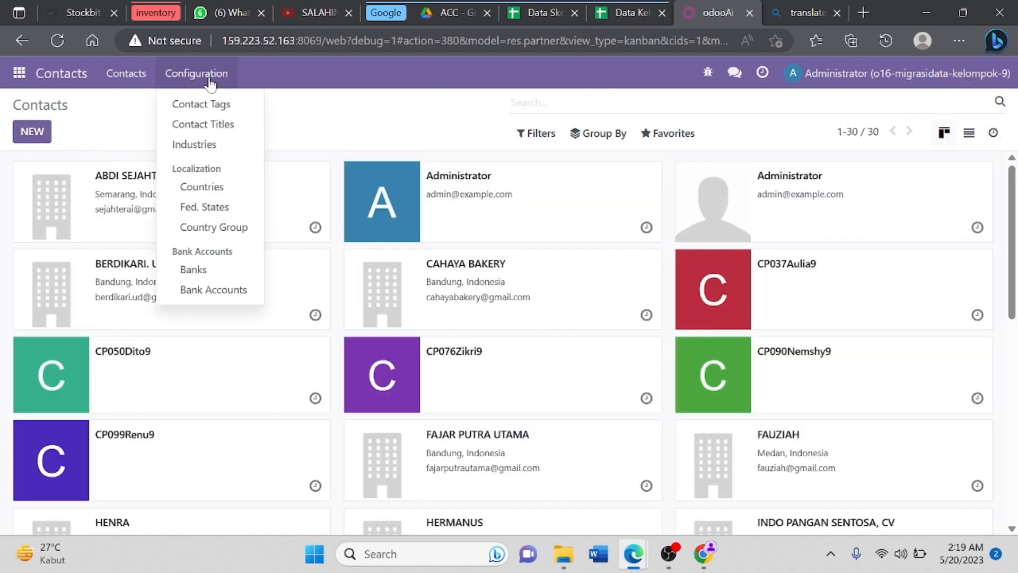
{"action": "left_click", "coordinate": [221, 269]}
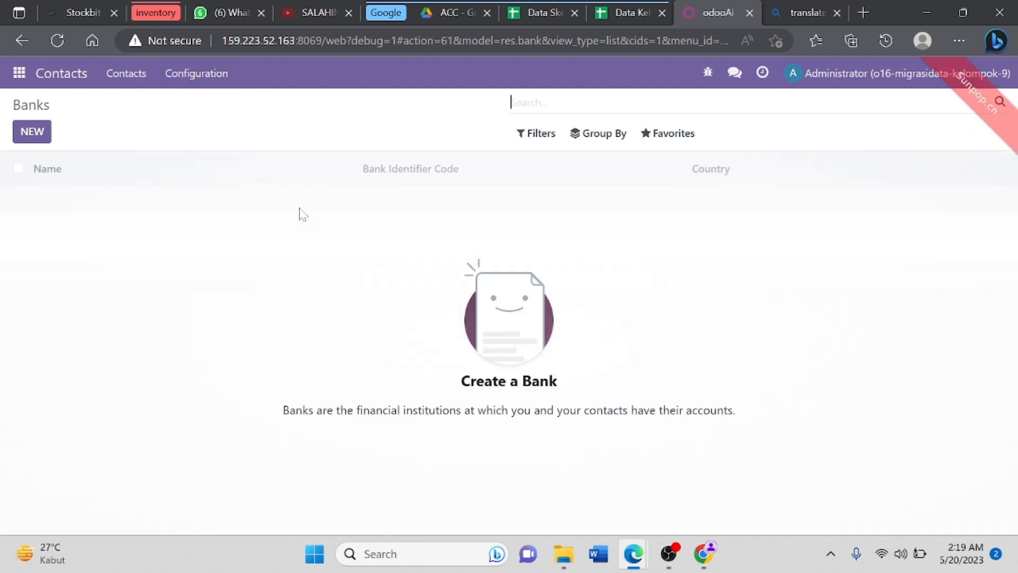
{"action": "left_click", "coordinate": [687, 135]}
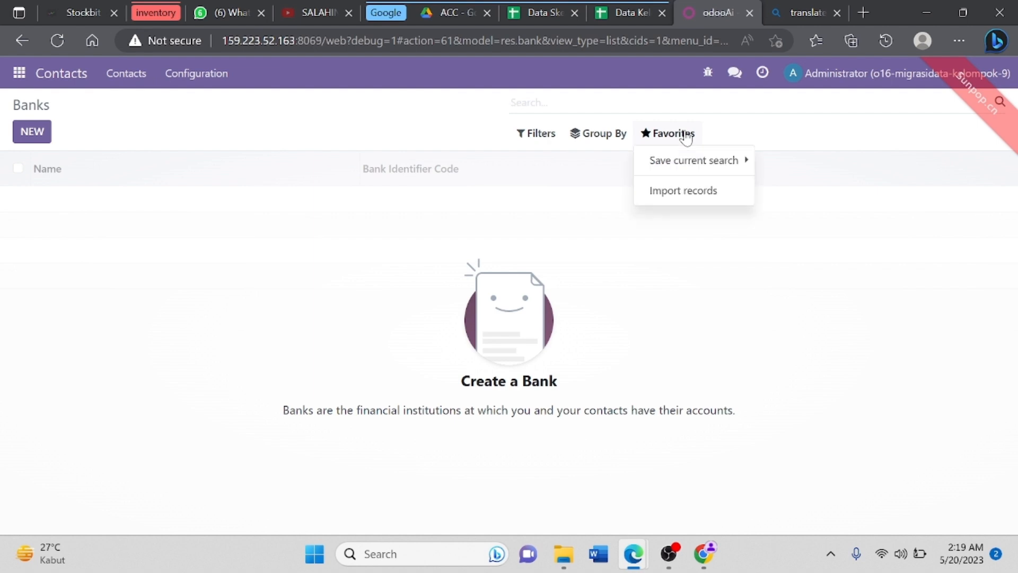
{"action": "left_click", "coordinate": [678, 192]}
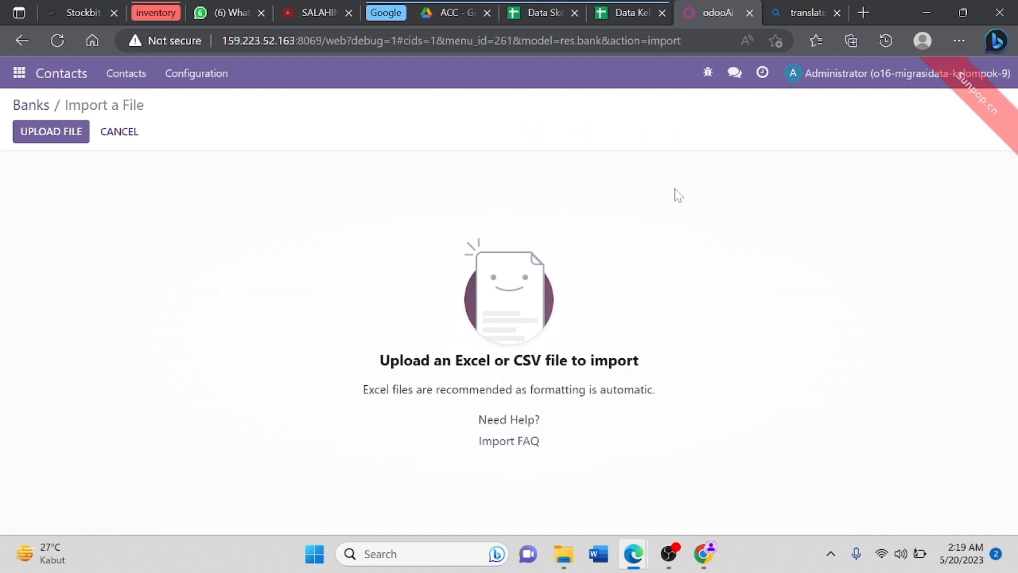
Step: Test and import the 68 banks from the Bank sheet of Data Kelompok 9 Migrasi, then view the spreadsheet
{"action": "left_click", "coordinate": [58, 140]}
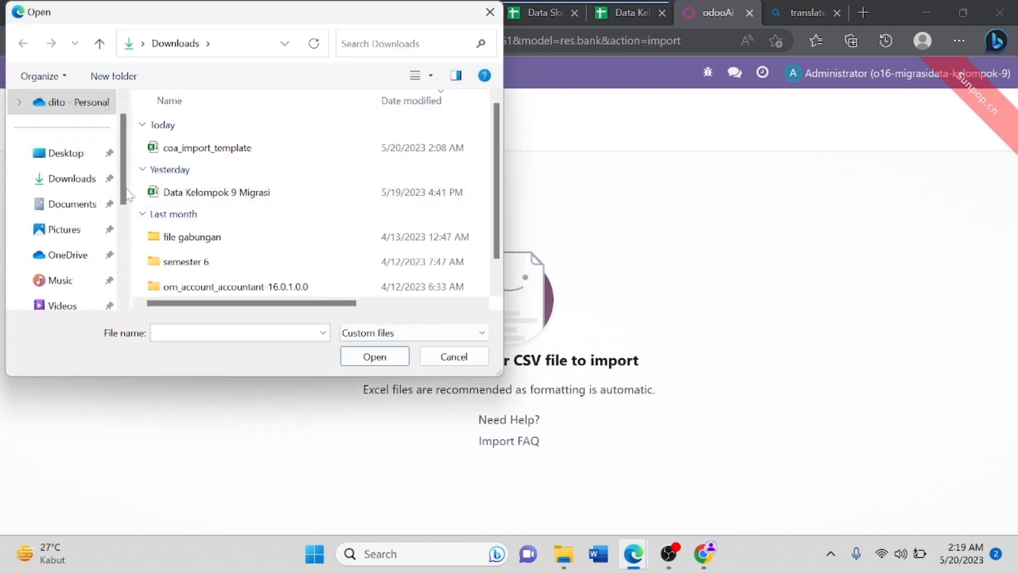
{"action": "left_click", "coordinate": [214, 192]}
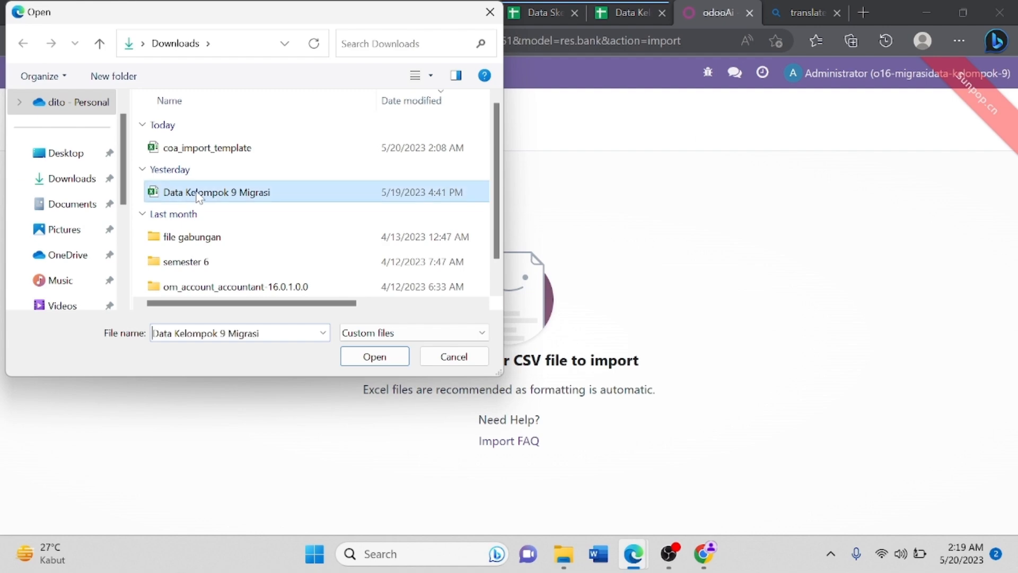
{"action": "left_click", "coordinate": [373, 356]}
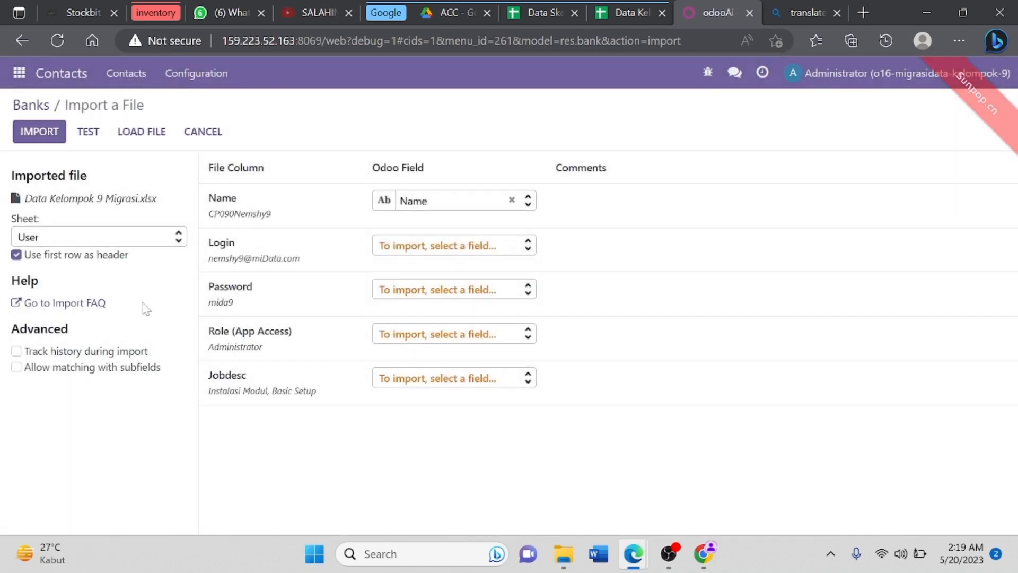
{"action": "left_click", "coordinate": [178, 245]}
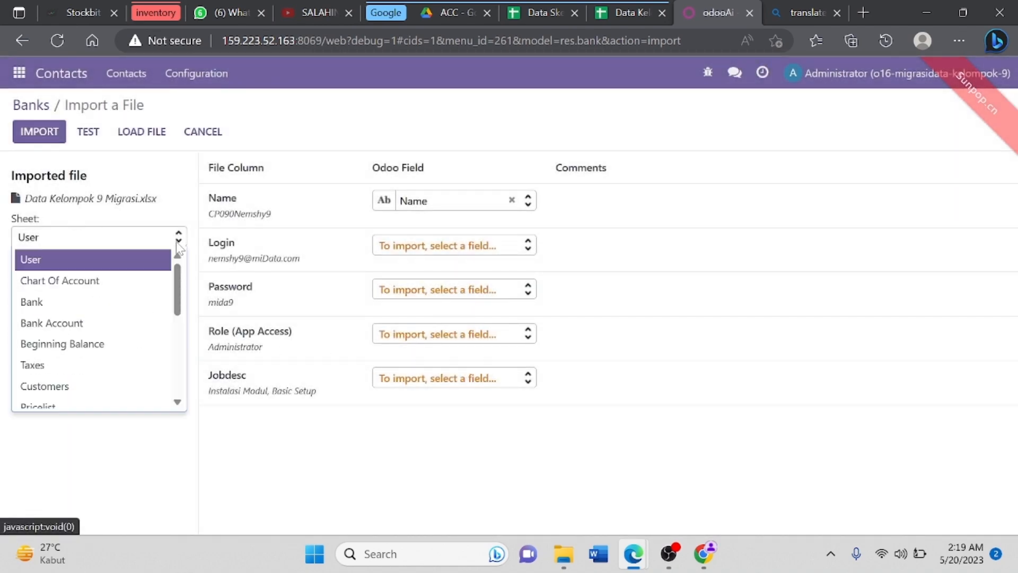
{"action": "left_click", "coordinate": [136, 301]}
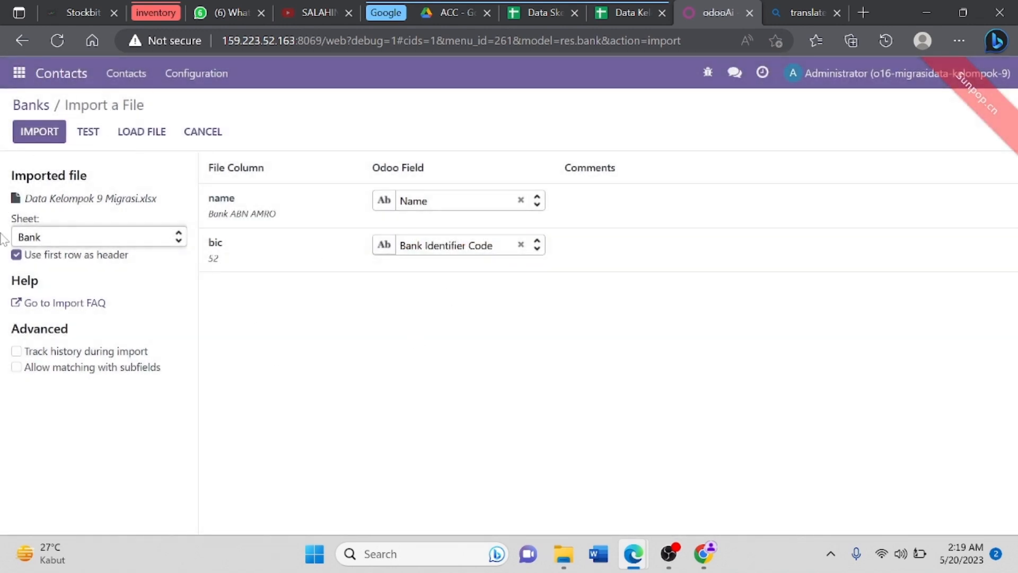
{"action": "left_click", "coordinate": [98, 135]}
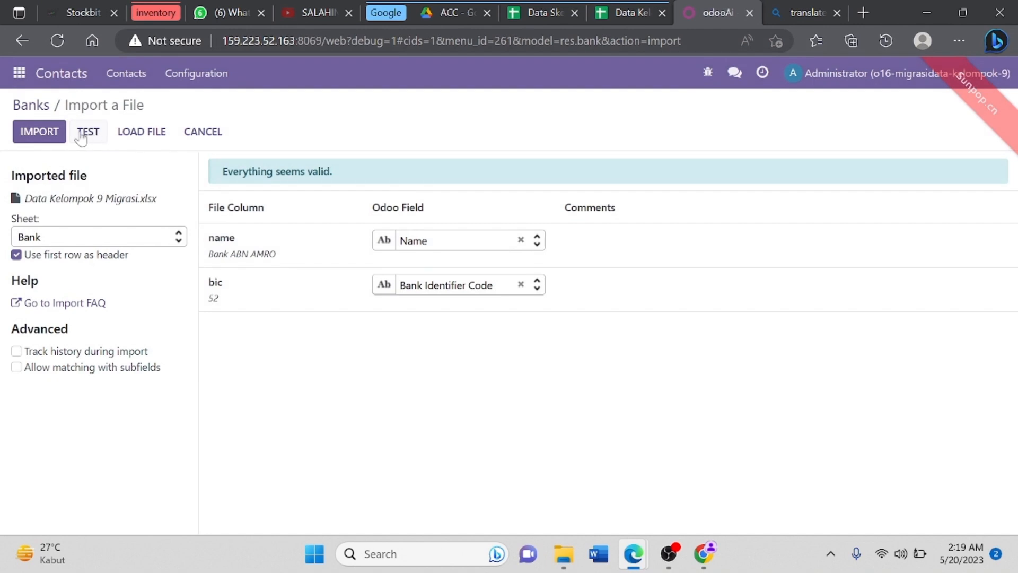
{"action": "left_click", "coordinate": [57, 129]}
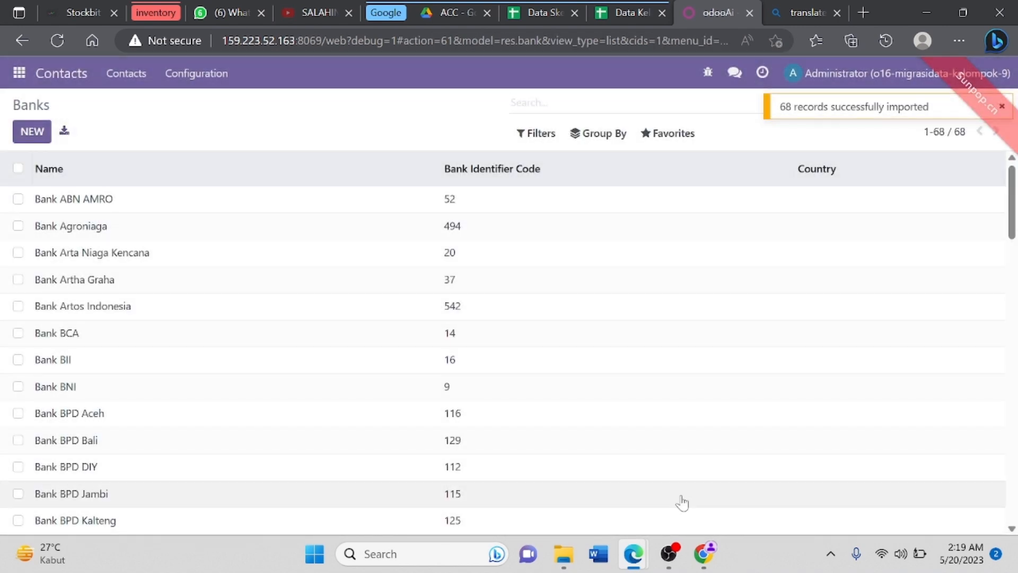
{"action": "mouse_move", "coordinate": [1015, 219]}
{"action": "left_mouse_down"}
{"action": "mouse_move", "coordinate": [1015, 451]}
{"action": "mouse_move", "coordinate": [1015, 215]}
{"action": "left_mouse_up"}
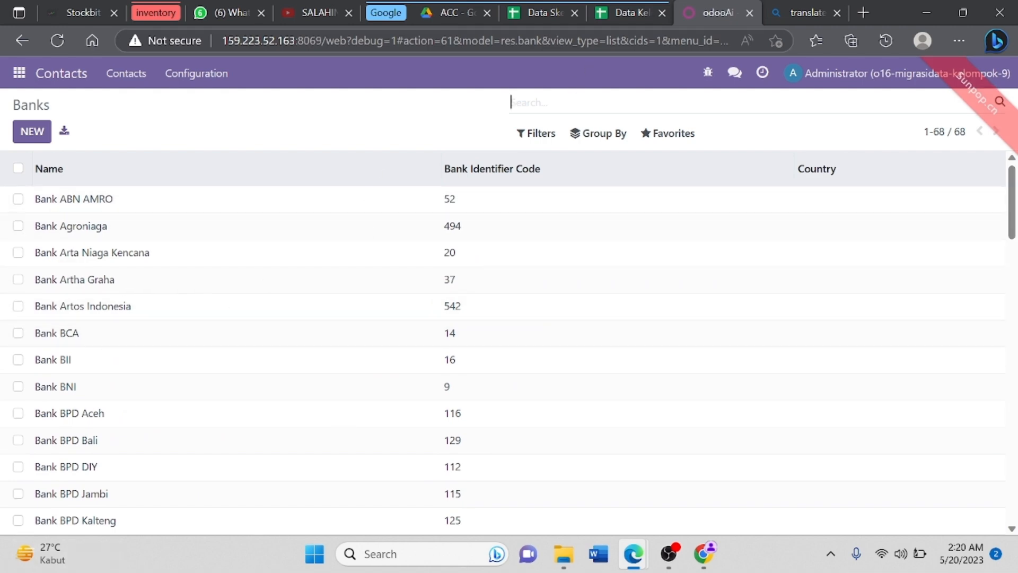
{"action": "left_click", "coordinate": [627, 7]}
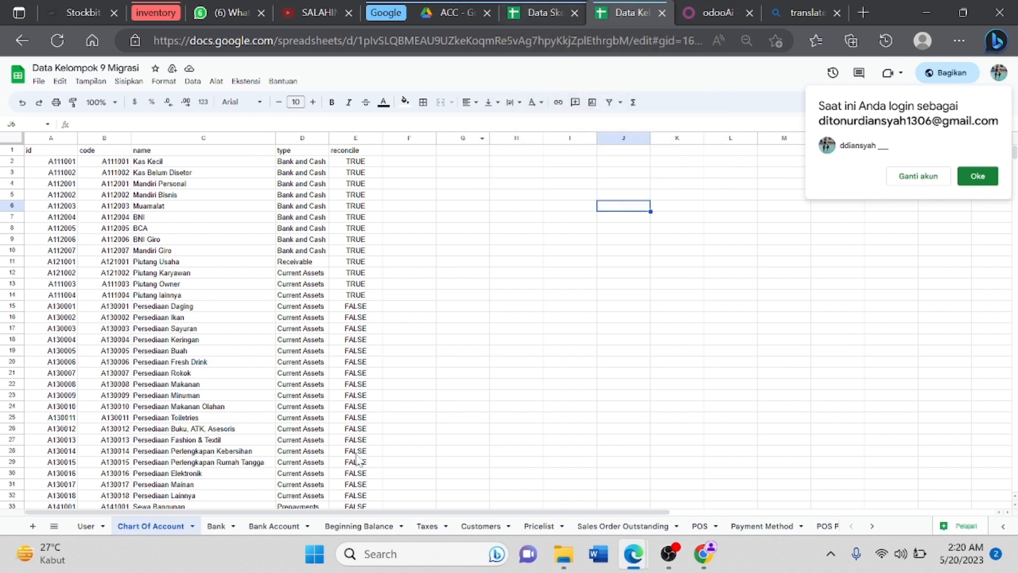
Step: Compare the Bank sheet's name and bic columns against the imported Odoo Banks list
{"action": "left_click", "coordinate": [212, 527]}
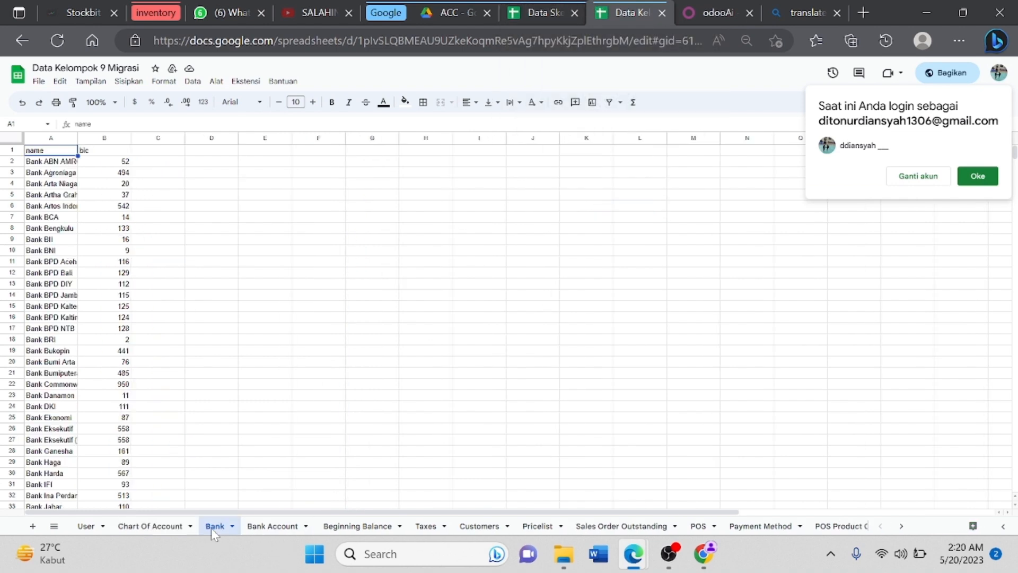
{"action": "mouse_move", "coordinate": [723, 9]}
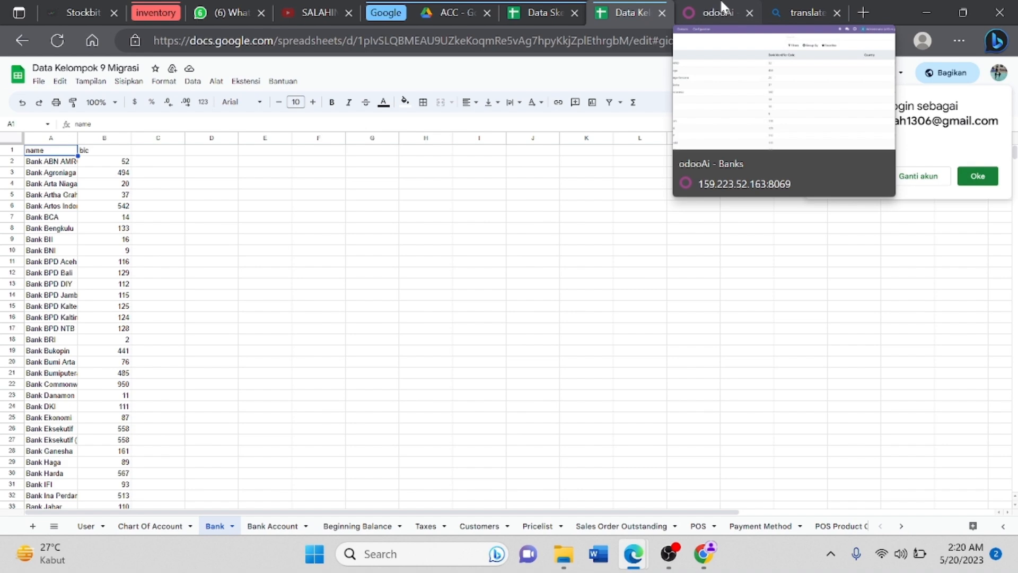
{"action": "left_click", "coordinate": [722, 7]}
{"action": "scroll", "coordinate": [910, 336], "scroll_direction": "down", "scroll_amount": 20}
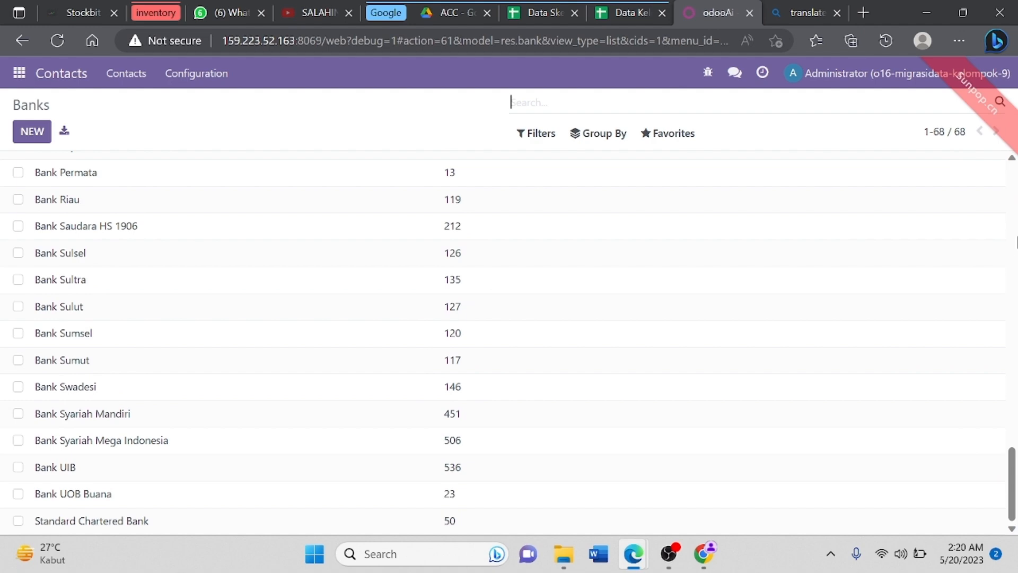
{"action": "left_click_drag", "start_coordinate": [1012, 468], "coordinate": [1011, 180]}
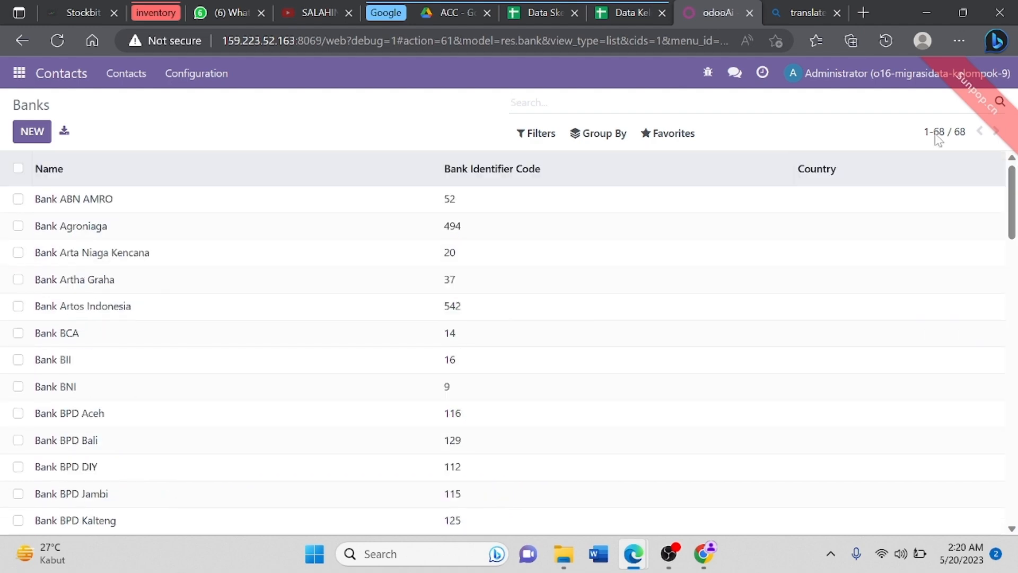
{"action": "left_click", "coordinate": [638, 5]}
{"action": "left_click", "coordinate": [690, 6]}
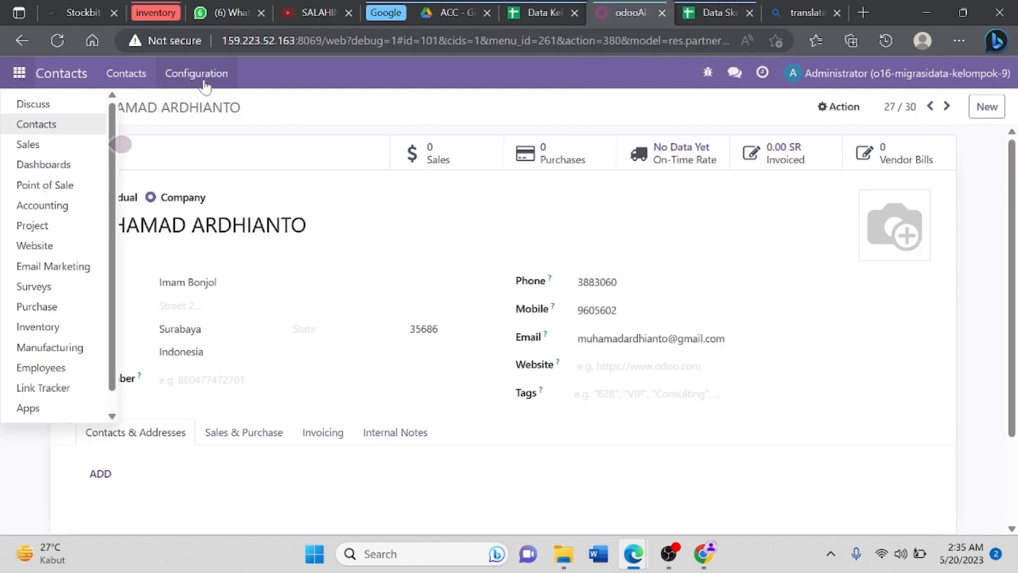
Step: Open the Bank Accounts list from Contacts configuration and start a records import
{"action": "left_click", "coordinate": [204, 84]}
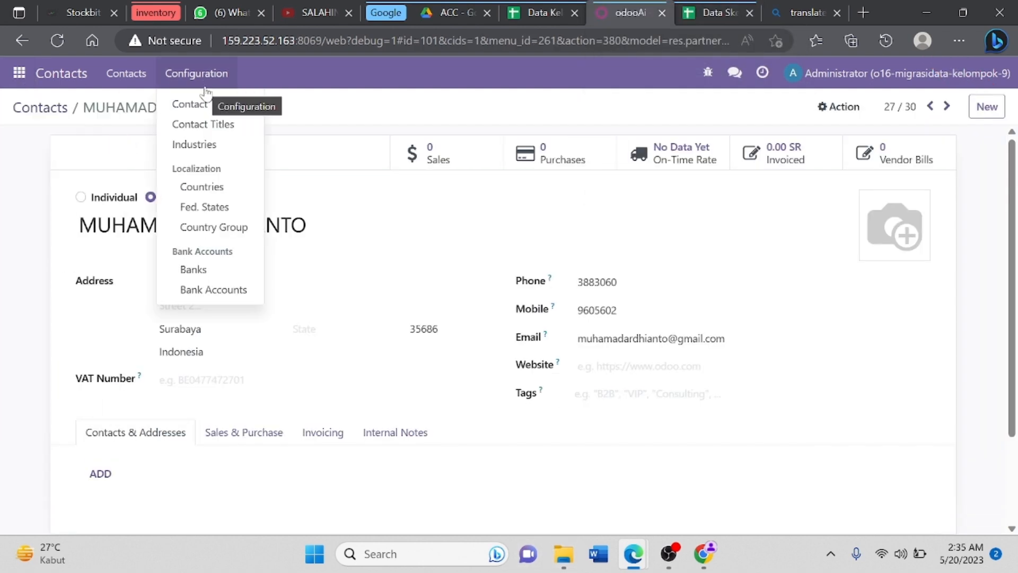
{"action": "left_click", "coordinate": [215, 293]}
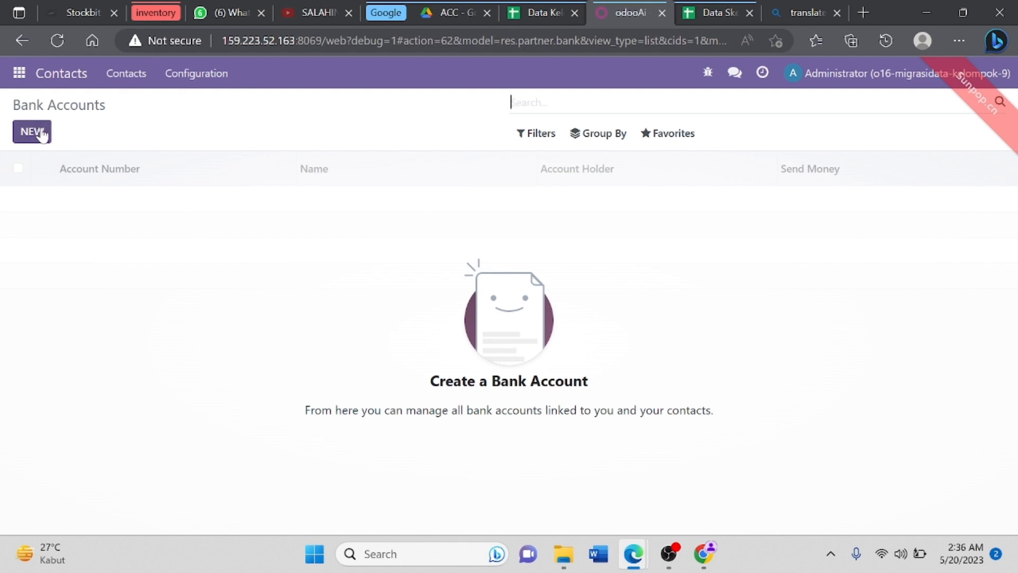
{"action": "left_click", "coordinate": [671, 139]}
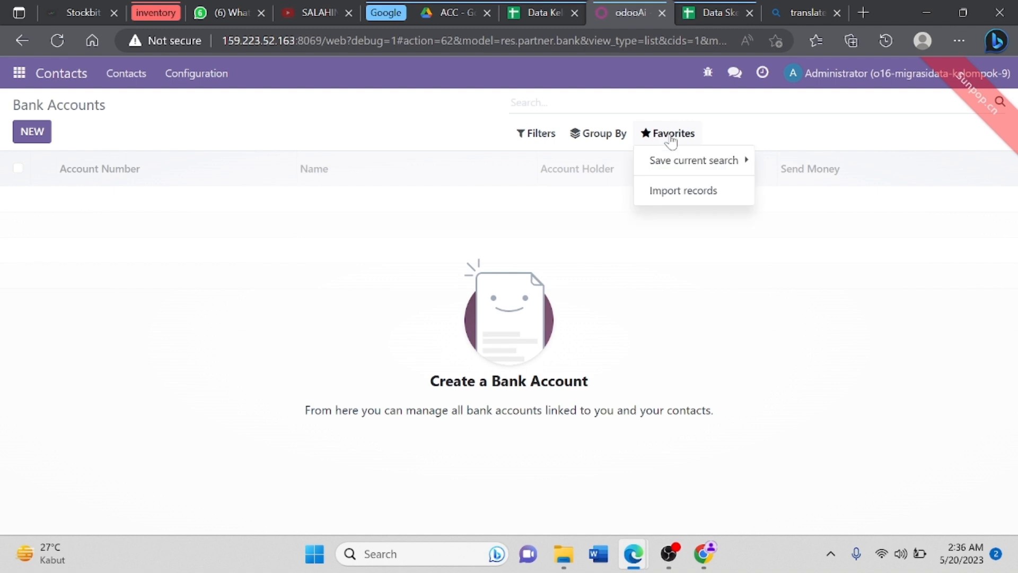
{"action": "left_click", "coordinate": [695, 194]}
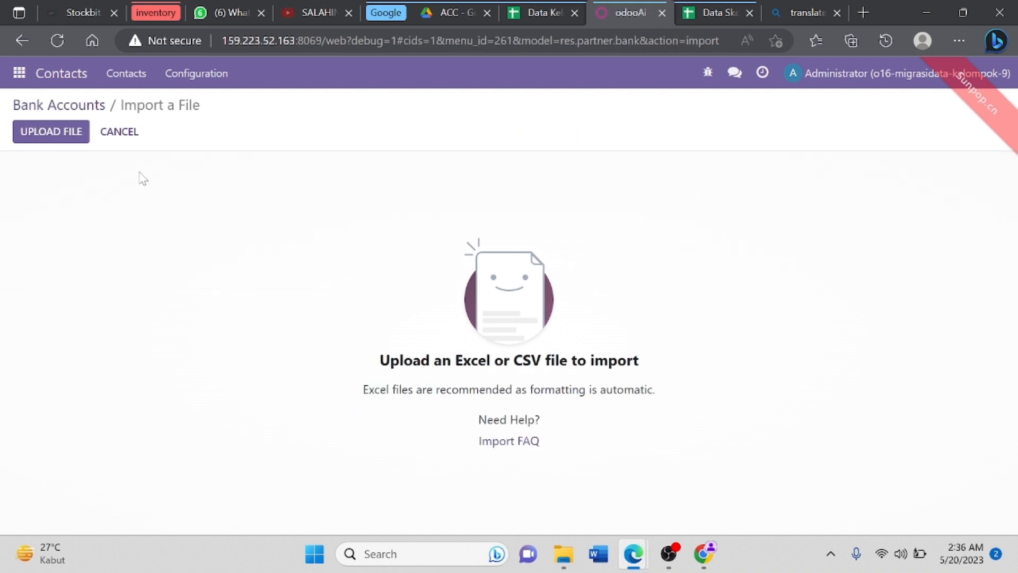
Step: Upload Data Kelompok 9 Migrasi, then test and import its Bank Account sheet
{"action": "left_click", "coordinate": [80, 134]}
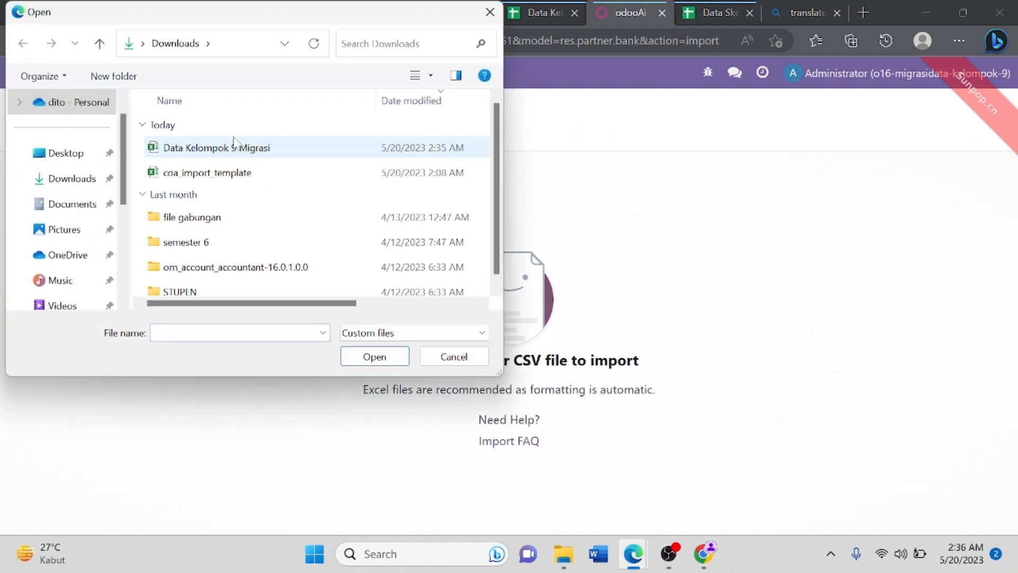
{"action": "left_click", "coordinate": [236, 148]}
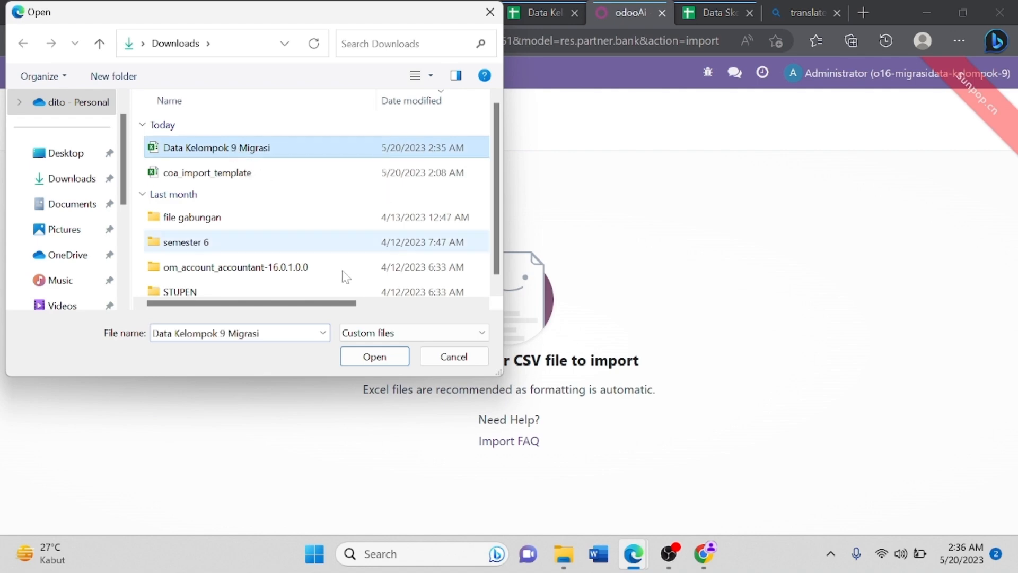
{"action": "left_click", "coordinate": [371, 355]}
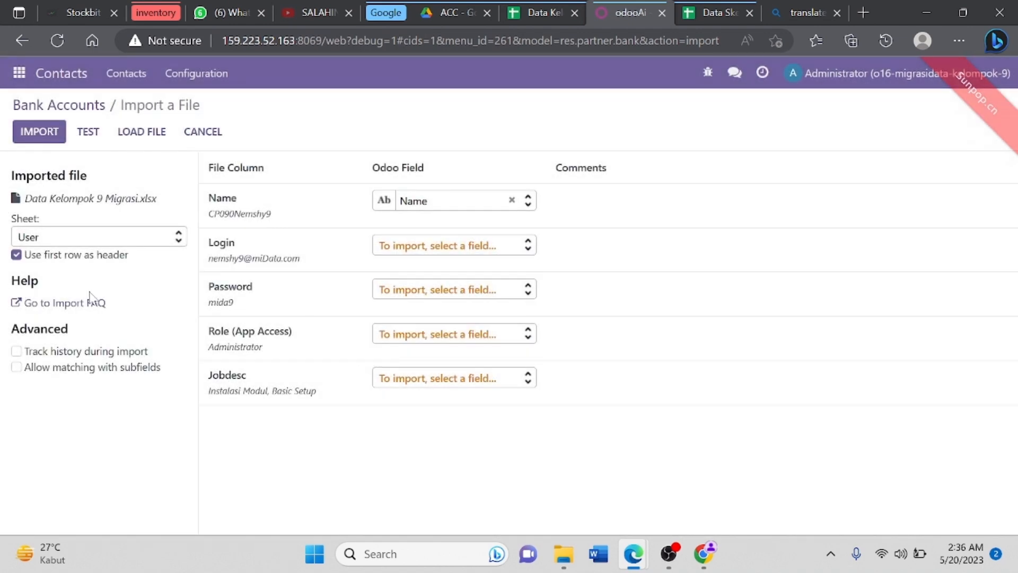
{"action": "left_click", "coordinate": [179, 243]}
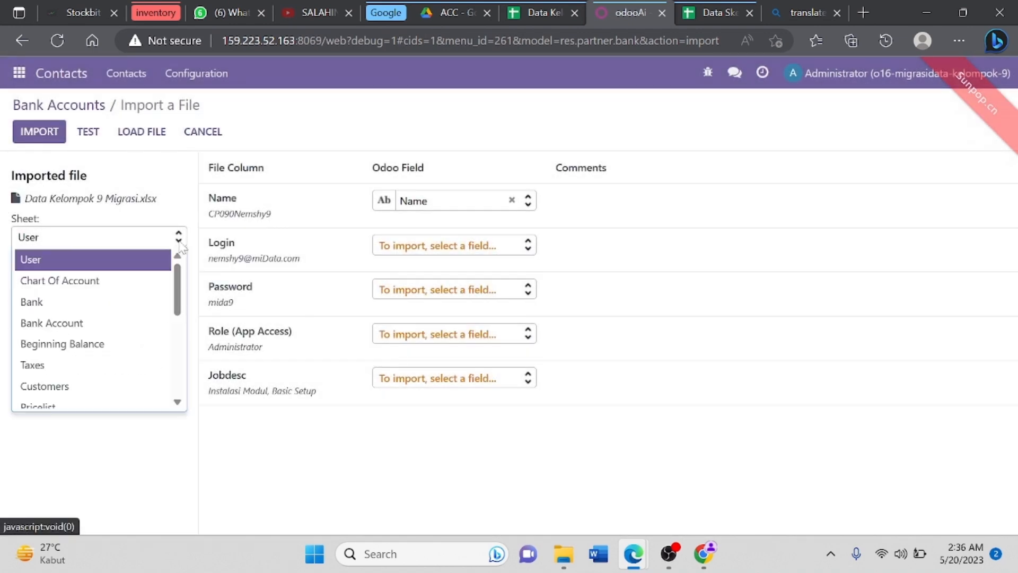
{"action": "left_click", "coordinate": [116, 323]}
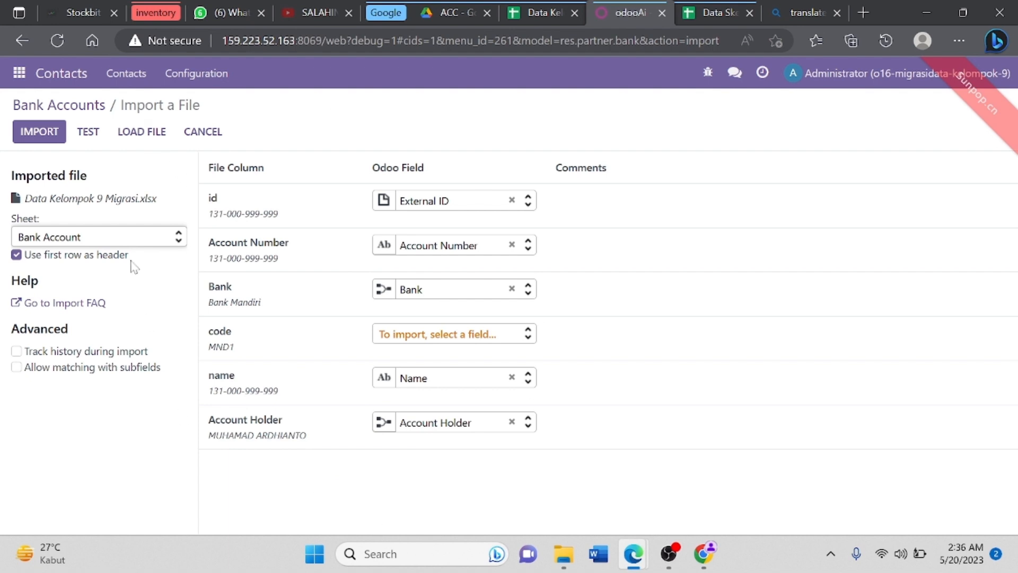
{"action": "left_click", "coordinate": [84, 137]}
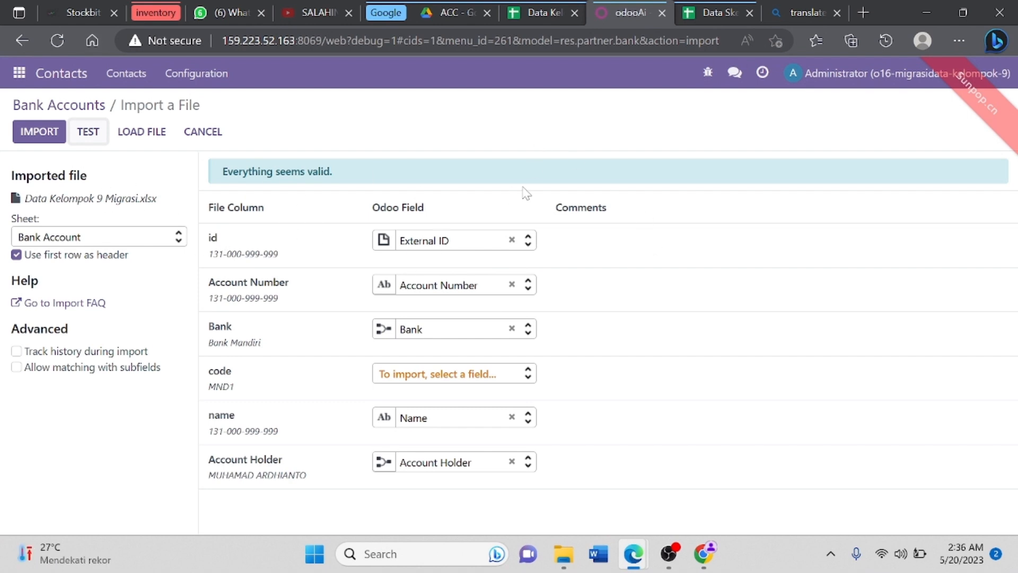
{"action": "left_click", "coordinate": [32, 130]}
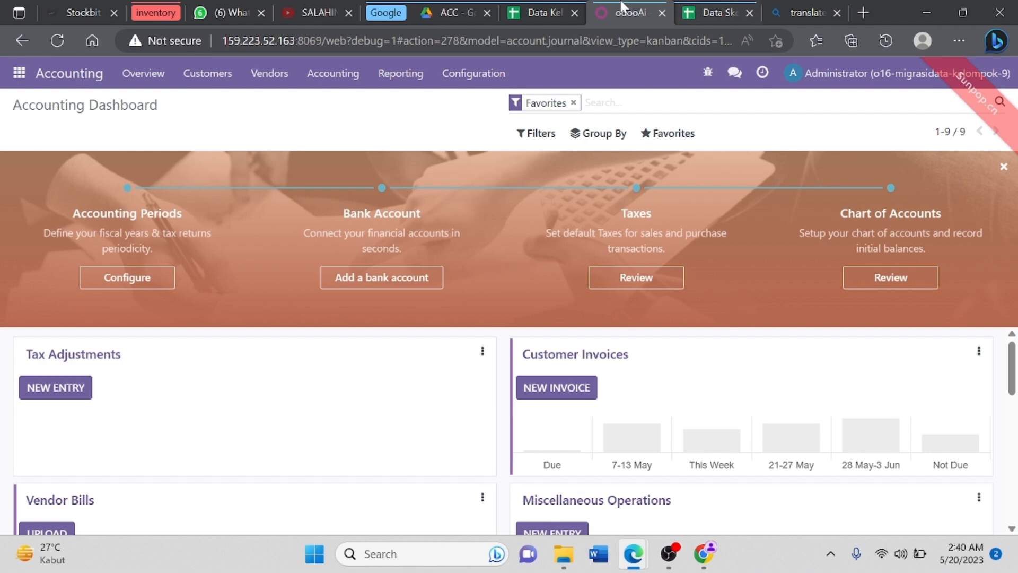
Step: Open the Accounting Journal Entries list and start a records import
{"action": "left_click", "coordinate": [541, 10]}
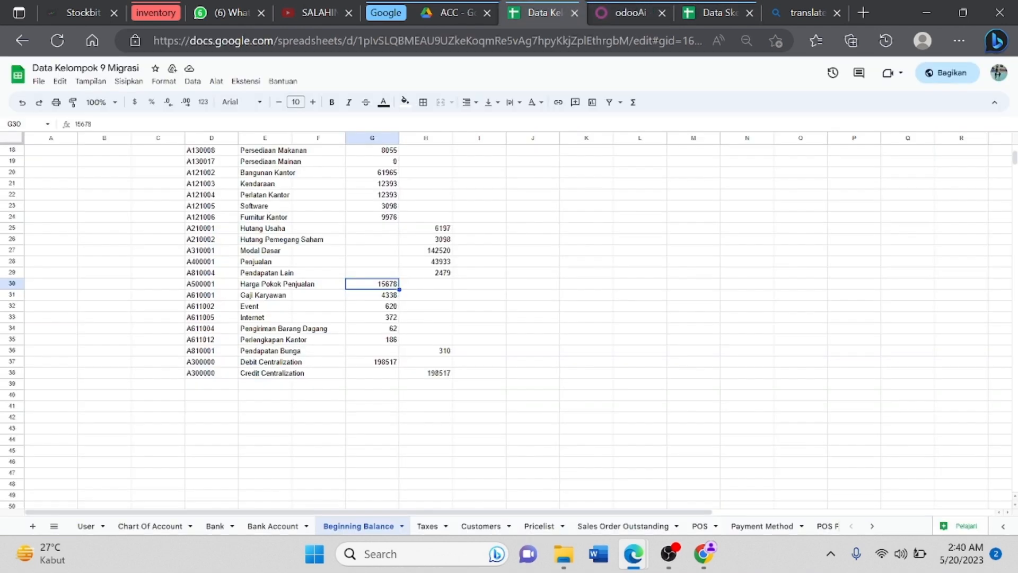
{"action": "left_click", "coordinate": [630, 9]}
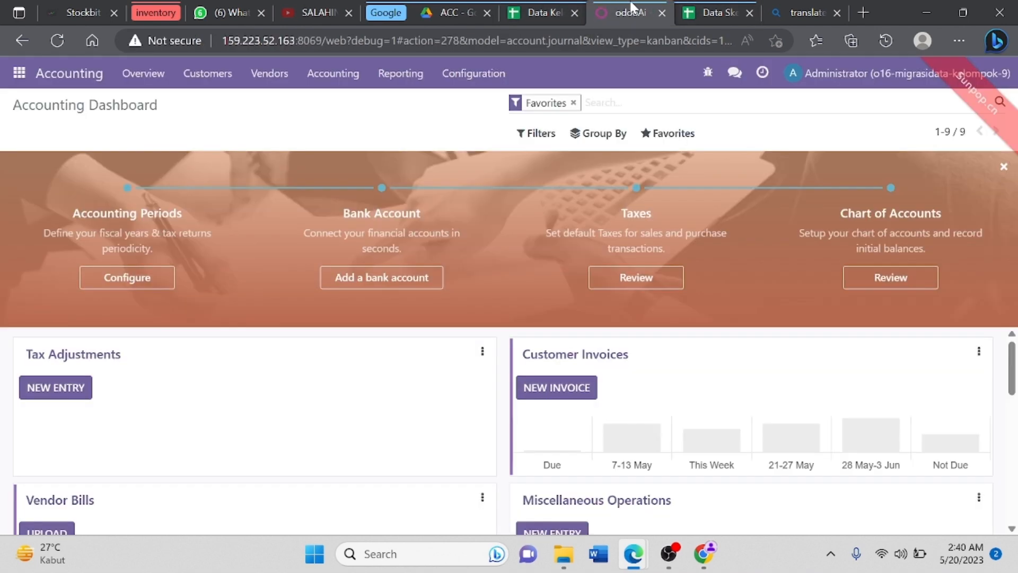
{"action": "left_click", "coordinate": [352, 82]}
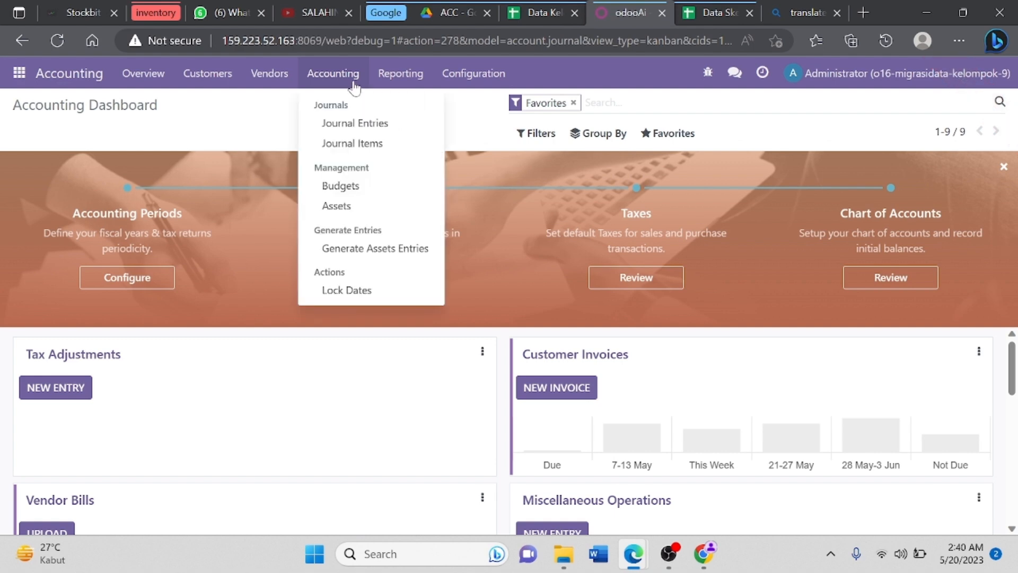
{"action": "left_click", "coordinate": [358, 127]}
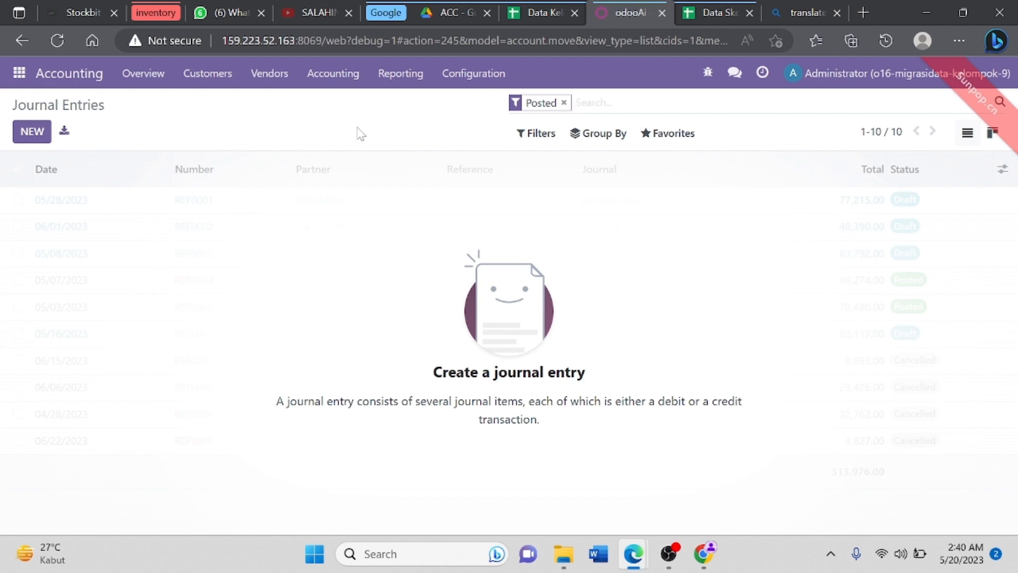
{"action": "left_click", "coordinate": [658, 134]}
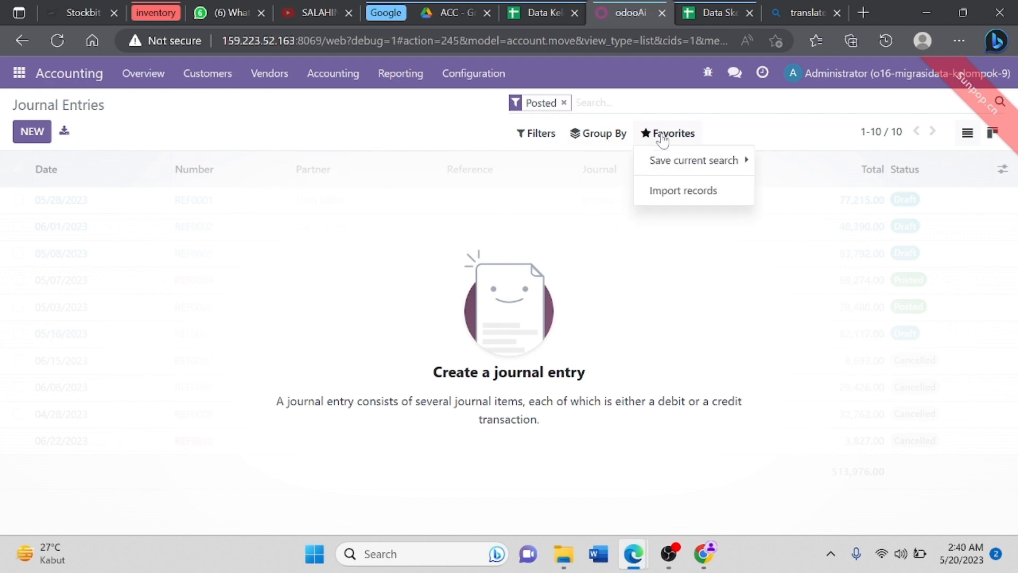
{"action": "left_click", "coordinate": [683, 191]}
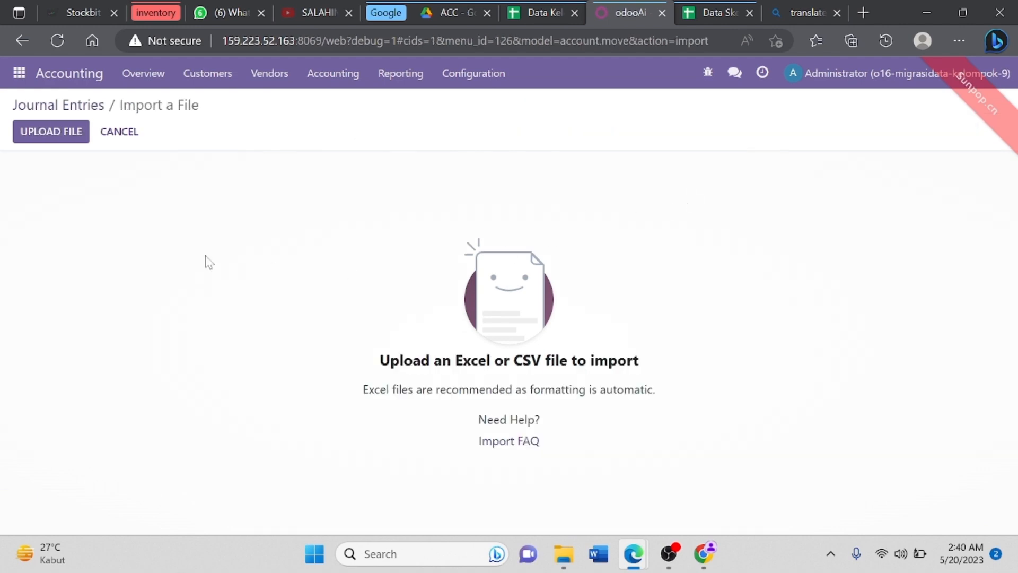
Step: Upload Data Kelompok 9 Migrasi (1), then test and import its Beginning Balance sheet
{"action": "left_click", "coordinate": [55, 133]}
{"action": "left_click", "coordinate": [317, 147]}
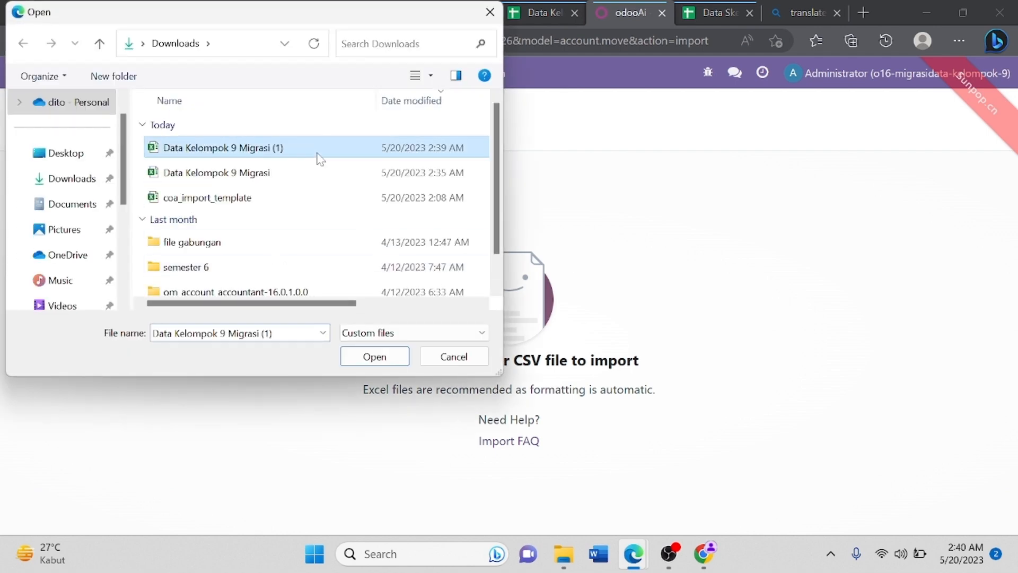
{"action": "left_click", "coordinate": [392, 357]}
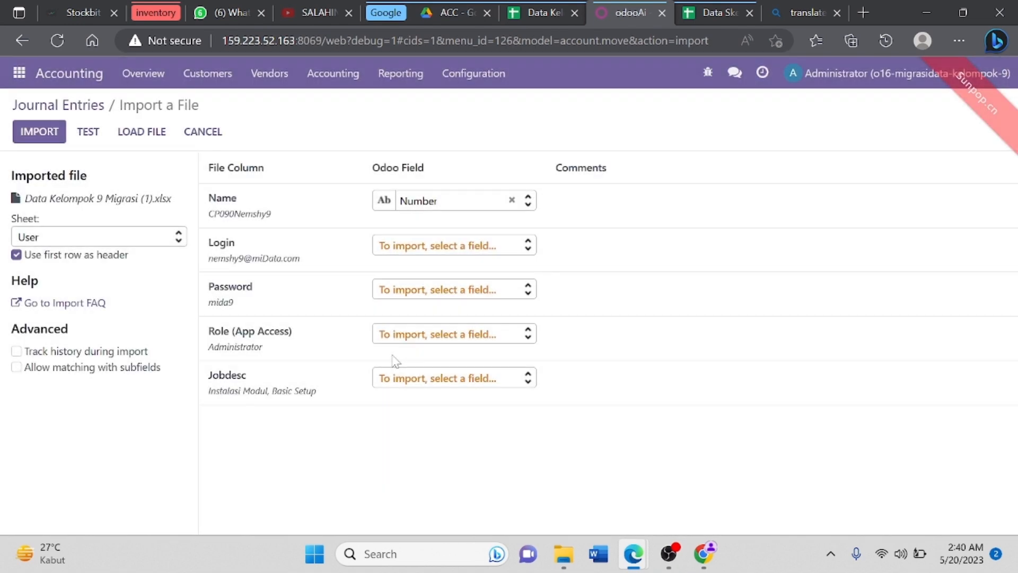
{"action": "left_click", "coordinate": [178, 238]}
{"action": "left_click", "coordinate": [169, 345]}
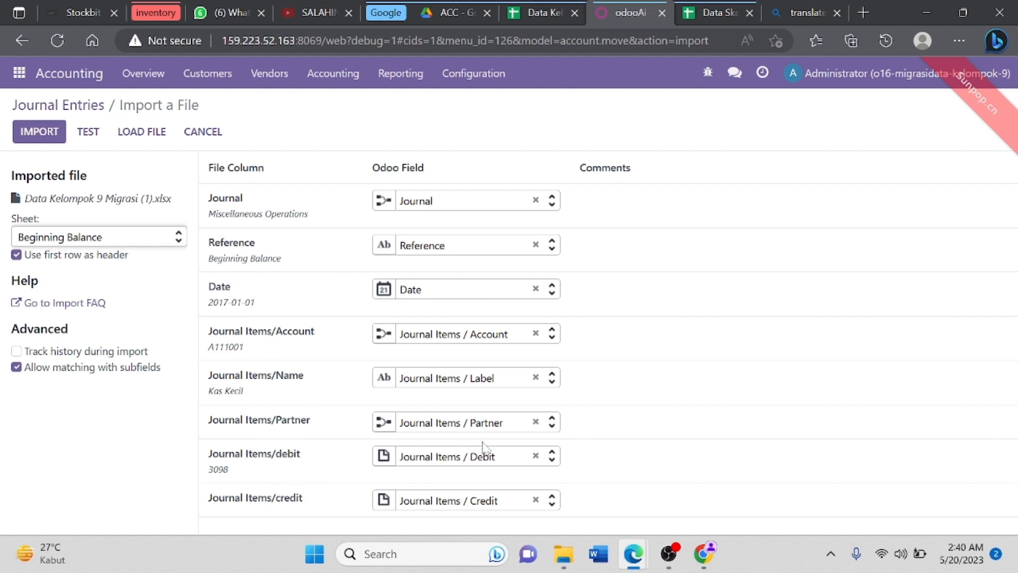
{"action": "key", "text": "Down"}
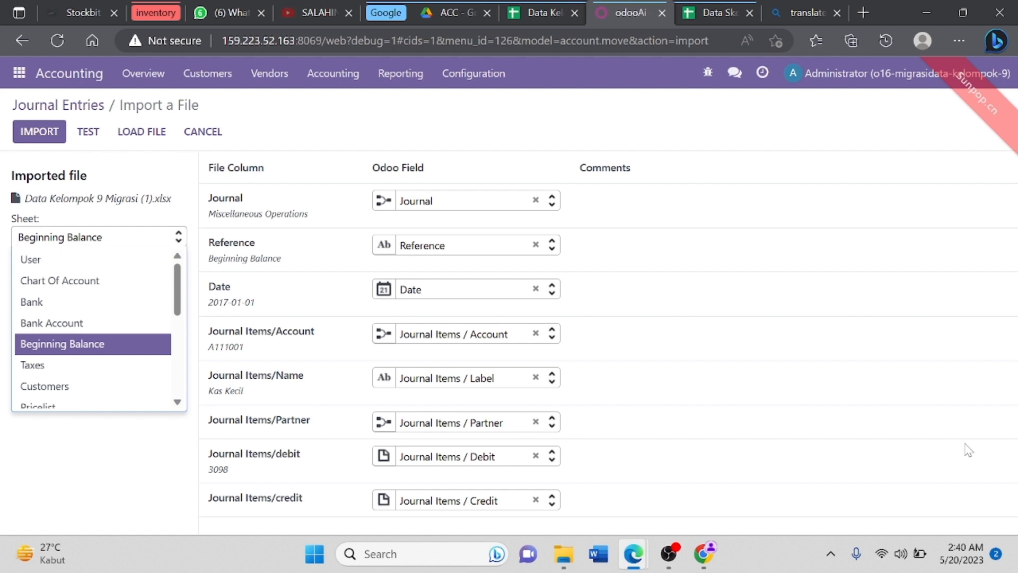
{"action": "left_click", "coordinate": [131, 344]}
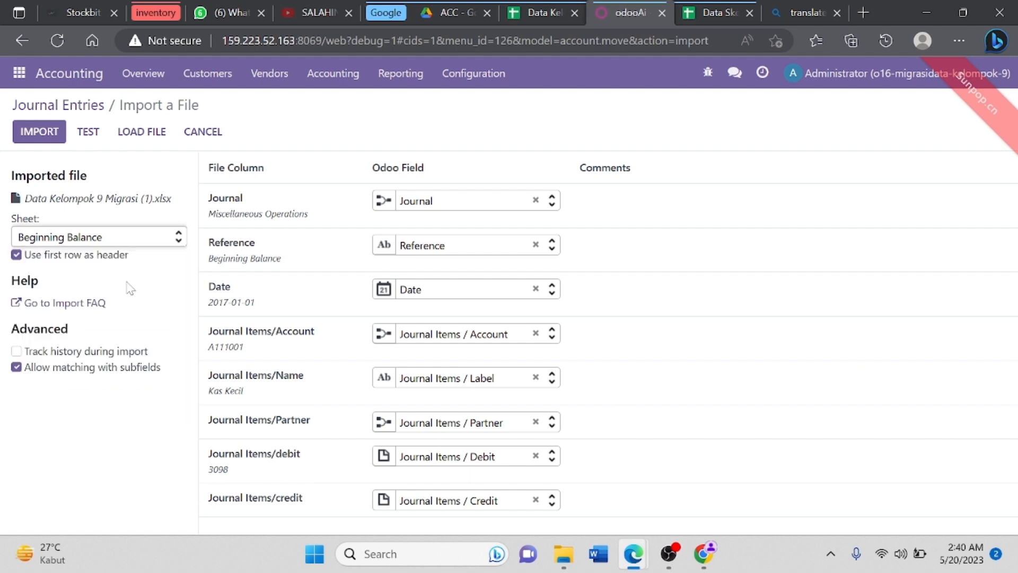
{"action": "left_click", "coordinate": [88, 137]}
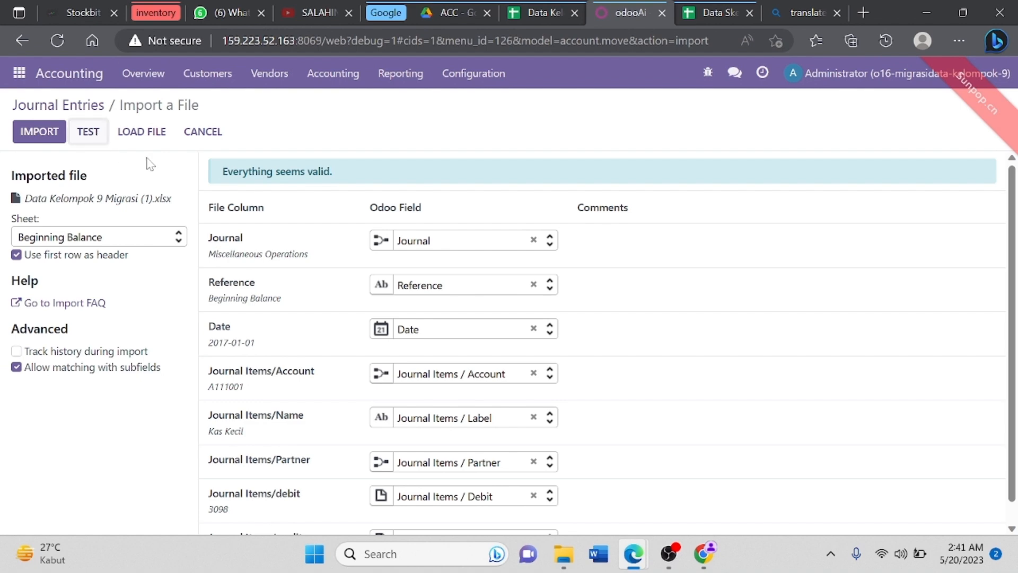
{"action": "left_click", "coordinate": [56, 136]}
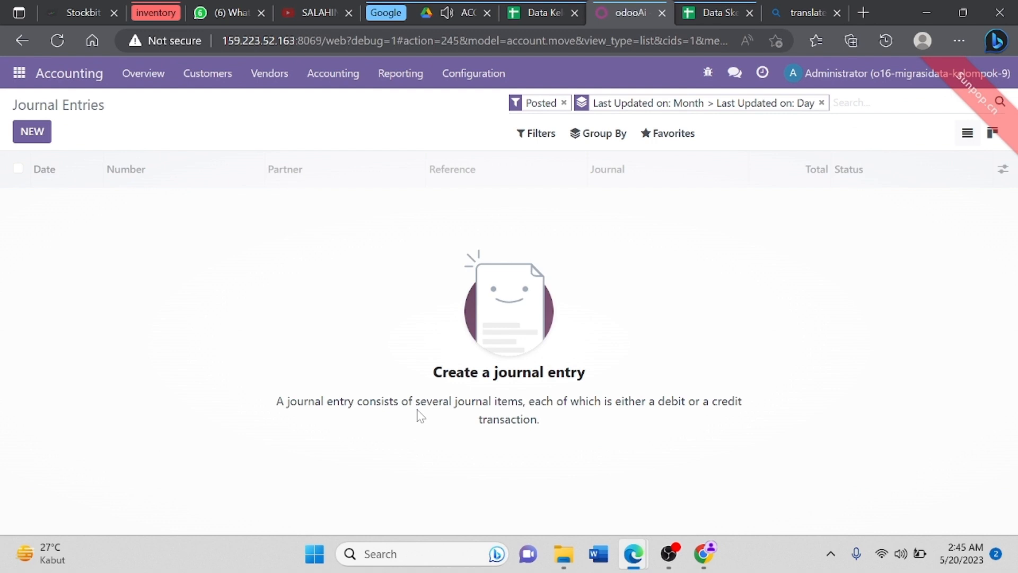
Step: Mute the audio of the ACC browser tab
{"action": "left_click", "coordinate": [444, 11]}
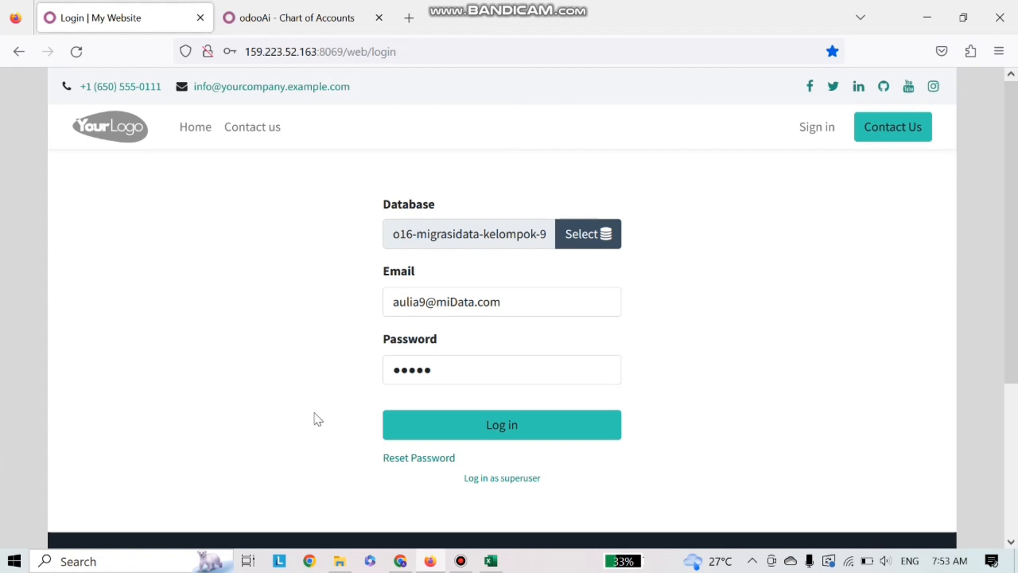
Step: Log in to the Odoo database and decline Firefox's offer to save the password
{"action": "left_click", "coordinate": [430, 426]}
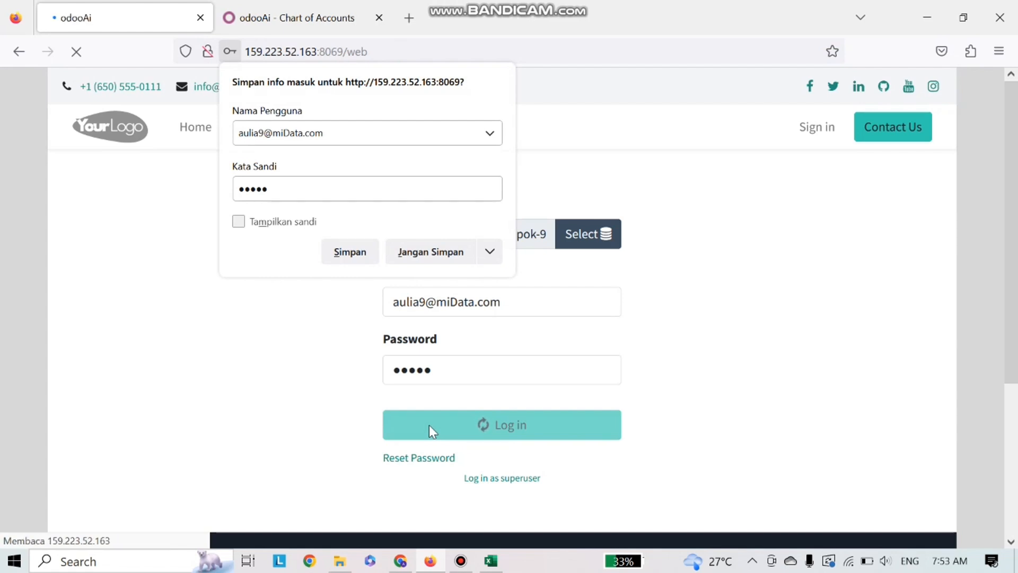
{"action": "left_click", "coordinate": [439, 260]}
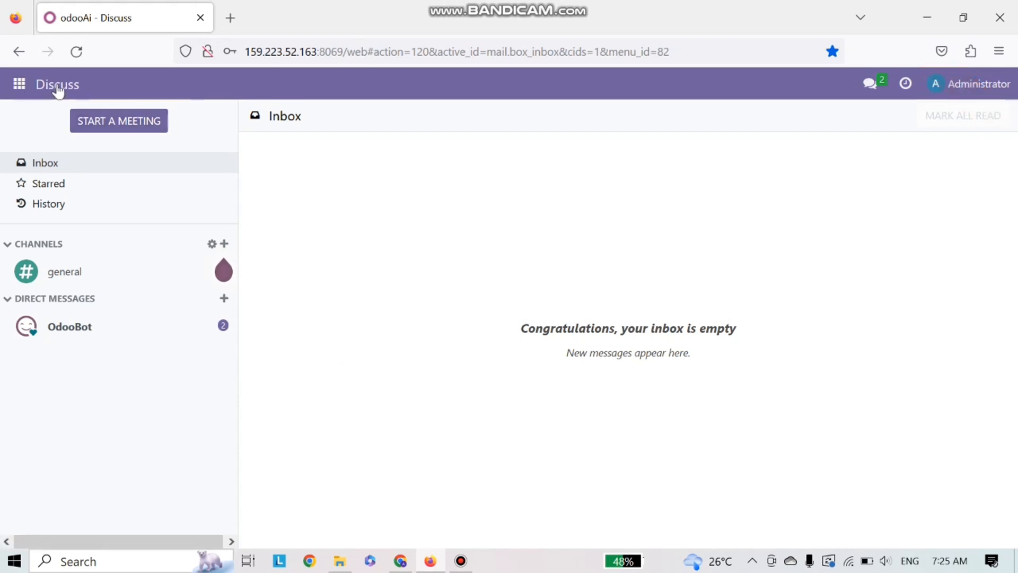
Step: Open Units of Measure from Sales configuration and start a records import
{"action": "left_click", "coordinate": [19, 85]}
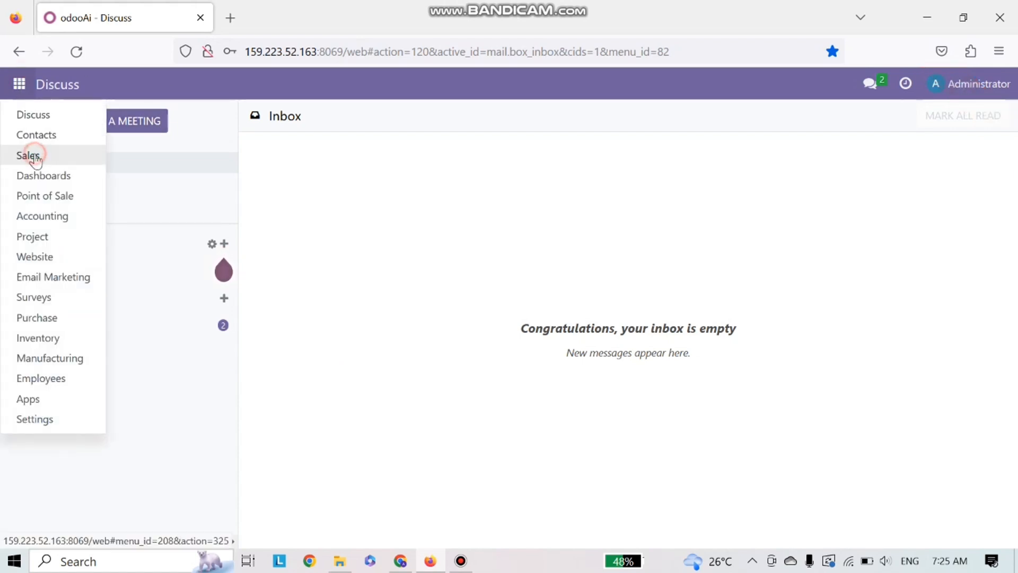
{"action": "left_click", "coordinate": [33, 155]}
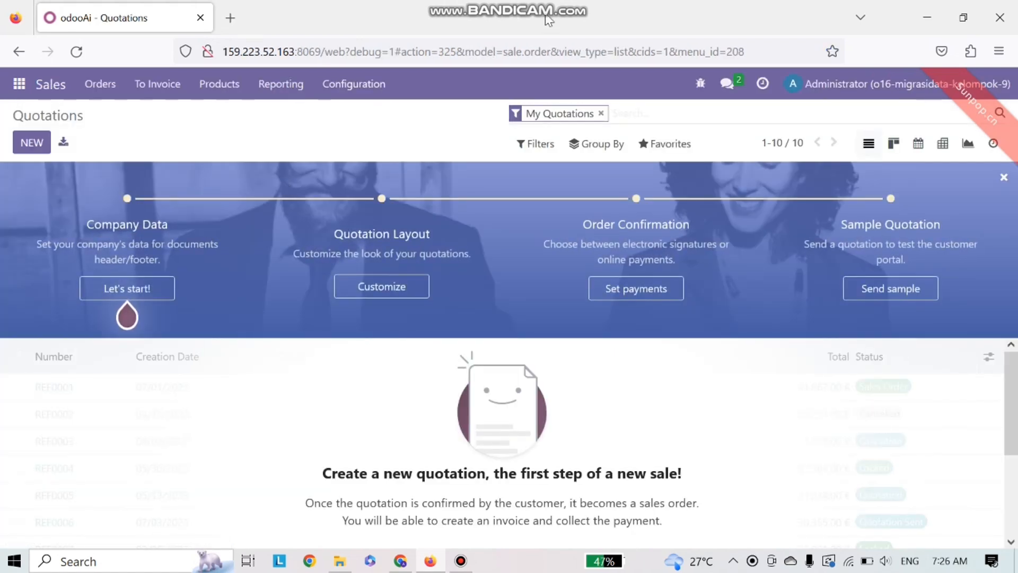
{"action": "left_click", "coordinate": [365, 92]}
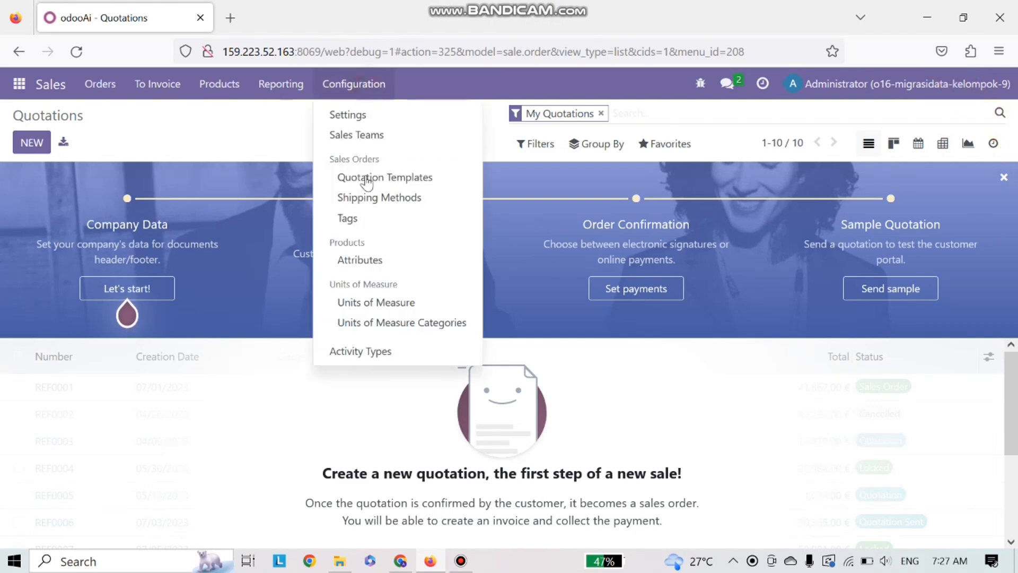
{"action": "left_click", "coordinate": [377, 307]}
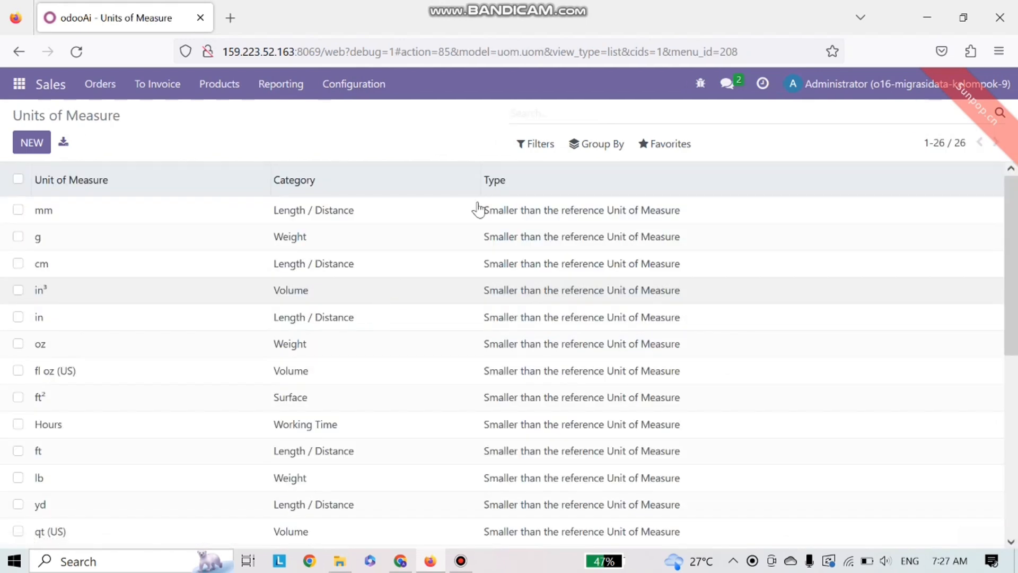
{"action": "left_click", "coordinate": [670, 146]}
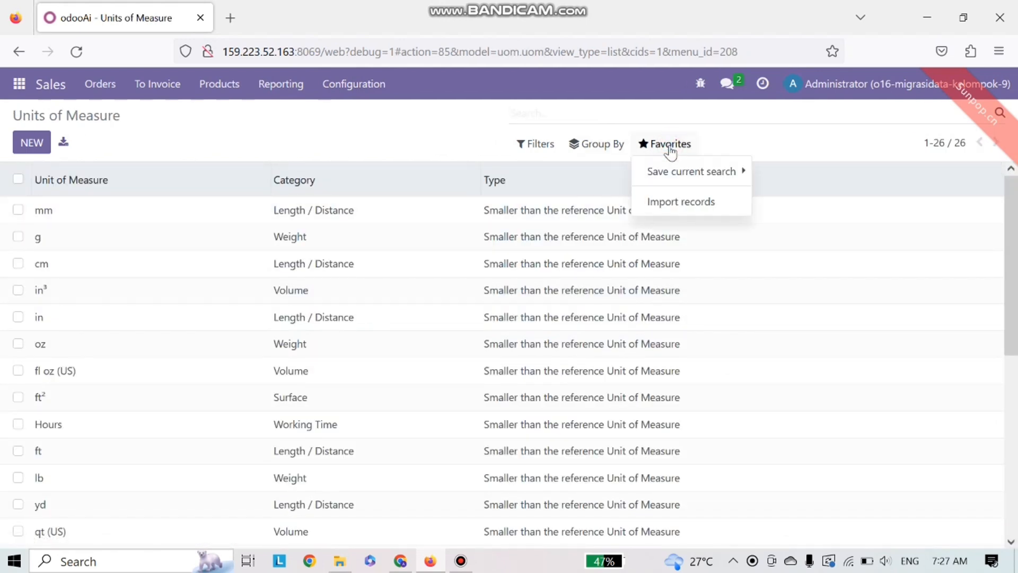
{"action": "left_click", "coordinate": [662, 200]}
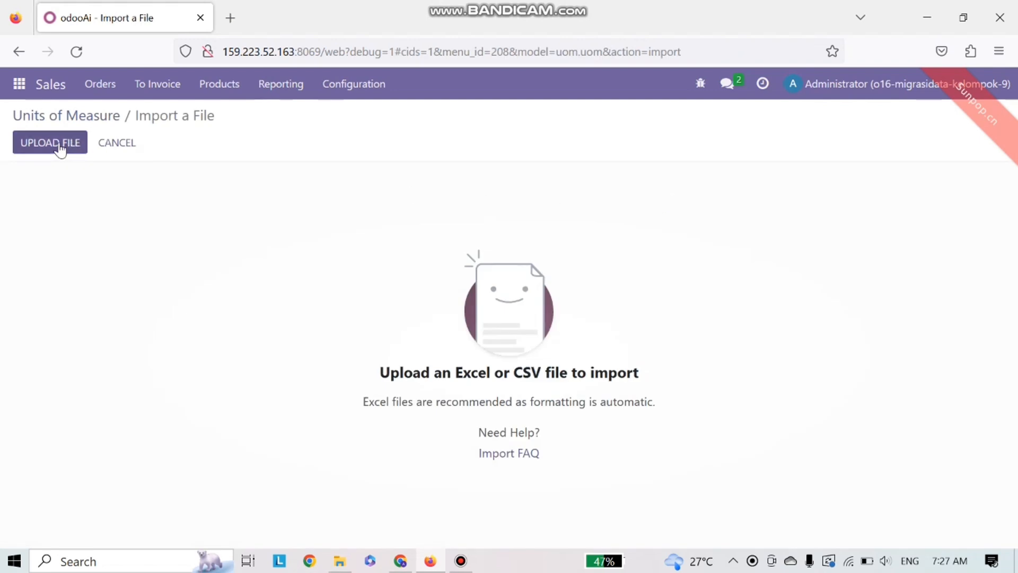
Step: Upload Data Kelompok 9 Migrasi.xlsx from the Downloads folder
{"action": "left_click", "coordinate": [59, 144]}
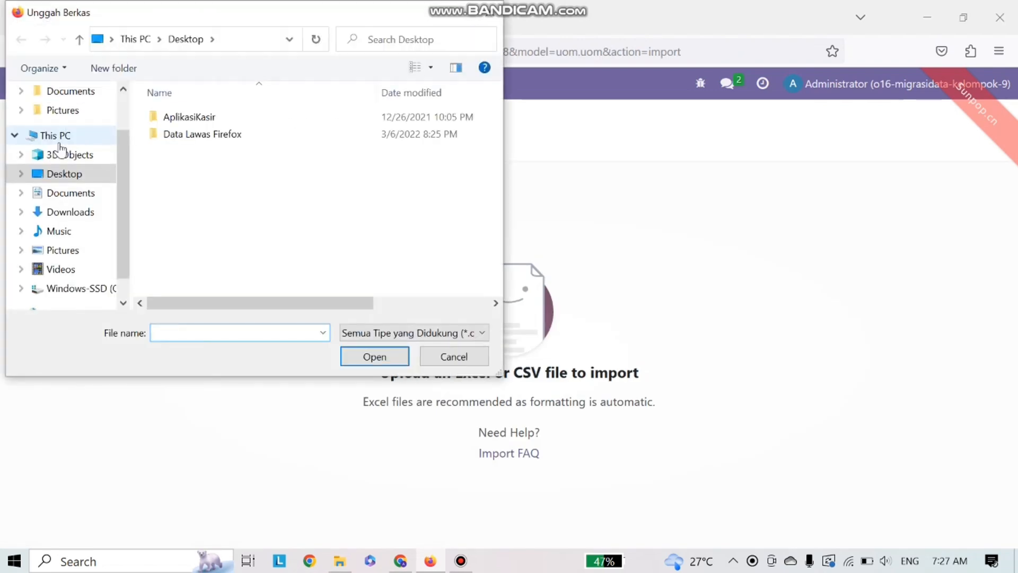
{"action": "left_click", "coordinate": [70, 211]}
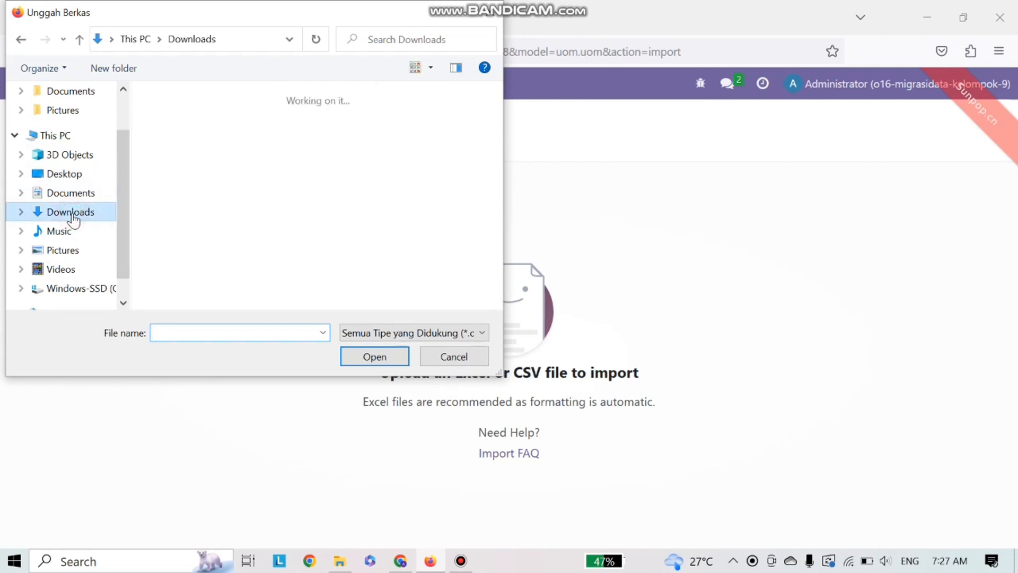
{"action": "scroll", "coordinate": [240, 203], "scroll_direction": "down", "scroll_amount": 5}
{"action": "scroll", "coordinate": [240, 203], "scroll_direction": "down", "scroll_amount": 3}
{"action": "scroll", "coordinate": [240, 201], "scroll_direction": "down", "scroll_amount": 2}
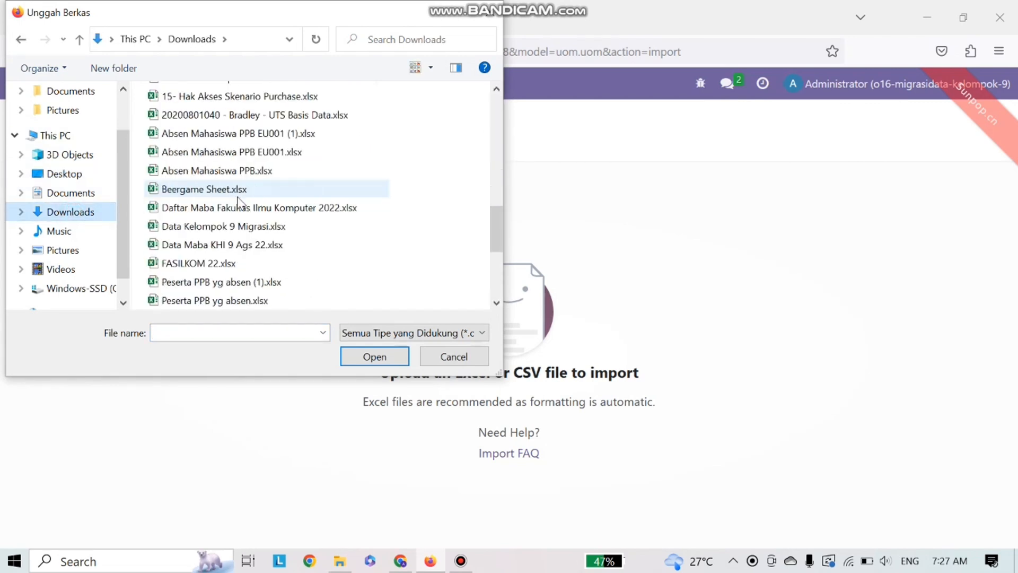
{"action": "left_click", "coordinate": [240, 227]}
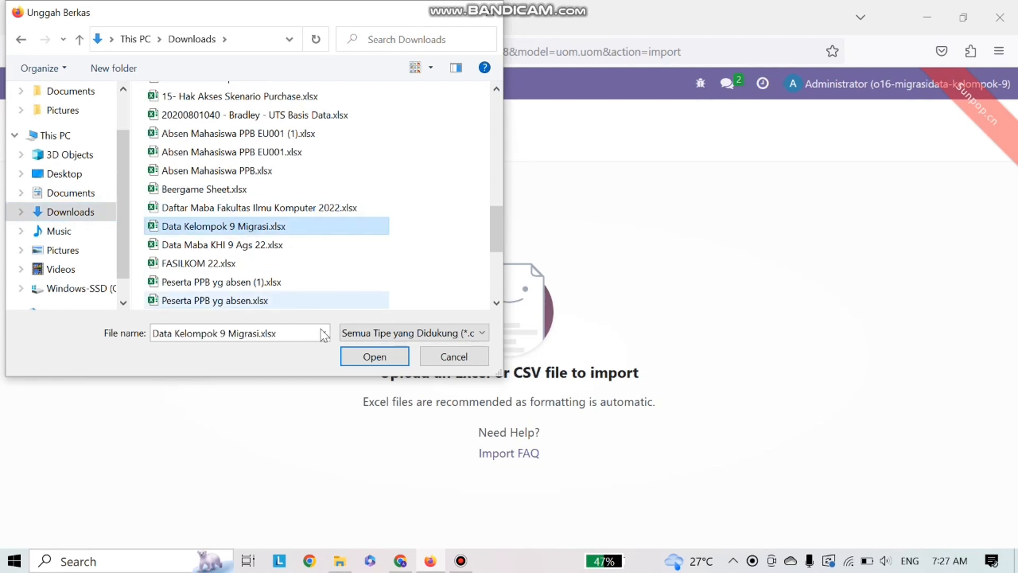
{"action": "left_click", "coordinate": [364, 360]}
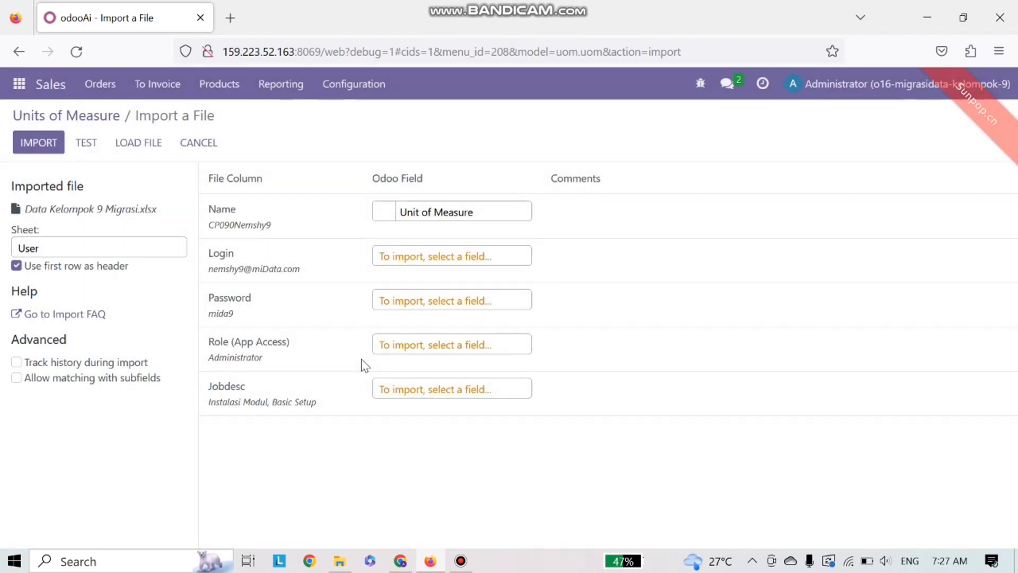
Step: Select the UoM sheet, test the mapping, and import its three units including Karton 24 and Karton 36
{"action": "left_click", "coordinate": [174, 248]}
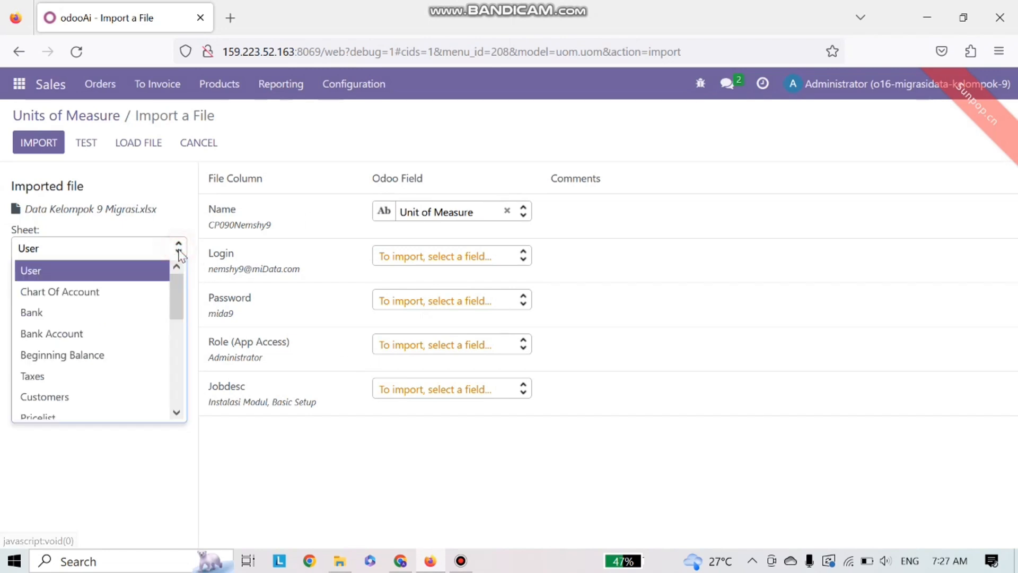
{"action": "scroll", "coordinate": [104, 334], "scroll_direction": "down", "scroll_amount": 5}
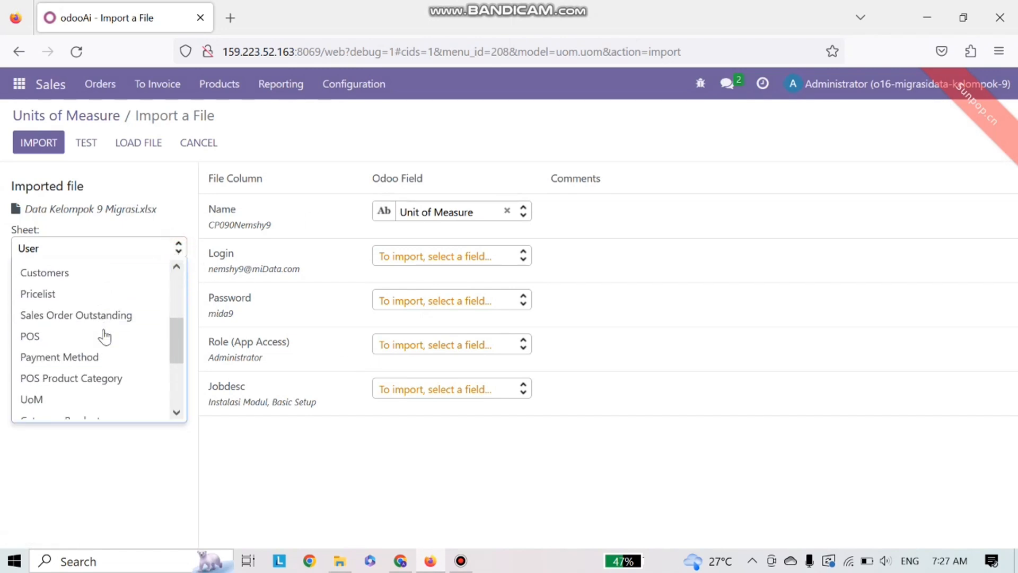
{"action": "scroll", "coordinate": [104, 337], "scroll_direction": "down", "scroll_amount": 3}
{"action": "scroll", "coordinate": [87, 365], "scroll_direction": "up", "scroll_amount": 3}
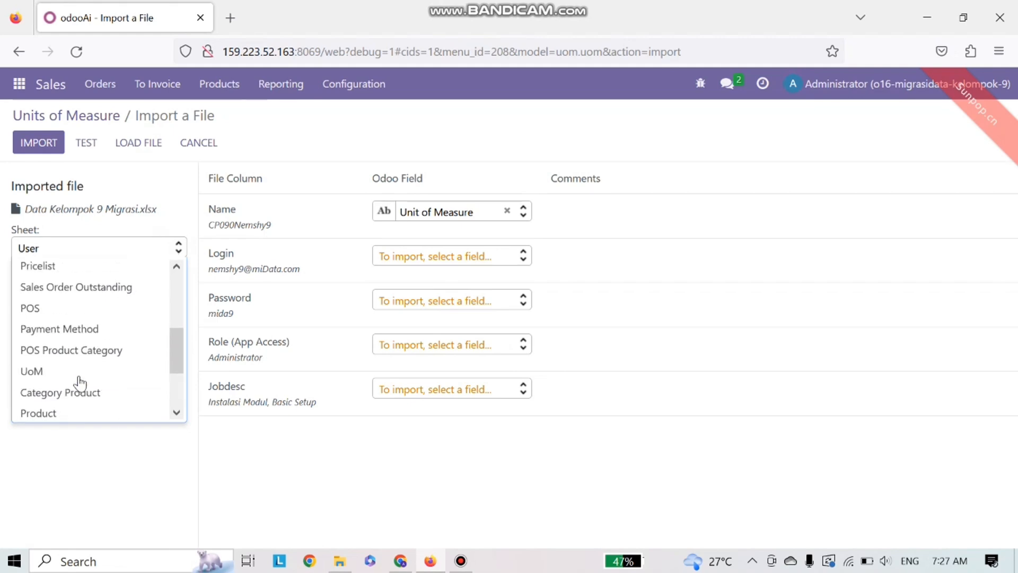
{"action": "left_click", "coordinate": [37, 358]}
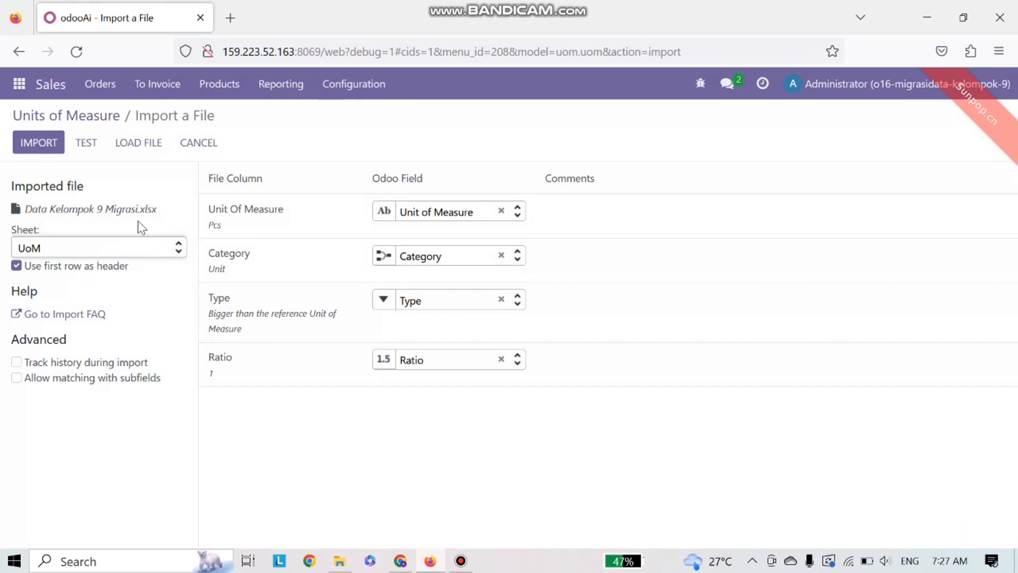
{"action": "left_click", "coordinate": [86, 144]}
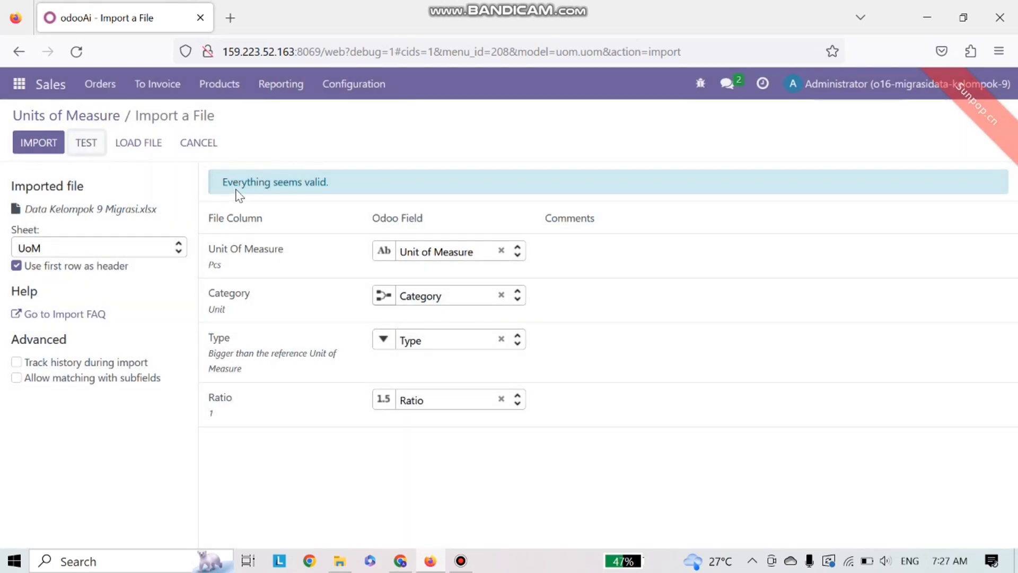
{"action": "left_click", "coordinate": [47, 142]}
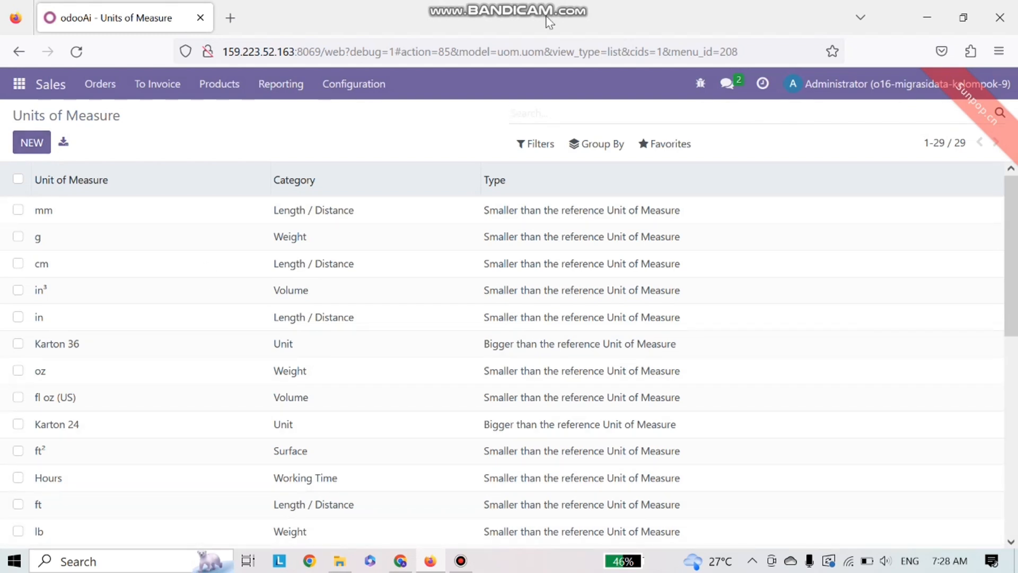
Step: Open Product Categories from Inventory configuration and start a records import
{"action": "left_click", "coordinate": [19, 83]}
{"action": "left_click", "coordinate": [46, 339]}
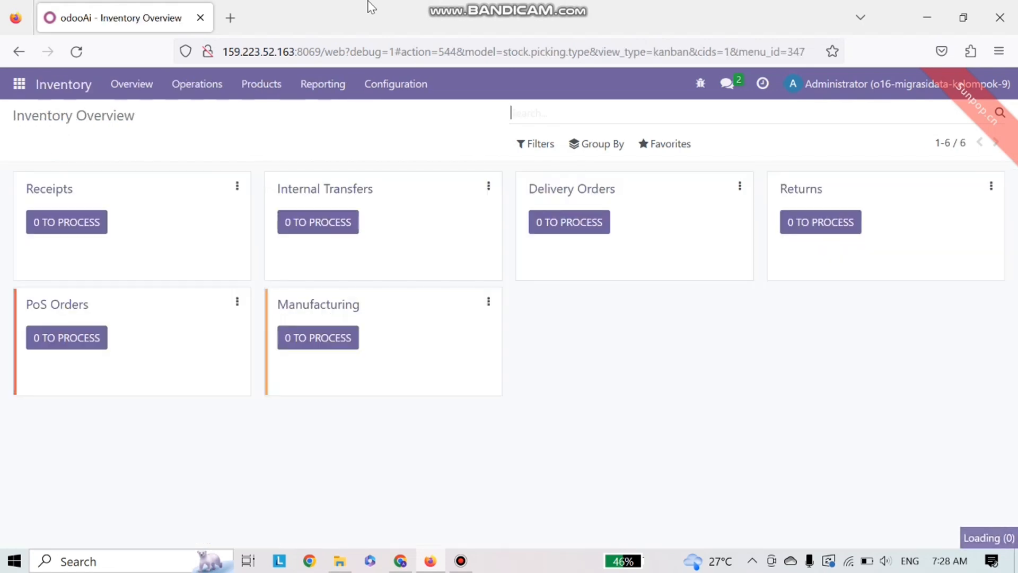
{"action": "left_click", "coordinate": [392, 90]}
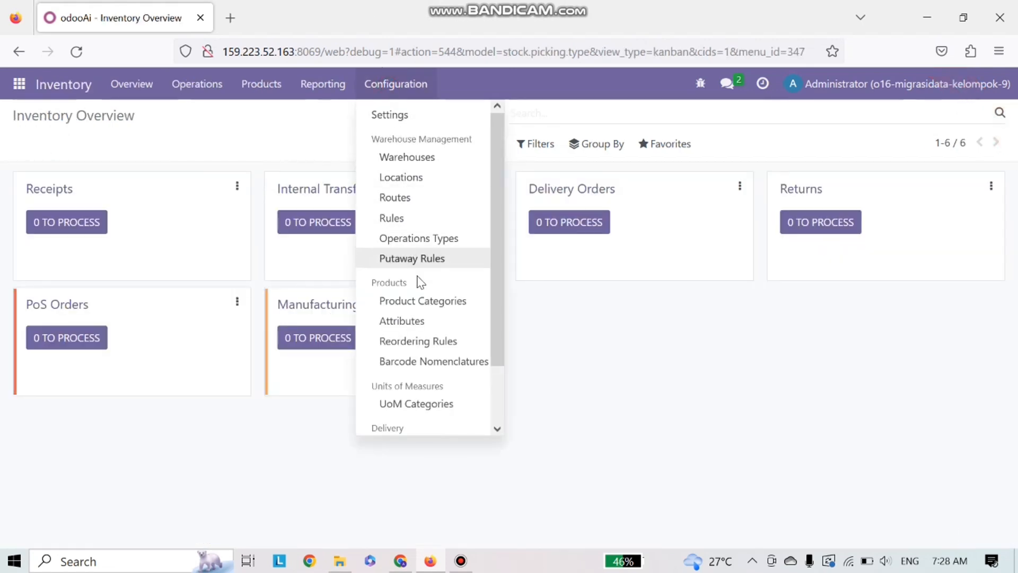
{"action": "left_click", "coordinate": [418, 300]}
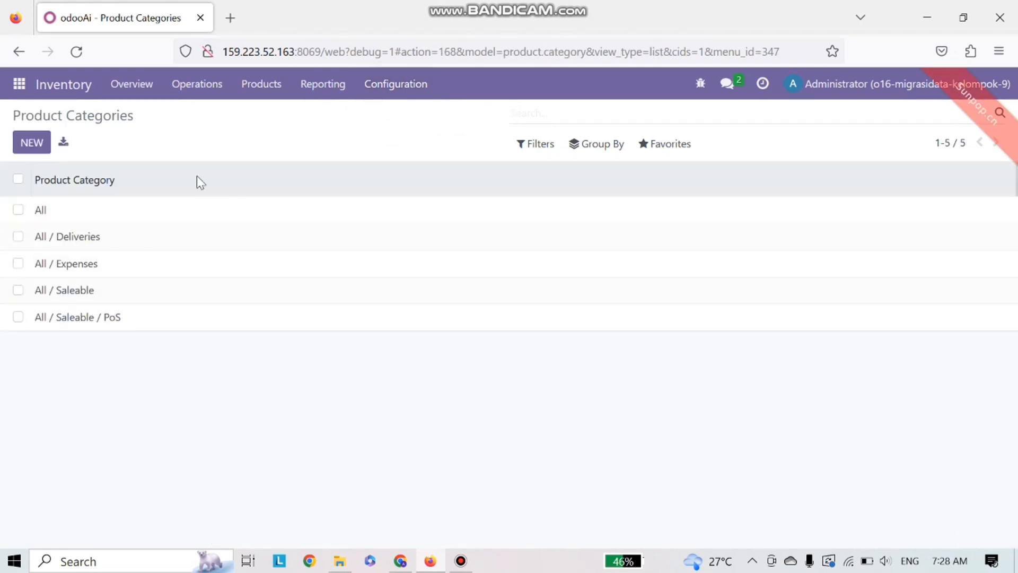
{"action": "left_click", "coordinate": [667, 149]}
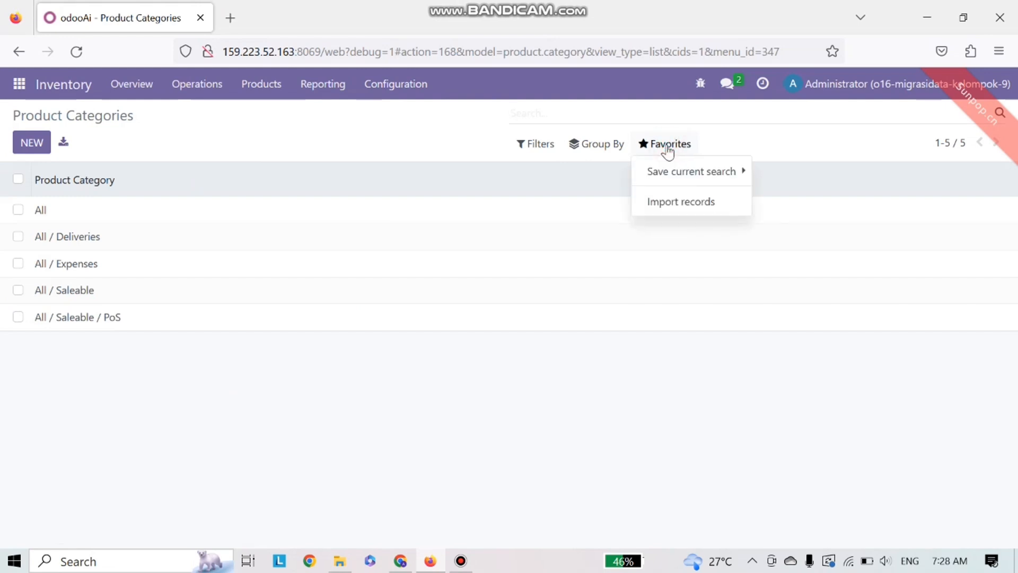
{"action": "left_click", "coordinate": [666, 205]}
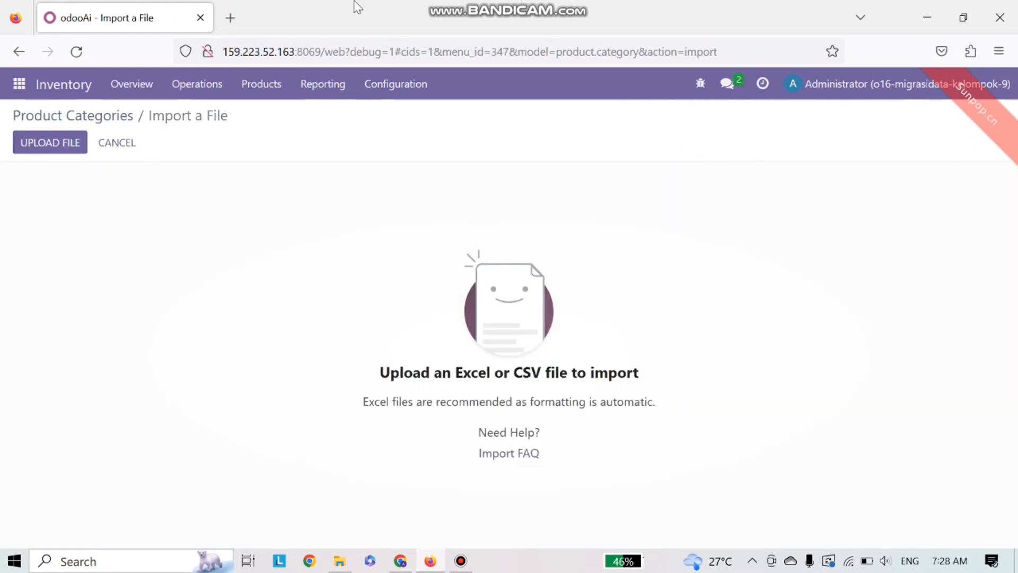
Step: Upload the Data Kelompok 9 Migrasi.xlsx workbook
{"action": "left_click", "coordinate": [62, 143]}
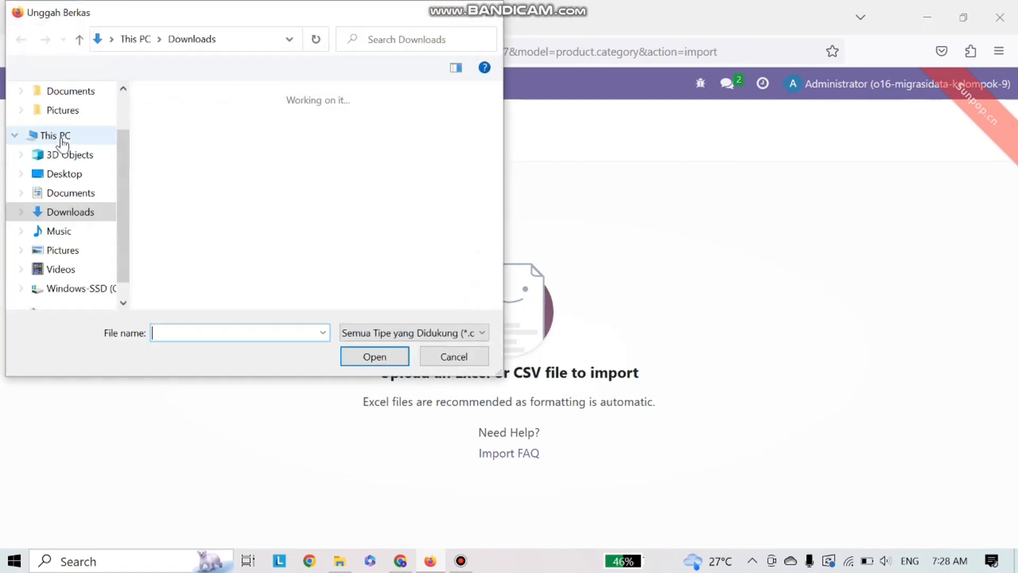
{"action": "scroll", "coordinate": [237, 225], "scroll_direction": "down", "scroll_amount": 6}
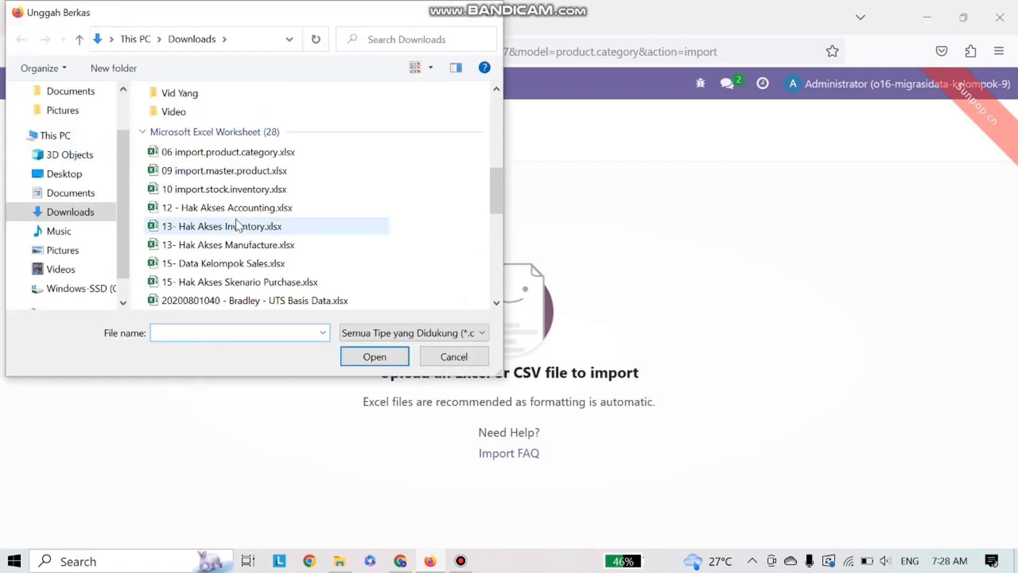
{"action": "scroll", "coordinate": [237, 226], "scroll_direction": "down", "scroll_amount": 2}
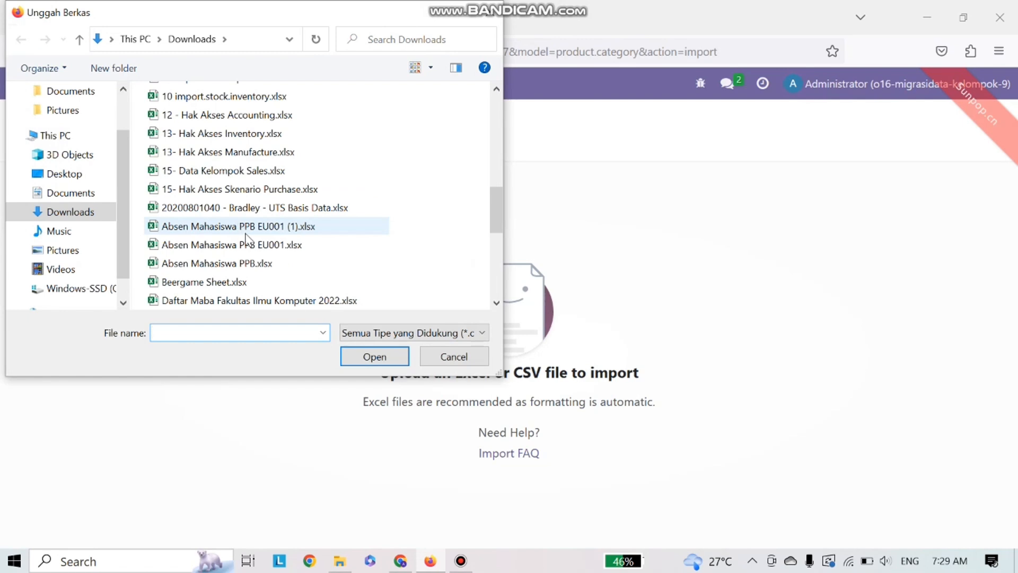
{"action": "scroll", "coordinate": [247, 239], "scroll_direction": "down", "scroll_amount": 3}
{"action": "left_click", "coordinate": [245, 133]}
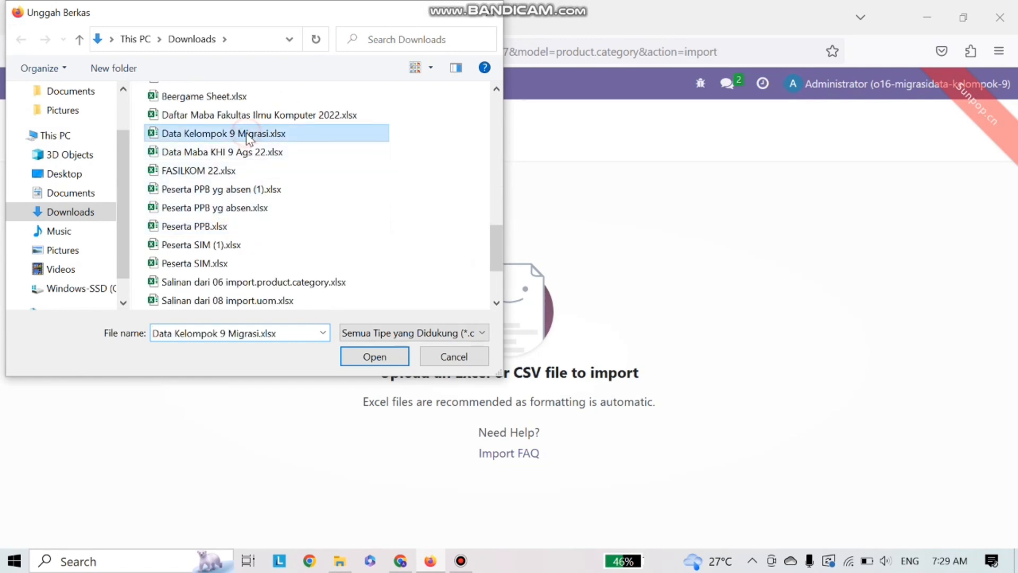
{"action": "left_click", "coordinate": [350, 360]}
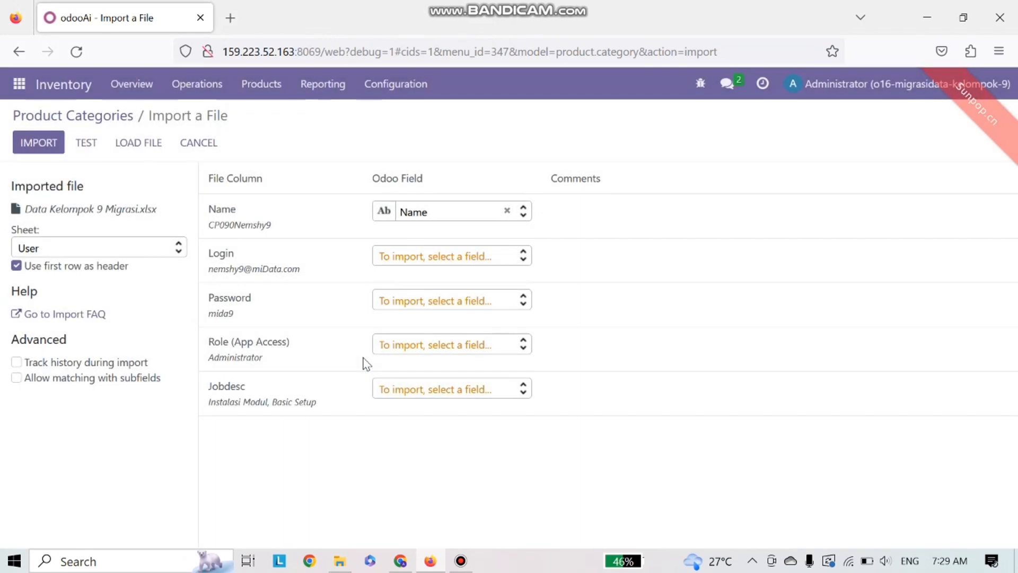
Step: Select the Category Product sheet and import it as product categories
{"action": "left_click", "coordinate": [137, 249]}
{"action": "scroll", "coordinate": [121, 335], "scroll_direction": "down", "scroll_amount": 1}
{"action": "scroll", "coordinate": [120, 336], "scroll_direction": "down", "scroll_amount": 5}
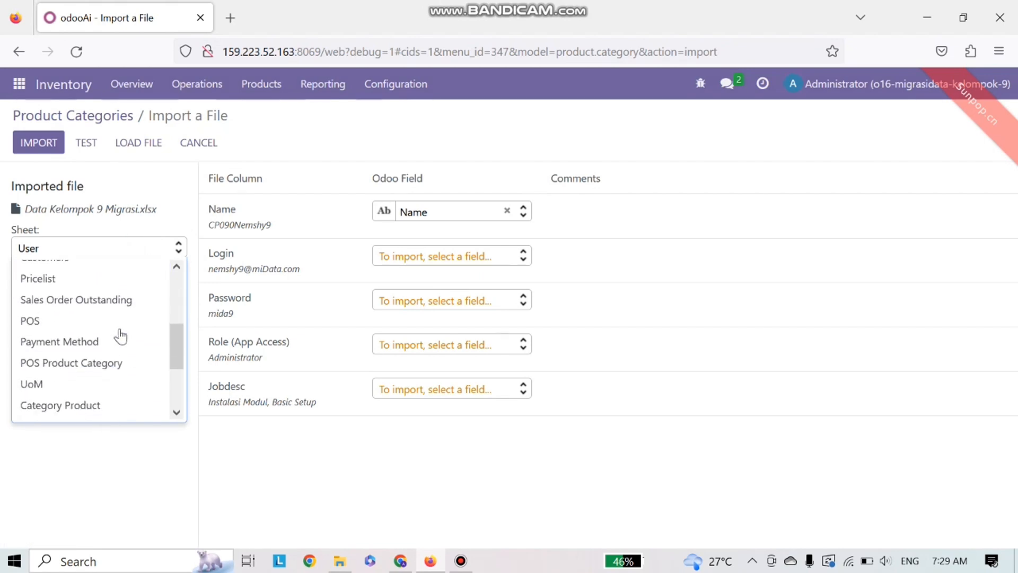
{"action": "scroll", "coordinate": [120, 337], "scroll_direction": "down", "scroll_amount": 2}
{"action": "left_click", "coordinate": [96, 313]}
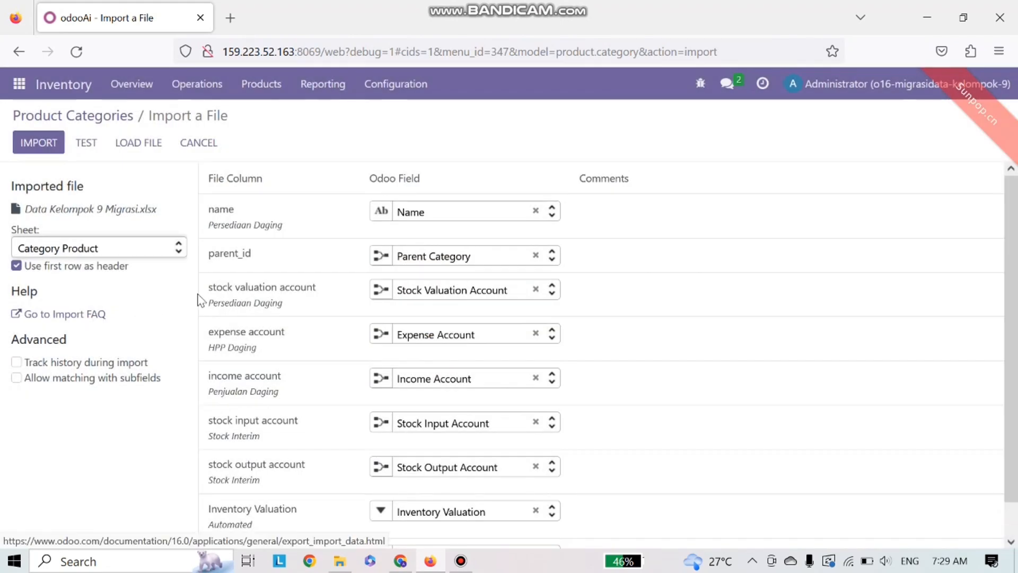
{"action": "scroll", "coordinate": [300, 297], "scroll_direction": "down", "scroll_amount": 1}
{"action": "scroll", "coordinate": [299, 296], "scroll_direction": "up", "scroll_amount": 1}
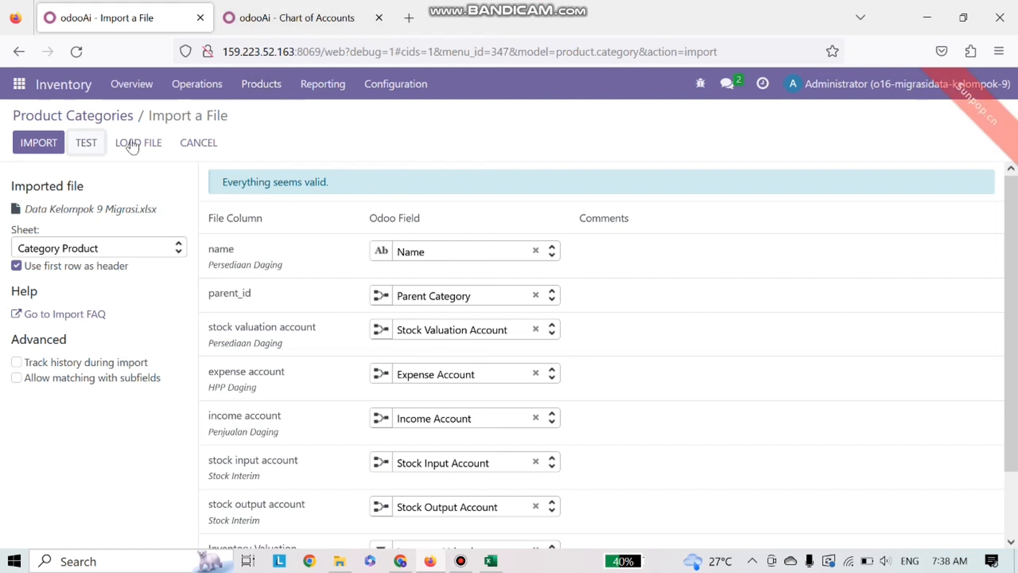
{"action": "left_click", "coordinate": [38, 138]}
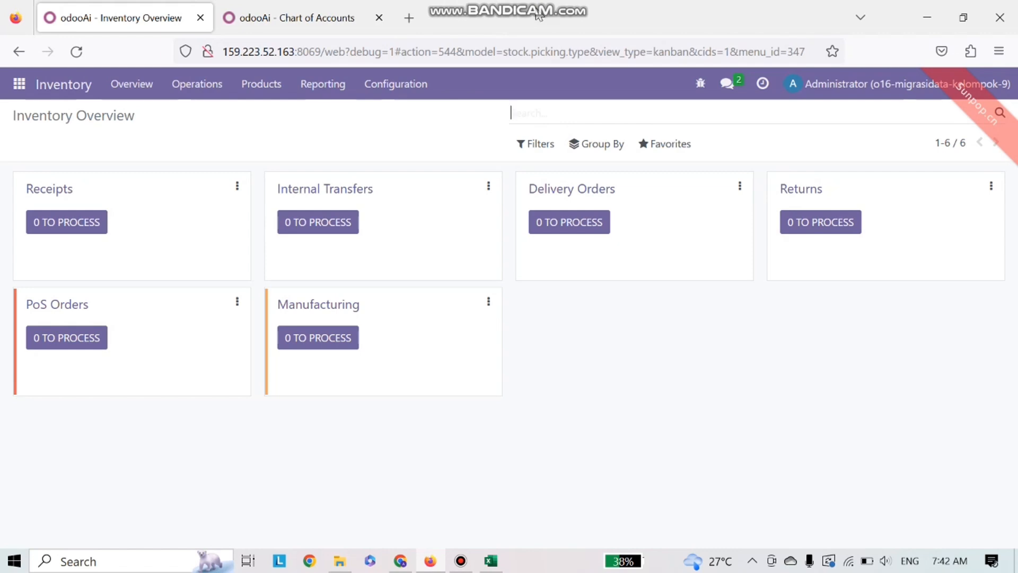
Step: Start a new records import from the Products list
{"action": "left_click", "coordinate": [268, 92]}
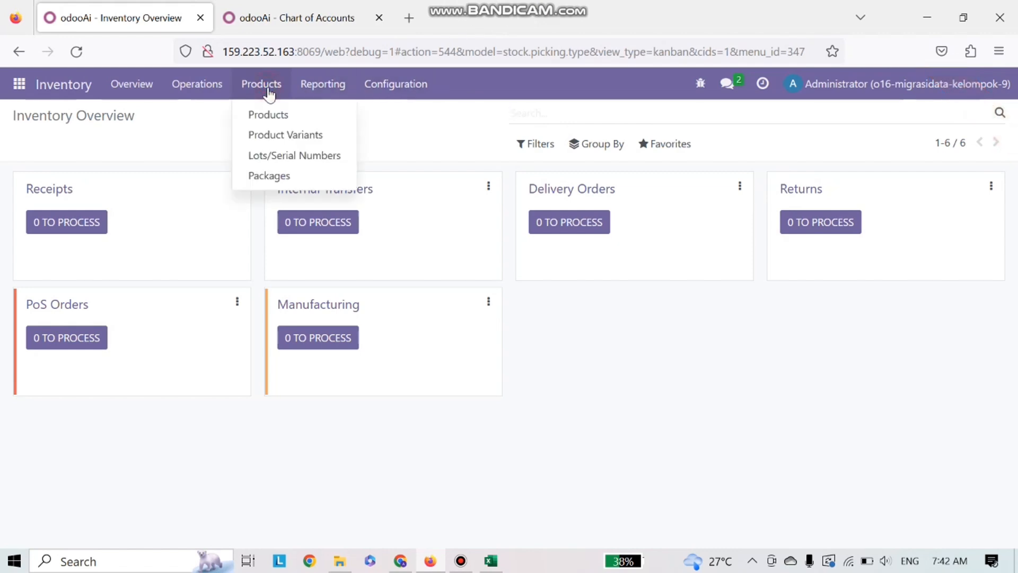
{"action": "left_click", "coordinate": [281, 117]}
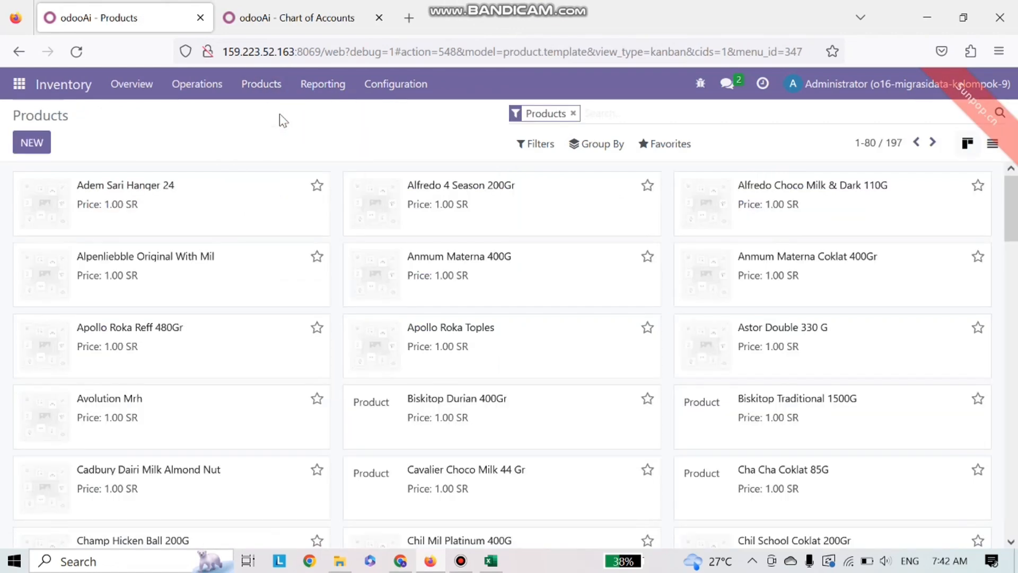
{"action": "left_click", "coordinate": [671, 148]}
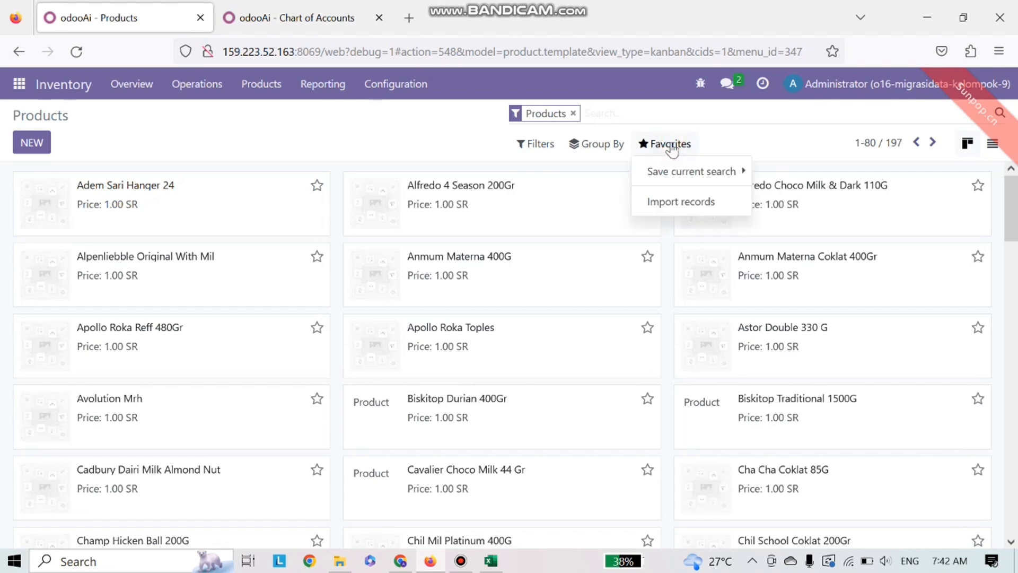
{"action": "left_click", "coordinate": [661, 204]}
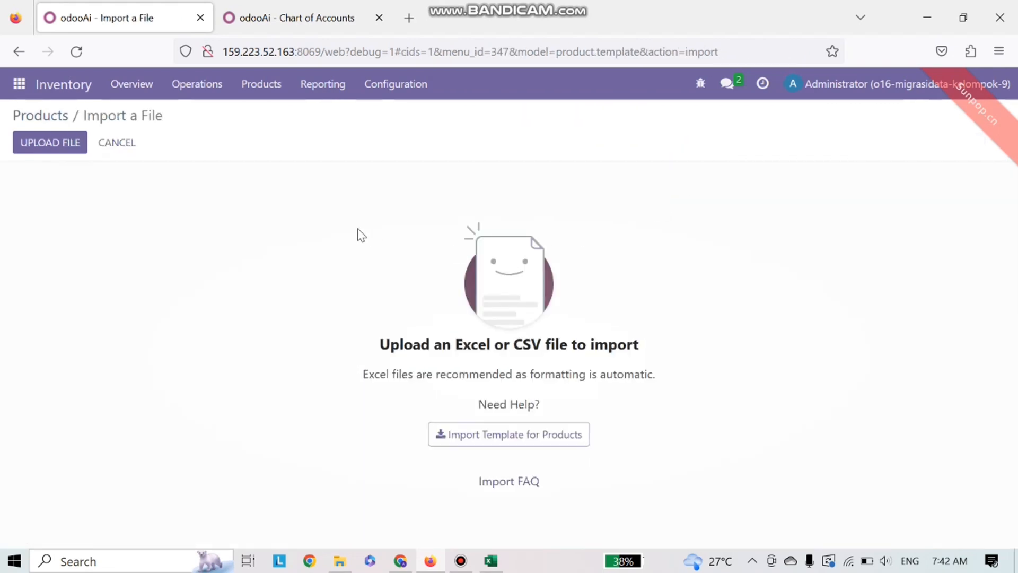
Step: Upload the Data Kelompok 9 Migrasi.xlsx workbook into the Products import
{"action": "left_click", "coordinate": [60, 146]}
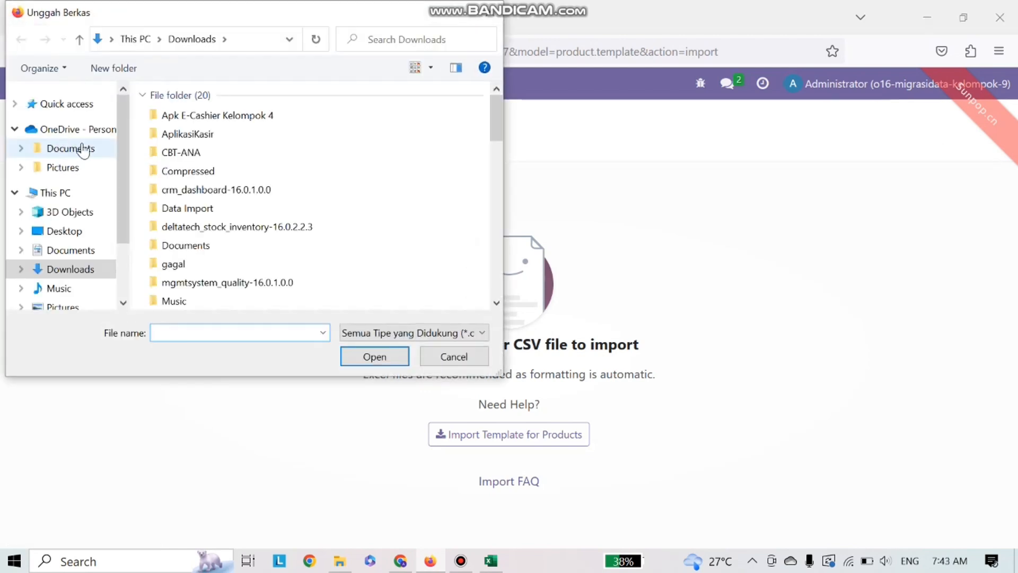
{"action": "scroll", "coordinate": [237, 225], "scroll_direction": "down", "scroll_amount": 6}
{"action": "scroll", "coordinate": [239, 228], "scroll_direction": "down", "scroll_amount": 3}
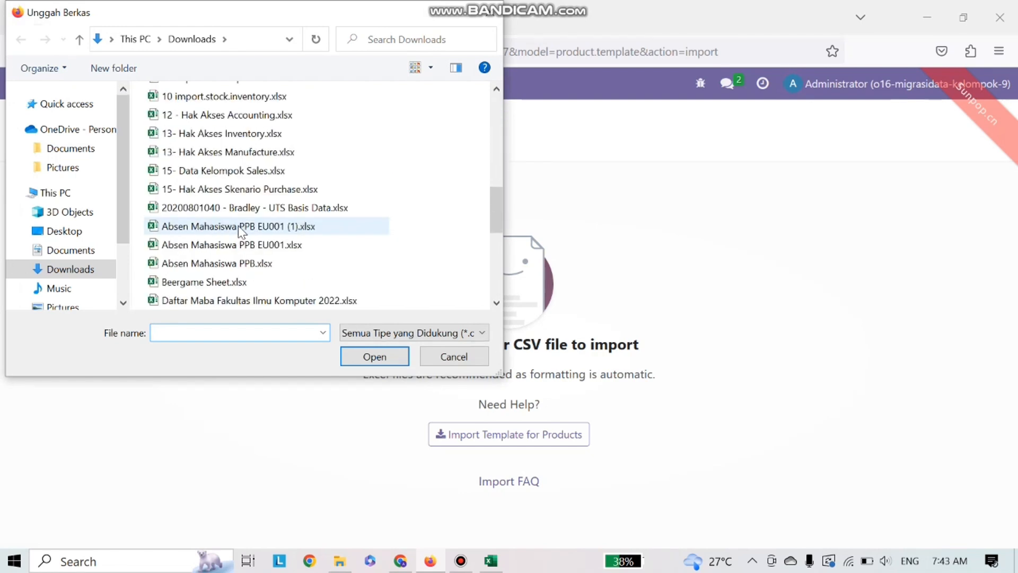
{"action": "left_click", "coordinate": [252, 227]}
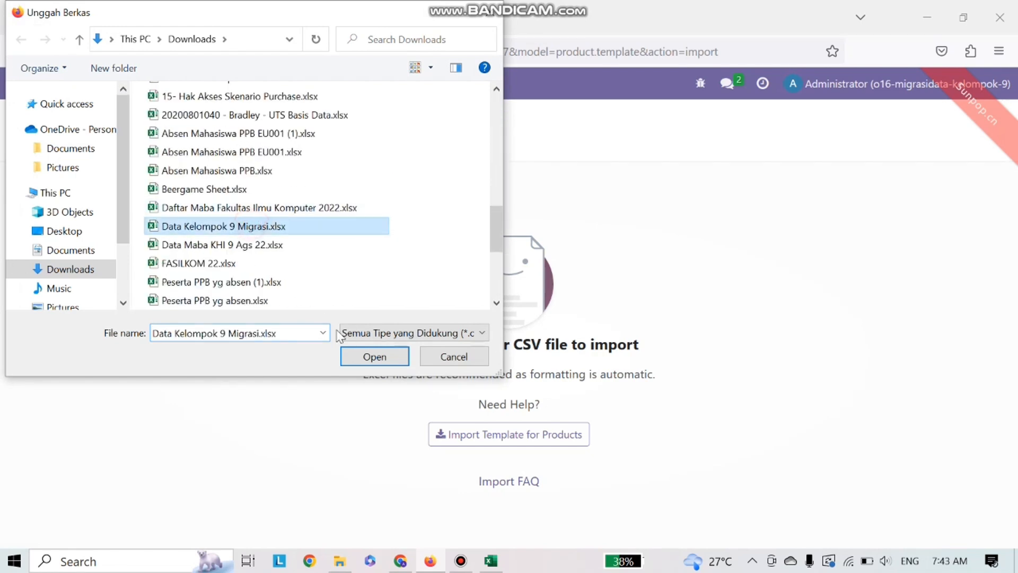
{"action": "left_click", "coordinate": [374, 357]}
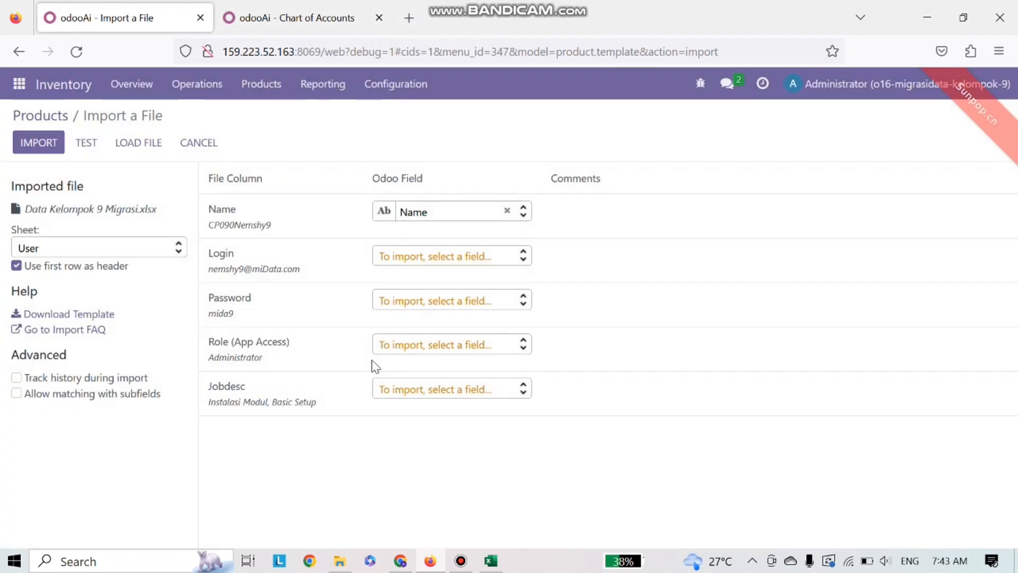
Step: Select the Product sheet, test the mapping, and import the 195 products
{"action": "left_click", "coordinate": [181, 252]}
{"action": "scroll", "coordinate": [110, 351], "scroll_direction": "down", "scroll_amount": 4}
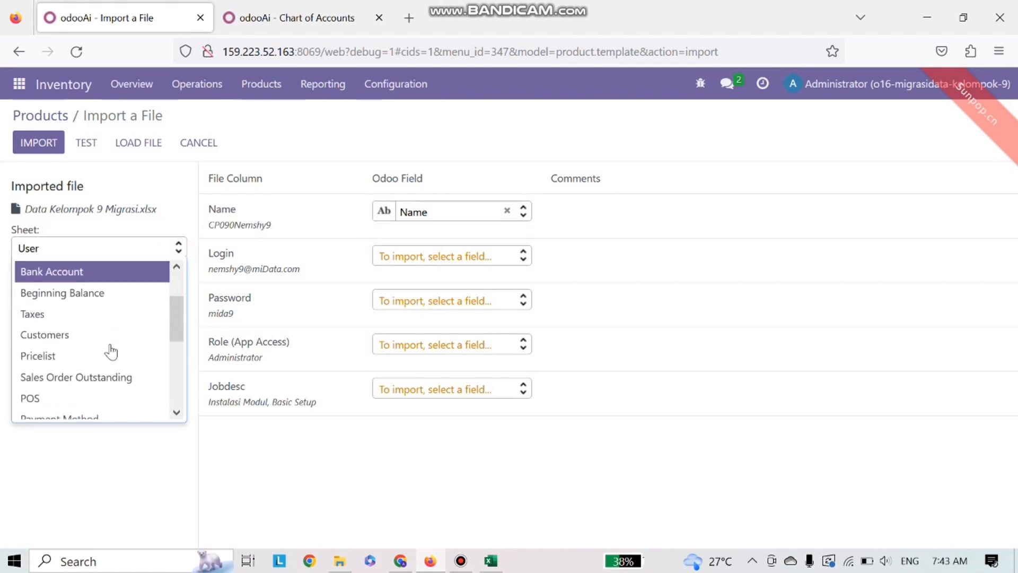
{"action": "scroll", "coordinate": [110, 351], "scroll_direction": "down", "scroll_amount": 2}
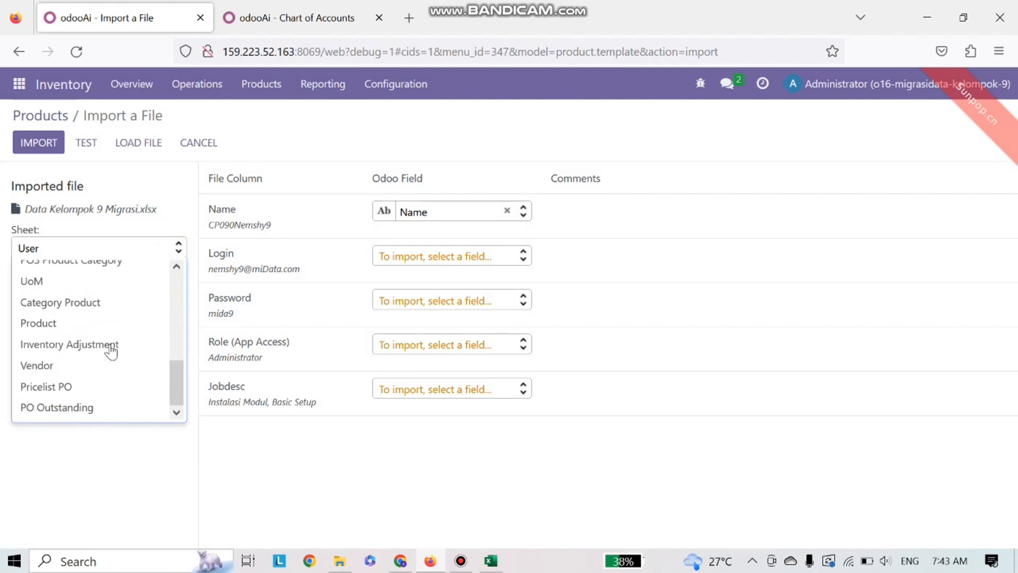
{"action": "left_click", "coordinate": [64, 324]}
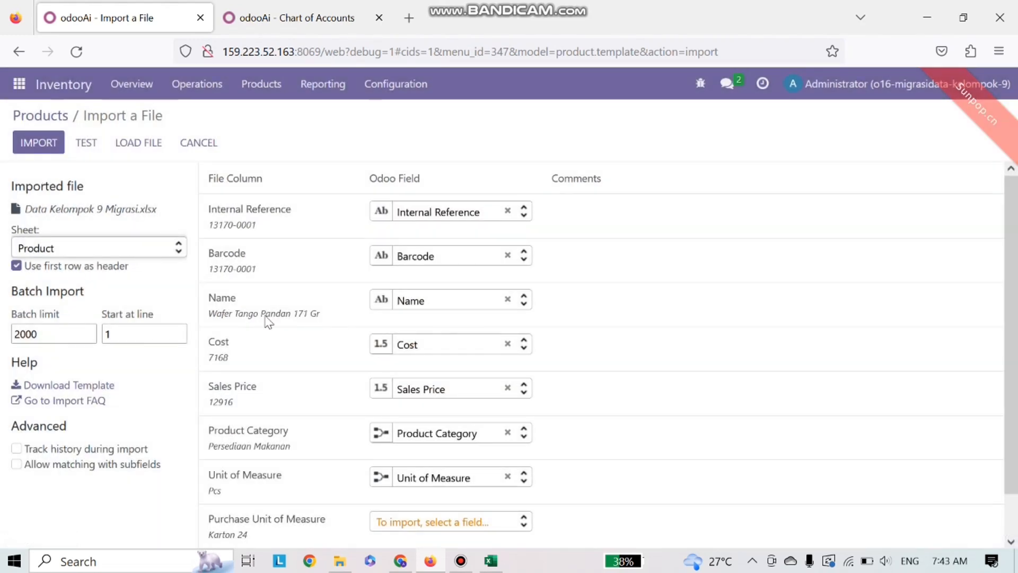
{"action": "left_click", "coordinate": [86, 142]}
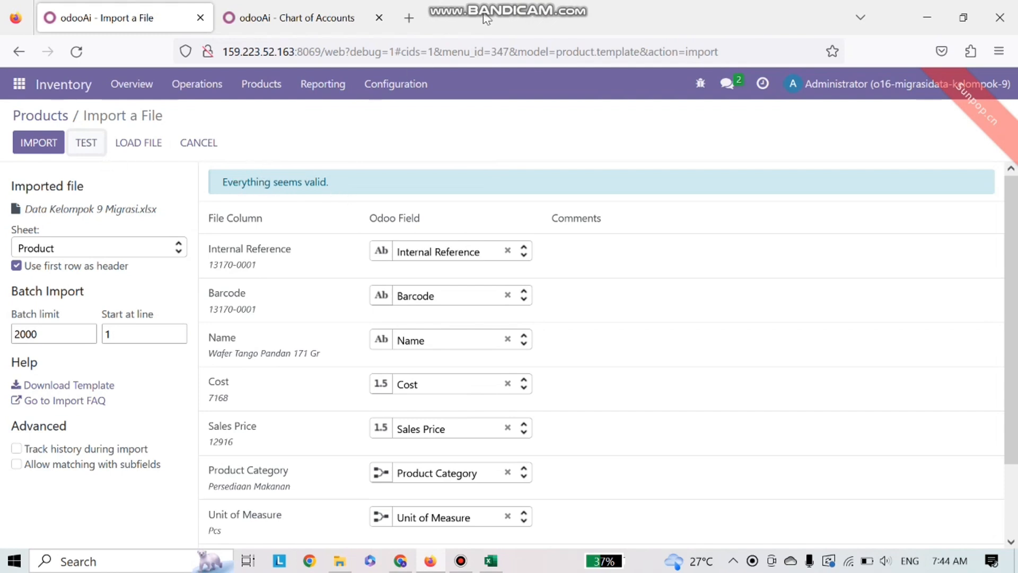
{"action": "left_click", "coordinate": [43, 144]}
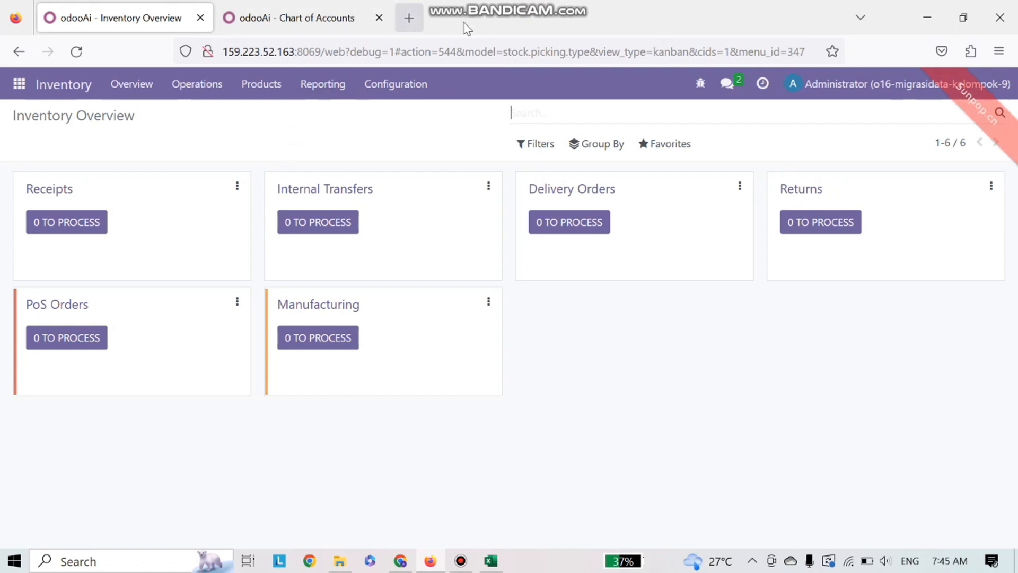
Step: Start a records import from the Inventory Adjustments list
{"action": "left_click", "coordinate": [197, 91]}
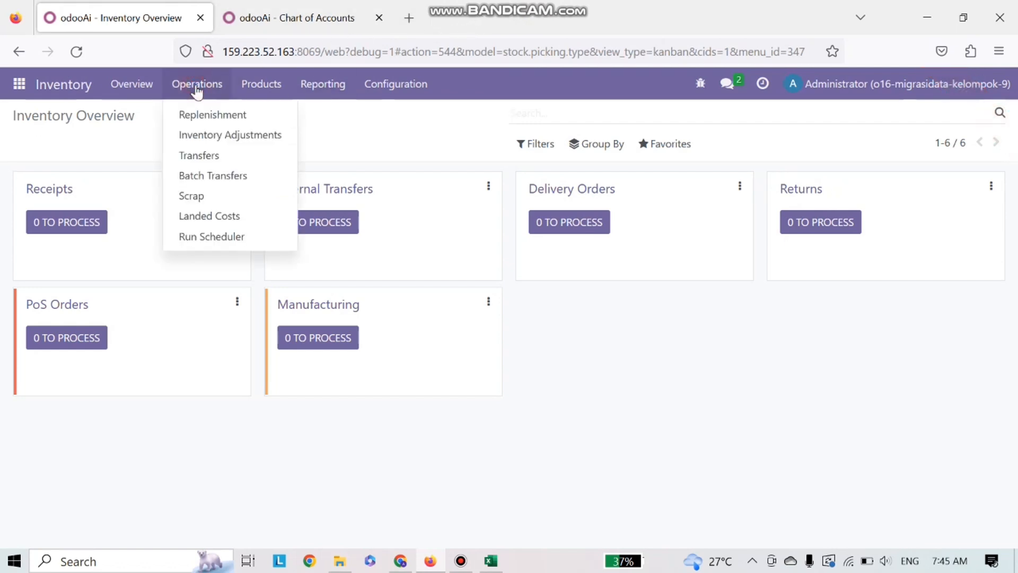
{"action": "left_click", "coordinate": [213, 137]}
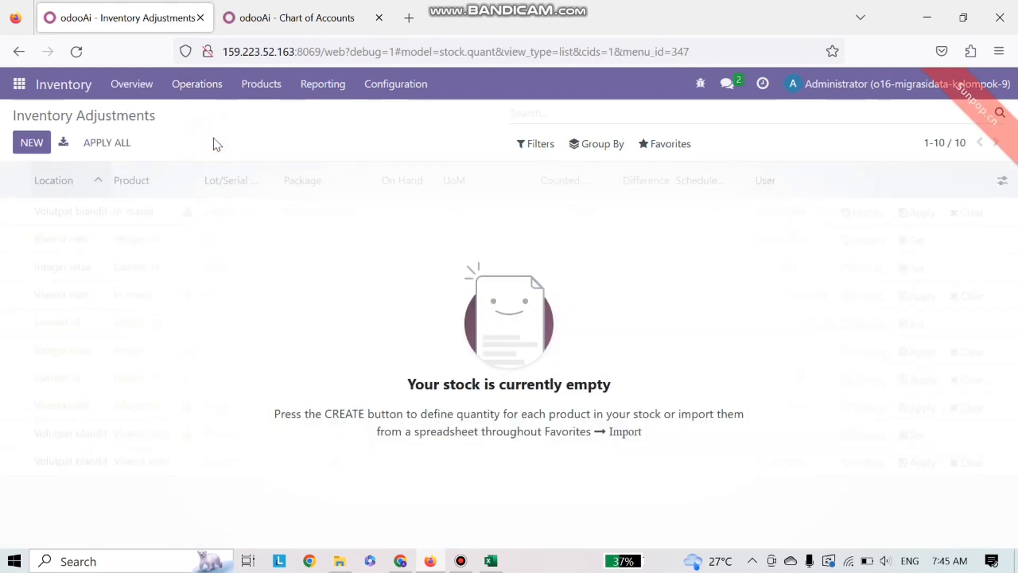
{"action": "left_click", "coordinate": [667, 144]}
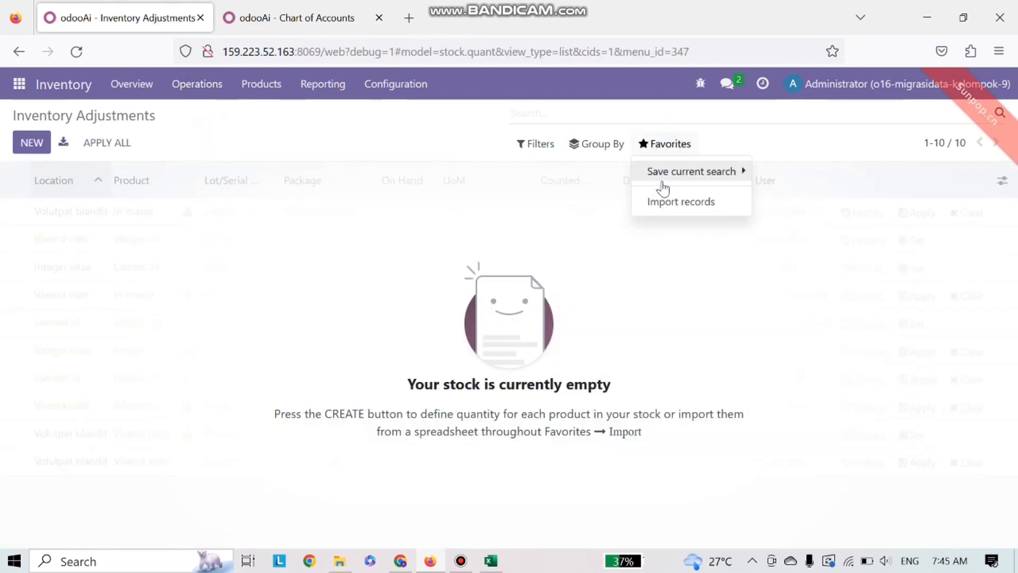
{"action": "left_click", "coordinate": [663, 204]}
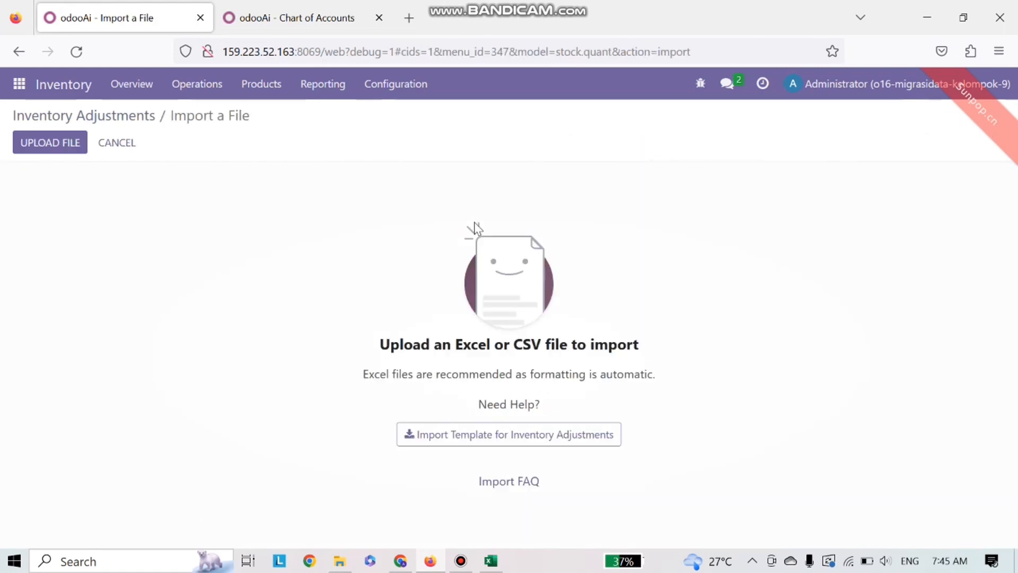
Step: Upload Data Kelompok 9 Migrasi.xlsx into the Inventory Adjustments import
{"action": "left_click", "coordinate": [51, 142]}
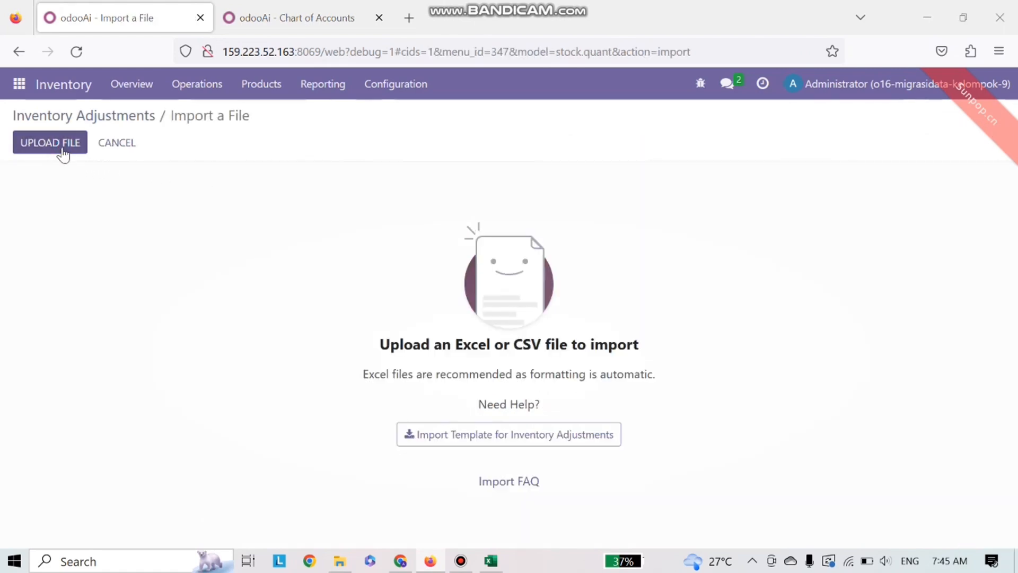
{"action": "scroll", "coordinate": [232, 212], "scroll_direction": "down", "scroll_amount": 5}
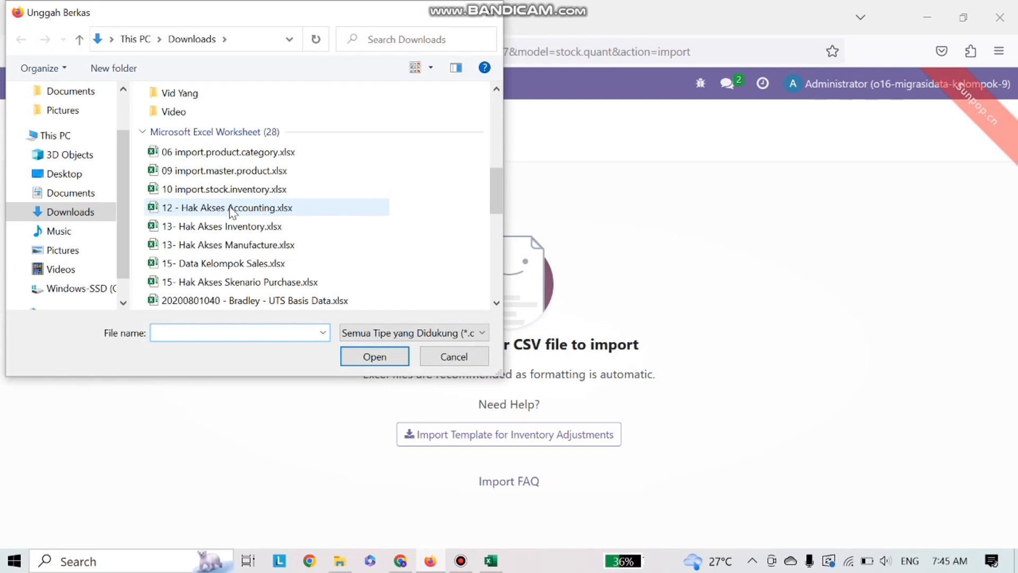
{"action": "scroll", "coordinate": [232, 212], "scroll_direction": "down", "scroll_amount": 3}
{"action": "left_click", "coordinate": [231, 225]}
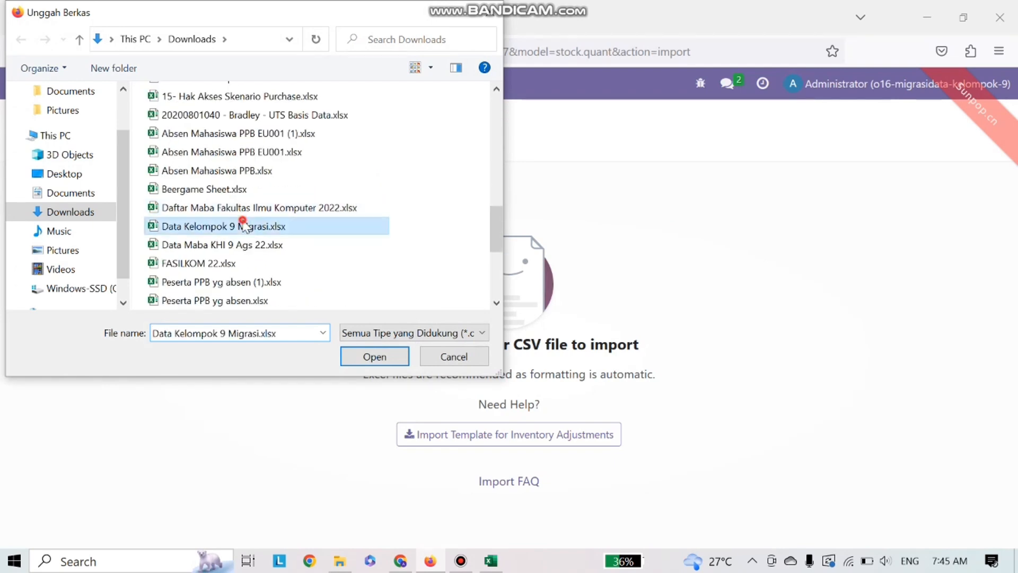
{"action": "left_click", "coordinate": [368, 358]}
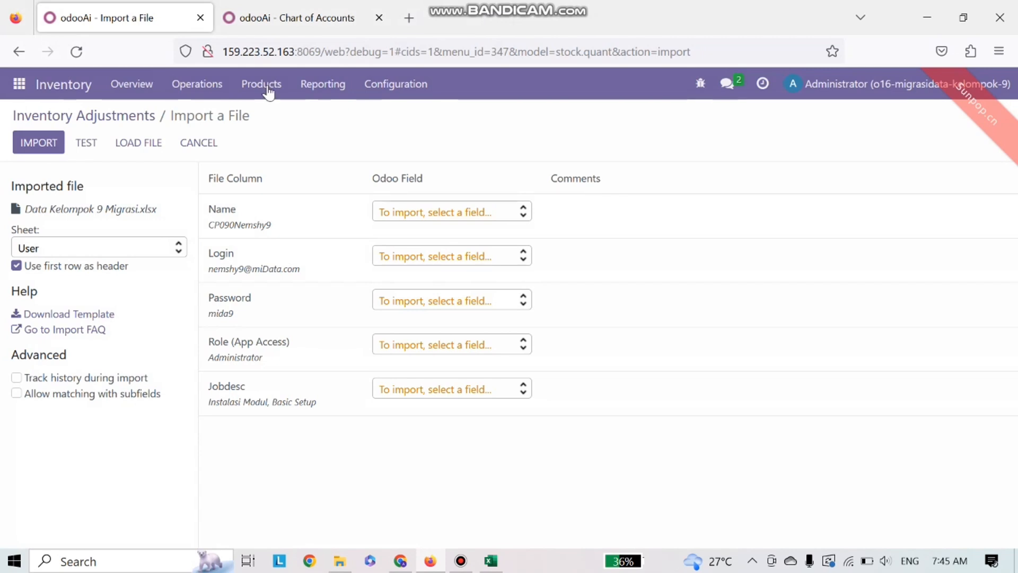
Step: Import the Inventory Adjustment sheet's 195 location, product and counted-quantity records
{"action": "left_click", "coordinate": [176, 250]}
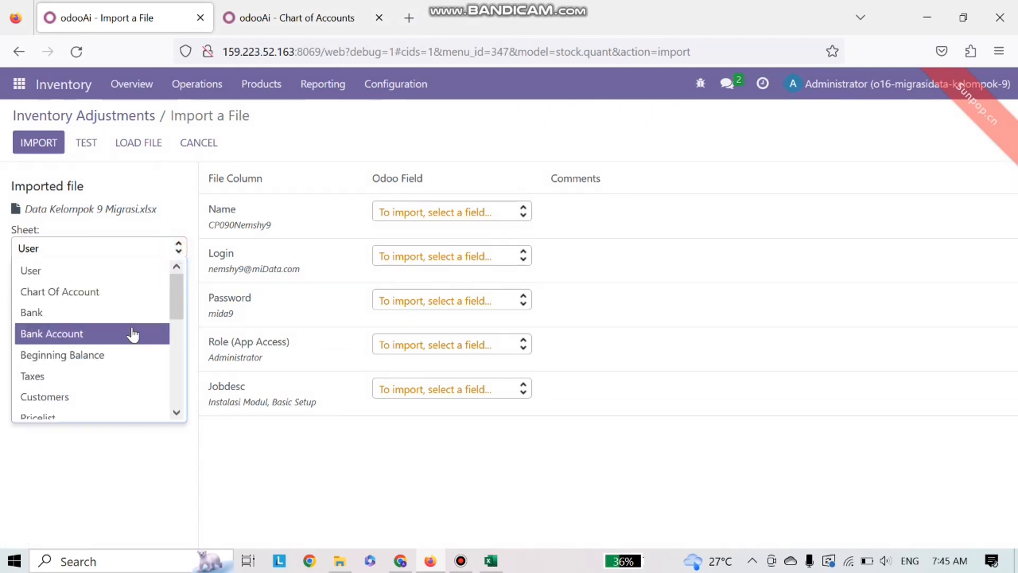
{"action": "scroll", "coordinate": [132, 335], "scroll_direction": "down", "scroll_amount": 6}
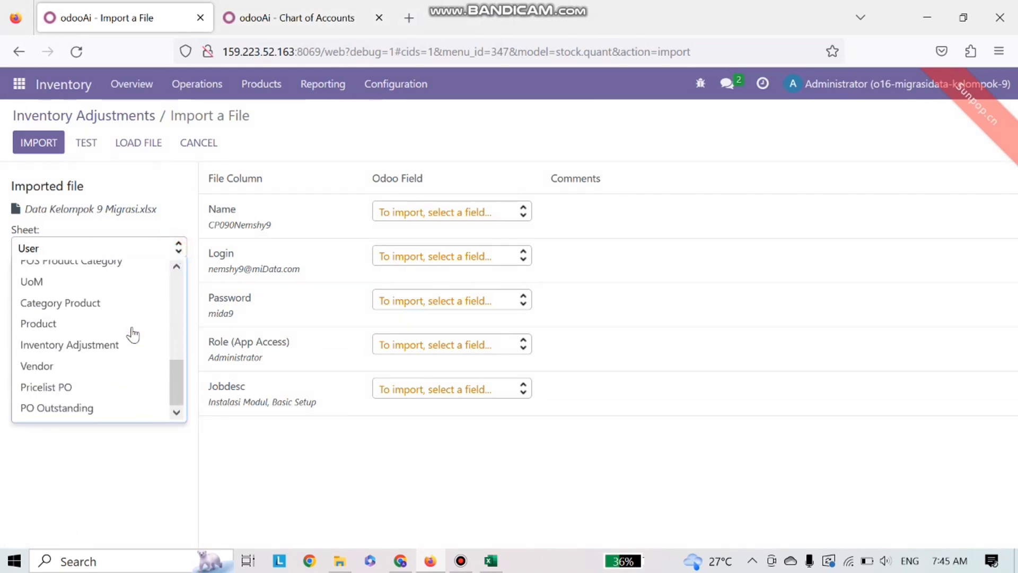
{"action": "left_click", "coordinate": [108, 343]}
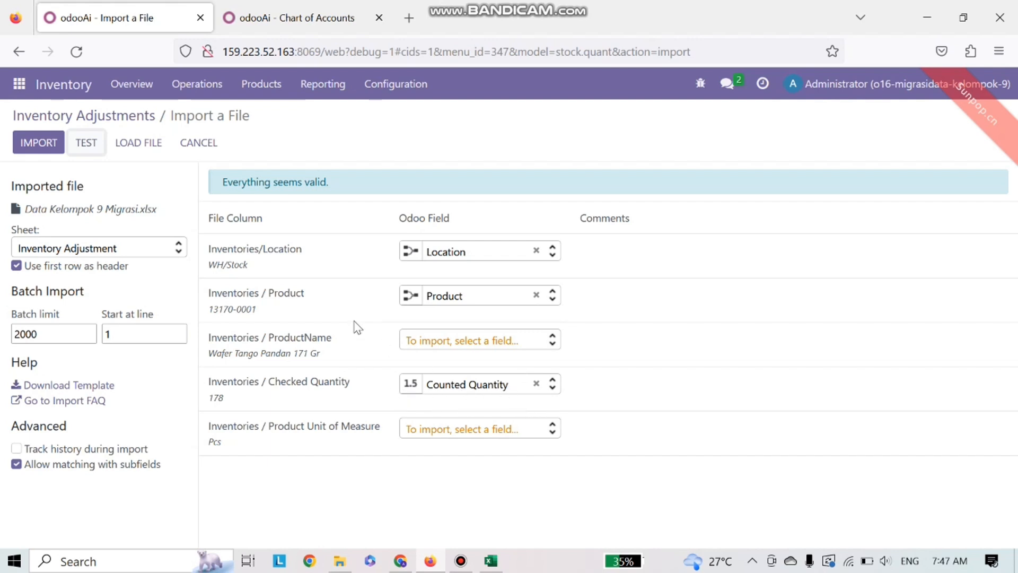
{"action": "left_click", "coordinate": [41, 144]}
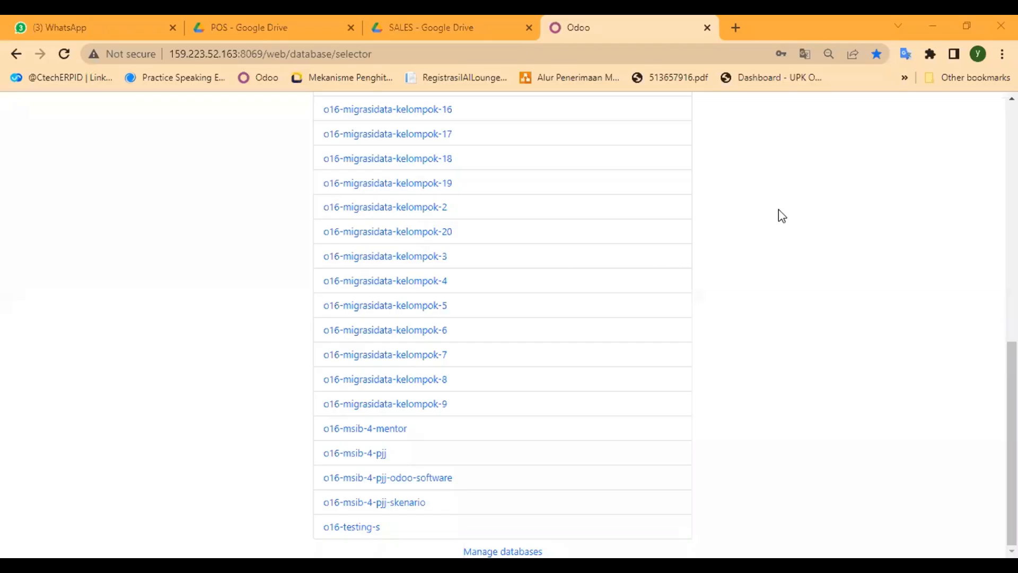
Step: Open the o16-migrasidata-kelompok-9 database from the database selector list
{"action": "scroll", "coordinate": [609, 332], "scroll_direction": "up", "scroll_amount": 10}
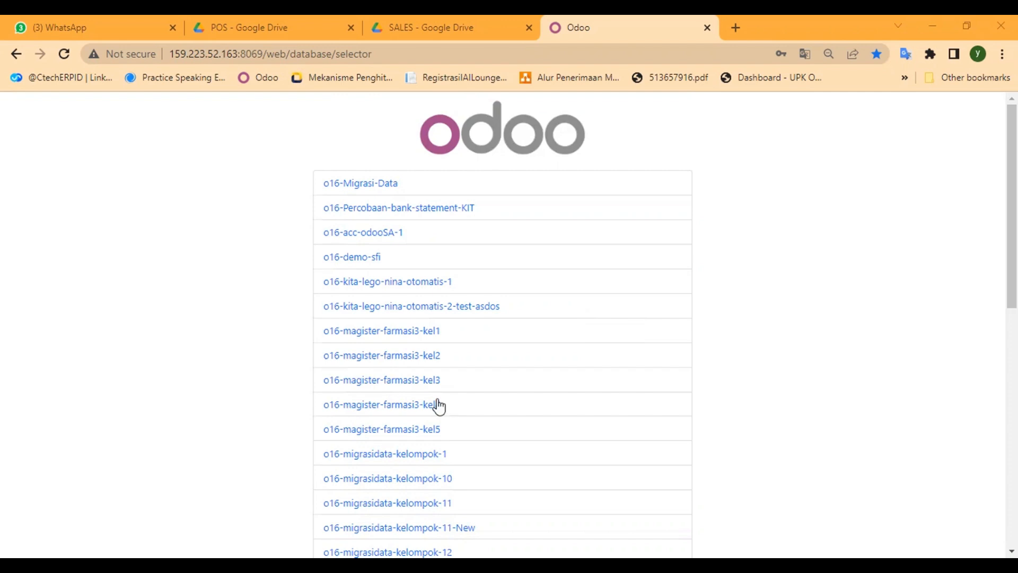
{"action": "scroll", "coordinate": [438, 406], "scroll_direction": "down", "scroll_amount": 4}
{"action": "scroll", "coordinate": [438, 406], "scroll_direction": "down", "scroll_amount": 6}
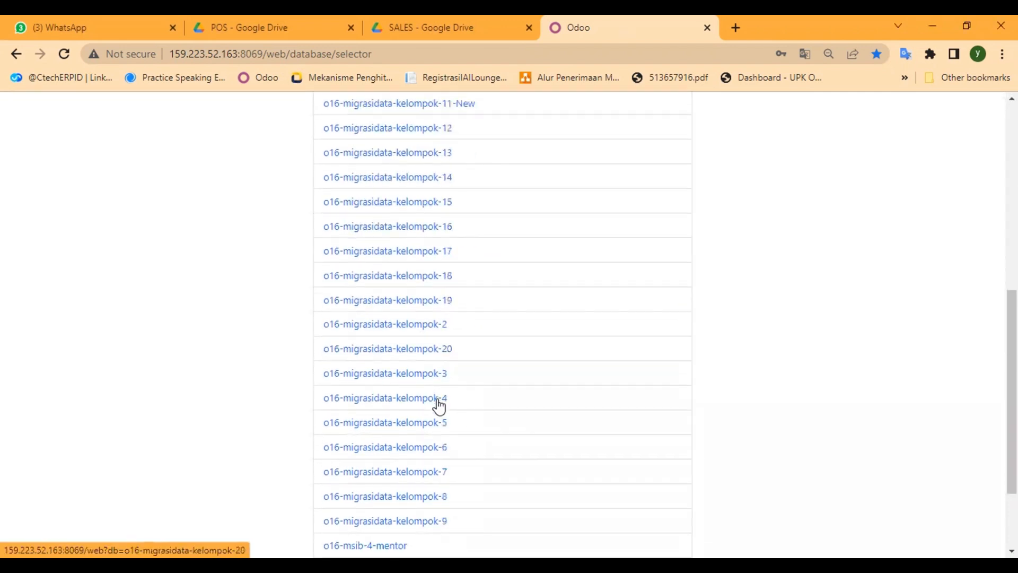
{"action": "left_click", "coordinate": [406, 431]}
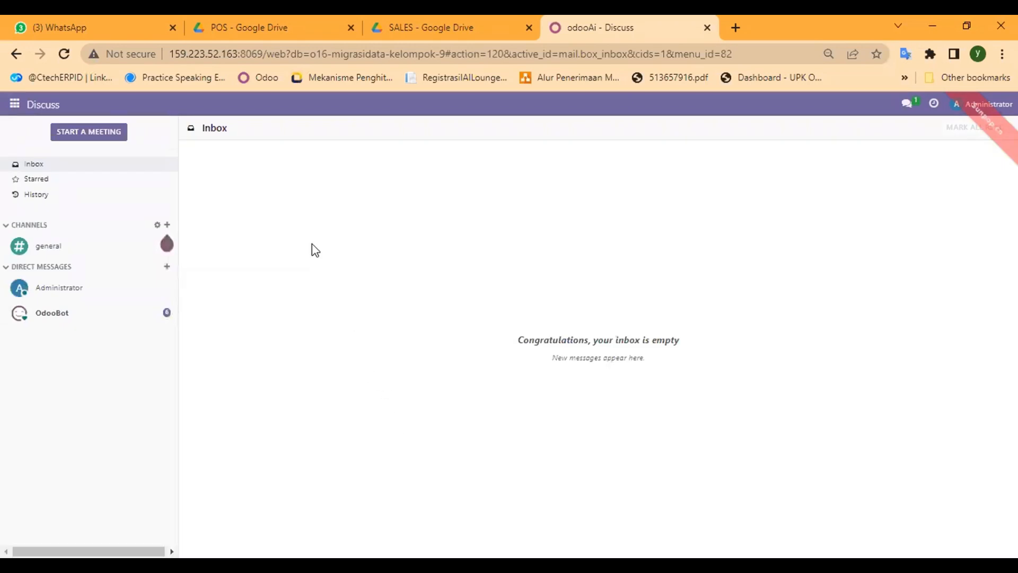
Step: Start a records import from the Sales app's Customers list
{"action": "left_click", "coordinate": [16, 105]}
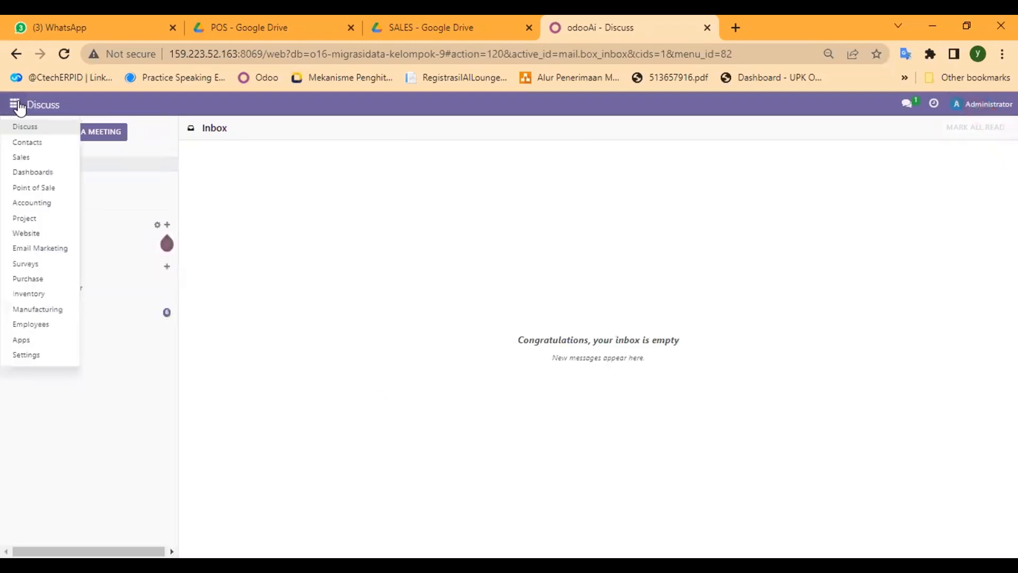
{"action": "left_click", "coordinate": [44, 158]}
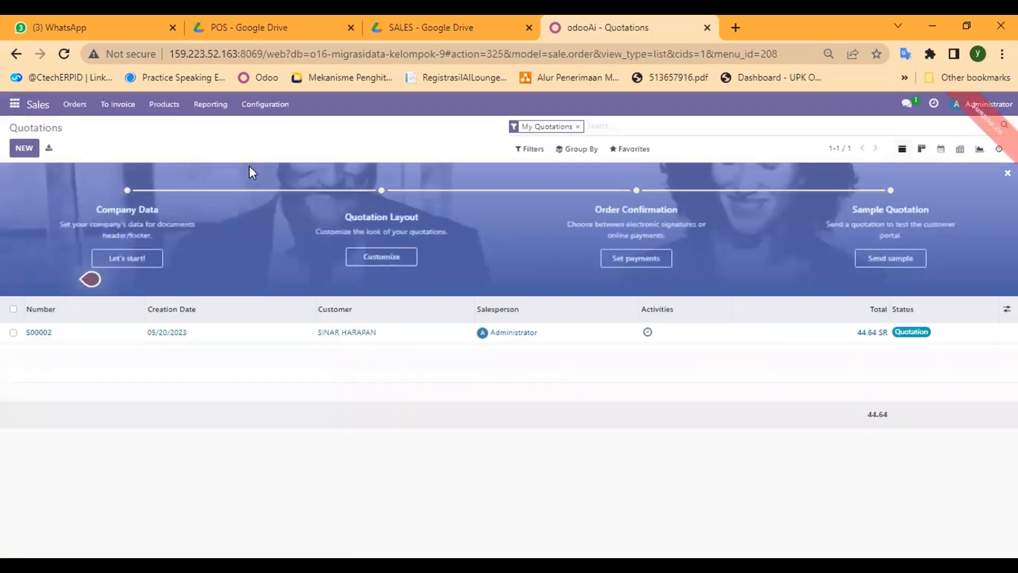
{"action": "left_click", "coordinate": [77, 105]}
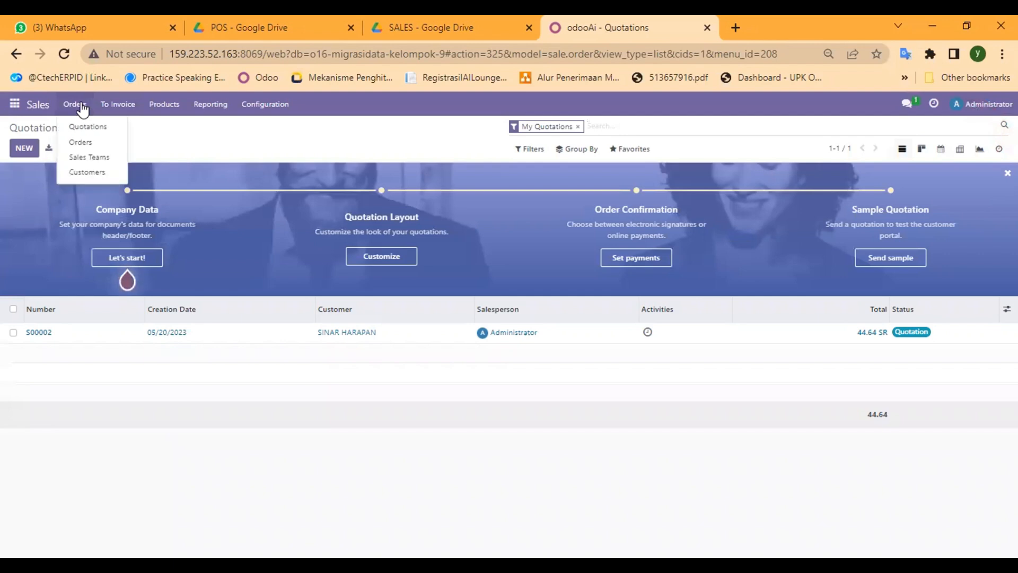
{"action": "left_click", "coordinate": [106, 171]}
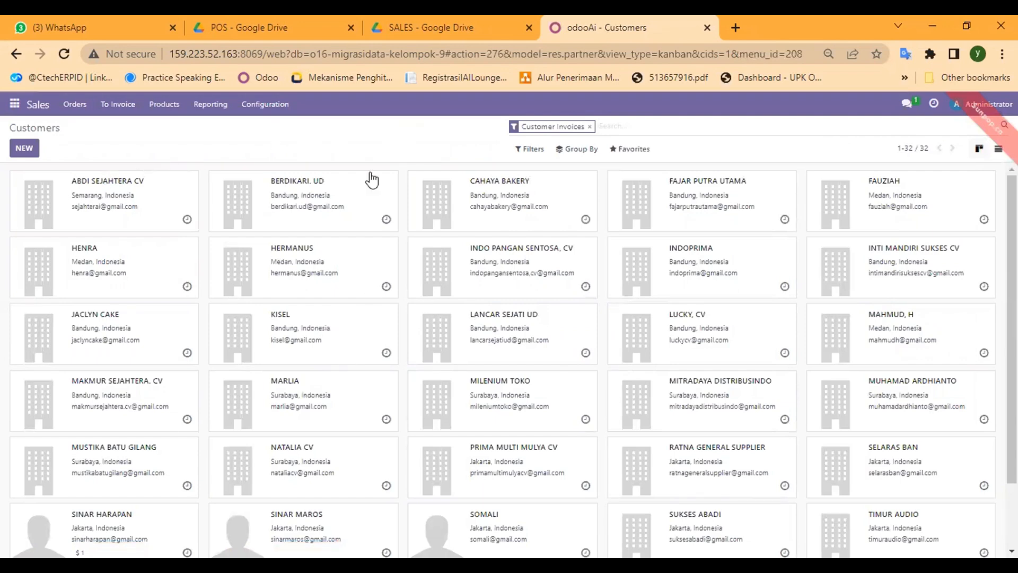
{"action": "scroll", "coordinate": [375, 221], "scroll_direction": "down", "scroll_amount": 2}
{"action": "scroll", "coordinate": [405, 370], "scroll_direction": "up", "scroll_amount": 2}
{"action": "scroll", "coordinate": [404, 370], "scroll_direction": "down", "scroll_amount": 2}
{"action": "scroll", "coordinate": [404, 370], "scroll_direction": "up", "scroll_amount": 2}
{"action": "left_click", "coordinate": [628, 154]}
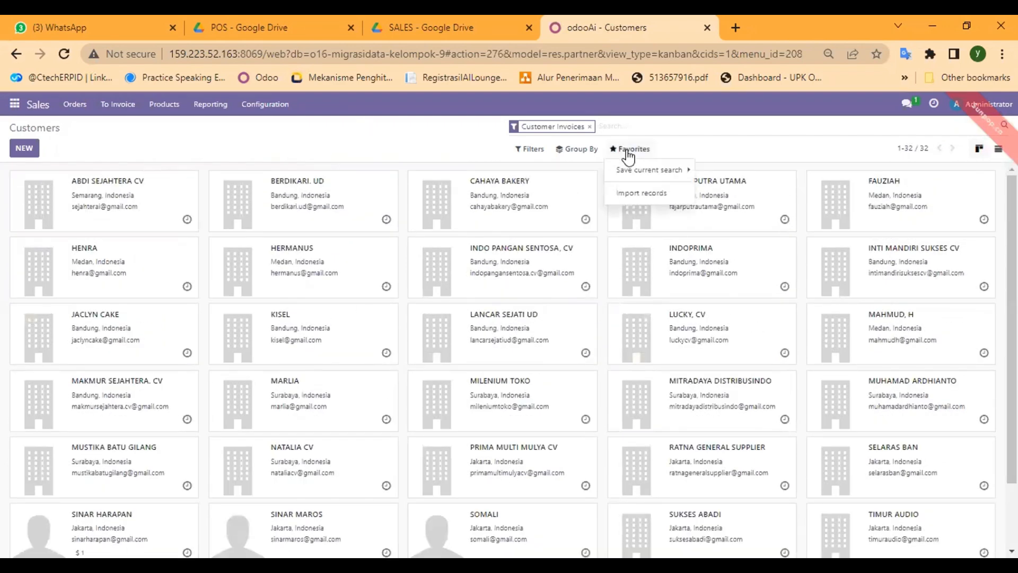
{"action": "left_click", "coordinate": [647, 196]}
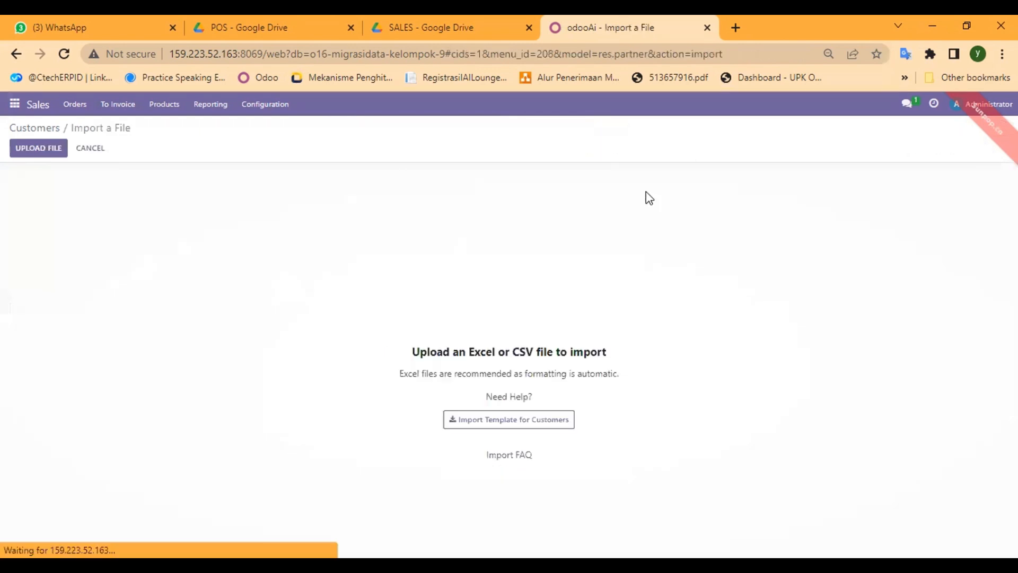
Step: Load the Data Kelompok 9 Migrasi spreadsheet into the Customers import
{"action": "left_click", "coordinate": [43, 151]}
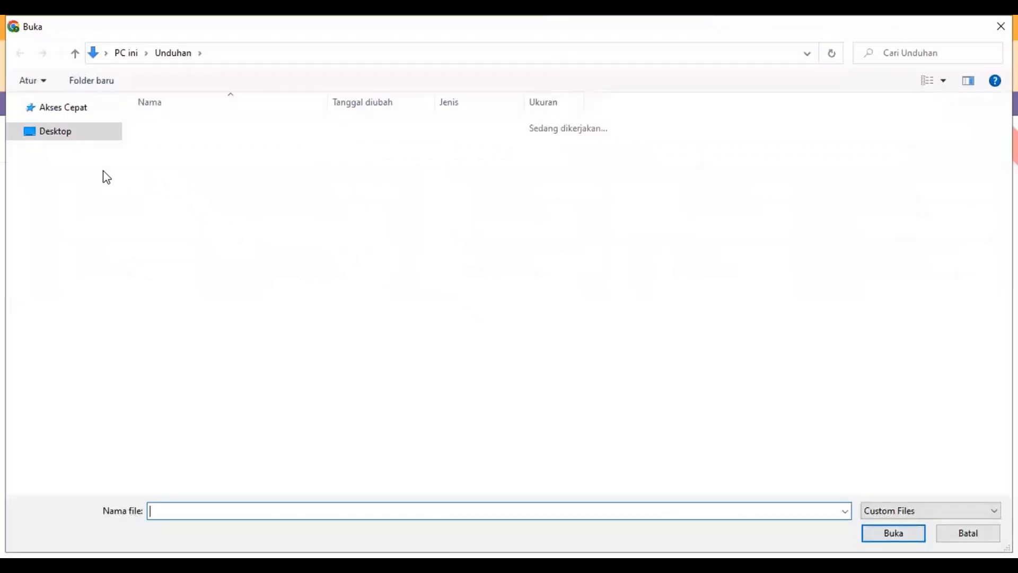
{"action": "left_click_drag", "start_coordinate": [116, 174], "coordinate": [107, 96]}
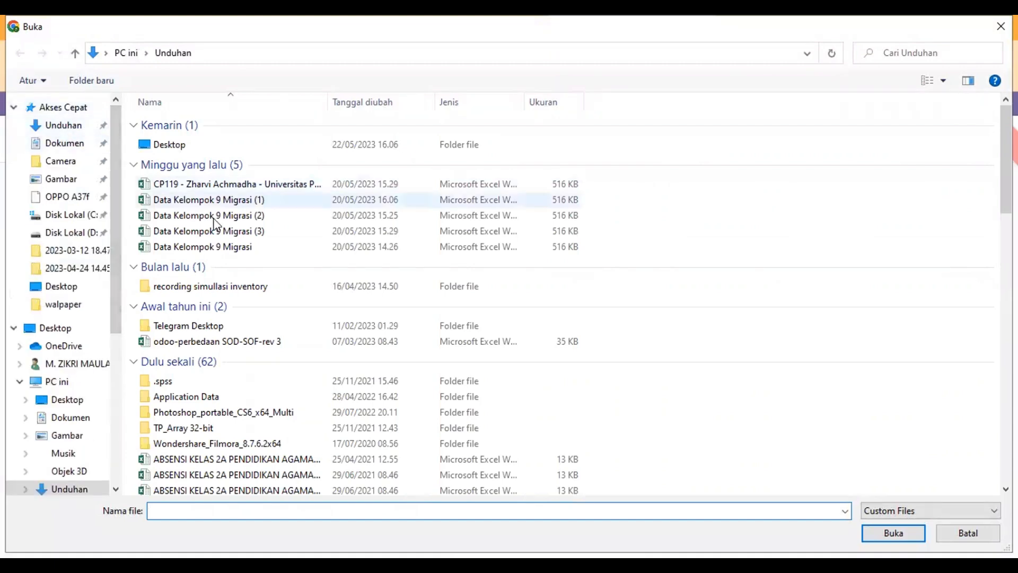
{"action": "scroll", "coordinate": [268, 218], "scroll_direction": "down", "scroll_amount": 3}
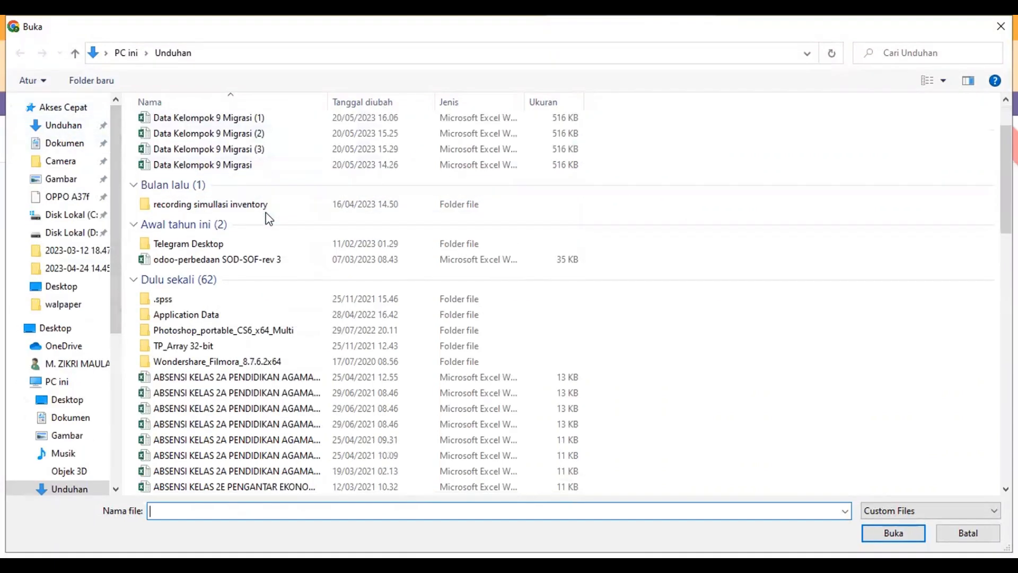
{"action": "left_click", "coordinate": [257, 168]}
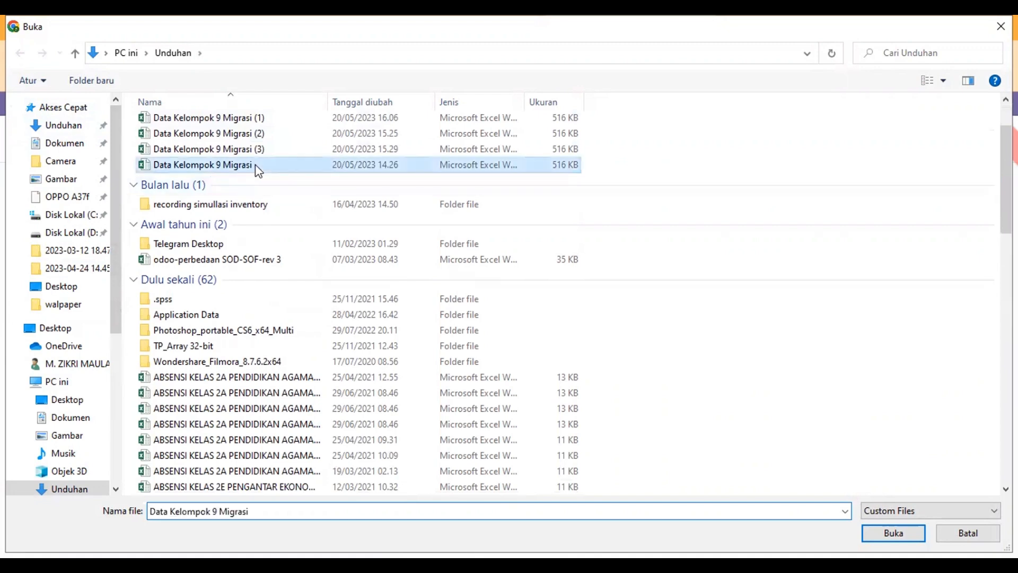
{"action": "double_click", "coordinate": [256, 165]}
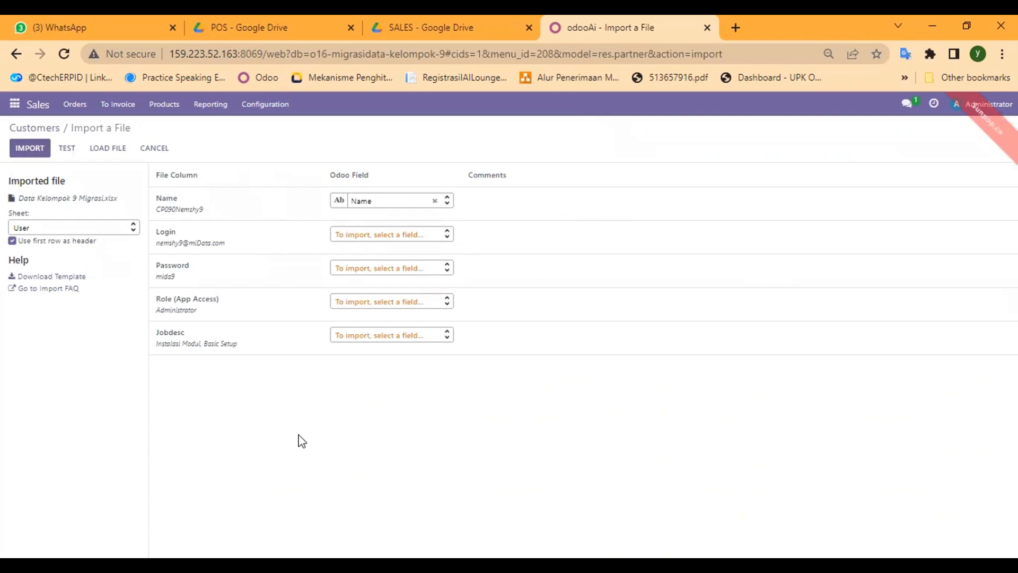
Step: Switch the import's Sheet to Customers
{"action": "left_click", "coordinate": [68, 228]}
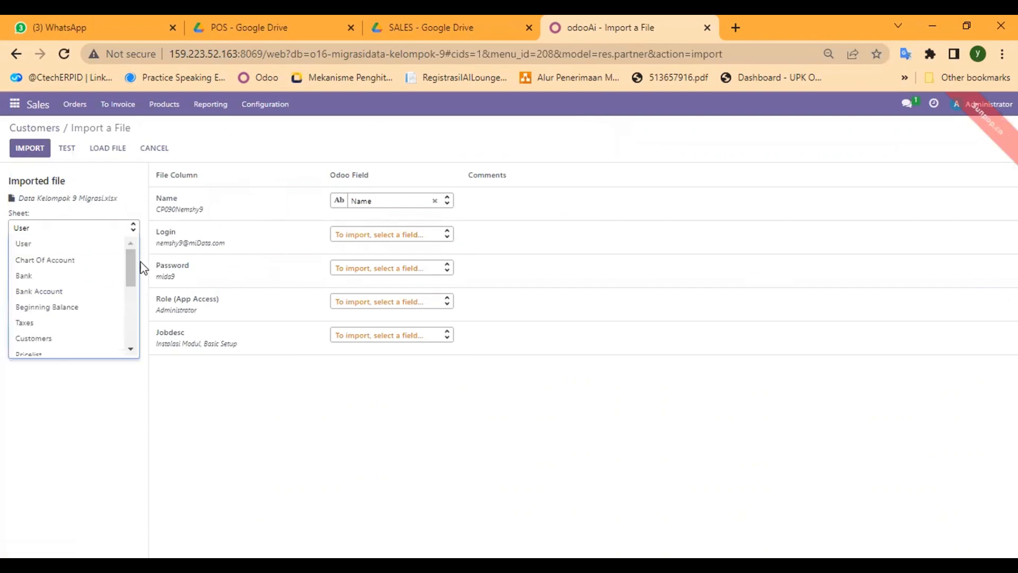
{"action": "left_click_drag", "start_coordinate": [132, 262], "coordinate": [125, 282]}
{"action": "left_click", "coordinate": [81, 280]}
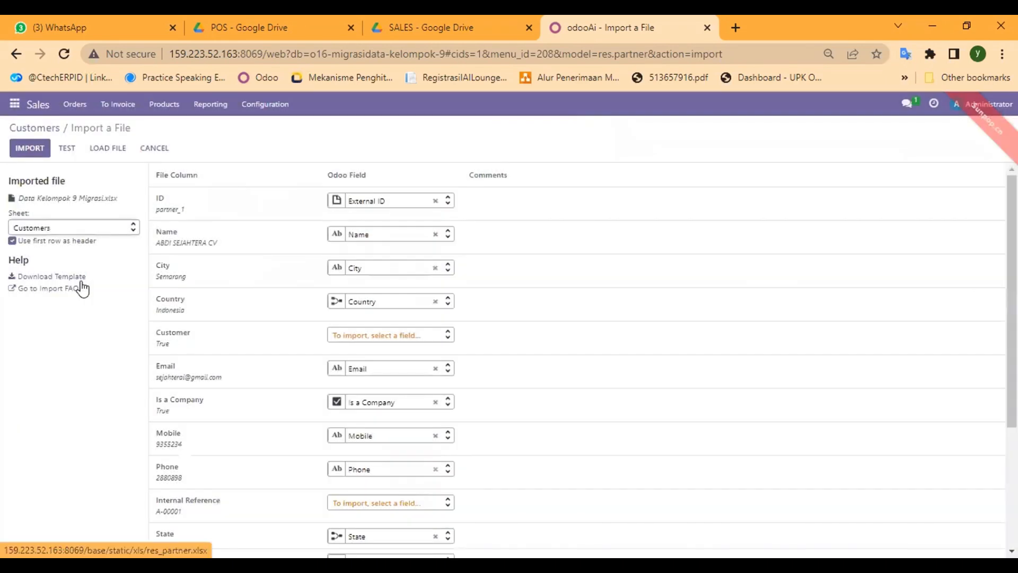
Step: Review the customer field mapping, test it, then cancel the import
{"action": "scroll", "coordinate": [388, 246], "scroll_direction": "down", "scroll_amount": 1}
{"action": "scroll", "coordinate": [389, 247], "scroll_direction": "up", "scroll_amount": 1}
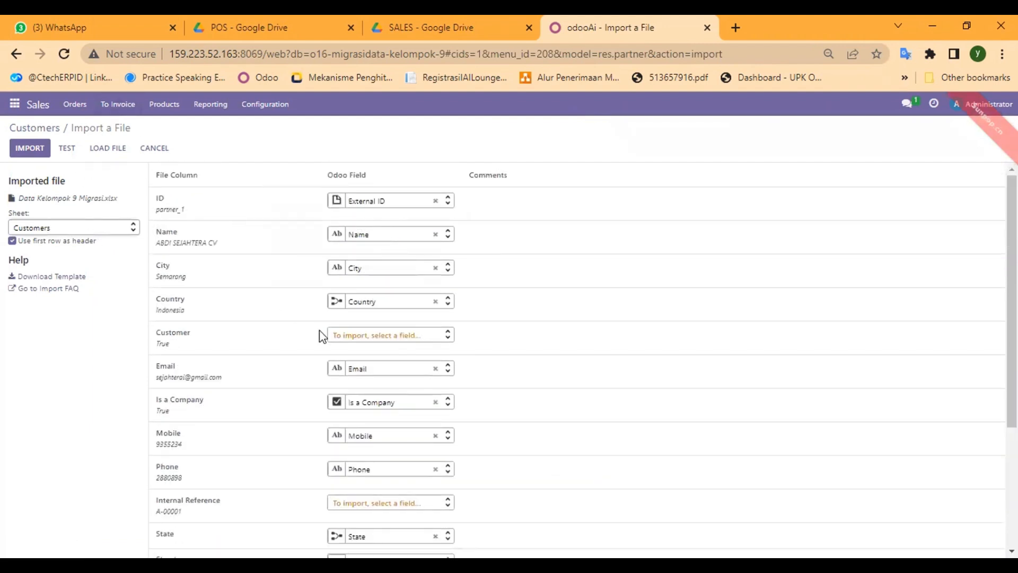
{"action": "scroll", "coordinate": [322, 336], "scroll_direction": "down", "scroll_amount": 3}
{"action": "scroll", "coordinate": [321, 336], "scroll_direction": "up", "scroll_amount": 3}
{"action": "left_click", "coordinate": [69, 152]}
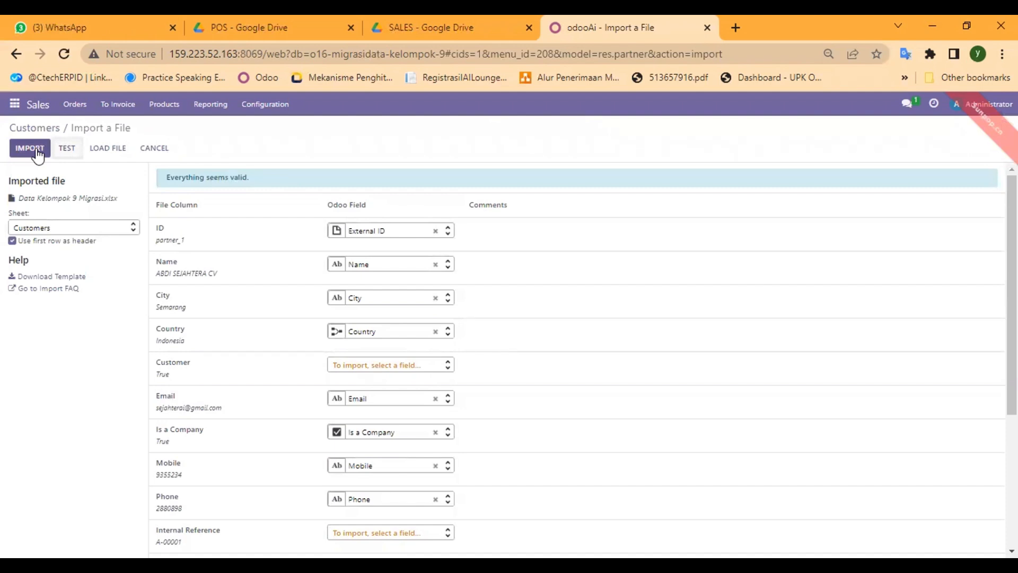
{"action": "left_click", "coordinate": [147, 153]}
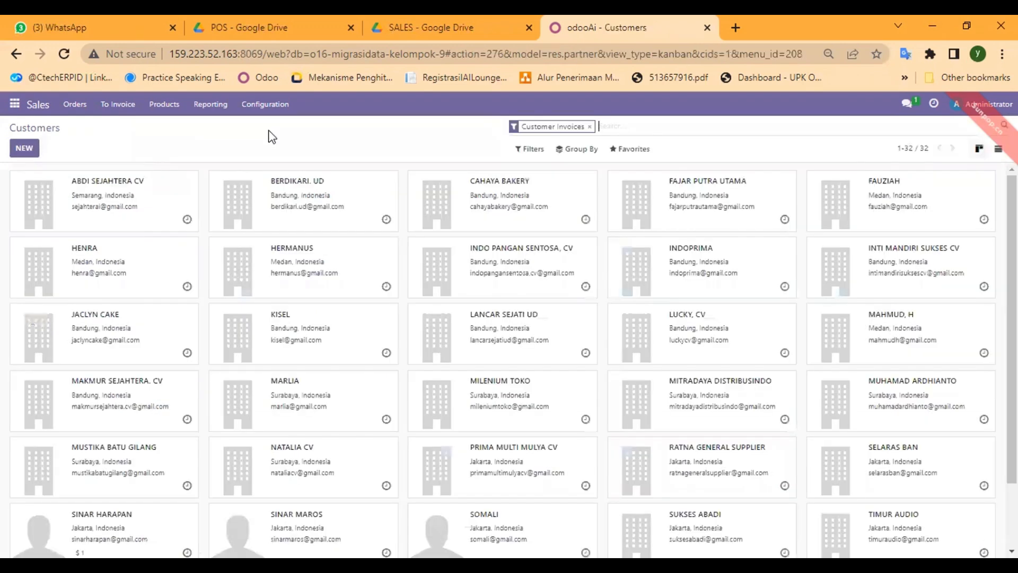
Step: Start a records import from the Products > Pricelists list
{"action": "scroll", "coordinate": [468, 253], "scroll_direction": "down", "scroll_amount": 3}
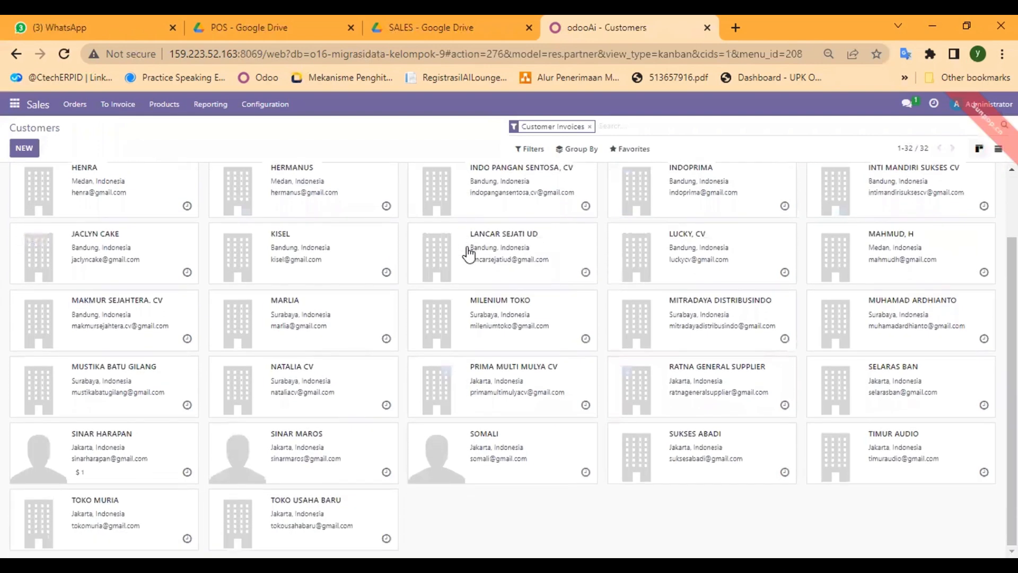
{"action": "scroll", "coordinate": [468, 253], "scroll_direction": "up", "scroll_amount": 3}
{"action": "scroll", "coordinate": [469, 254], "scroll_direction": "down", "scroll_amount": 2}
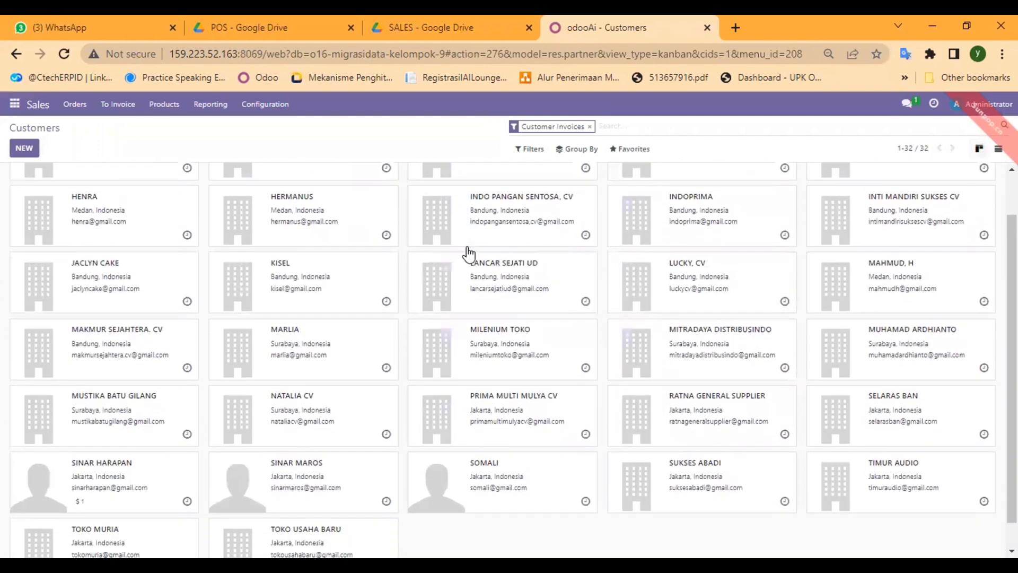
{"action": "scroll", "coordinate": [469, 253], "scroll_direction": "down", "scroll_amount": 1}
{"action": "scroll", "coordinate": [469, 253], "scroll_direction": "up", "scroll_amount": 3}
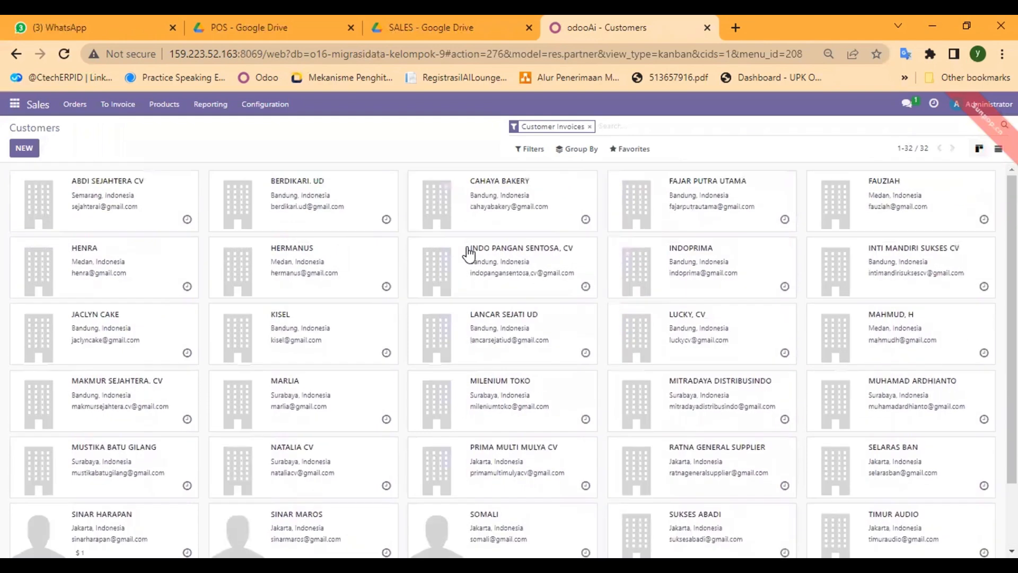
{"action": "left_click", "coordinate": [164, 104]}
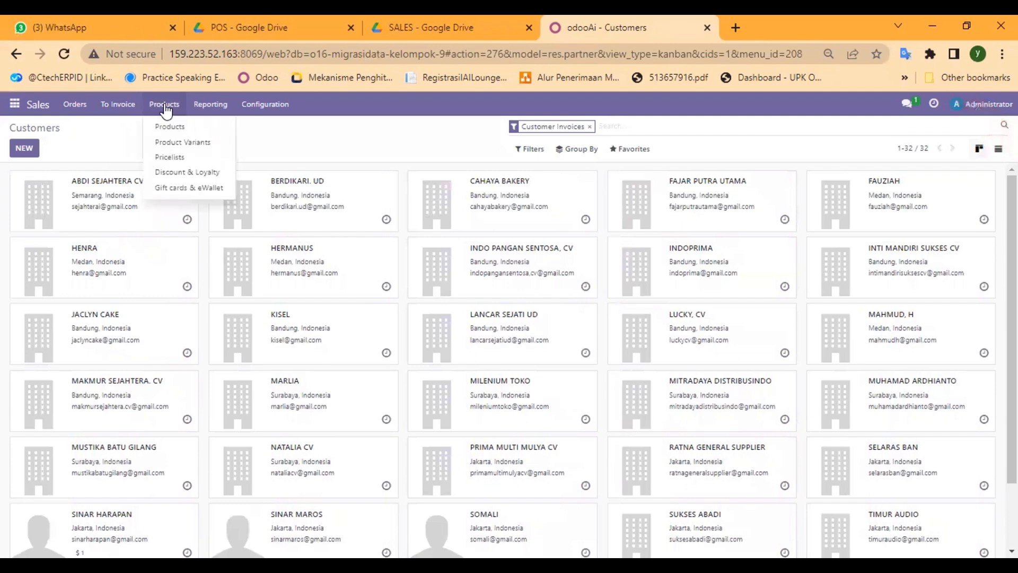
{"action": "left_click", "coordinate": [180, 162]}
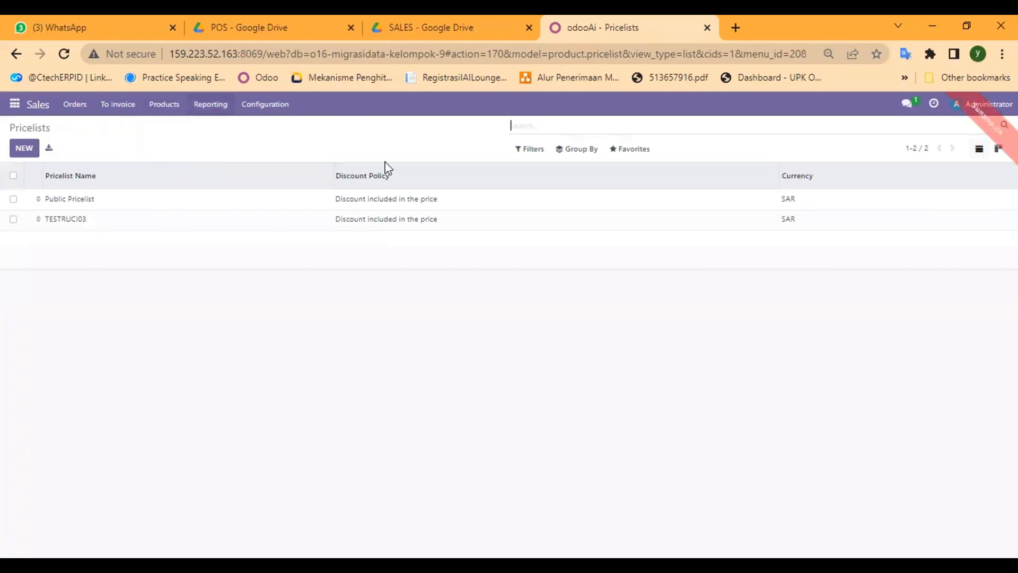
{"action": "left_click", "coordinate": [640, 153]}
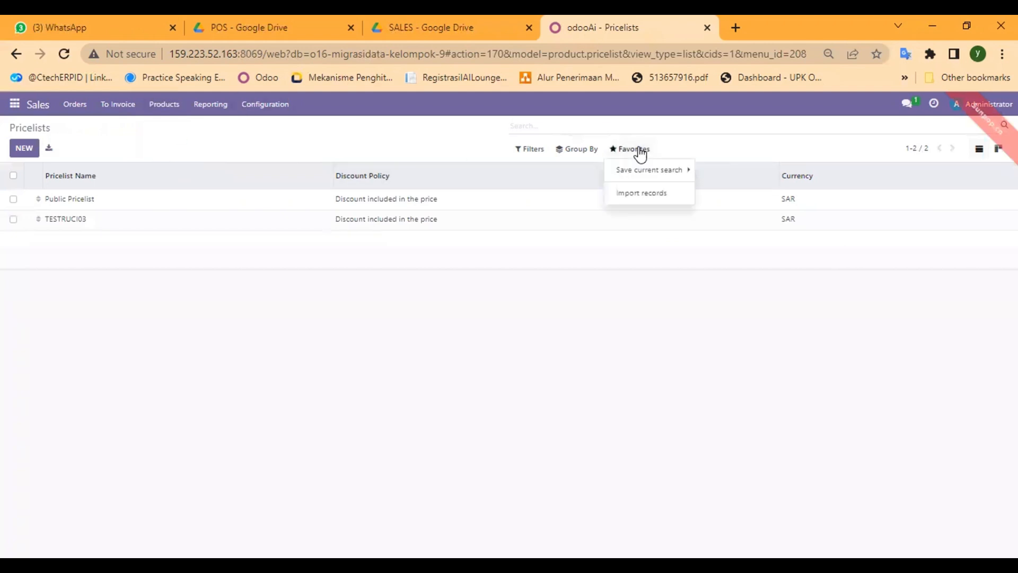
{"action": "left_click", "coordinate": [637, 199]}
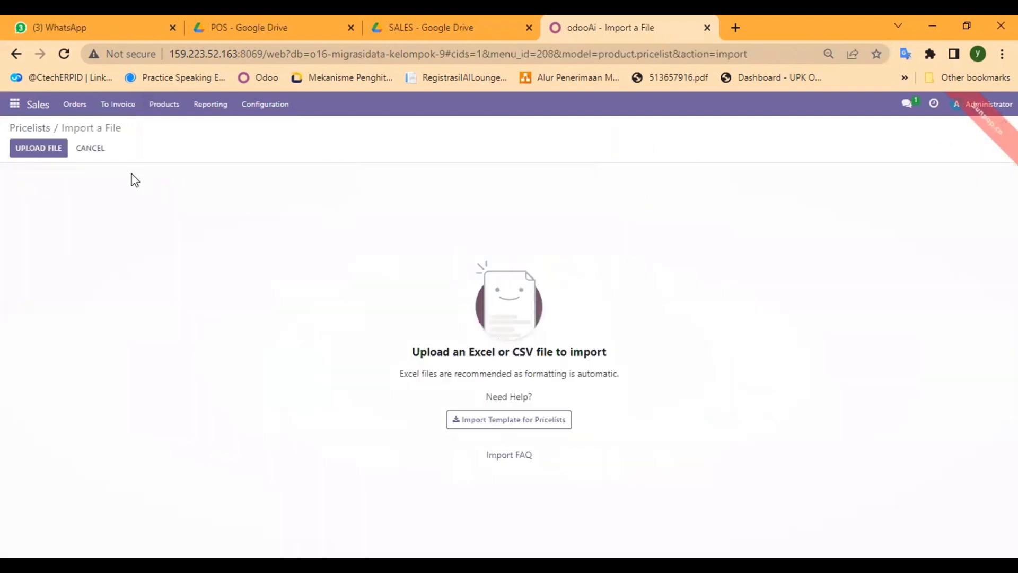
Step: Upload the Data Kelompok 9 Migrasi spreadsheet into the Pricelists import
{"action": "left_click", "coordinate": [38, 149]}
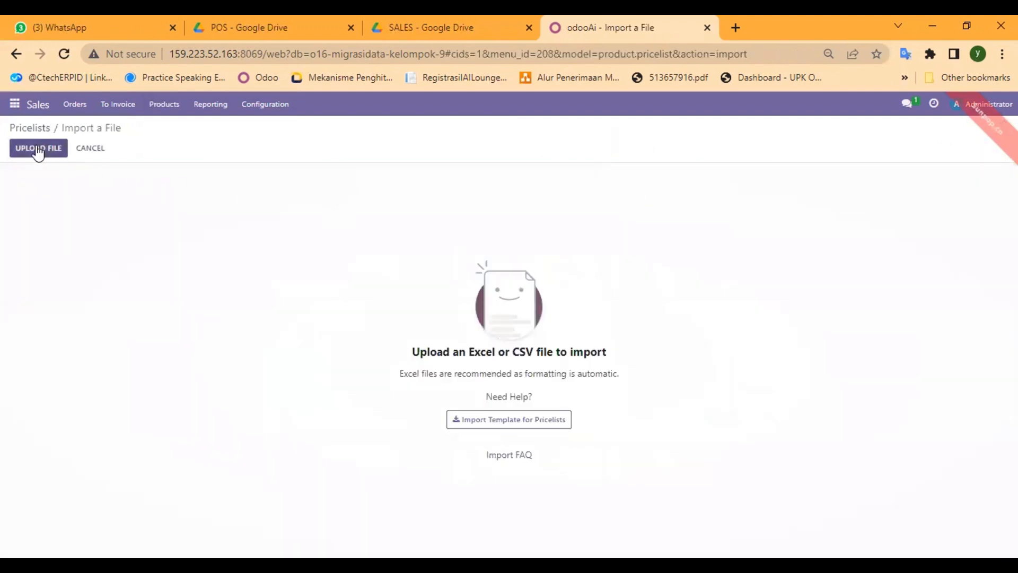
{"action": "left_click", "coordinate": [38, 149]}
{"action": "left_click", "coordinate": [190, 247]}
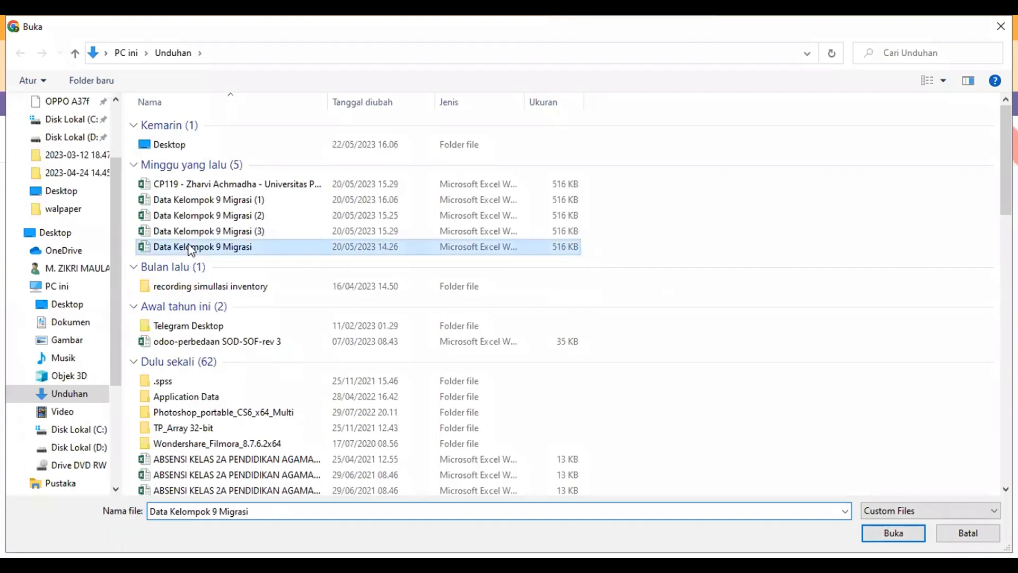
{"action": "double_click", "coordinate": [191, 247]}
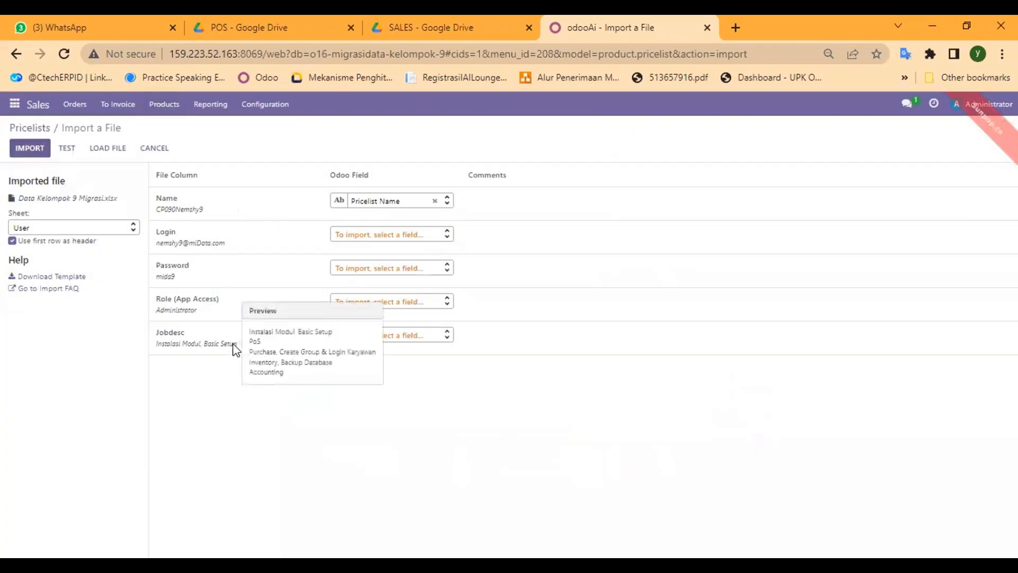
Step: Select the Pricelist sheet, review its mapping, and cancel the import
{"action": "left_click", "coordinate": [75, 227]}
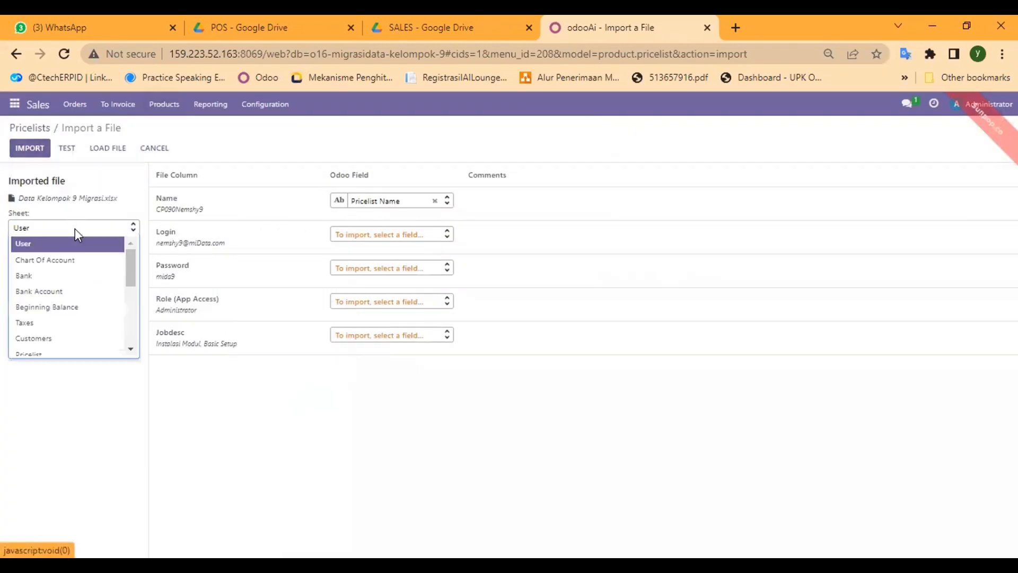
{"action": "scroll", "coordinate": [86, 282], "scroll_direction": "down", "scroll_amount": 3}
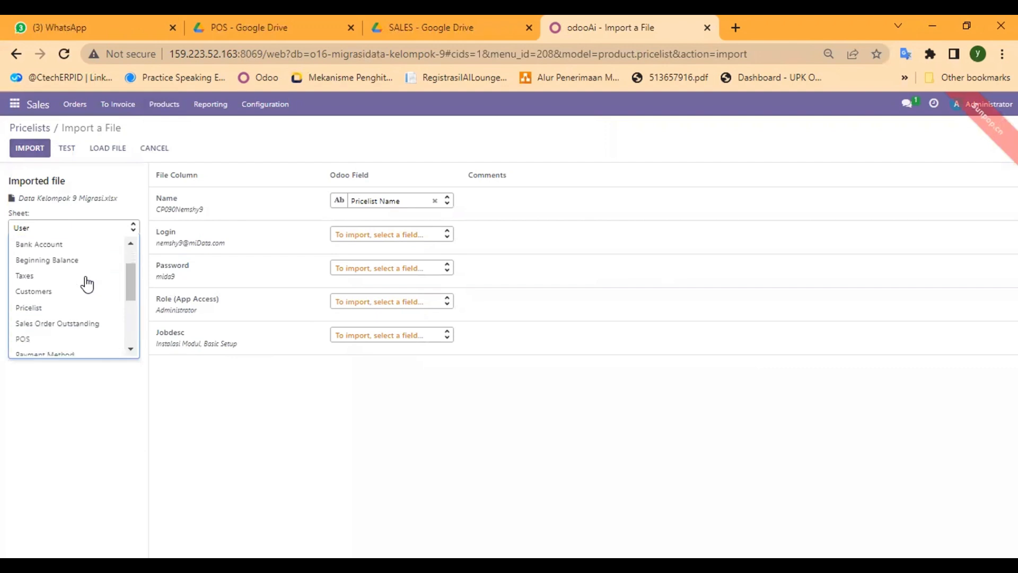
{"action": "scroll", "coordinate": [87, 283], "scroll_direction": "down", "scroll_amount": 1}
{"action": "left_click", "coordinate": [32, 268]}
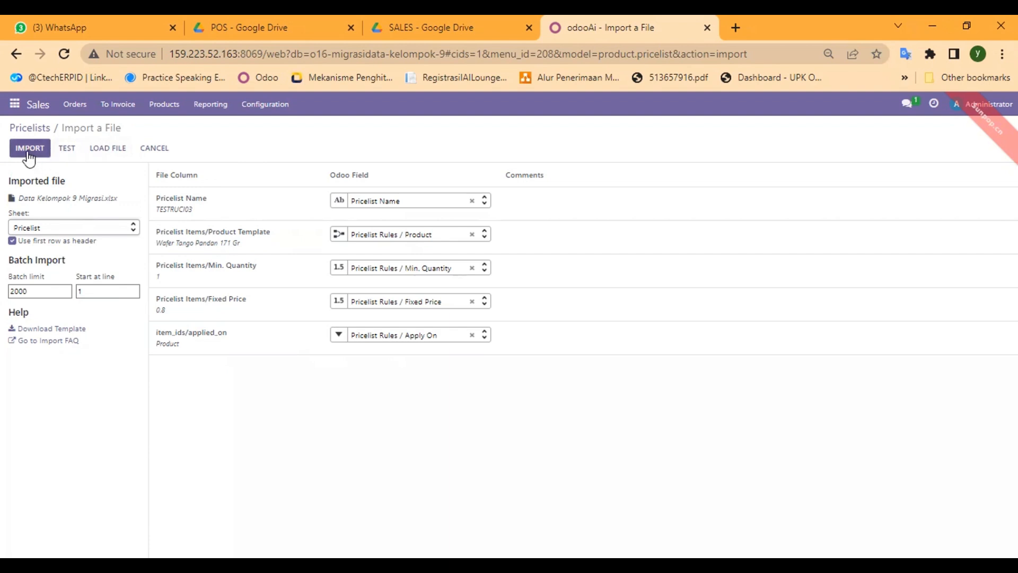
{"action": "left_click", "coordinate": [159, 149]}
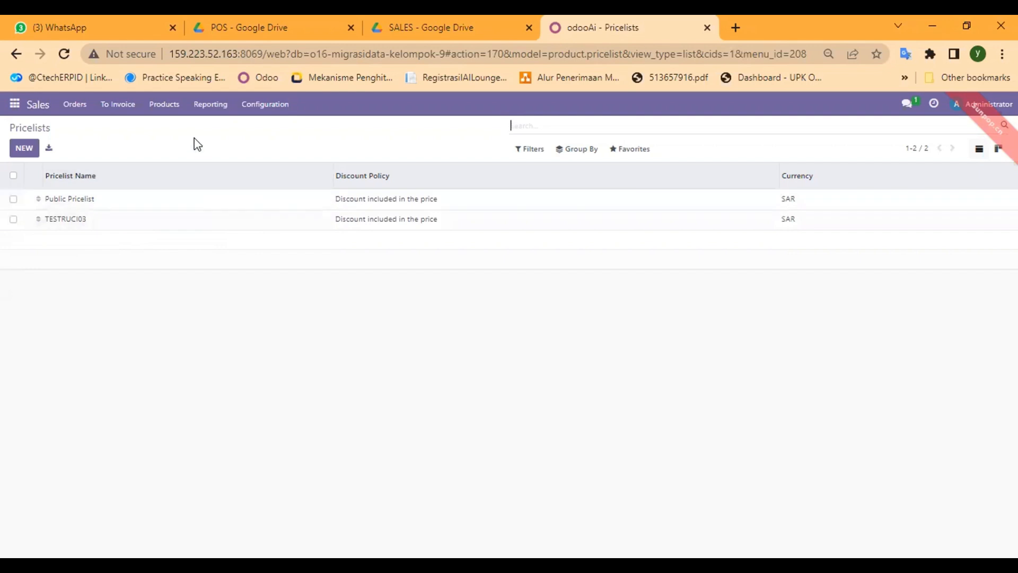
Step: Open Point of Sale and browse its Favorites and Group By menus and the apps list
{"action": "left_click", "coordinate": [14, 104]}
{"action": "left_click", "coordinate": [43, 187]}
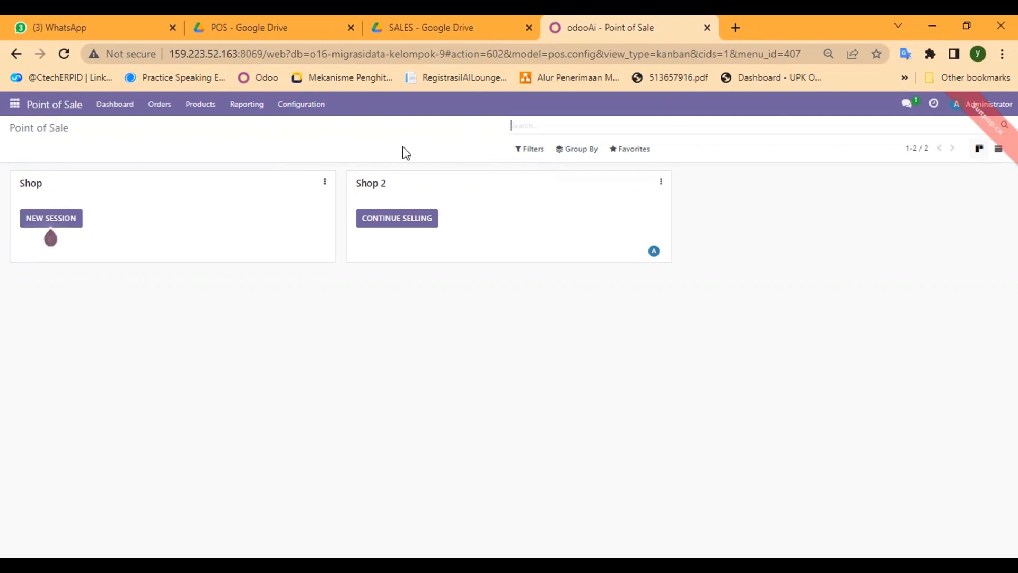
{"action": "left_click", "coordinate": [621, 155]}
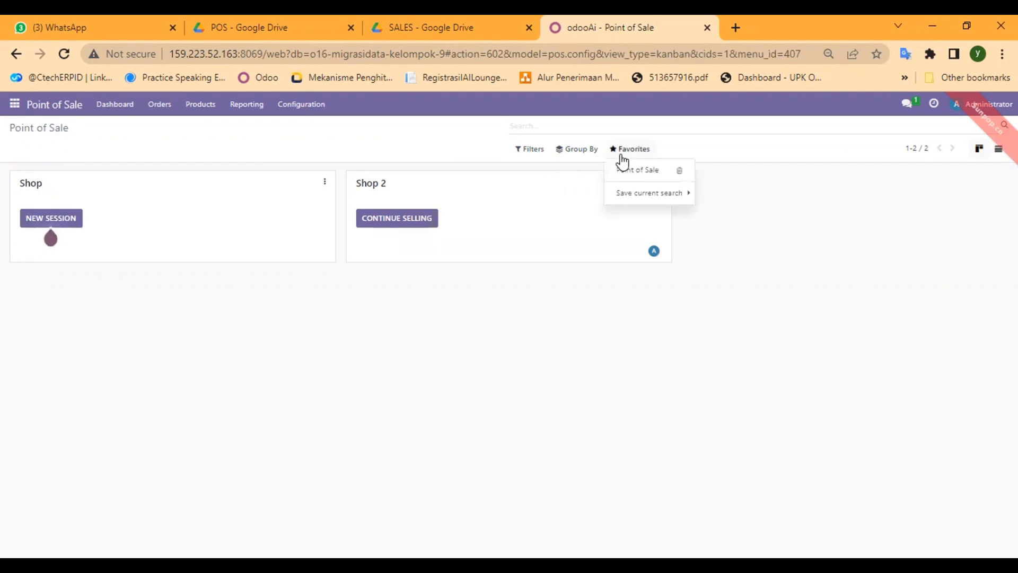
{"action": "left_click", "coordinate": [595, 154]}
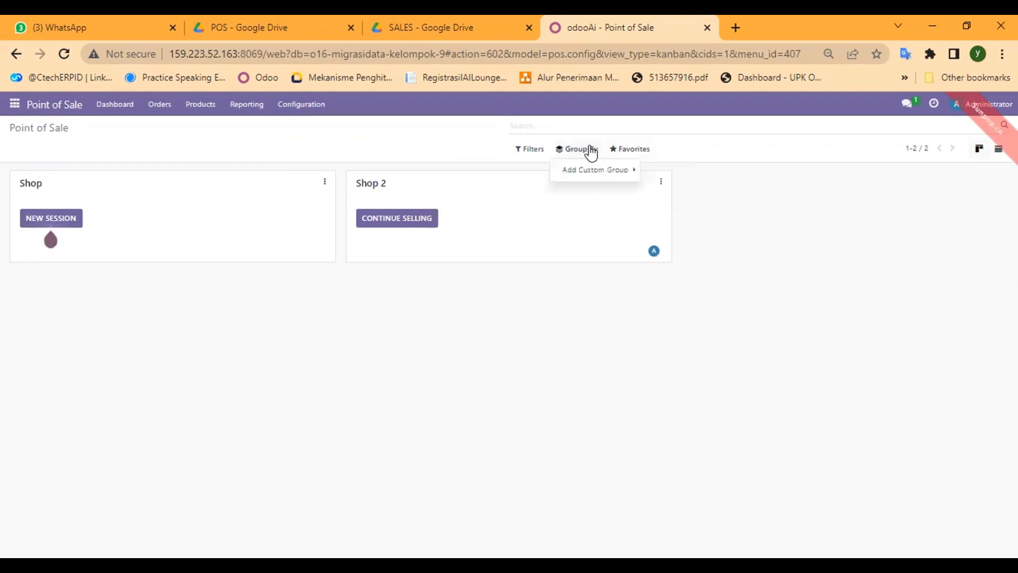
{"action": "left_click", "coordinate": [627, 154]}
{"action": "left_click", "coordinate": [647, 195]}
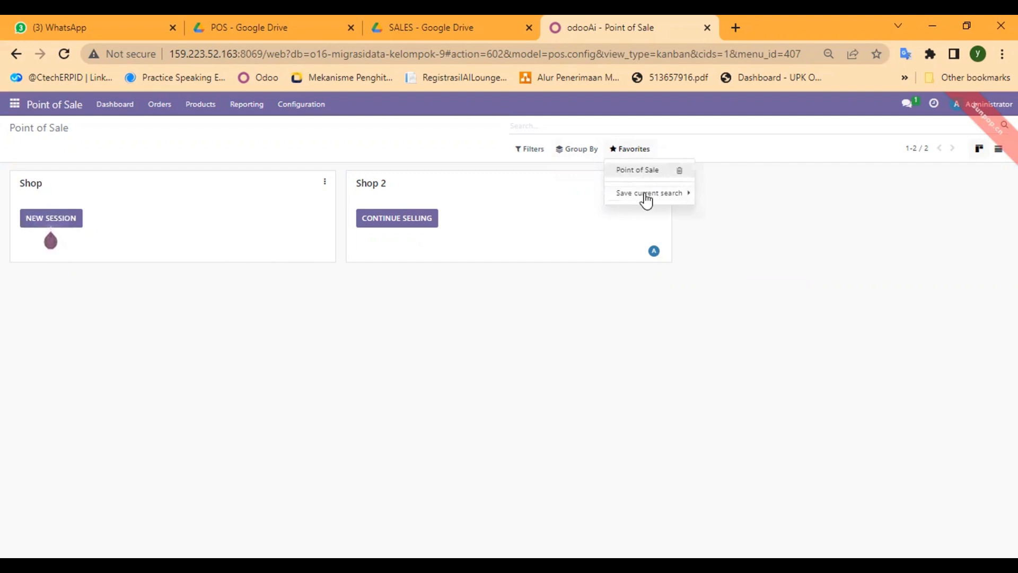
{"action": "mouse_move", "coordinate": [657, 194]}
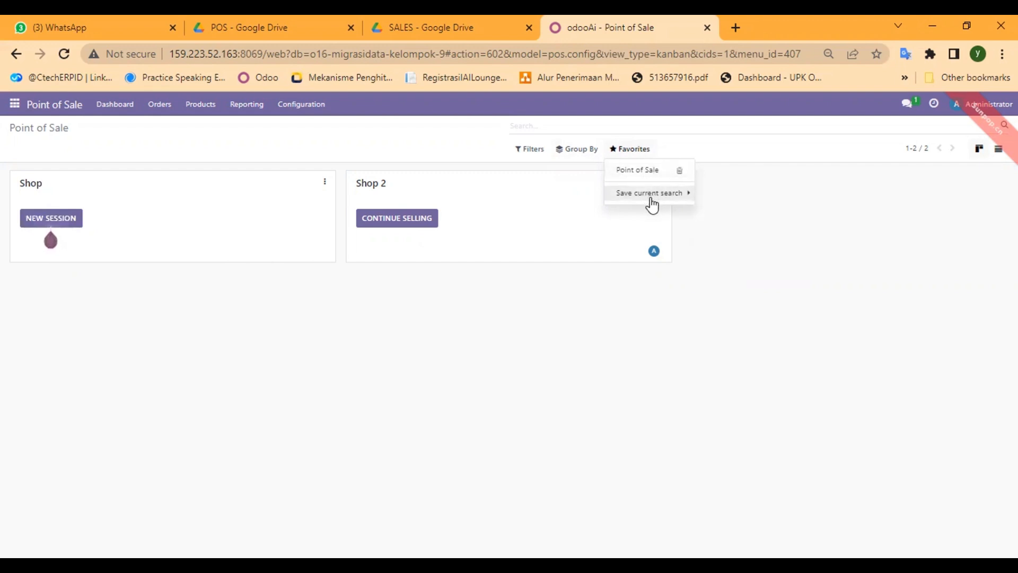
{"action": "left_click", "coordinate": [620, 320]}
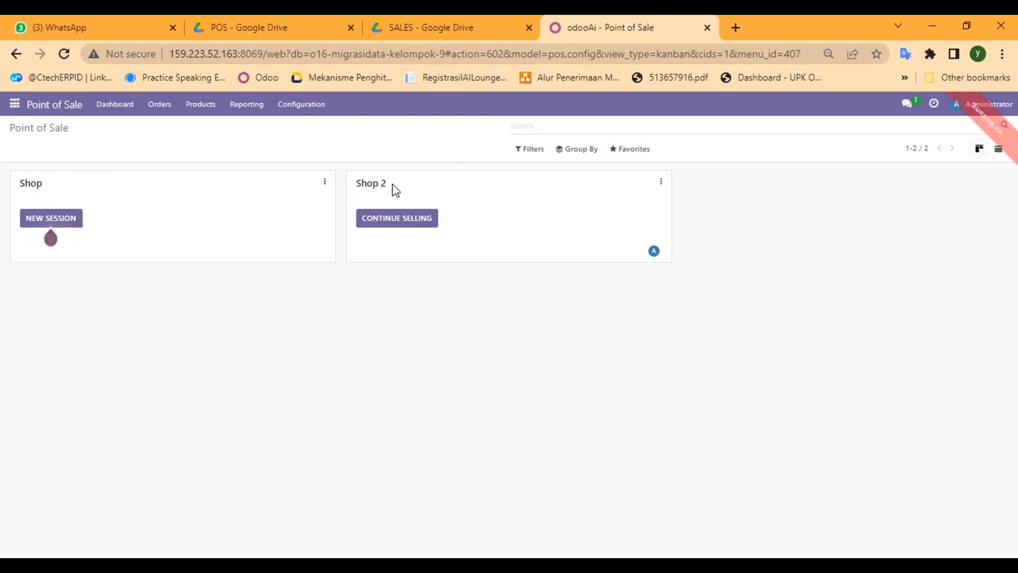
{"action": "left_click", "coordinate": [16, 109]}
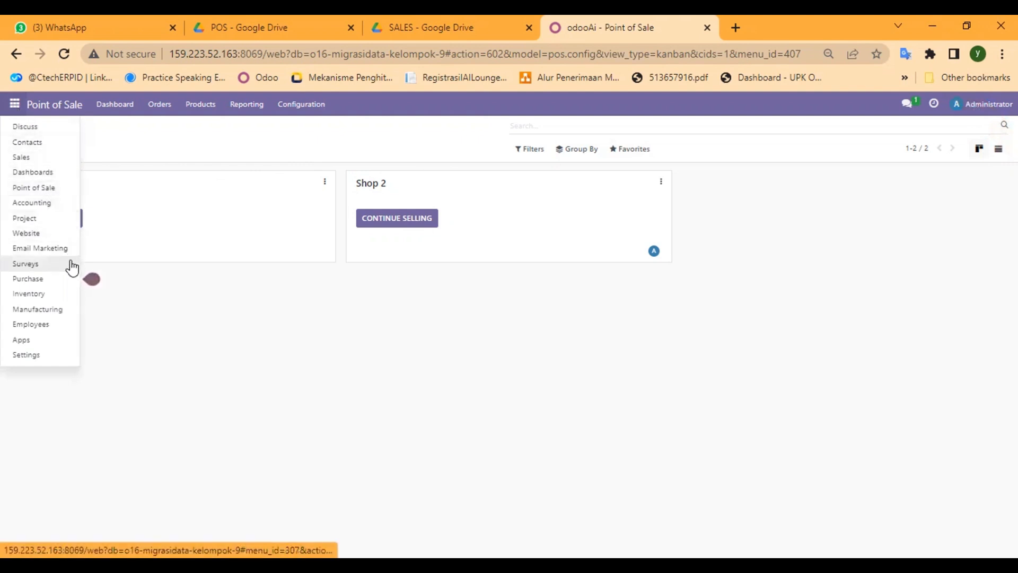
{"action": "left_click", "coordinate": [106, 373]}
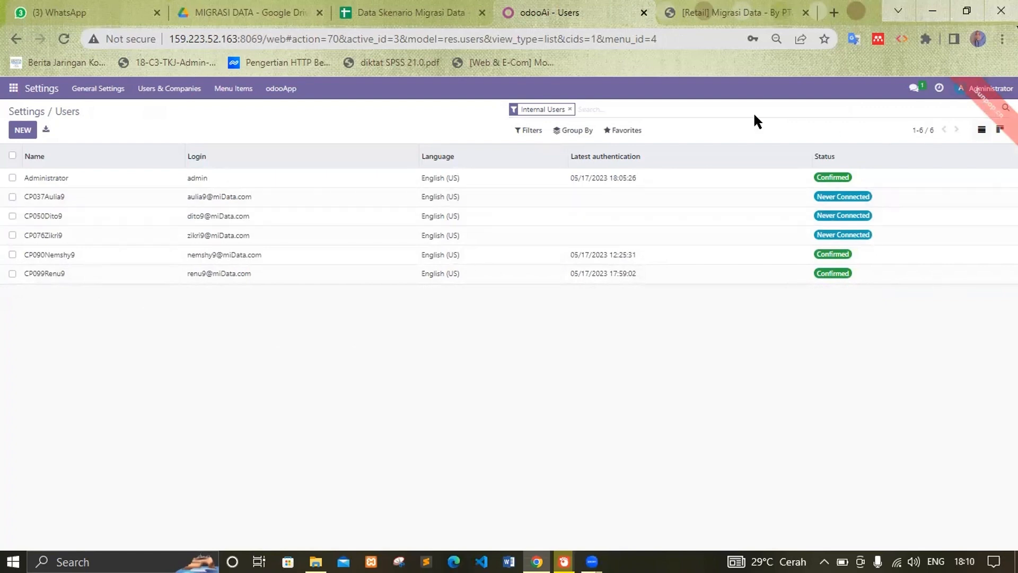
Step: Log out of the Administrator account and sign in as the team member with their email and password
{"action": "left_click", "coordinate": [986, 88]}
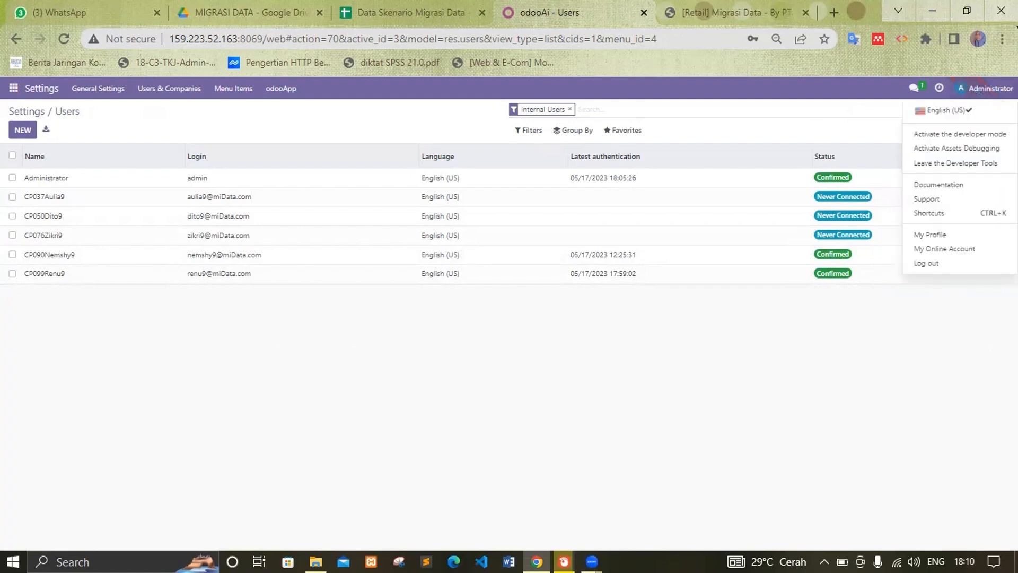
{"action": "left_click", "coordinate": [926, 264]}
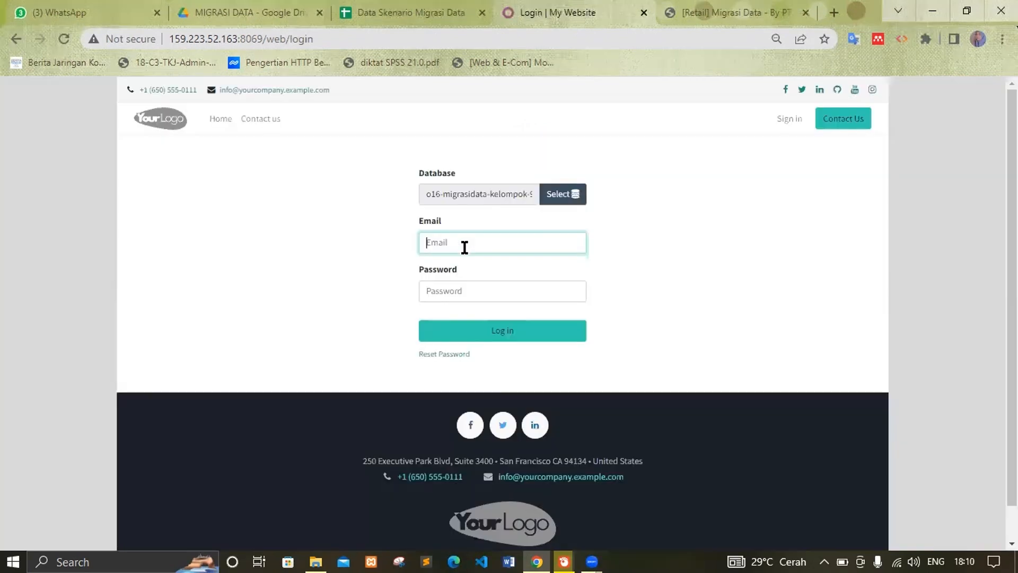
{"action": "left_click", "coordinate": [465, 247]}
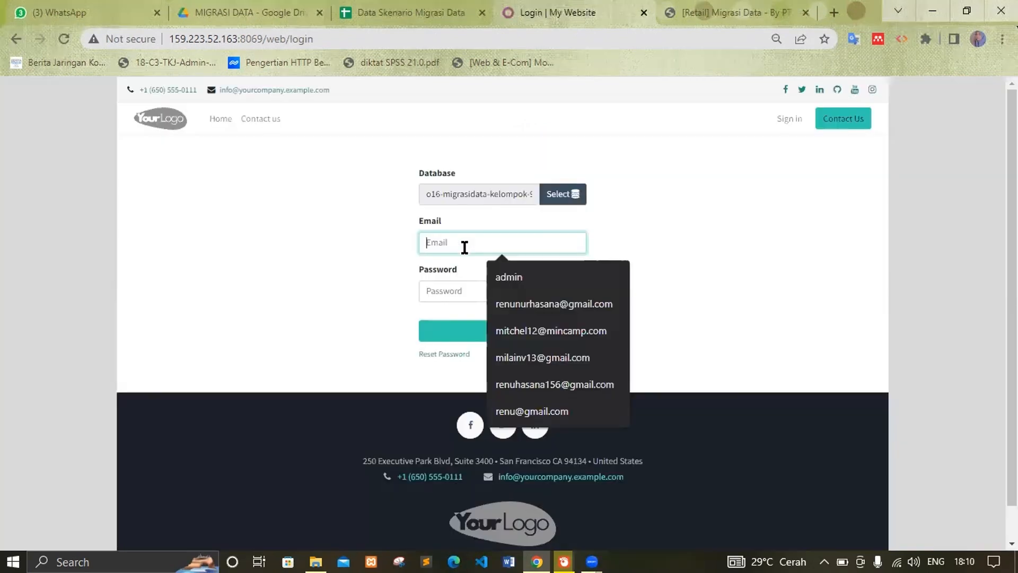
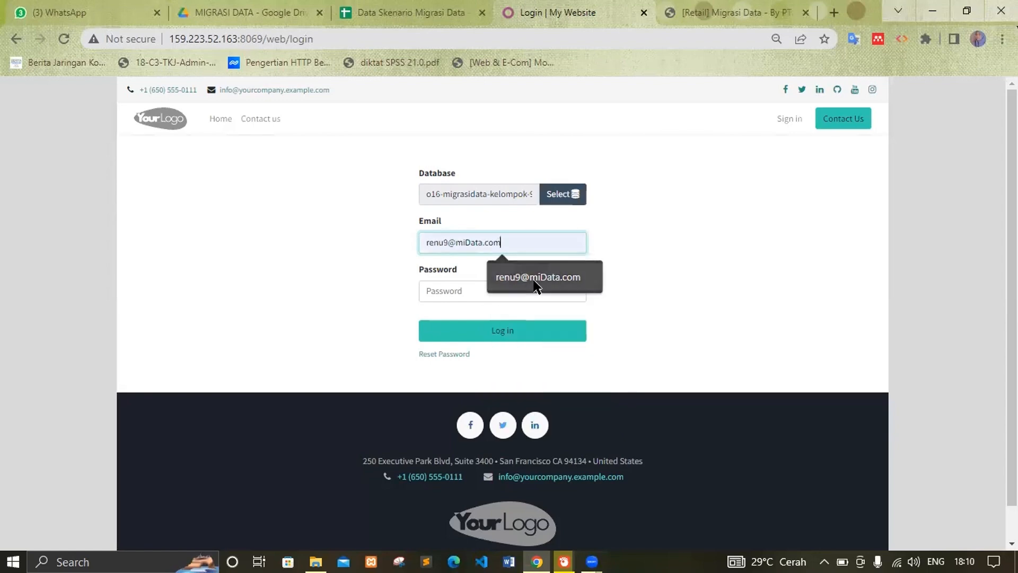
{"action": "left_click", "coordinate": [537, 278]}
{"action": "left_click", "coordinate": [483, 293]}
{"action": "type", "text": "1234"}
{"action": "left_click", "coordinate": [496, 326]}
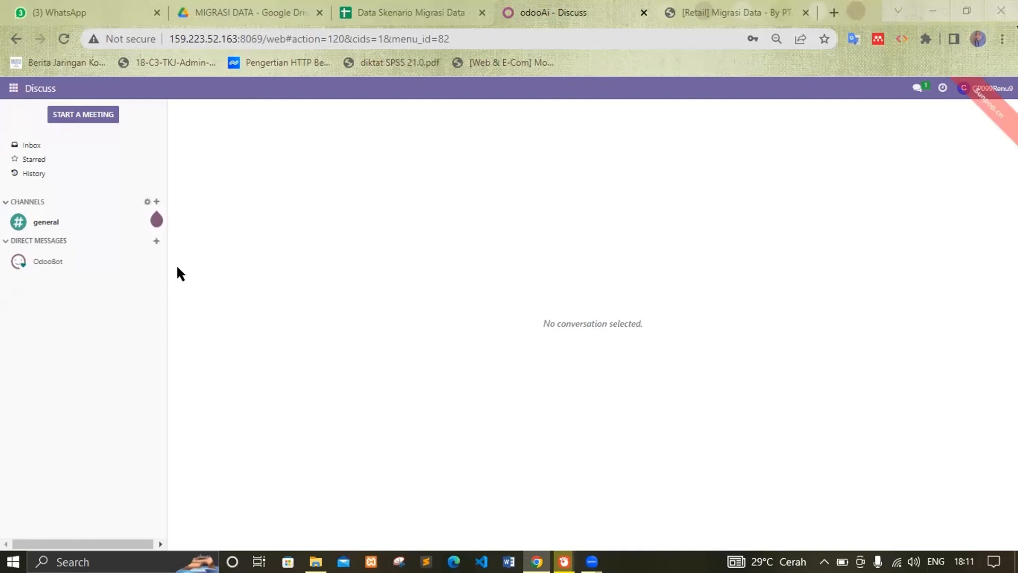
Step: Create a Discuss channel named 'kel9 Migrasi Data'
{"action": "left_click", "coordinate": [155, 201]}
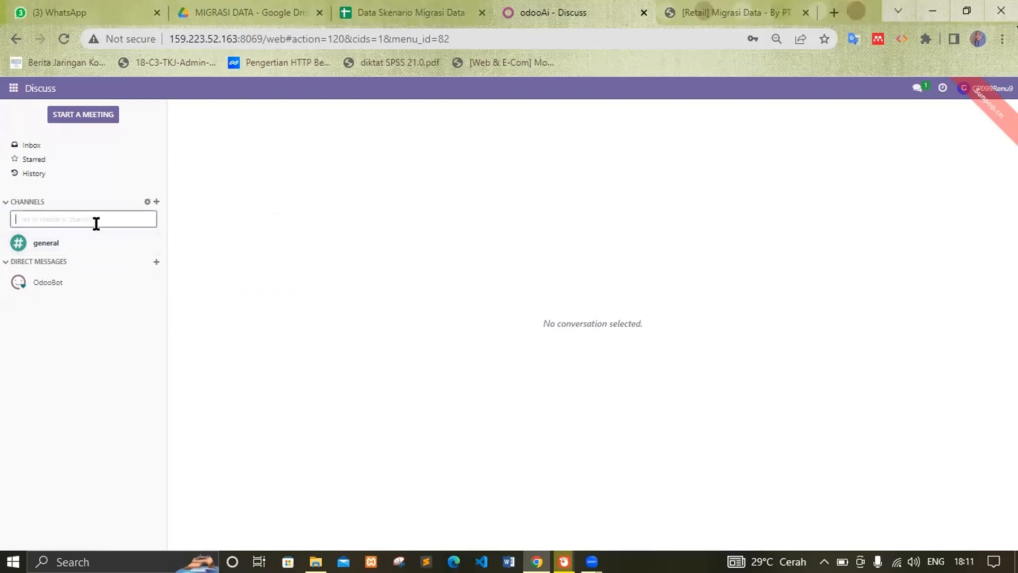
{"action": "type", "text": "kel9"}
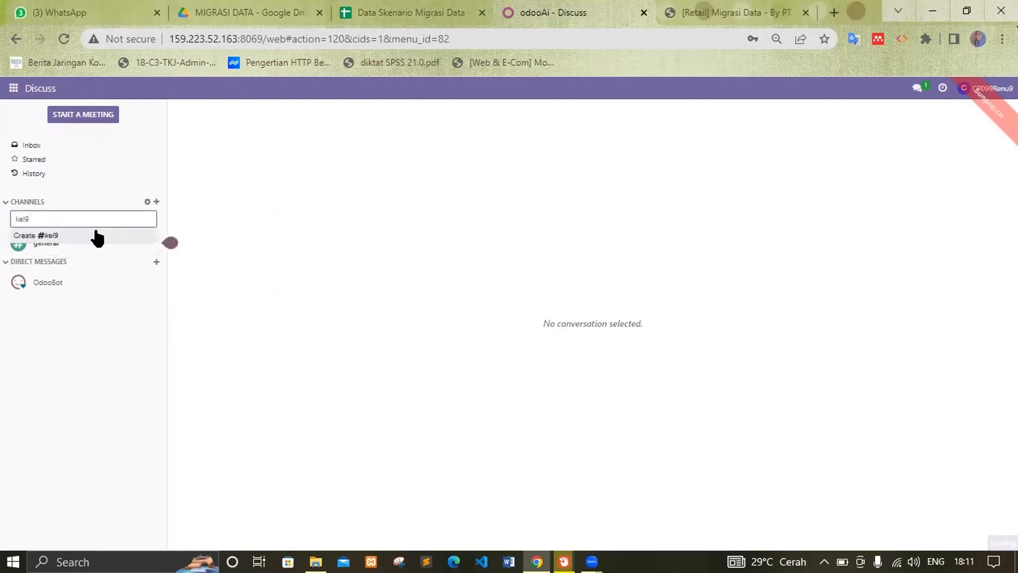
{"action": "type", "text": " M"}
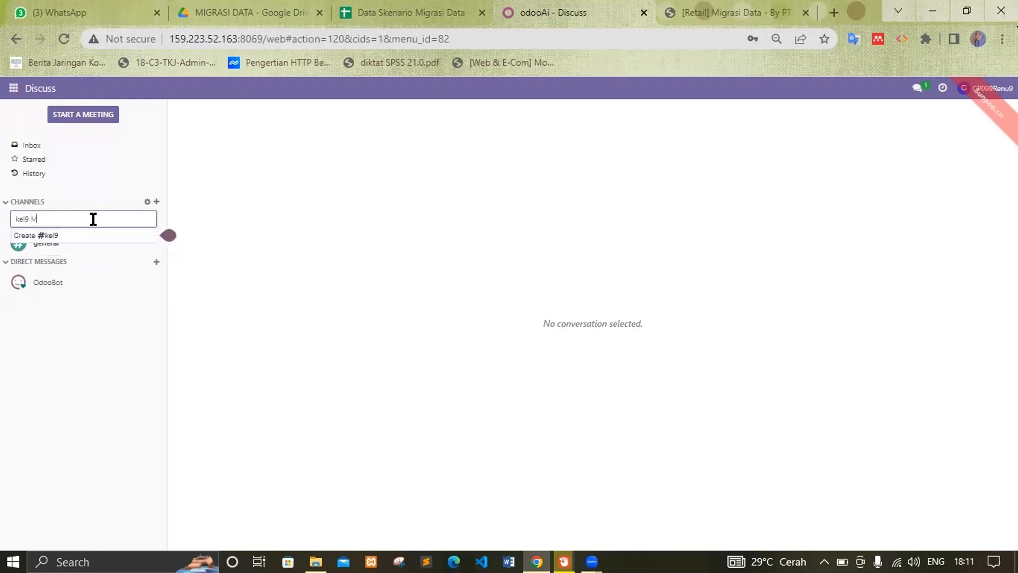
{"action": "type", "text": "igr"}
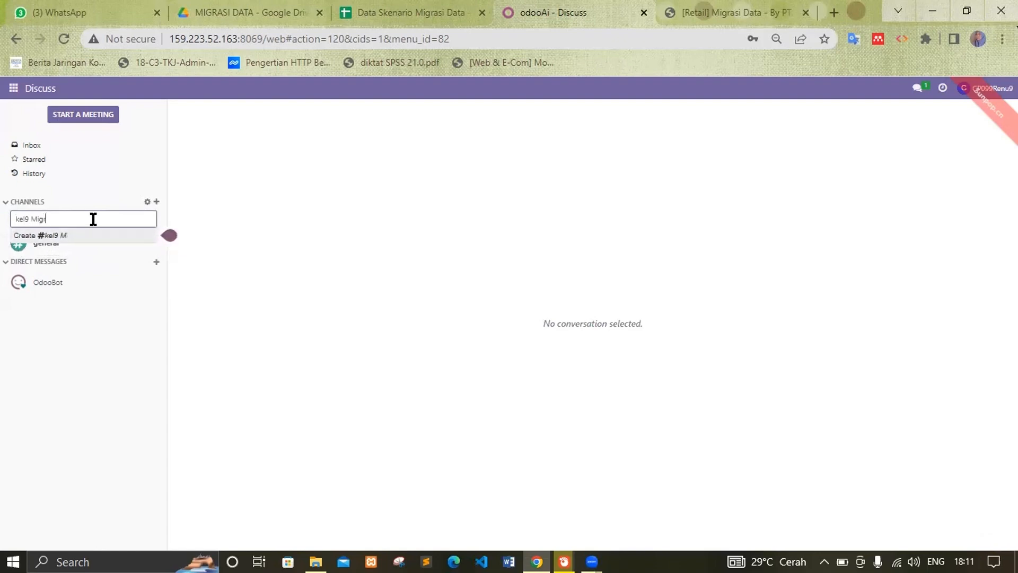
{"action": "type", "text": "asi Data"}
{"action": "key", "text": "Return"}
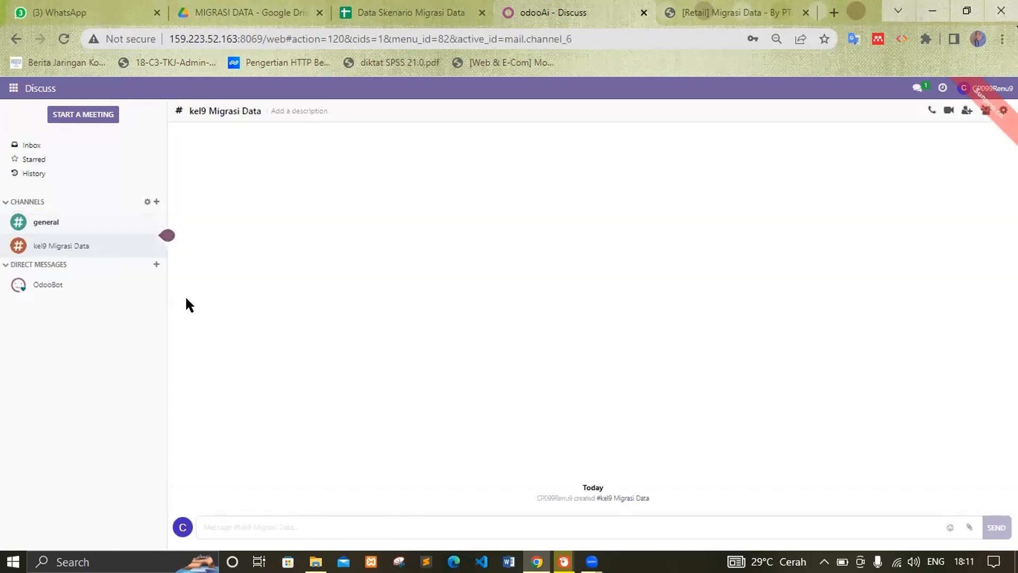
Step: Invite four team members to the kel9 Migrasi Data channel
{"action": "left_click", "coordinate": [967, 112]}
{"action": "left_click", "coordinate": [966, 209]}
{"action": "left_click", "coordinate": [965, 231]}
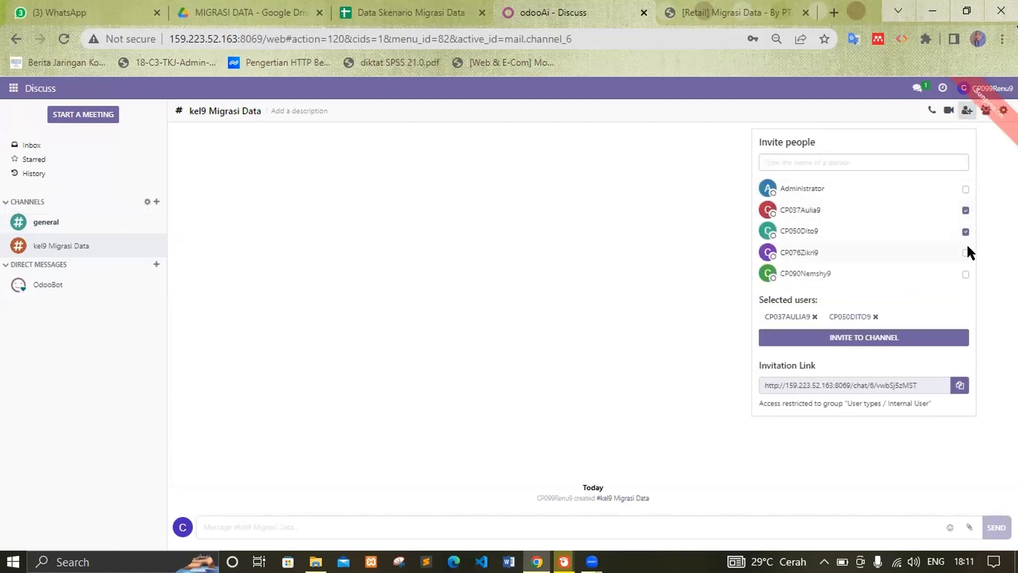
{"action": "left_click", "coordinate": [966, 253]}
{"action": "left_click", "coordinate": [966, 275]}
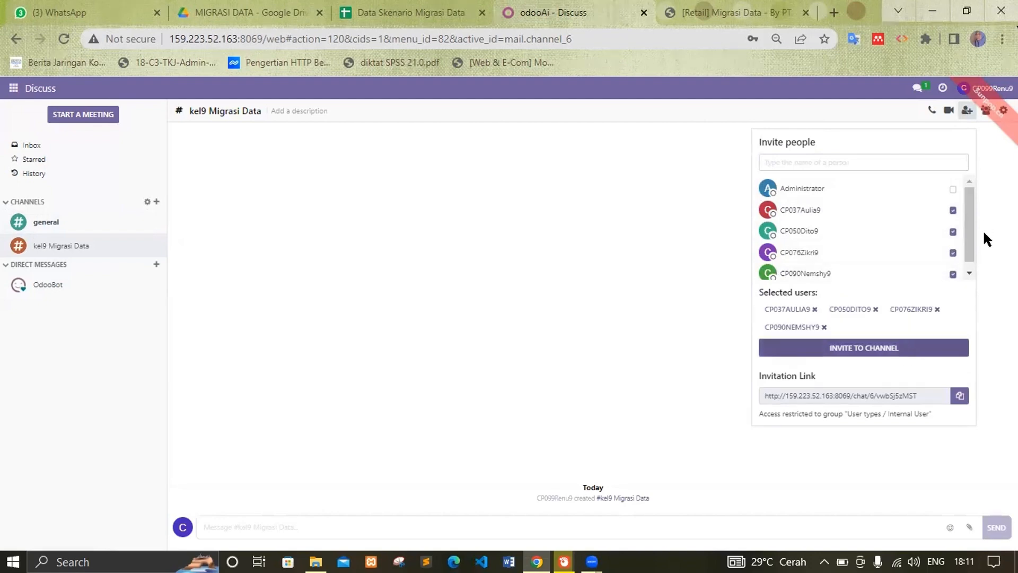
{"action": "scroll", "coordinate": [968, 253], "scroll_direction": "down", "scroll_amount": 1}
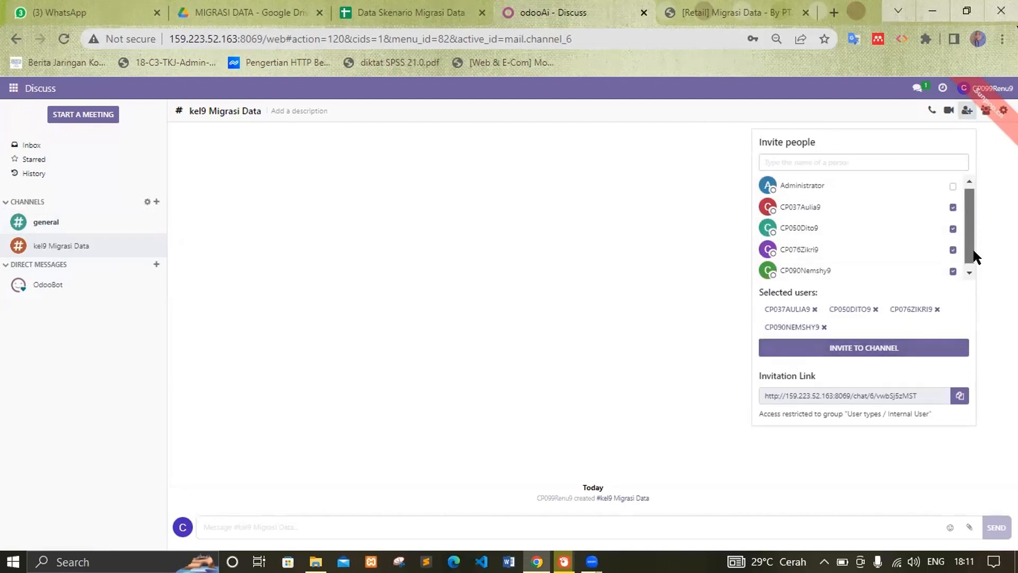
{"action": "left_click", "coordinate": [884, 356]}
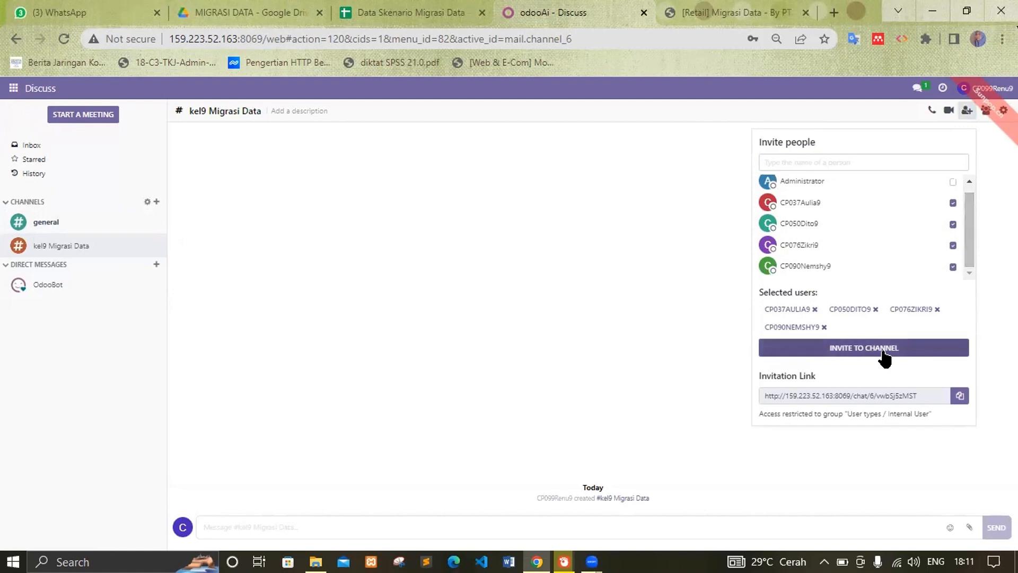
Step: Post the prepared message about group 9's data migration in the channel
{"action": "left_click", "coordinate": [544, 523]}
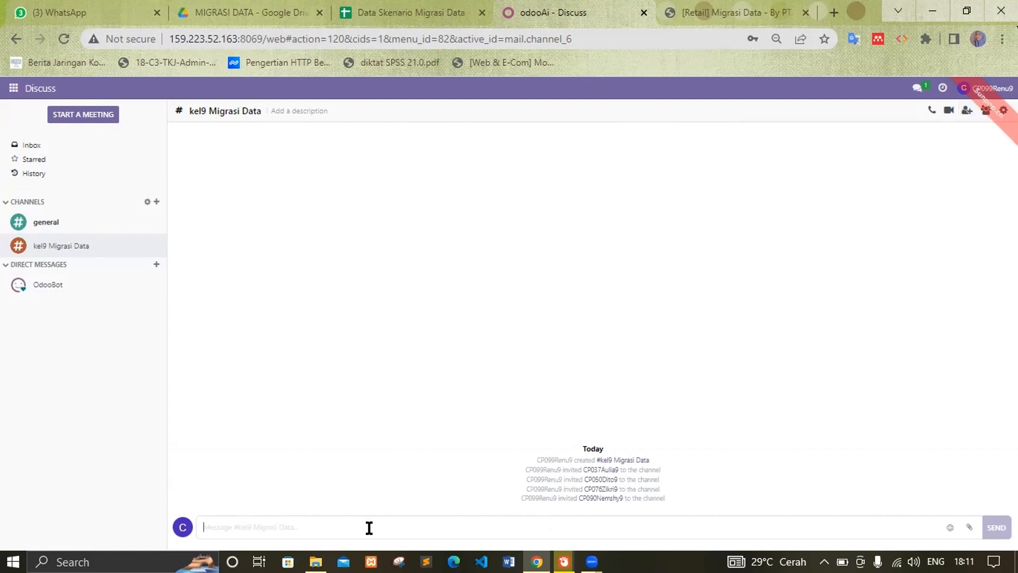
{"action": "type", "text": "grup ini akan digunakan untuk komunikasi kelompok 9 Migrasi Data"}
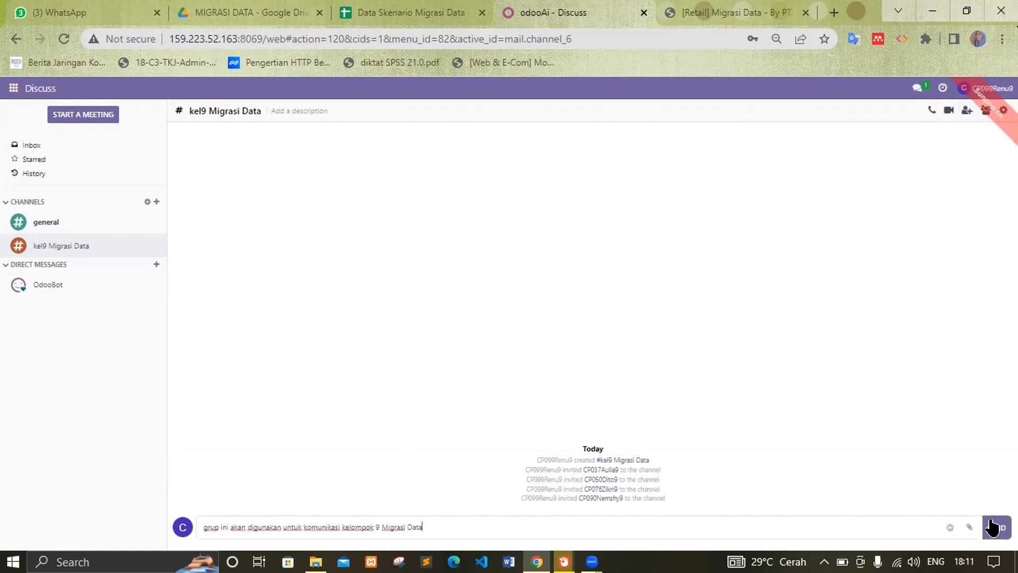
{"action": "left_click", "coordinate": [990, 527]}
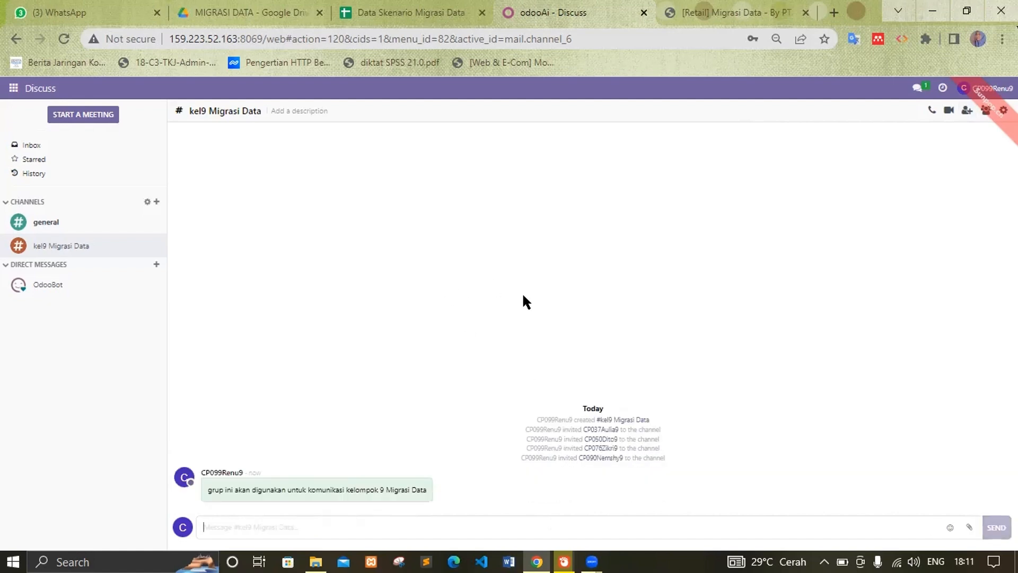
{"action": "left_click", "coordinate": [7, 96]}
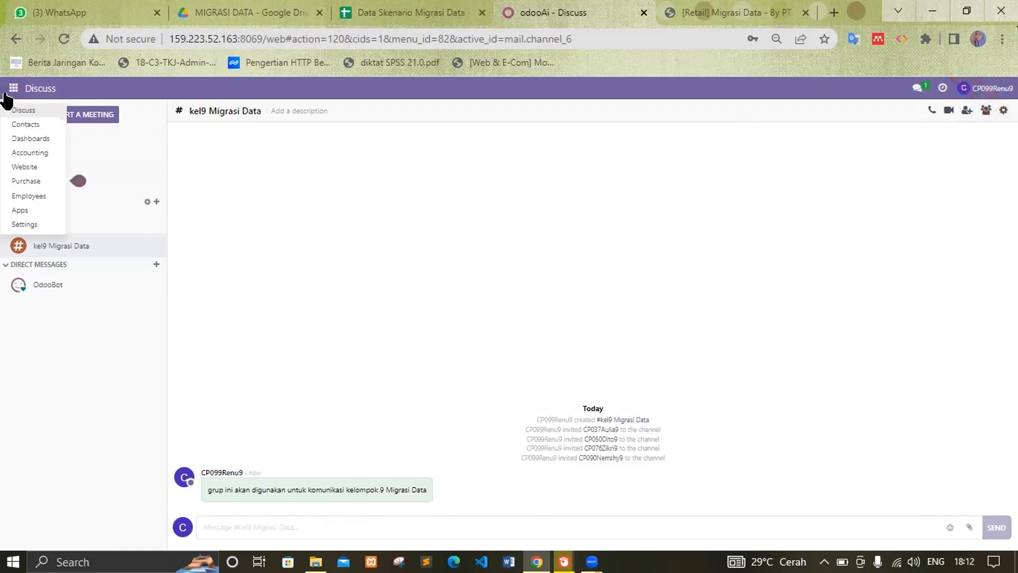
Step: Go to the Purchase app's Configuration > Settings page
{"action": "left_click", "coordinate": [32, 180]}
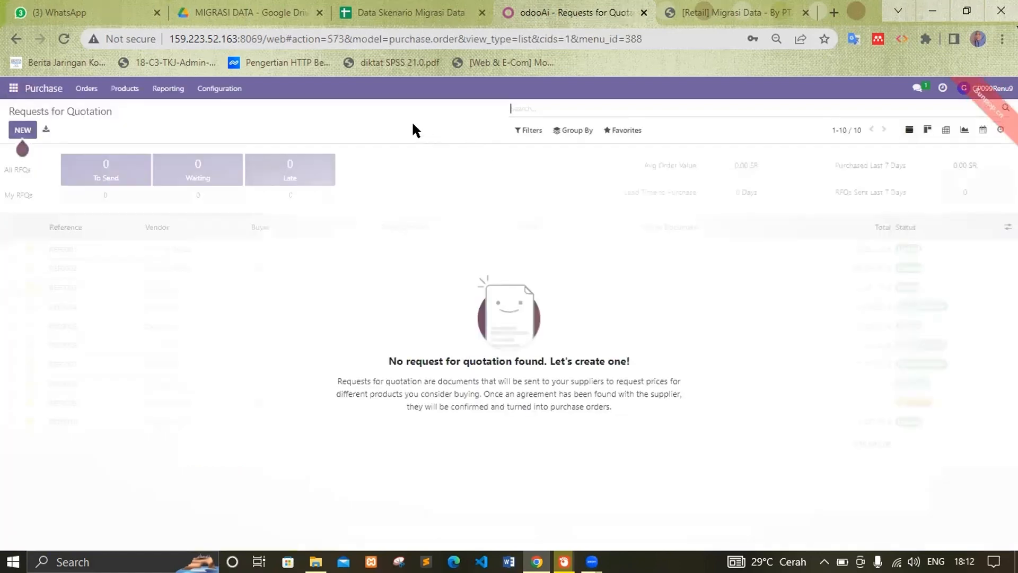
{"action": "left_click", "coordinate": [218, 91]}
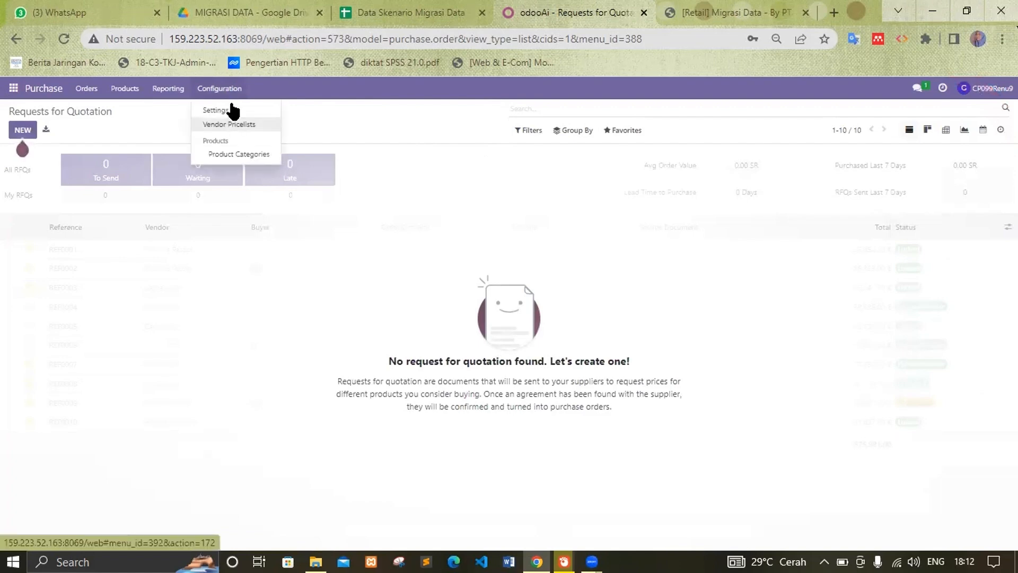
{"action": "left_click", "coordinate": [230, 106]}
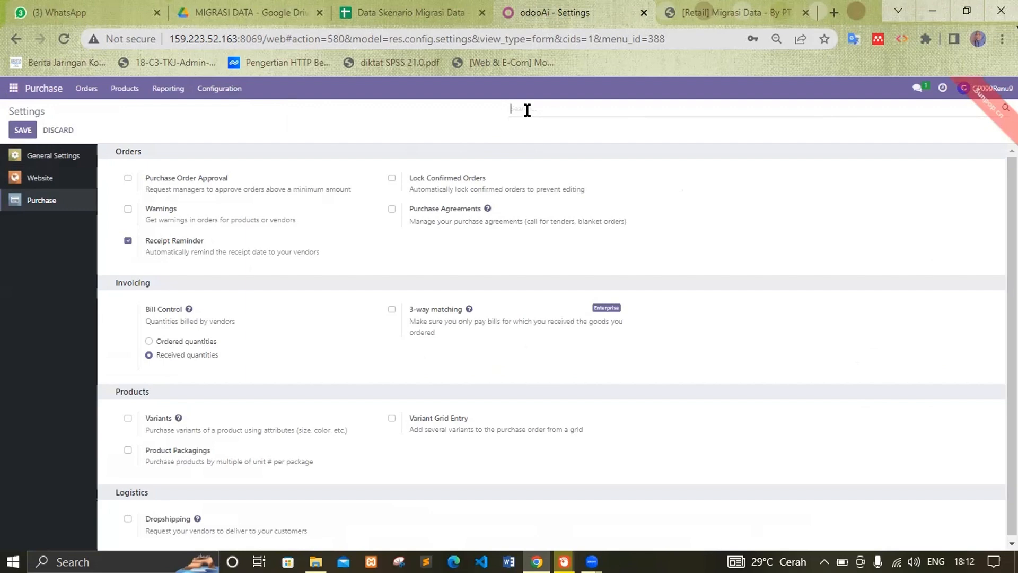
Step: Enable Purchase Order Approval, change its minimum amount from 5,000.00 to 0, and save
{"action": "type", "text": "amou"}
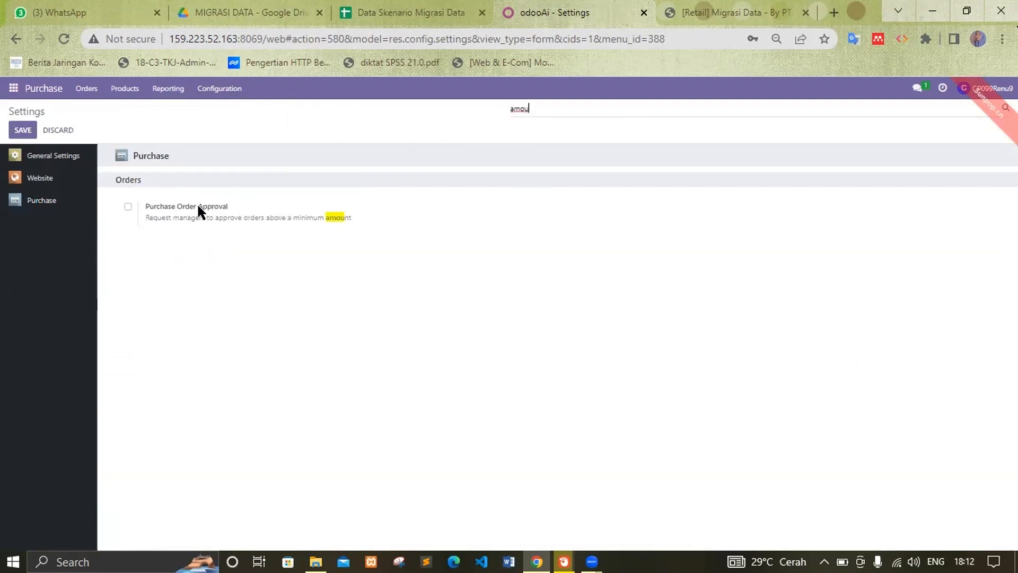
{"action": "left_click", "coordinate": [129, 207]}
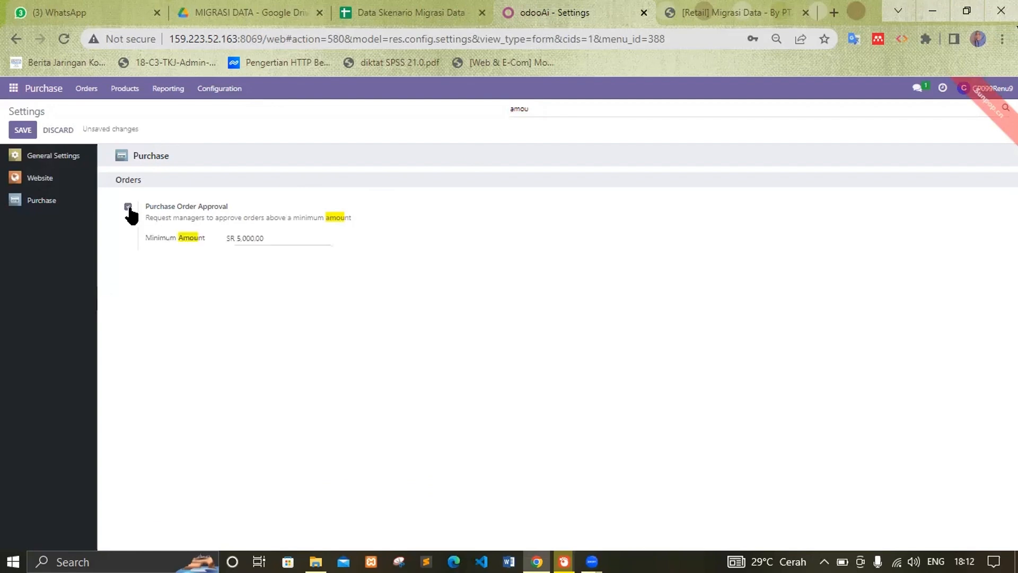
{"action": "left_click", "coordinate": [288, 238]}
{"action": "left_click_drag", "start_coordinate": [289, 237], "coordinate": [218, 238]}
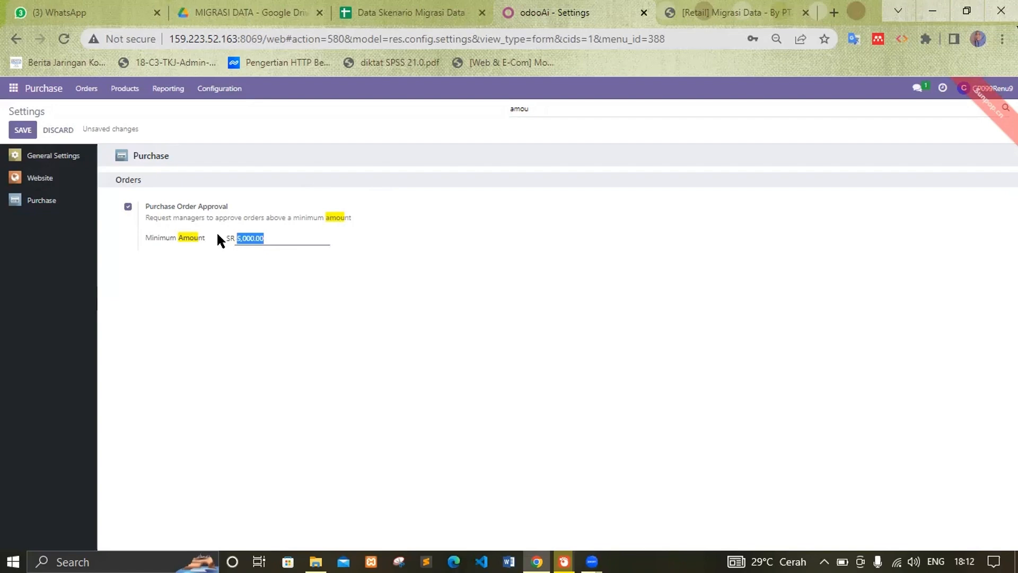
{"action": "type", "text": "0"}
{"action": "left_click", "coordinate": [330, 275]}
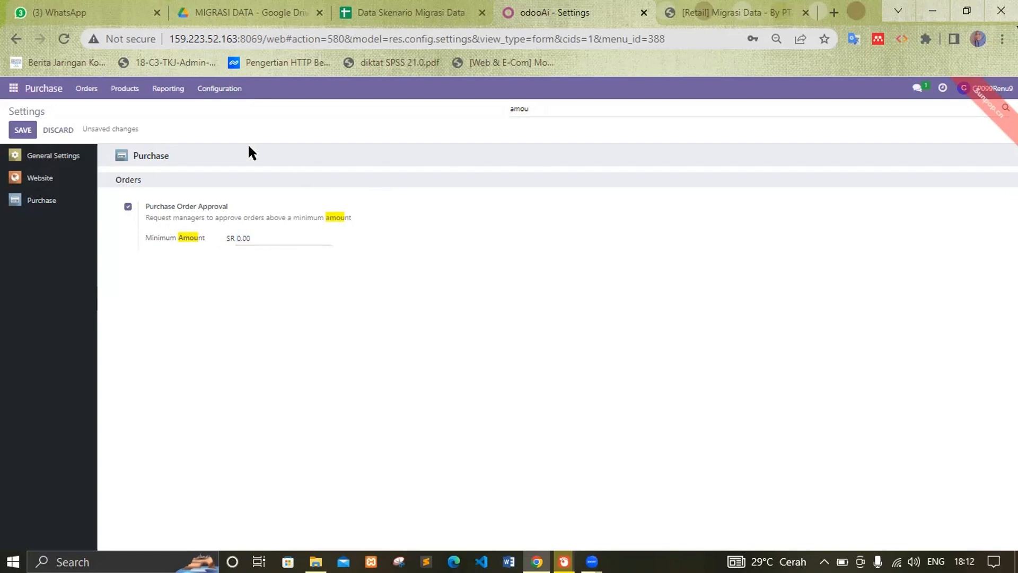
{"action": "left_click", "coordinate": [12, 134]}
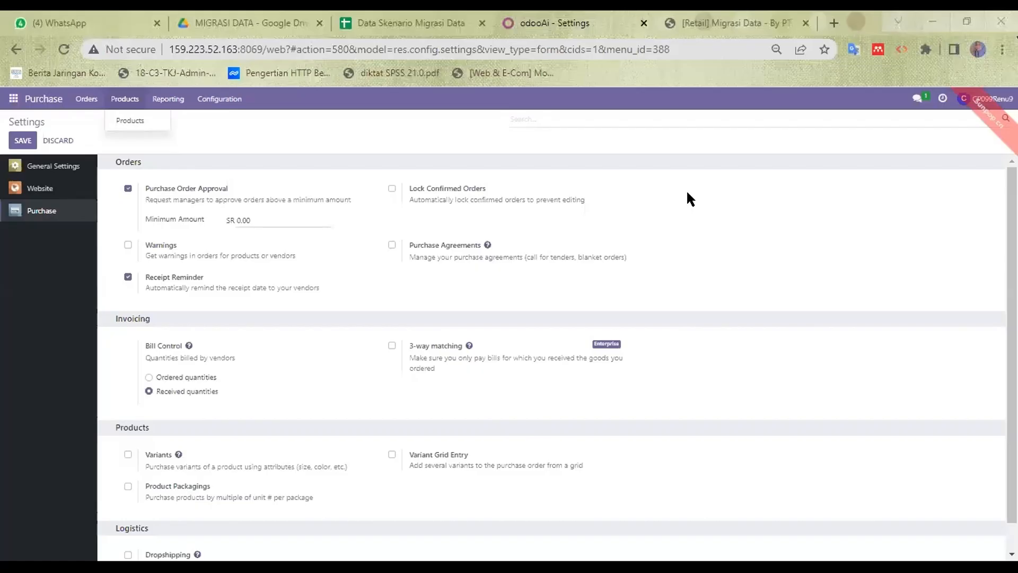
{"action": "left_click", "coordinate": [417, 127]}
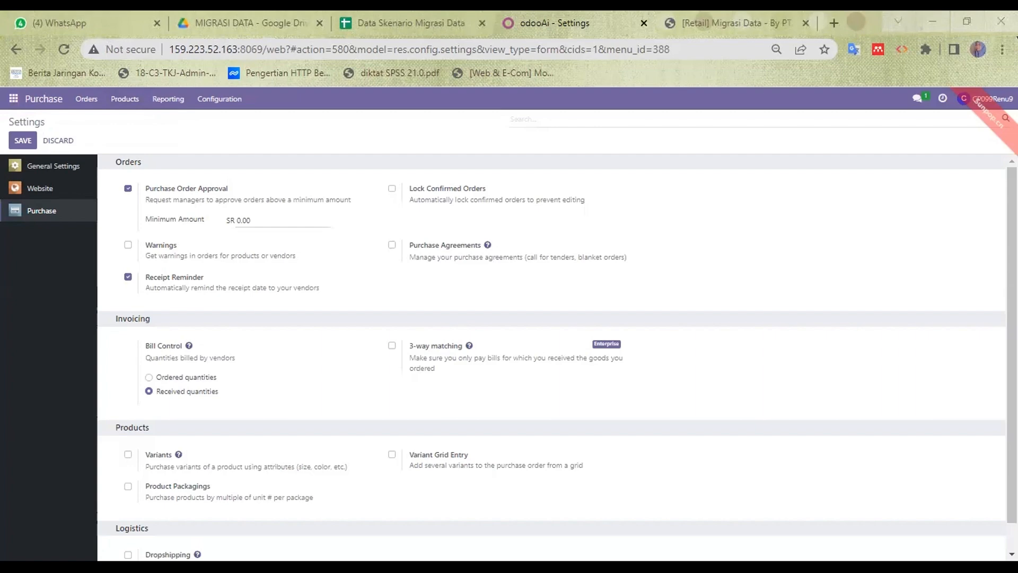
{"action": "left_click", "coordinate": [381, 16]}
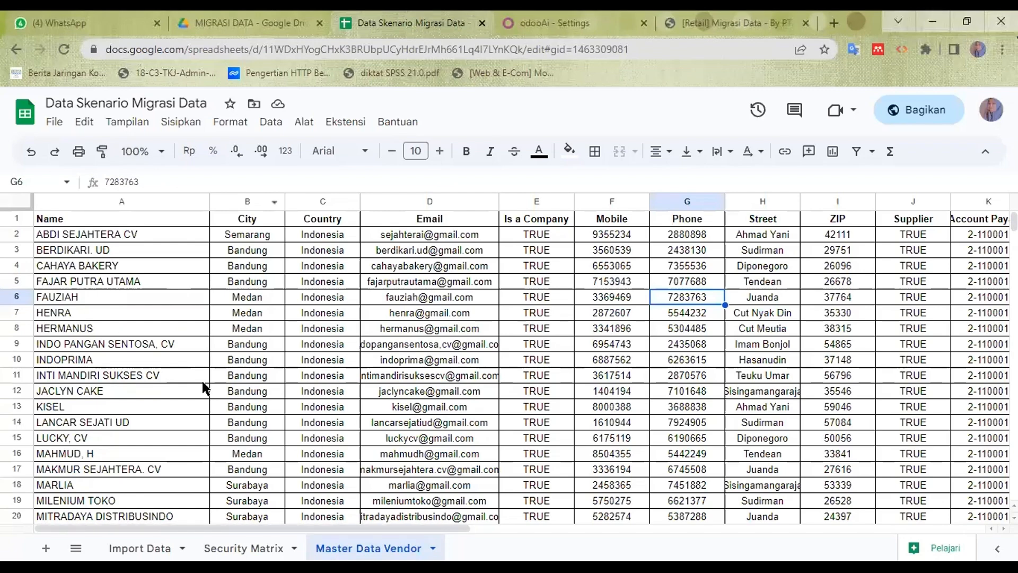
{"action": "mouse_move", "coordinate": [1013, 222]}
{"action": "left_mouse_down"}
{"action": "mouse_move", "coordinate": [1014, 259]}
{"action": "mouse_move", "coordinate": [1013, 221]}
{"action": "left_mouse_up"}
{"action": "left_click", "coordinate": [611, 13]}
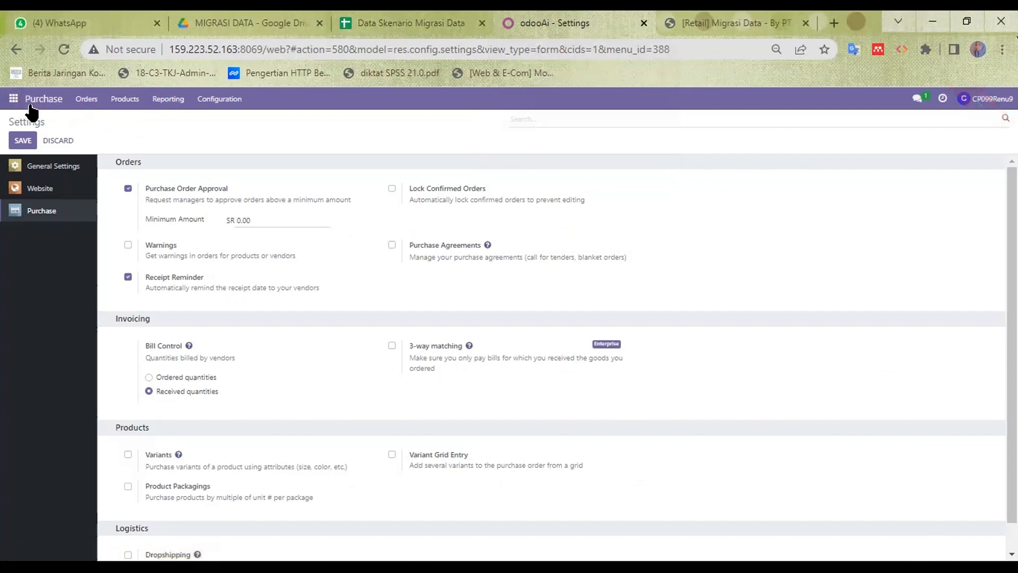
Step: From the Vendors list, choose Favorites > Import records to reach the import page
{"action": "left_click", "coordinate": [85, 100]}
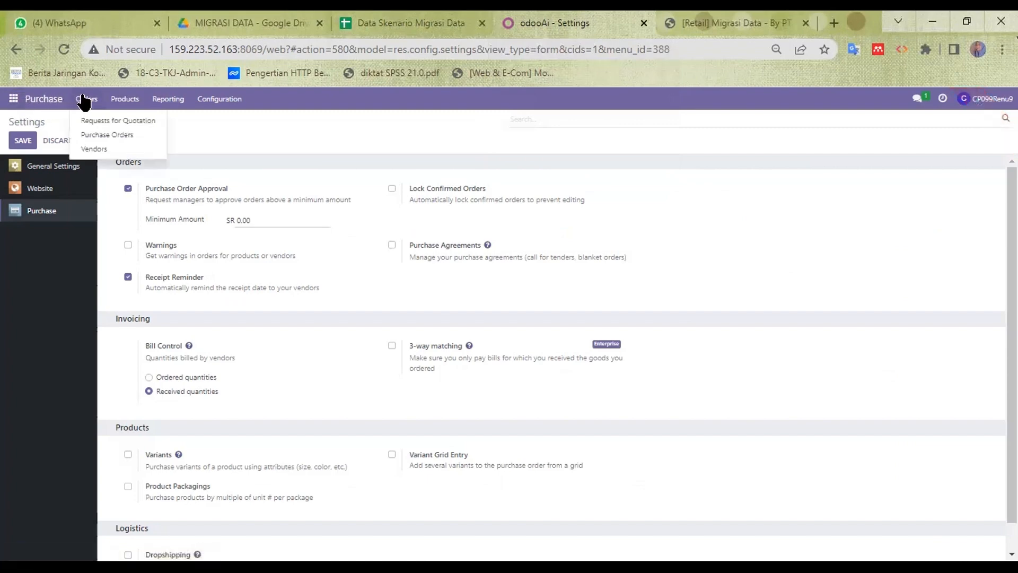
{"action": "left_click", "coordinate": [94, 149]}
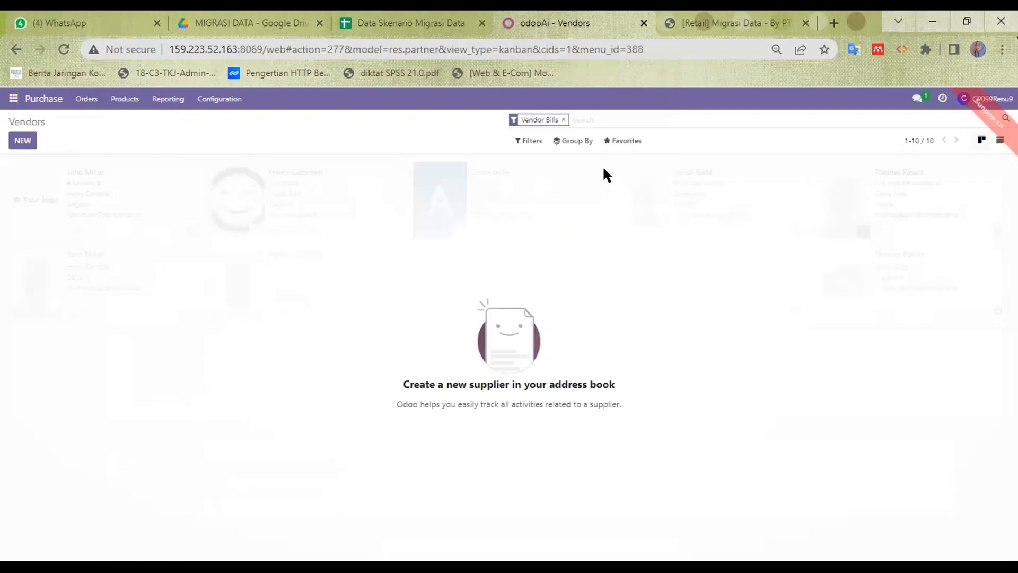
{"action": "left_click", "coordinate": [623, 142]}
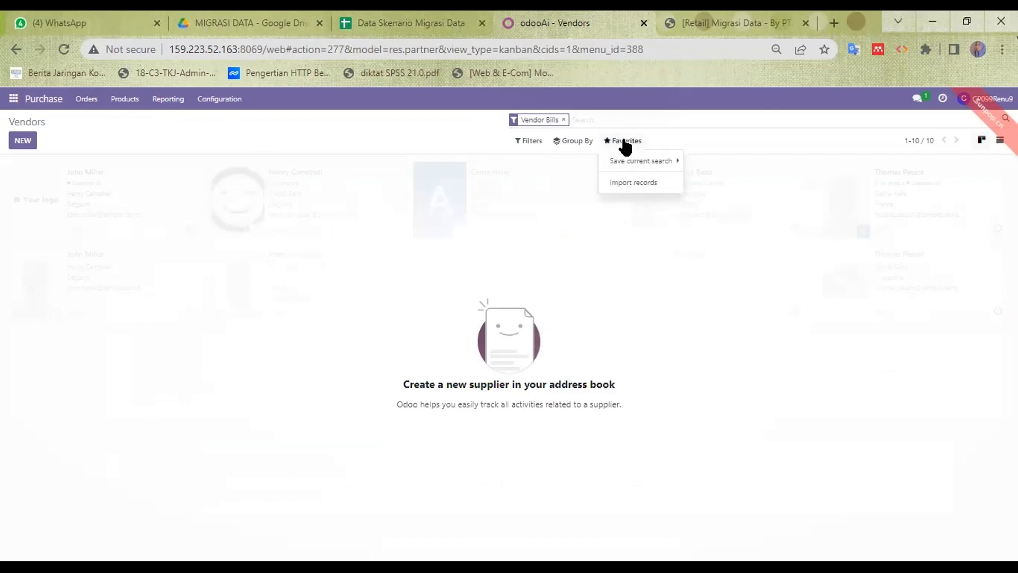
{"action": "left_click", "coordinate": [648, 183]}
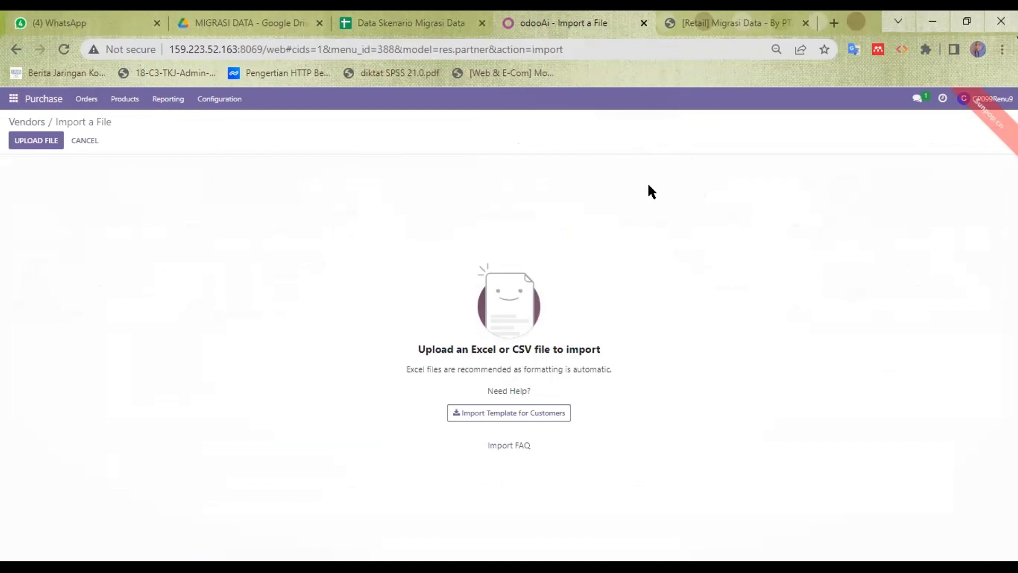
Step: Upload Mater data vendor from D:\UNP\PT CTECH\WEEK 13 and import the vendor records
{"action": "left_click", "coordinate": [39, 140]}
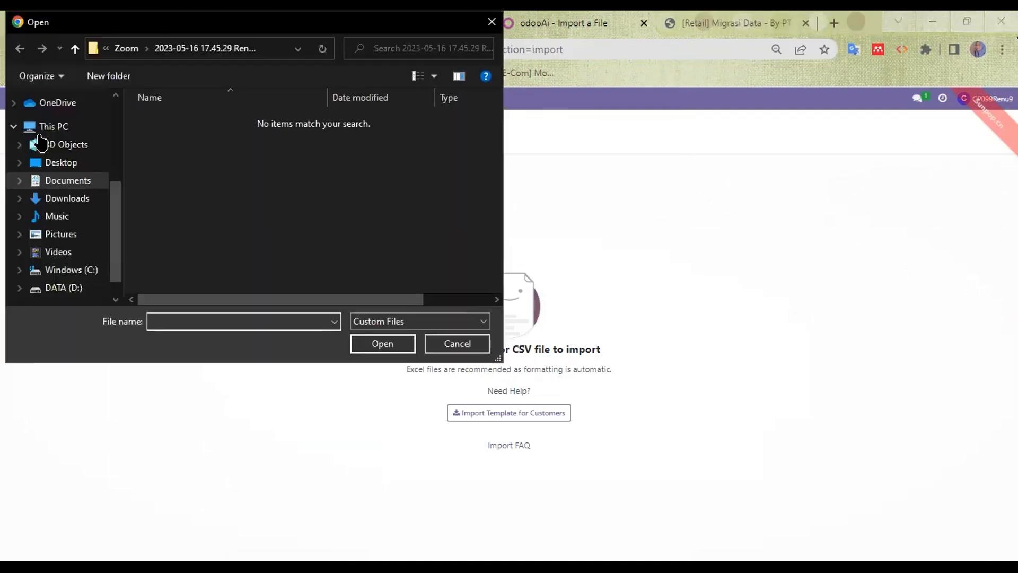
{"action": "left_click", "coordinate": [78, 289]}
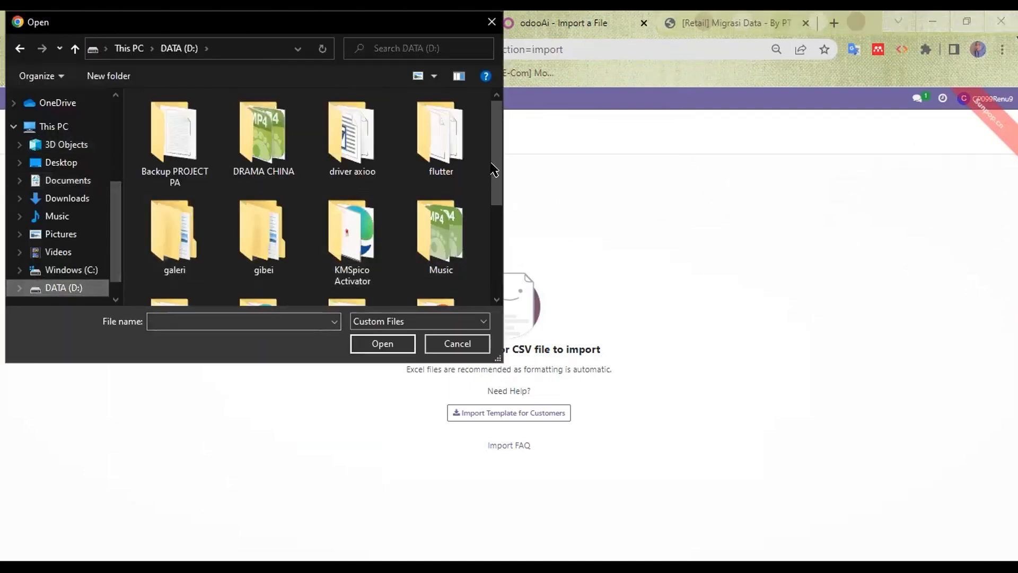
{"action": "left_click_drag", "start_coordinate": [493, 168], "coordinate": [492, 230]}
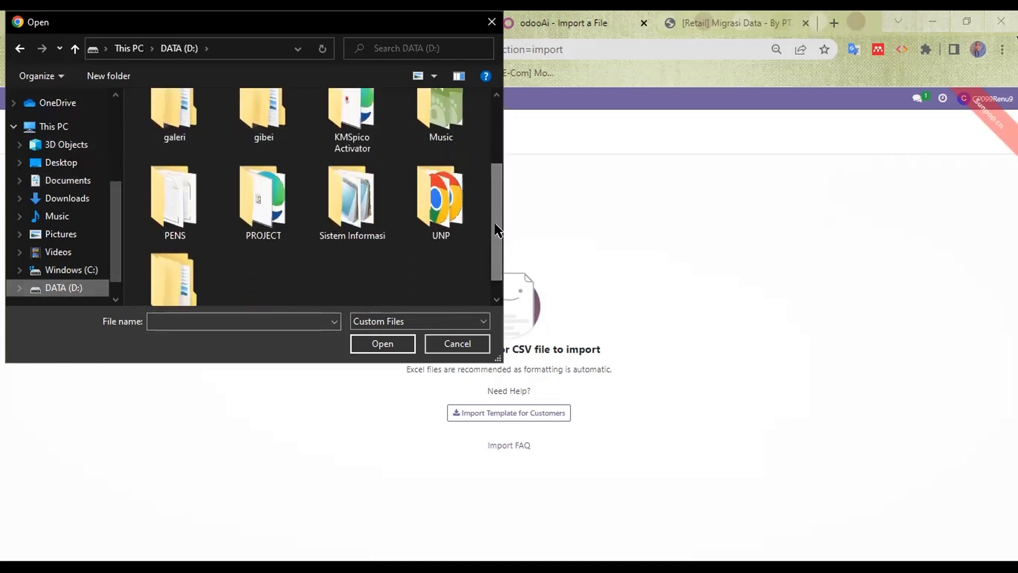
{"action": "double_click", "coordinate": [455, 213]}
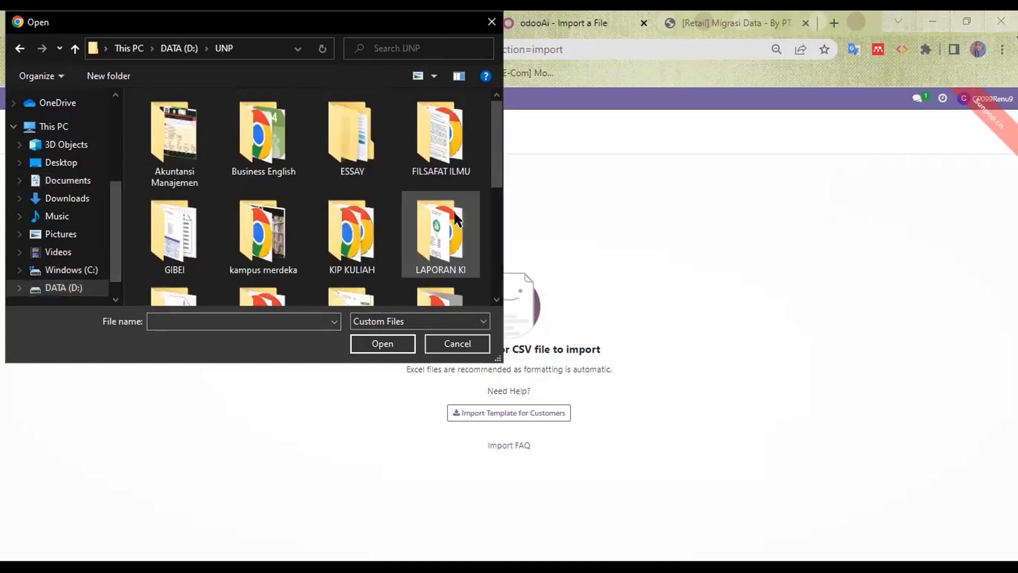
{"action": "left_click_drag", "start_coordinate": [497, 161], "coordinate": [491, 253]}
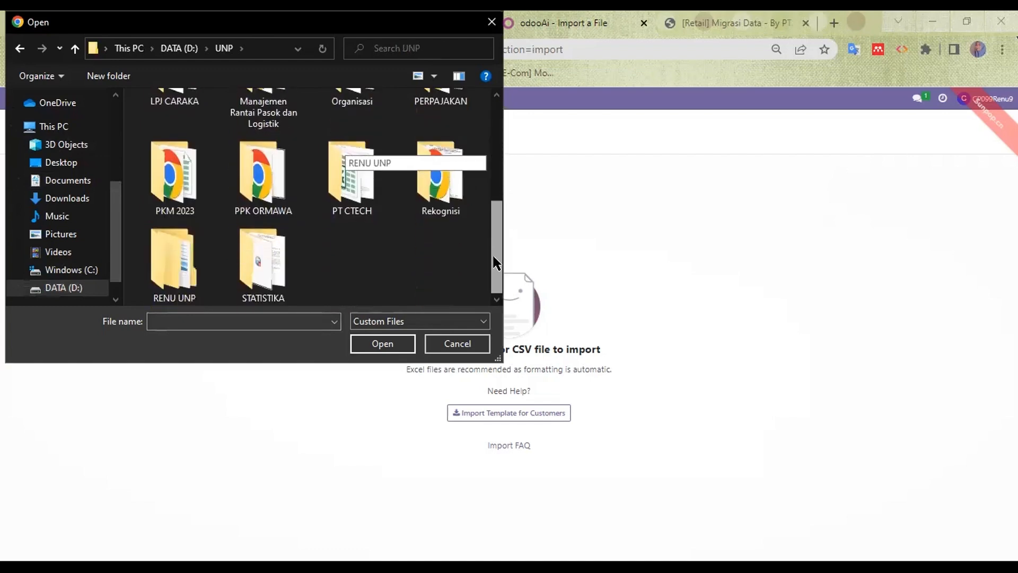
{"action": "double_click", "coordinate": [358, 192]}
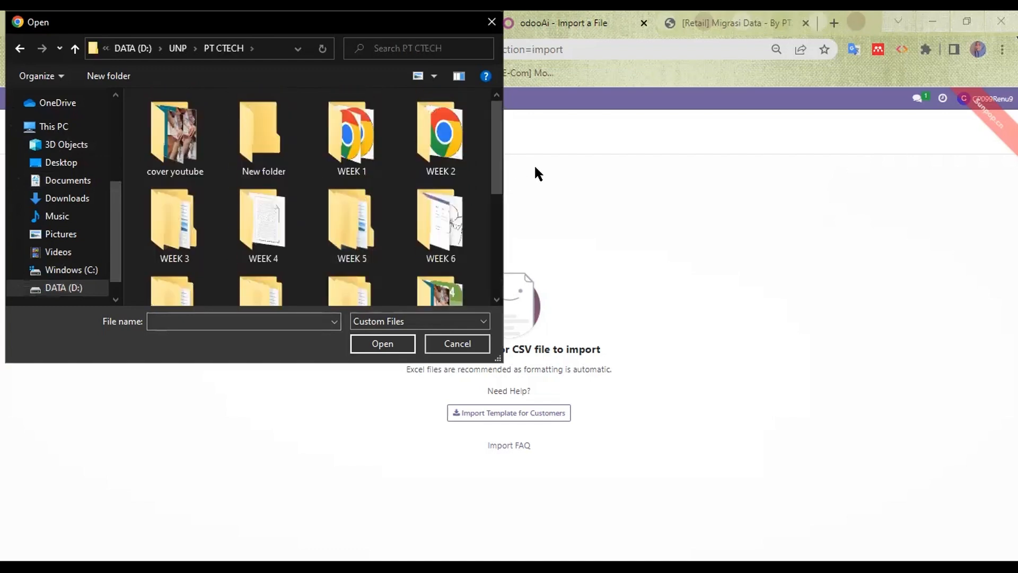
{"action": "left_click_drag", "start_coordinate": [498, 163], "coordinate": [491, 263]}
{"action": "double_click", "coordinate": [257, 164]}
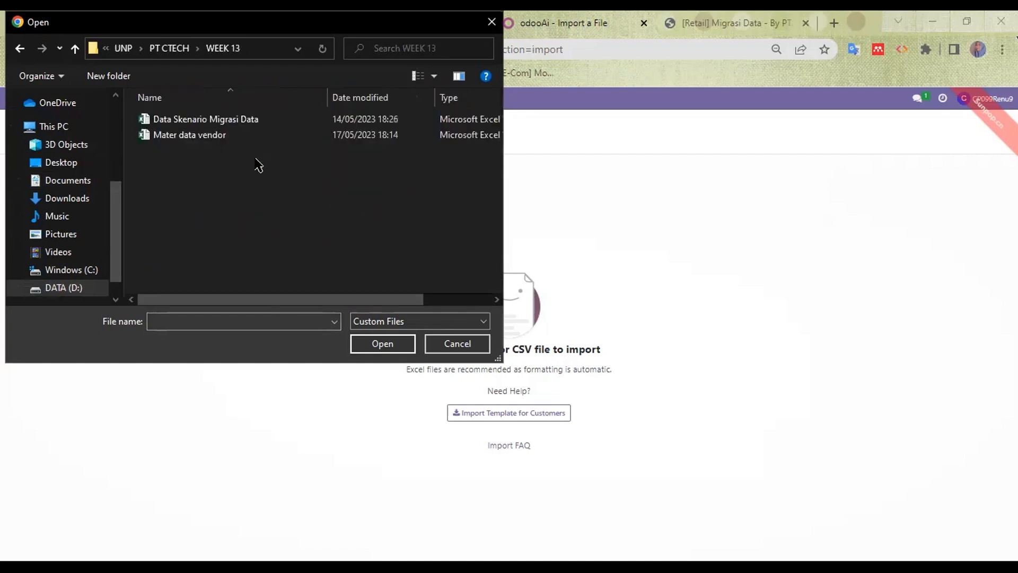
{"action": "left_click", "coordinate": [225, 136]}
{"action": "left_click", "coordinate": [383, 344]}
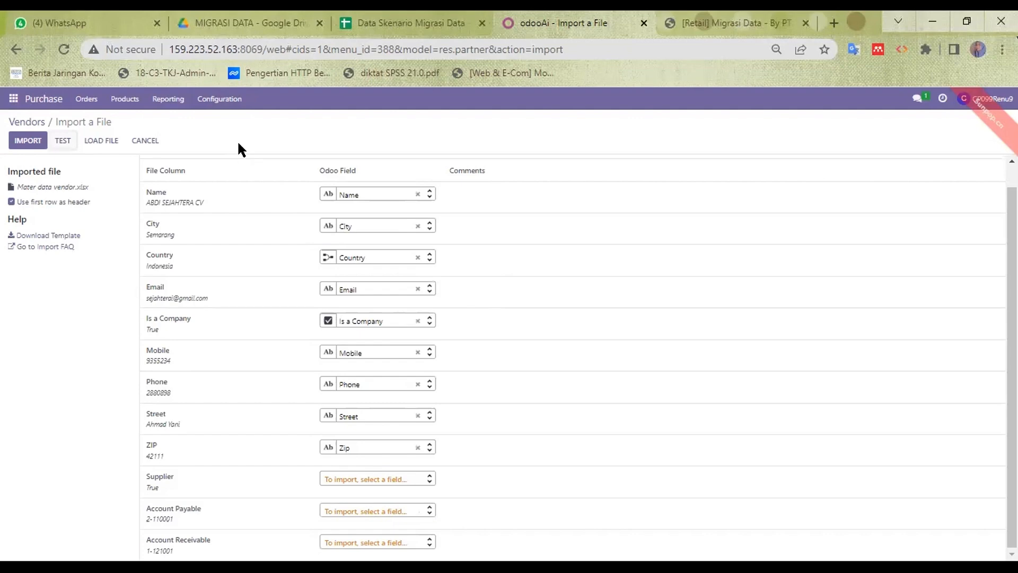
{"action": "left_click", "coordinate": [17, 140]}
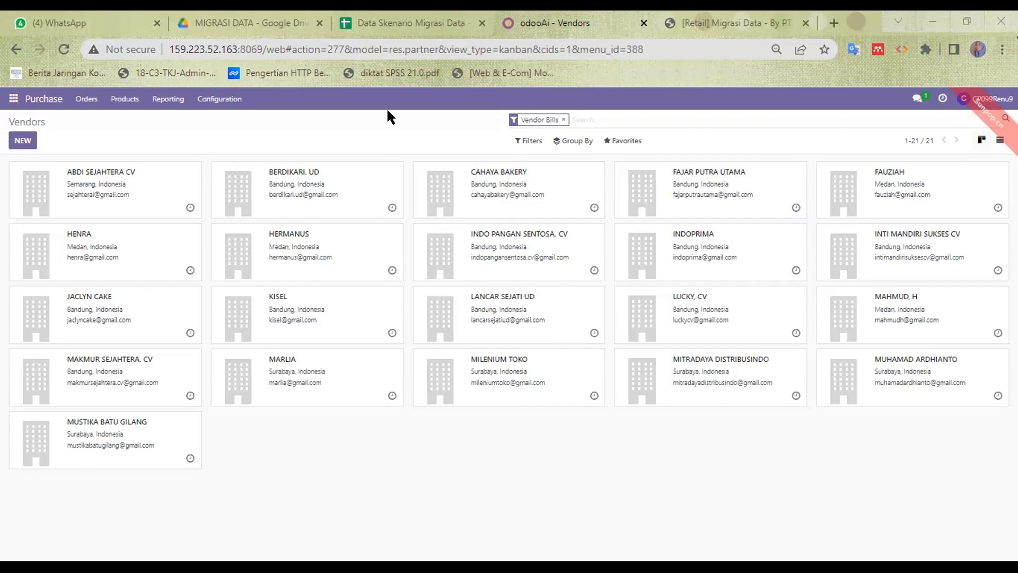
Step: Check the Pricelist Vendor sheet's Vendor and Product column headers, then return to Odoo
{"action": "left_click", "coordinate": [369, 21]}
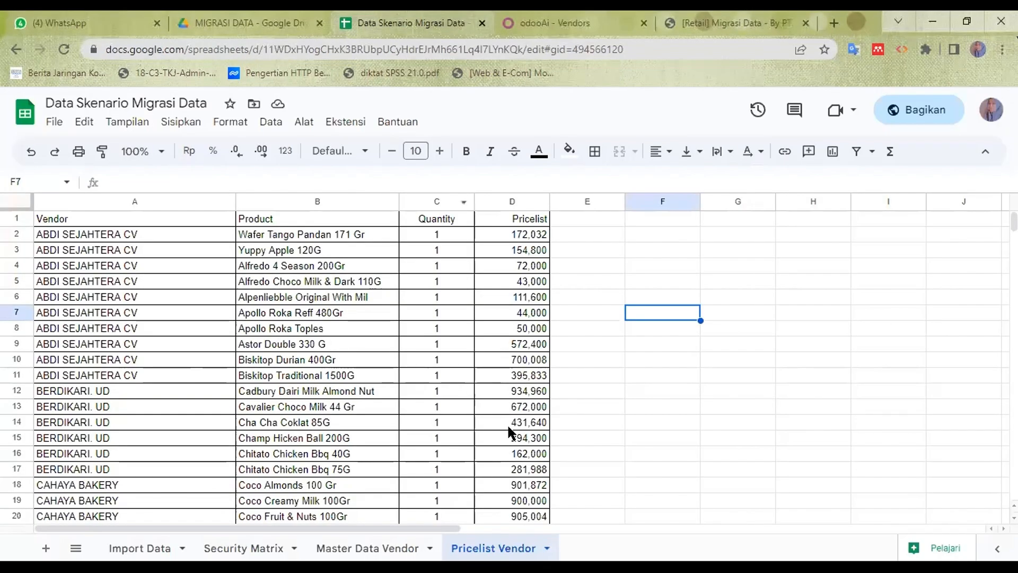
{"action": "left_click", "coordinate": [136, 218]}
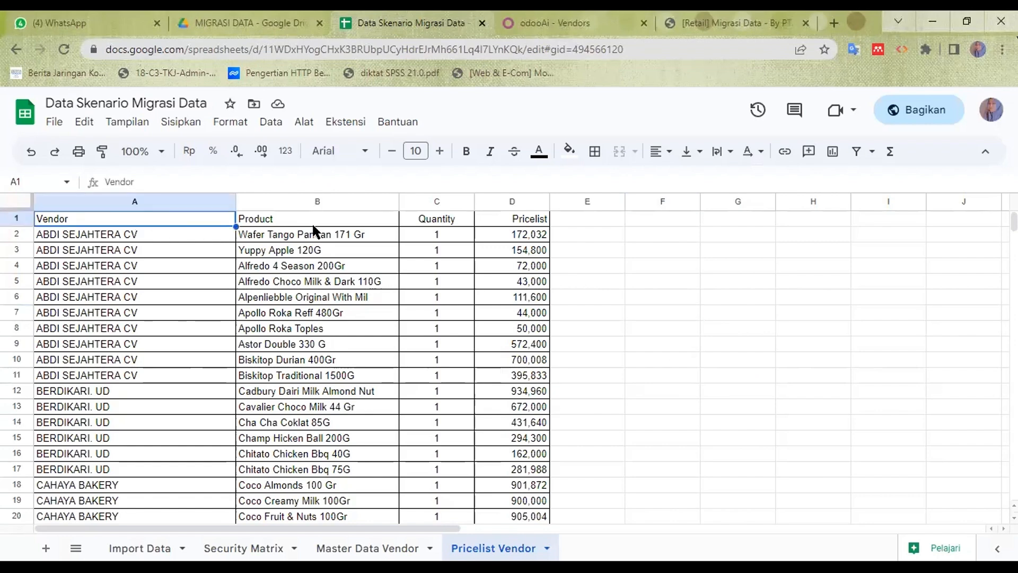
{"action": "left_click", "coordinate": [332, 223]}
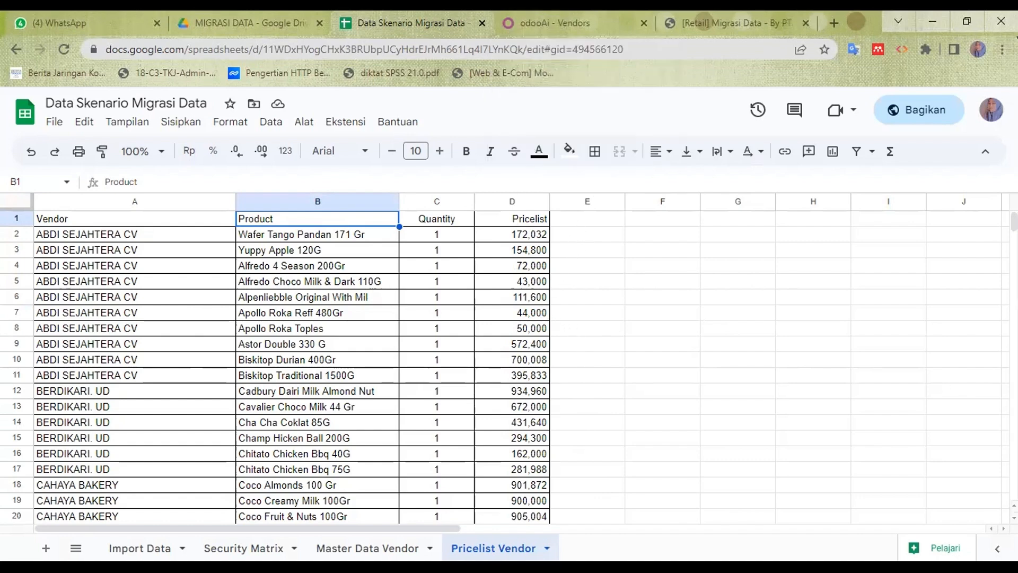
{"action": "left_click", "coordinate": [609, 20]}
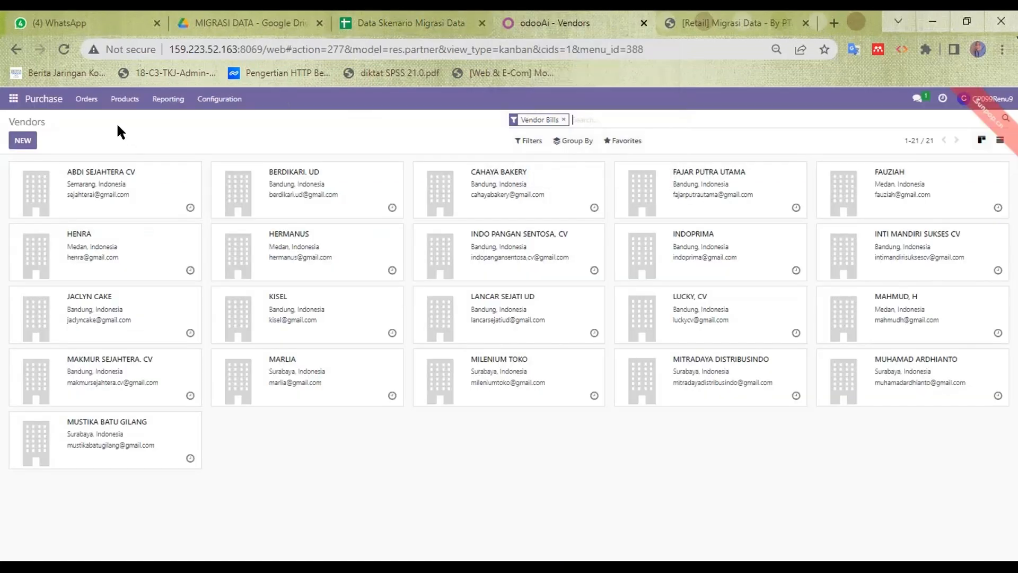
Step: Open Configuration > Vendor Pricelists and start Import records from Favorites
{"action": "left_click", "coordinate": [227, 99]}
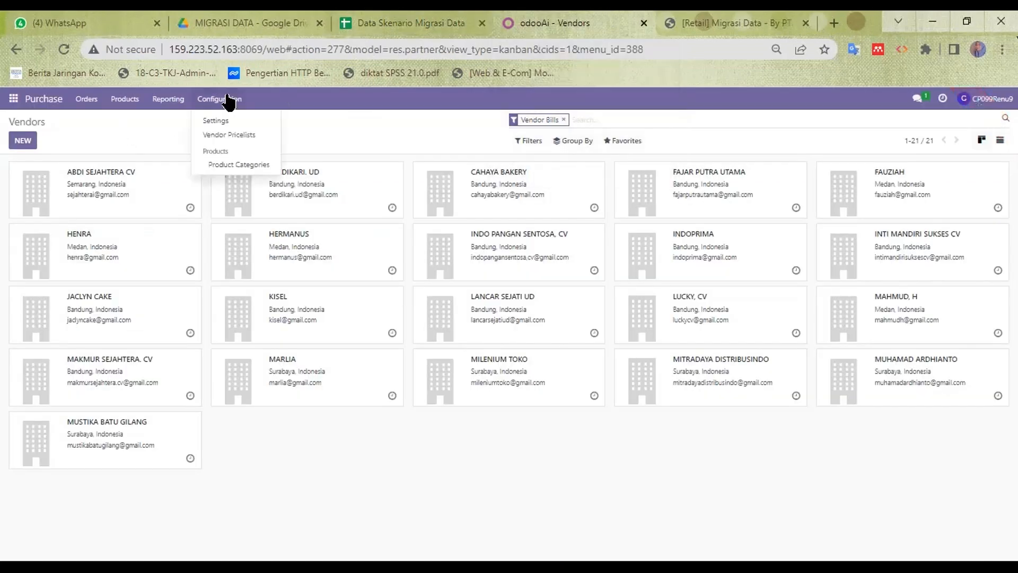
{"action": "left_click", "coordinate": [233, 135]}
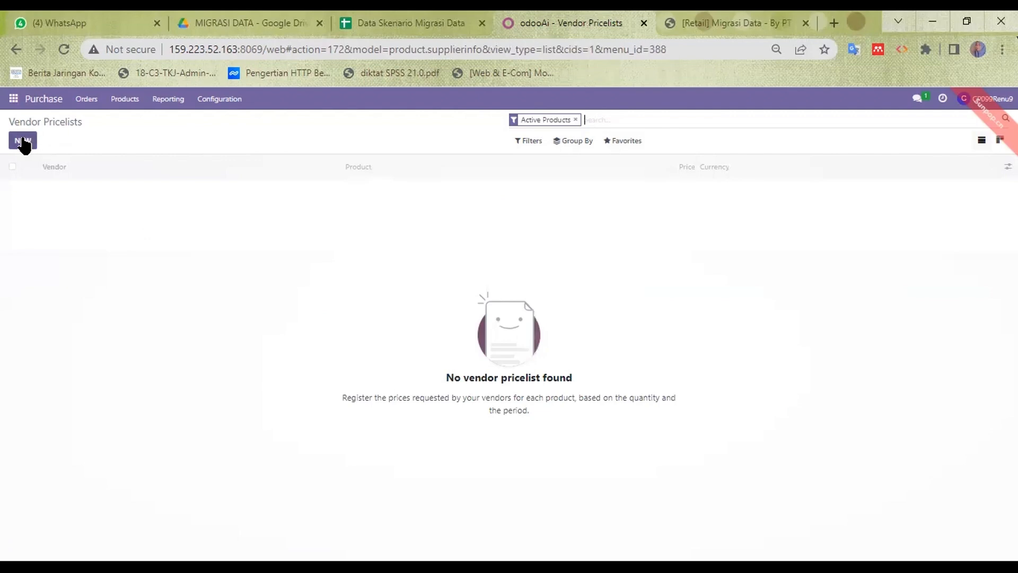
{"action": "left_click", "coordinate": [625, 141]}
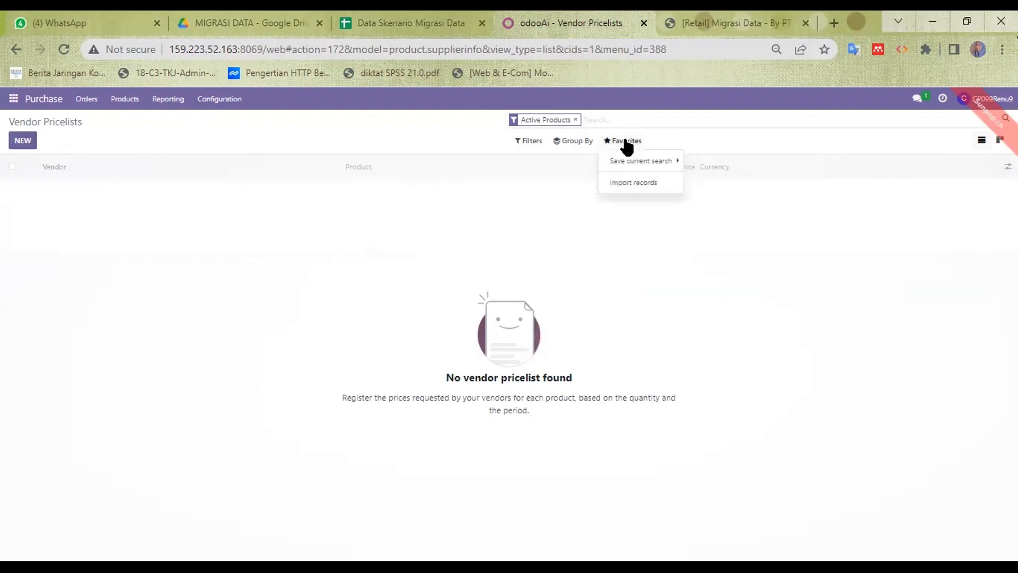
{"action": "left_click", "coordinate": [630, 186]}
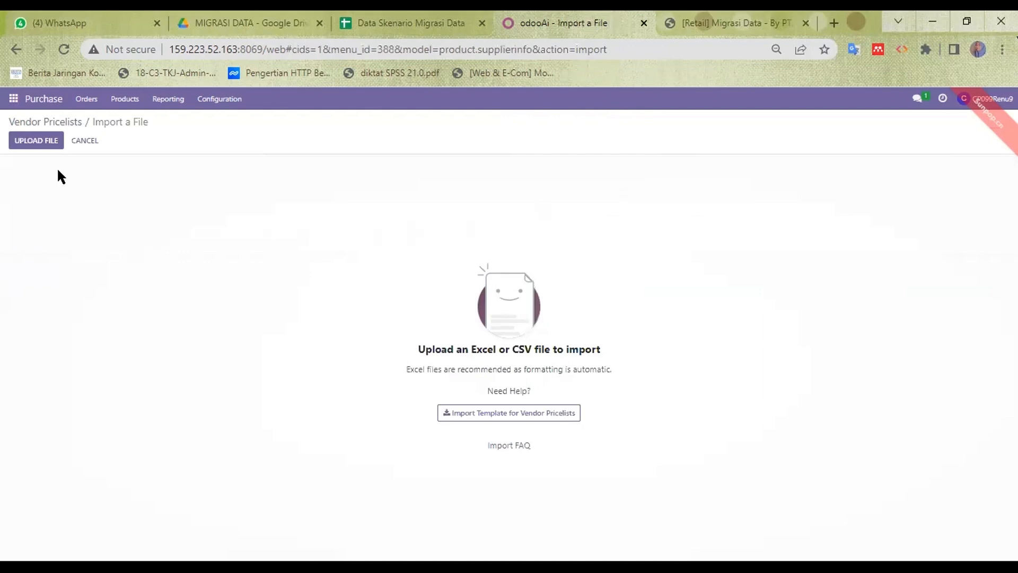
Step: Select the Pricelist Vendor spreadsheet in the upload file chooser
{"action": "left_click", "coordinate": [37, 144]}
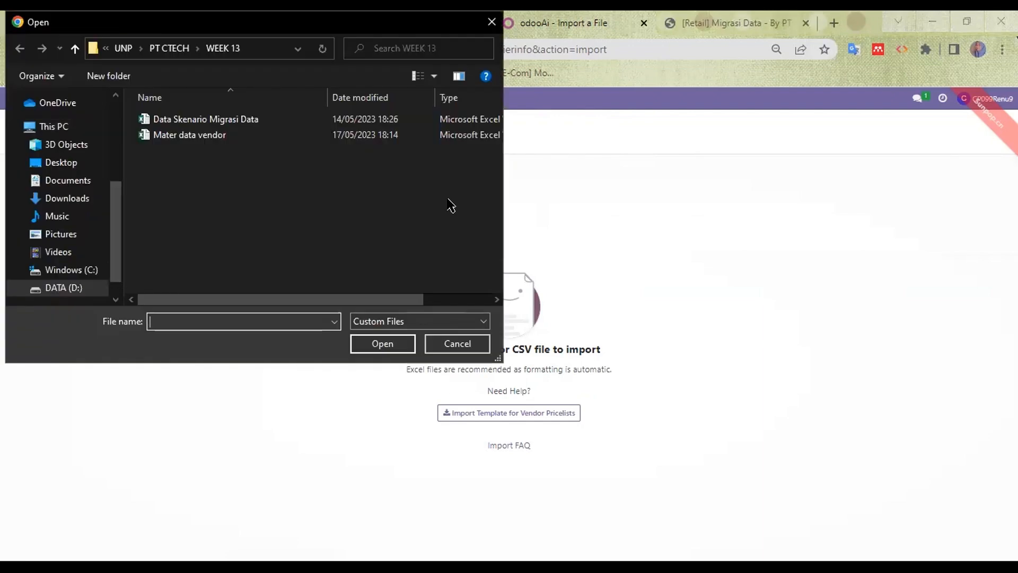
{"action": "key", "text": "Escape"}
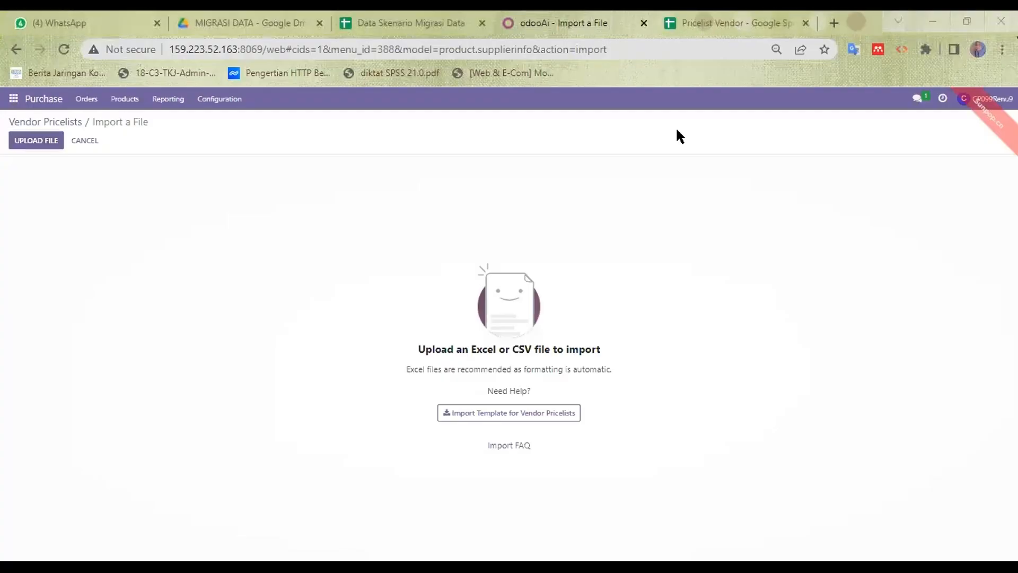
{"action": "left_click", "coordinate": [45, 143]}
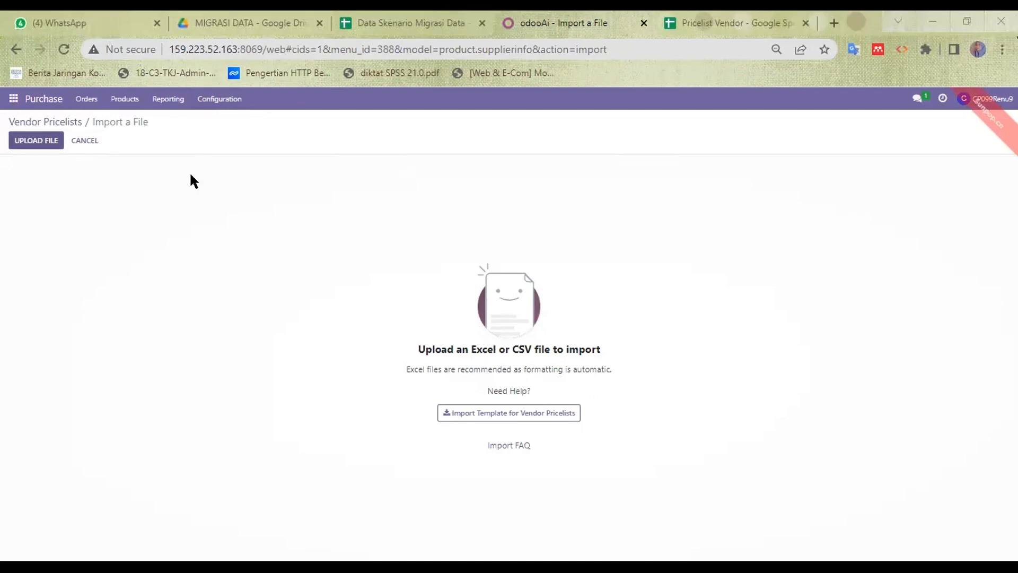
{"action": "left_click", "coordinate": [227, 154]}
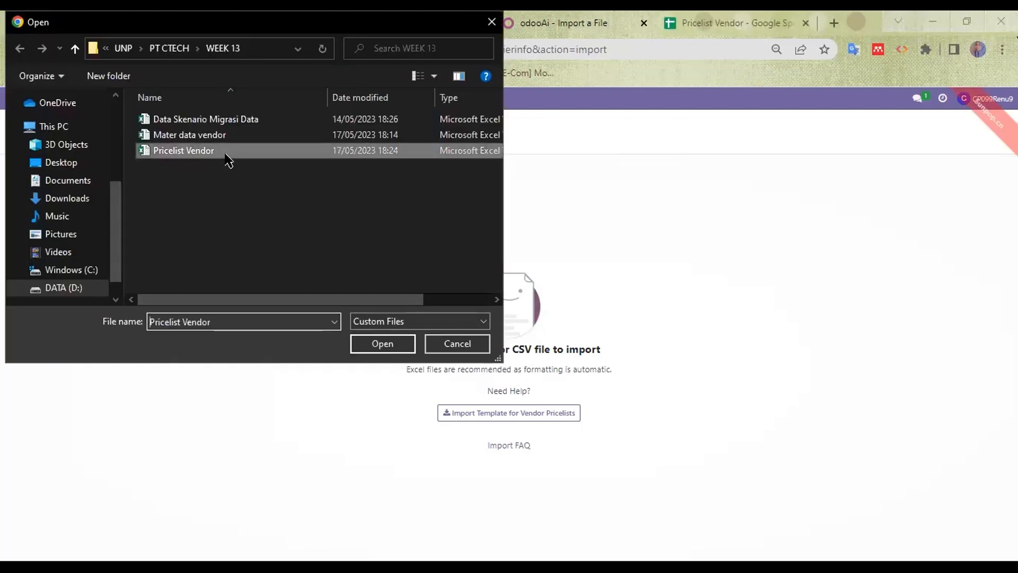
Step: Upload Pricelist Vendor, map the Pricelist column to Price, test, and run the import
{"action": "left_click", "coordinate": [379, 343]}
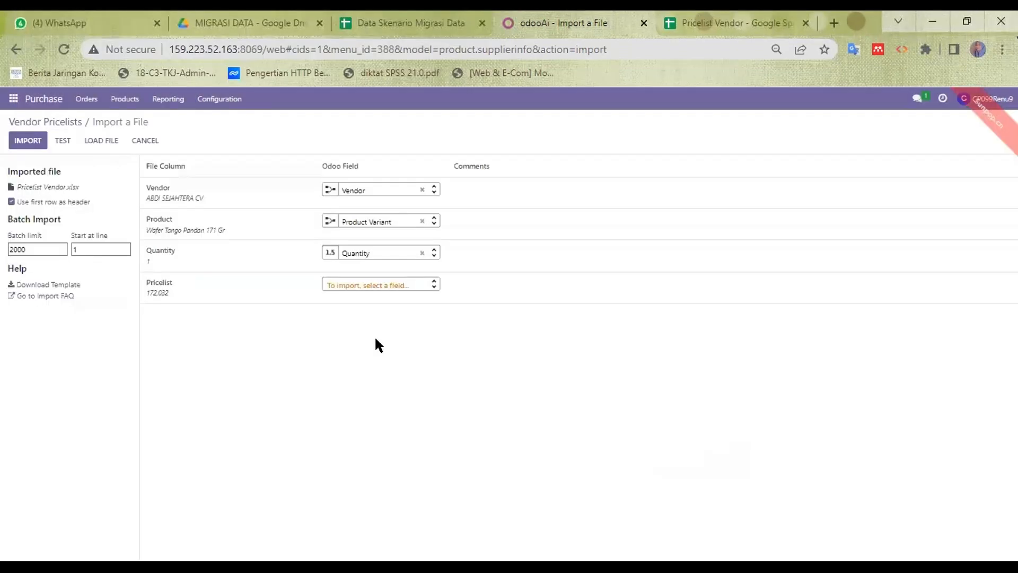
{"action": "left_click", "coordinate": [393, 284]}
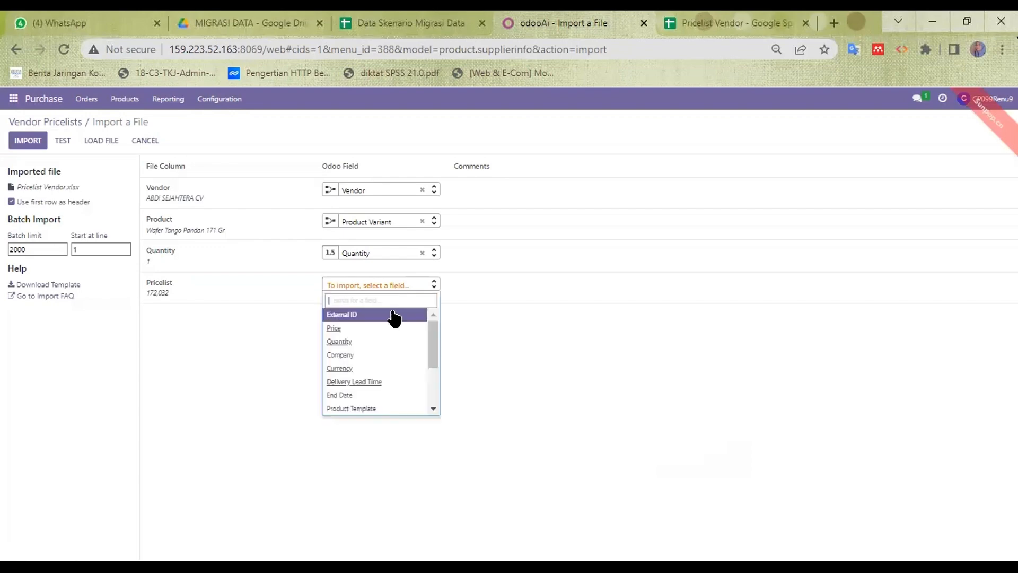
{"action": "mouse_move", "coordinate": [435, 334]}
{"action": "left_mouse_down"}
{"action": "mouse_move", "coordinate": [425, 381]}
{"action": "mouse_move", "coordinate": [434, 333]}
{"action": "left_mouse_up"}
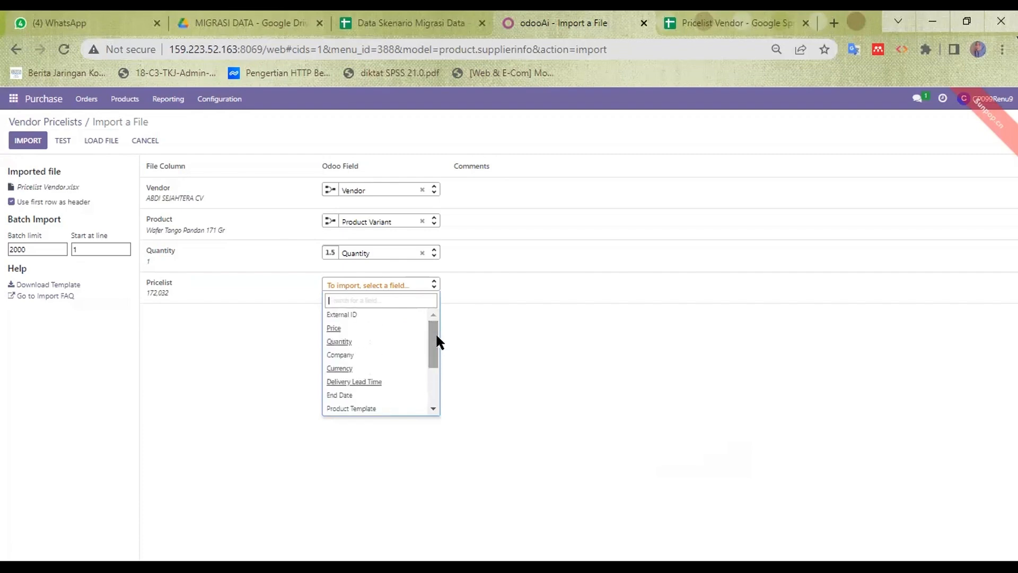
{"action": "left_click", "coordinate": [355, 328]}
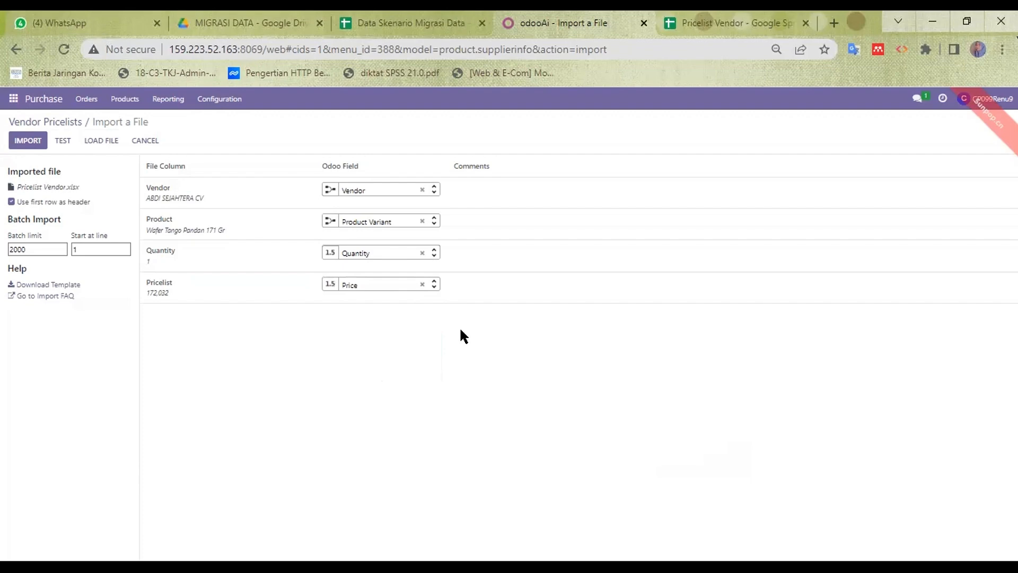
{"action": "left_click", "coordinate": [63, 140]}
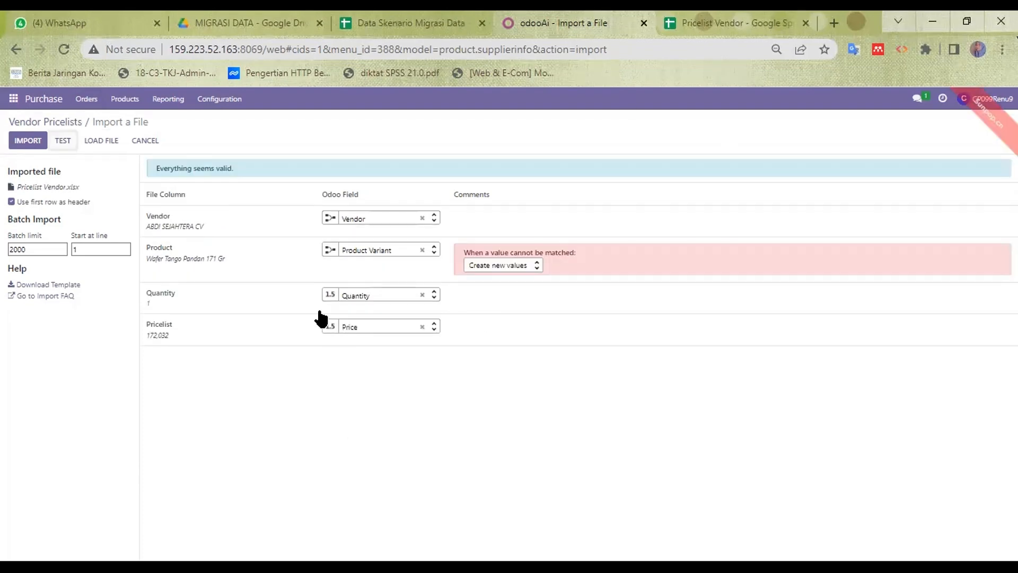
{"action": "left_click", "coordinate": [13, 141]}
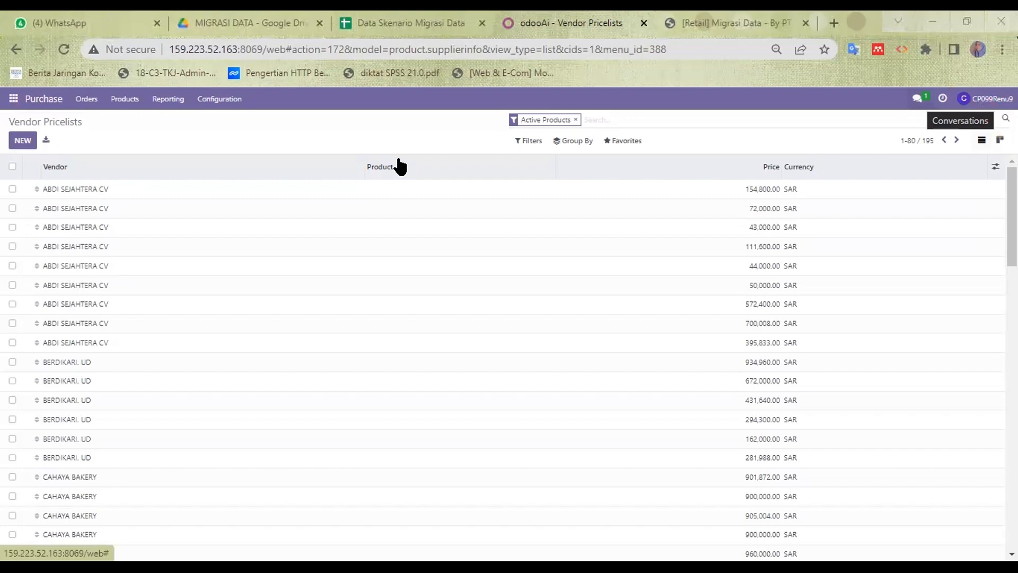
Step: Once the 195 pricelist lines finish importing, open the Orders menu
{"action": "left_click", "coordinate": [97, 100]}
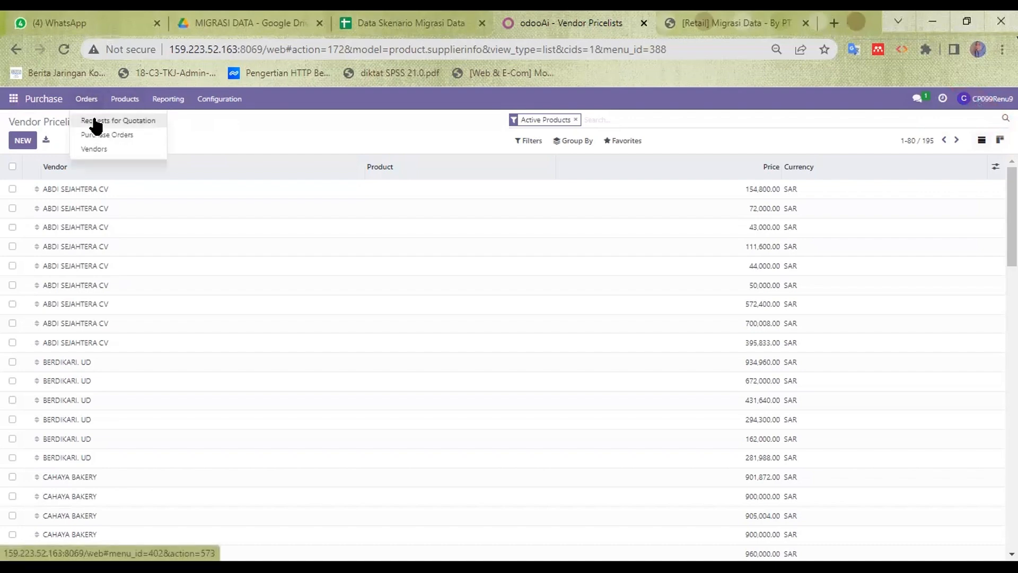
Step: View the empty Requests for Quotation list, then switch to the Outstanding Purchase Order sheet
{"action": "left_click", "coordinate": [95, 122]}
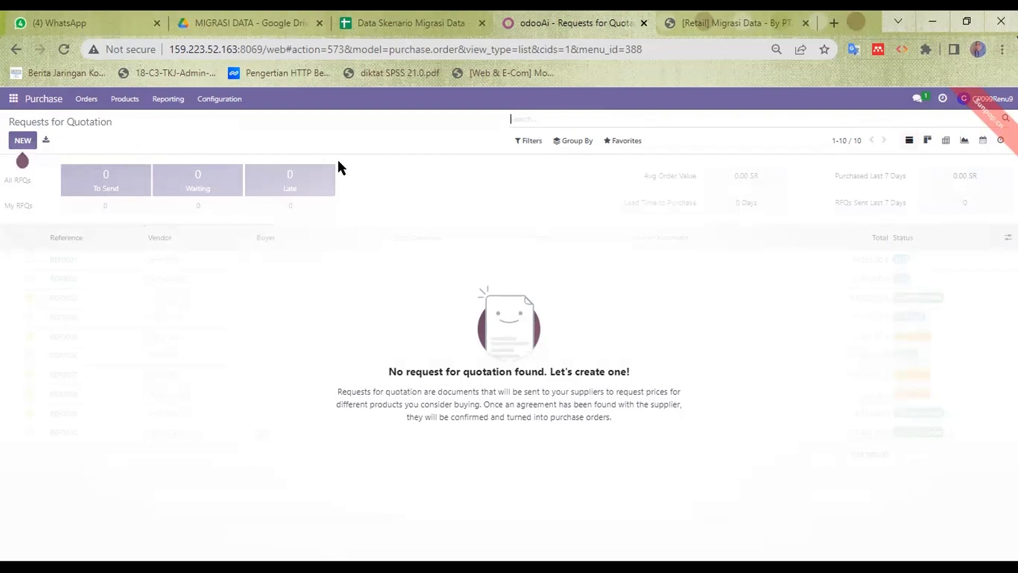
{"action": "left_click", "coordinate": [414, 23]}
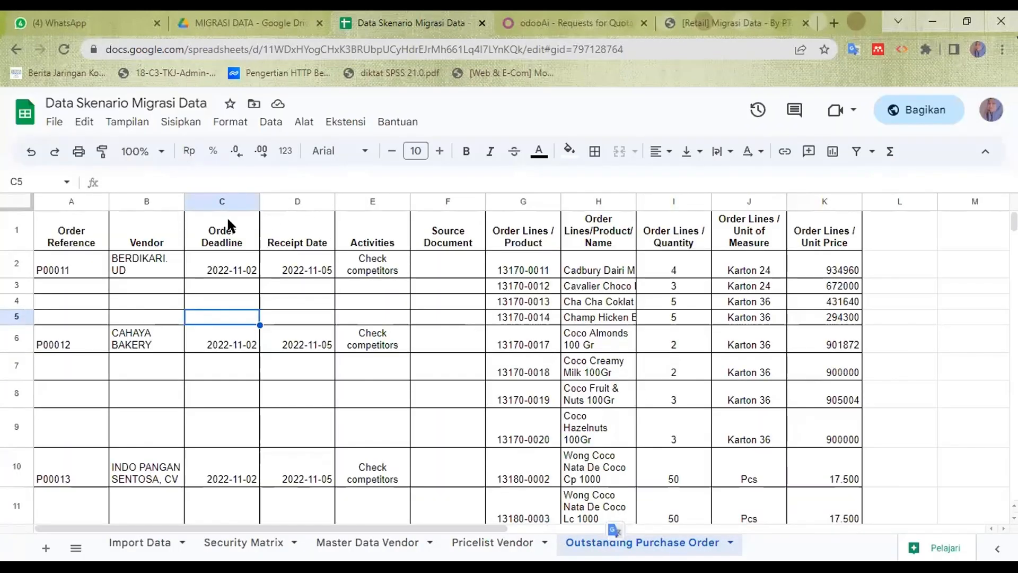
Step: Check the Order Reference and Vendor column headers in the Outstanding Purchase Order sheet
{"action": "left_click", "coordinate": [73, 231]}
{"action": "left_click", "coordinate": [150, 233]}
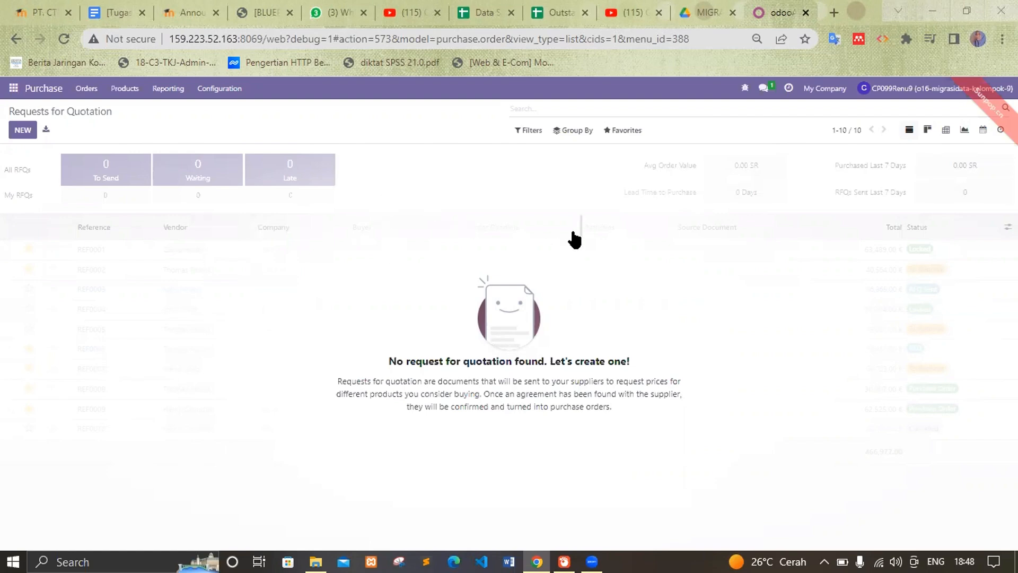
Step: Load Outstanding Purchase Order.xlsx from the dated MIGRASI DATA export folder into the RFQ importer
{"action": "left_click", "coordinate": [626, 133]}
{"action": "left_click", "coordinate": [635, 173]}
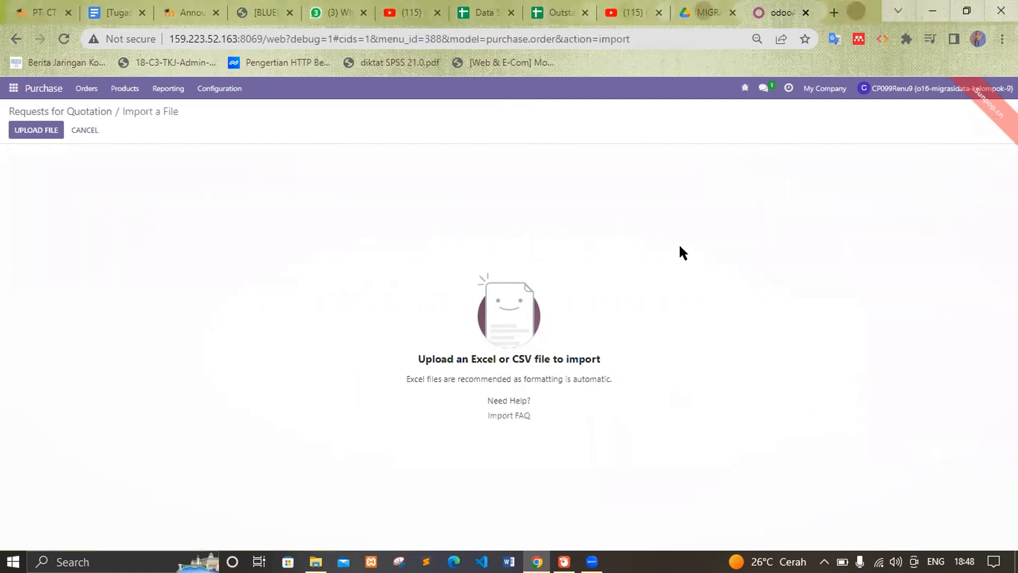
{"action": "left_click", "coordinate": [34, 133]}
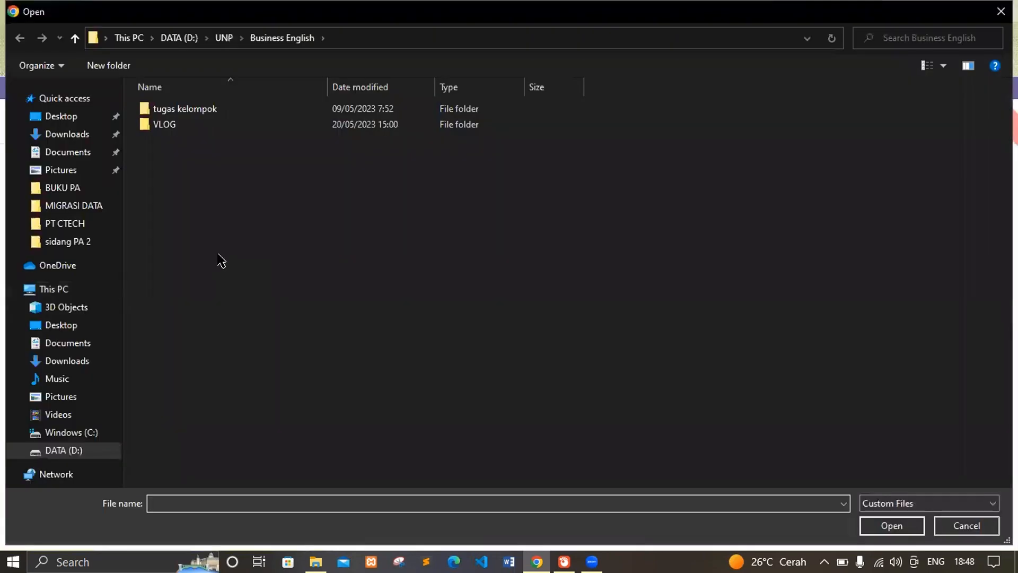
{"action": "left_click", "coordinate": [224, 38]}
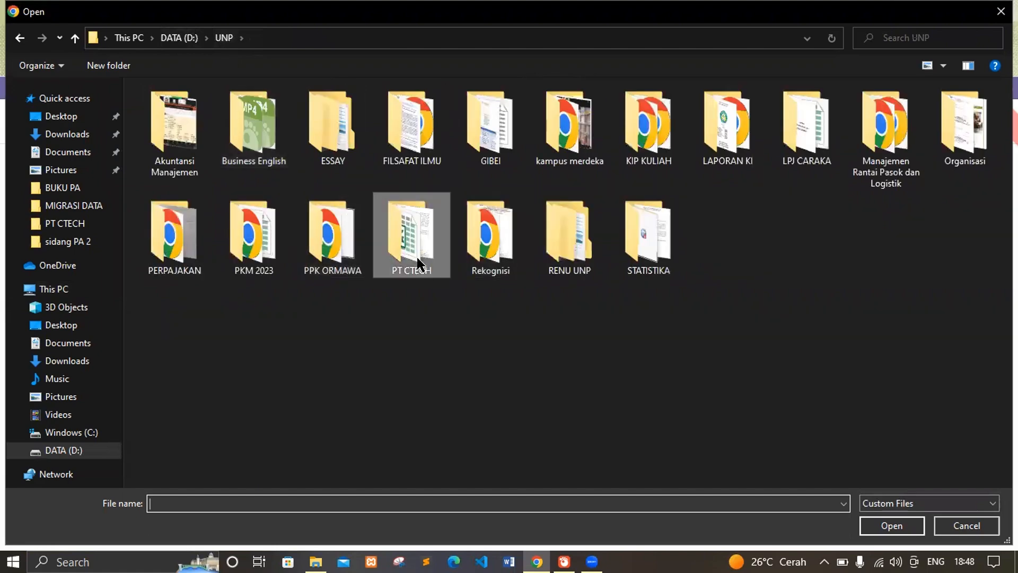
{"action": "double_click", "coordinate": [415, 254]}
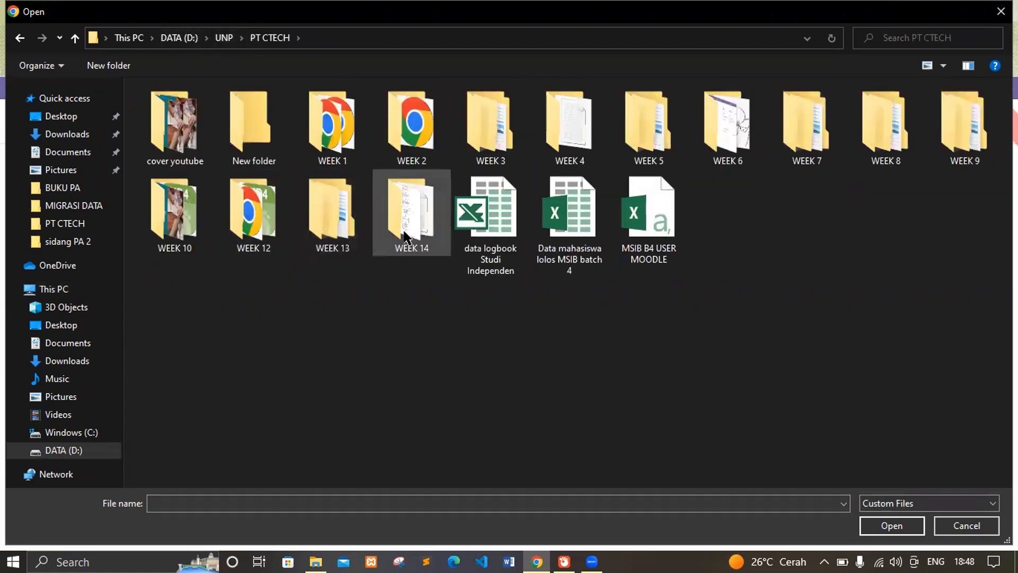
{"action": "double_click", "coordinate": [330, 233]}
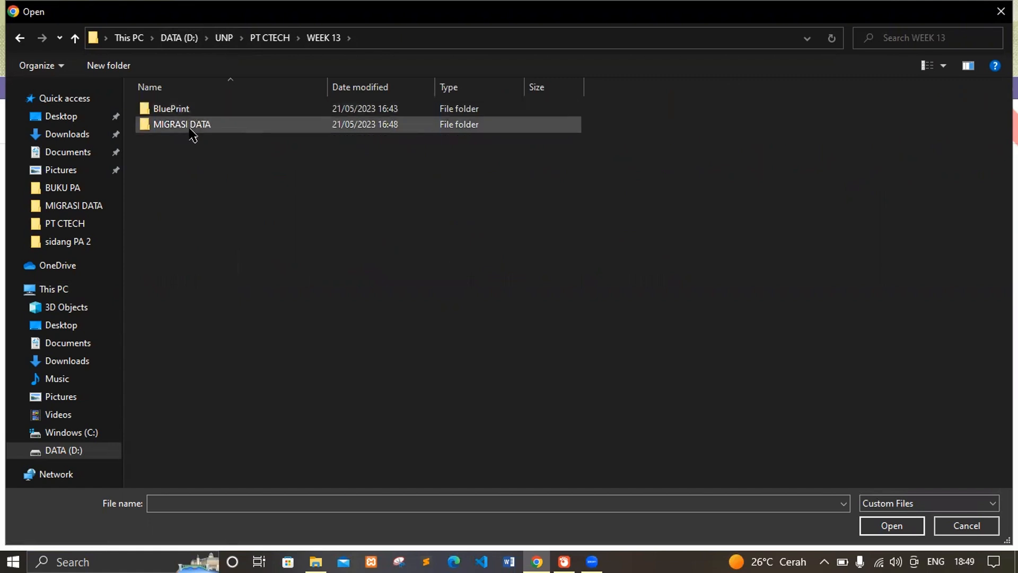
{"action": "double_click", "coordinate": [193, 125]}
{"action": "double_click", "coordinate": [207, 110]}
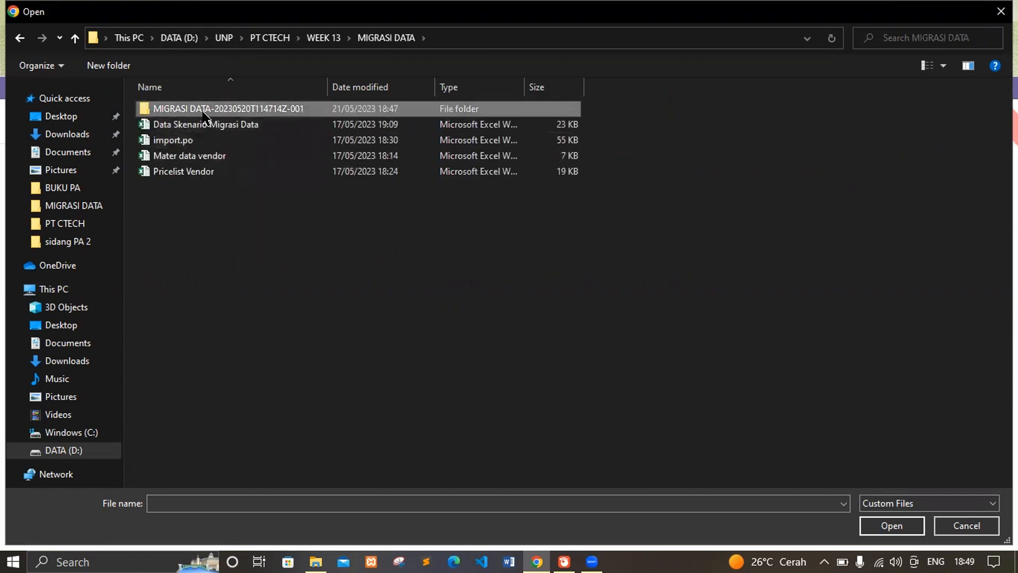
{"action": "left_click", "coordinate": [216, 141]}
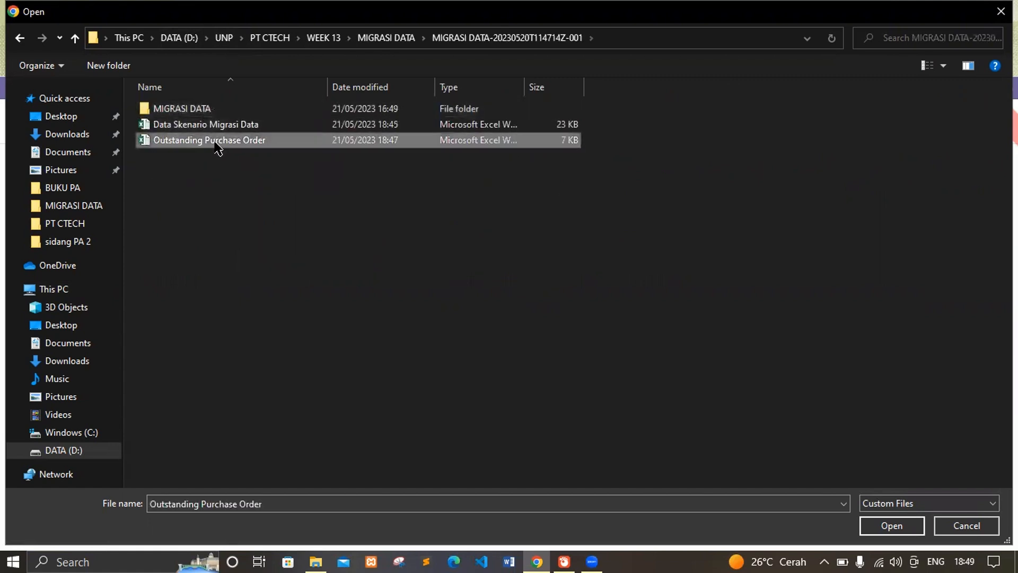
{"action": "left_click", "coordinate": [891, 526]}
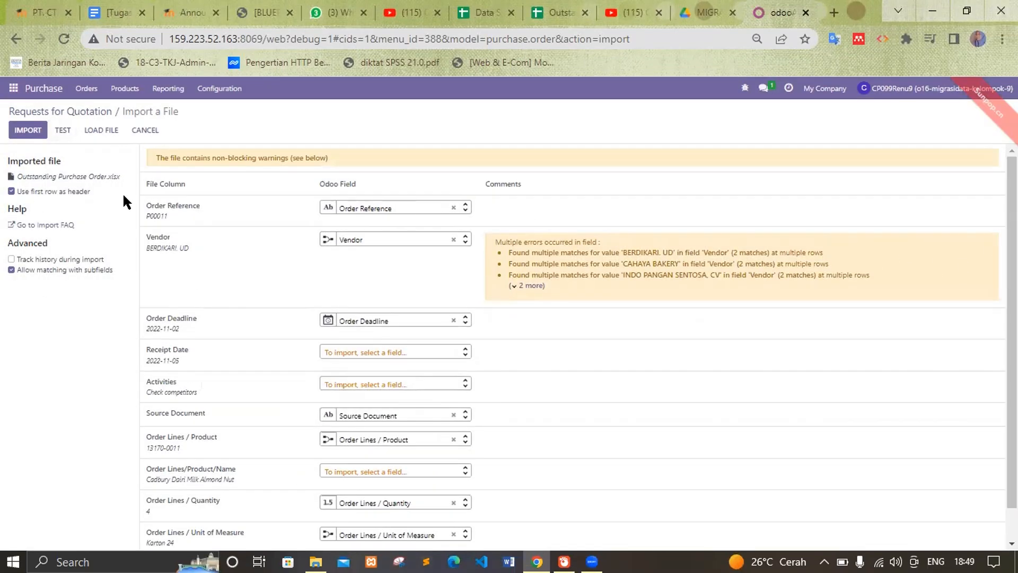
Step: Review the extra vendor-match warnings, then import the 24 requests for quotation
{"action": "left_click", "coordinate": [522, 287]}
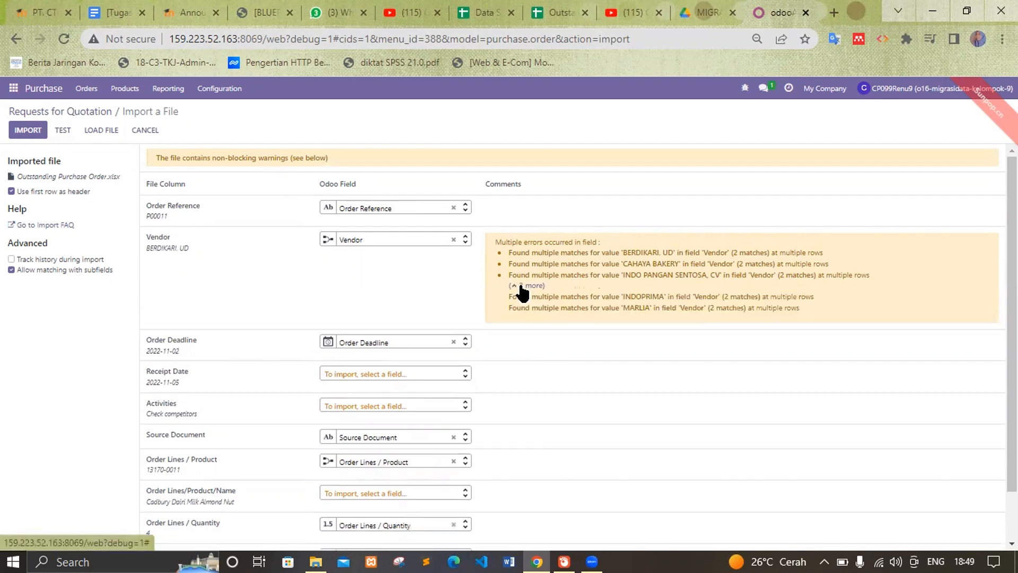
{"action": "left_click", "coordinate": [521, 288]}
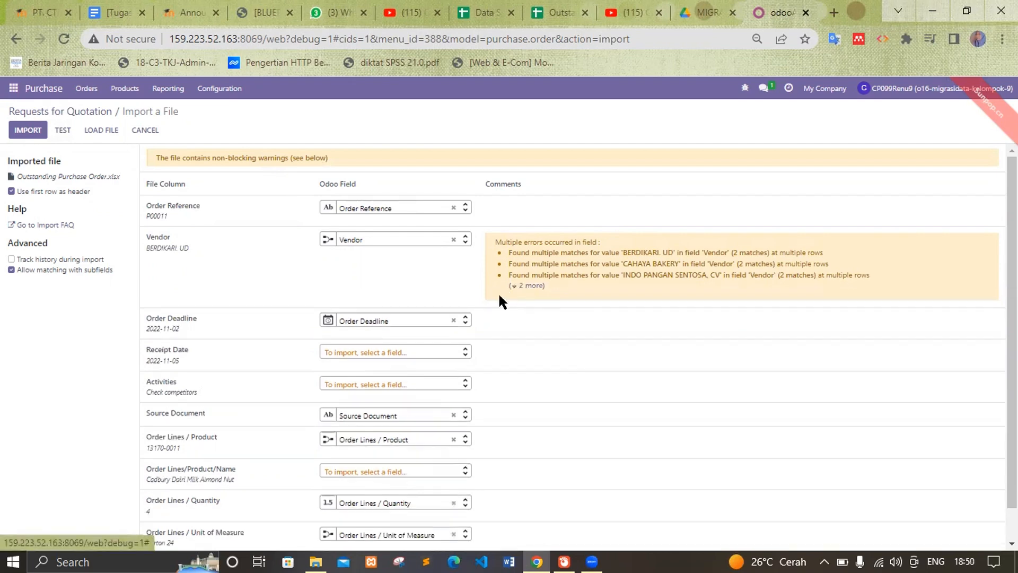
{"action": "left_click", "coordinate": [30, 133]}
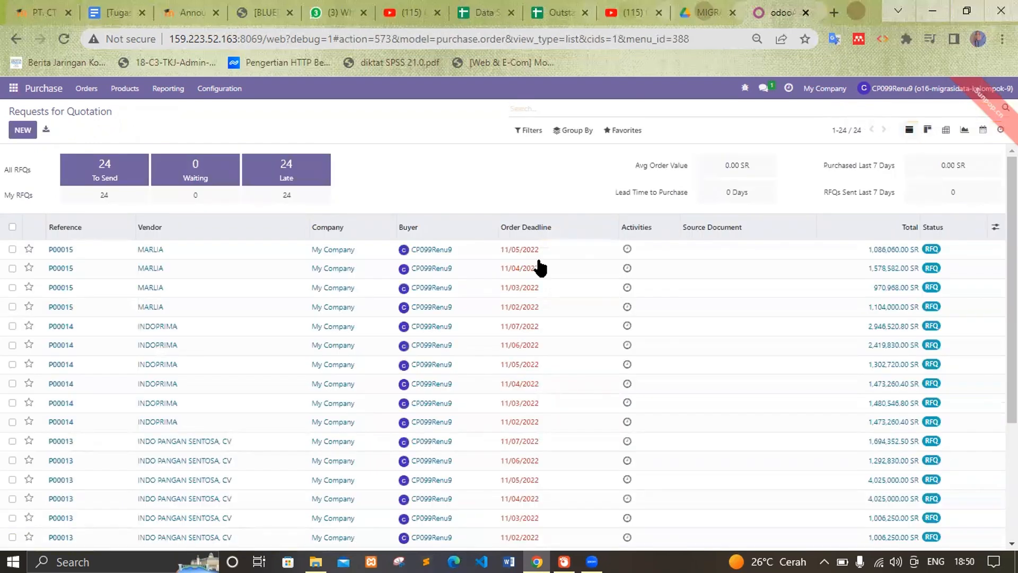
{"action": "scroll", "coordinate": [874, 312], "scroll_direction": "down", "scroll_amount": 1}
{"action": "scroll", "coordinate": [875, 312], "scroll_direction": "down", "scroll_amount": 3}
{"action": "scroll", "coordinate": [403, 268], "scroll_direction": "up", "scroll_amount": 5}
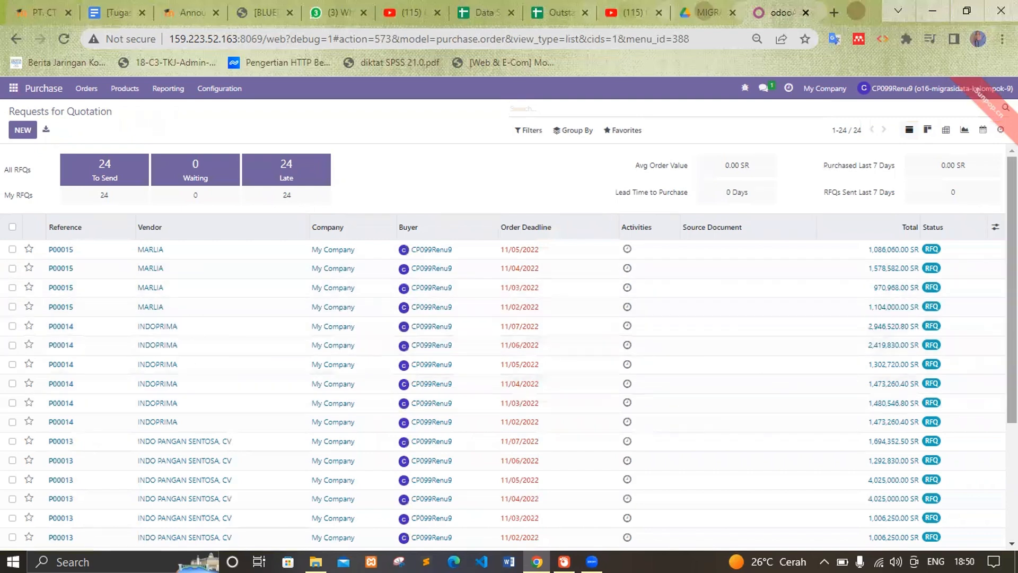
{"action": "scroll", "coordinate": [509, 347], "scroll_direction": "down", "scroll_amount": 3}
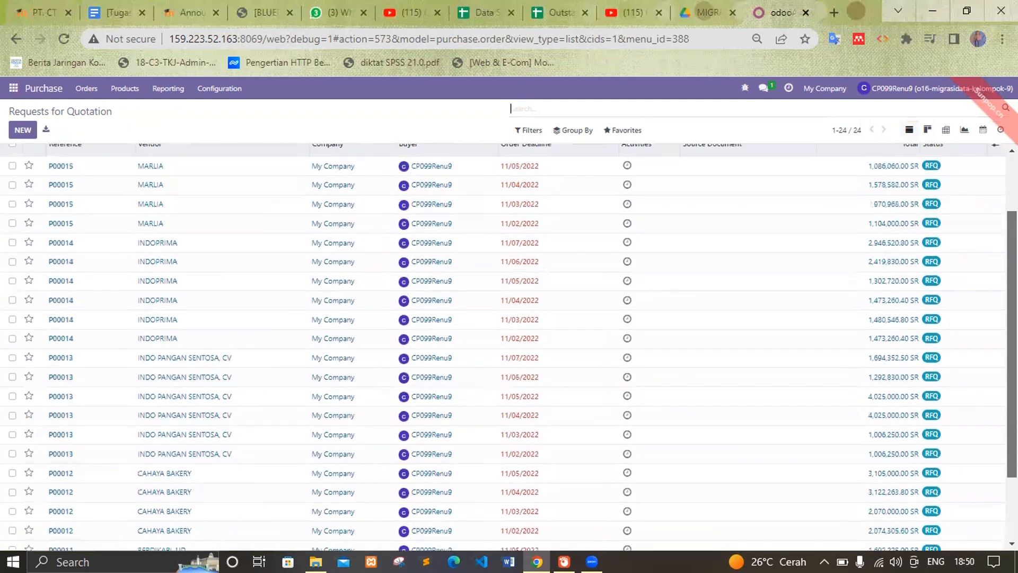
{"action": "scroll", "coordinate": [509, 347], "scroll_direction": "down", "scroll_amount": 2}
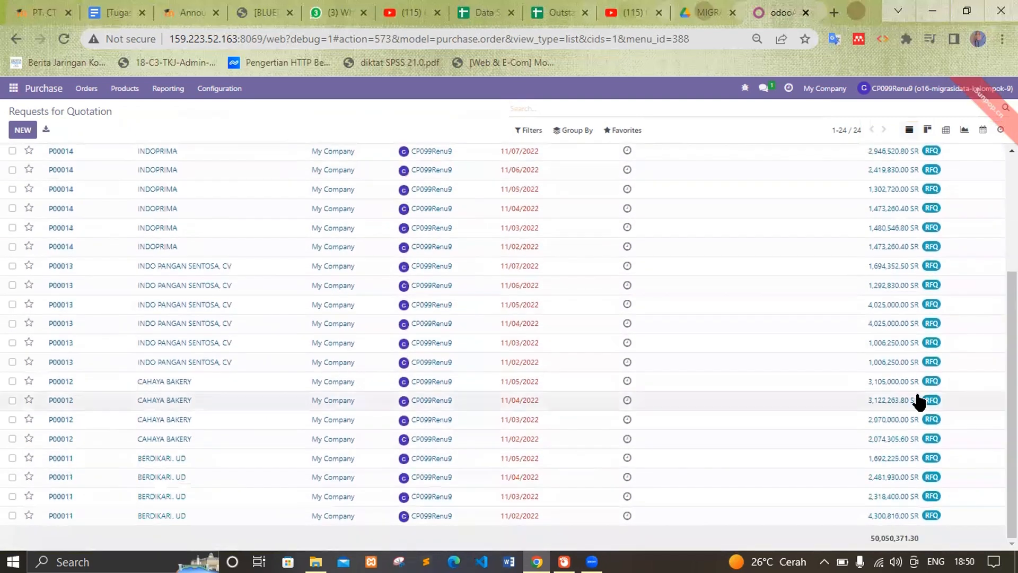
{"action": "scroll", "coordinate": [950, 281], "scroll_direction": "up", "scroll_amount": 5}
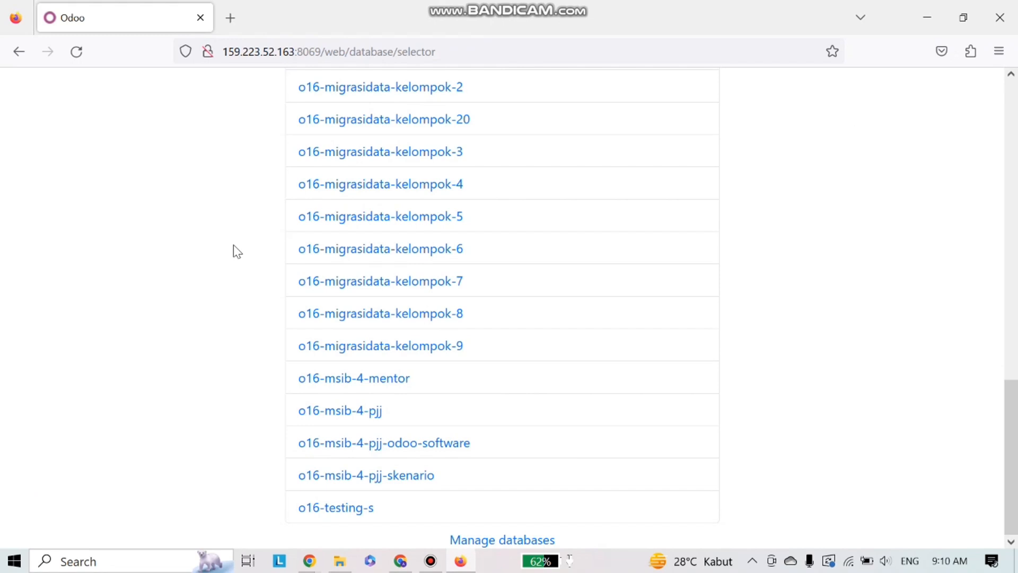
Step: Open the zip backup form, including filestore, for database o16-migrasidata-kelompok-9 in Manage databases
{"action": "scroll", "coordinate": [233, 245], "scroll_direction": "up", "scroll_amount": 4}
{"action": "scroll", "coordinate": [234, 245], "scroll_direction": "down", "scroll_amount": 4}
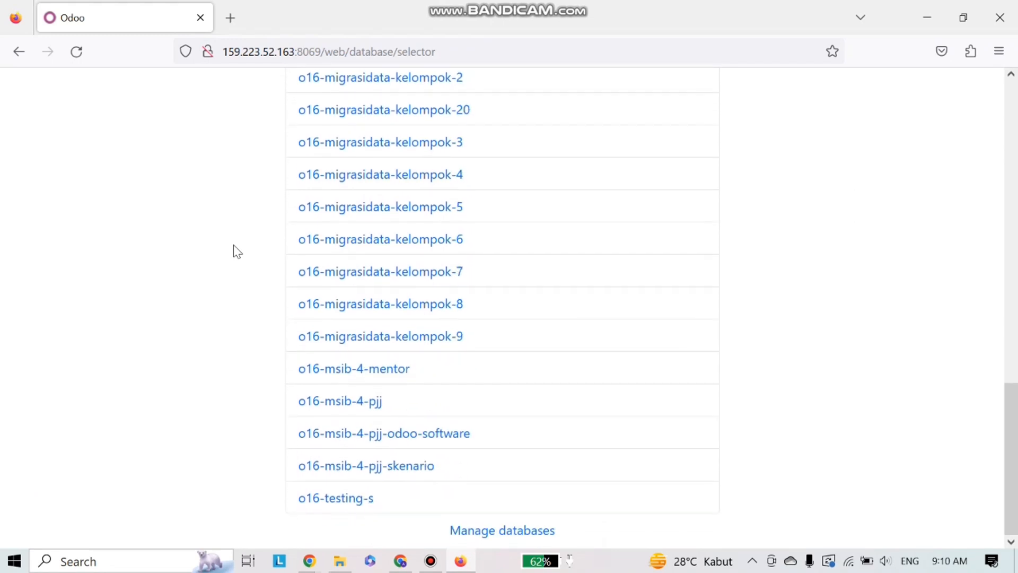
{"action": "left_click", "coordinate": [505, 538]}
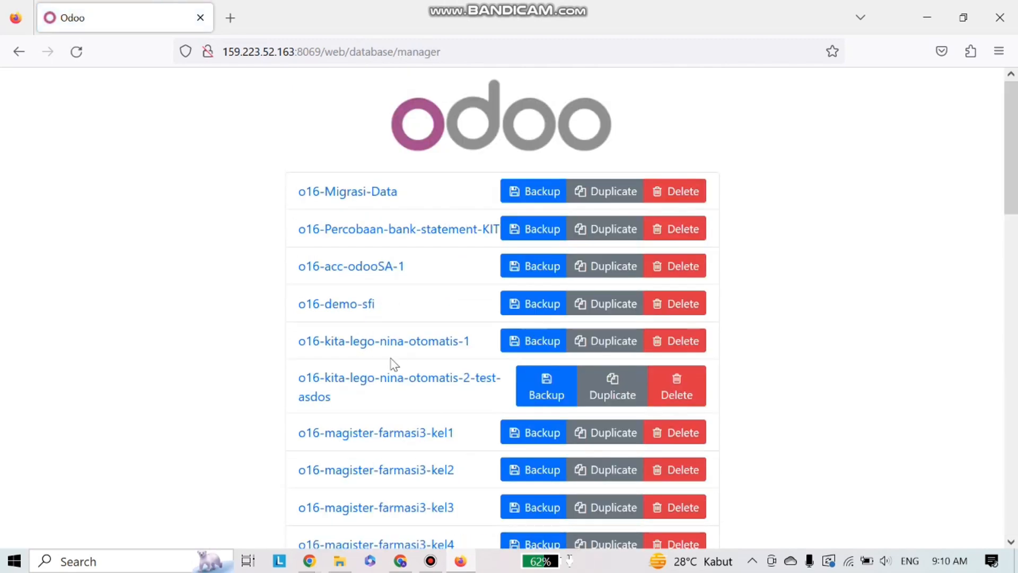
{"action": "scroll", "coordinate": [229, 339], "scroll_direction": "down", "scroll_amount": 6}
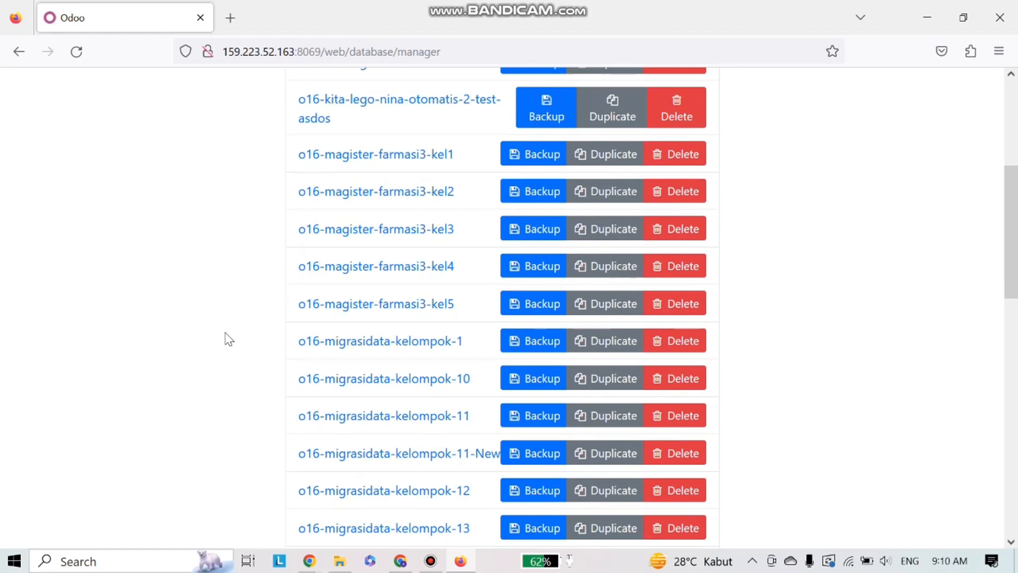
{"action": "scroll", "coordinate": [228, 339], "scroll_direction": "down", "scroll_amount": 9}
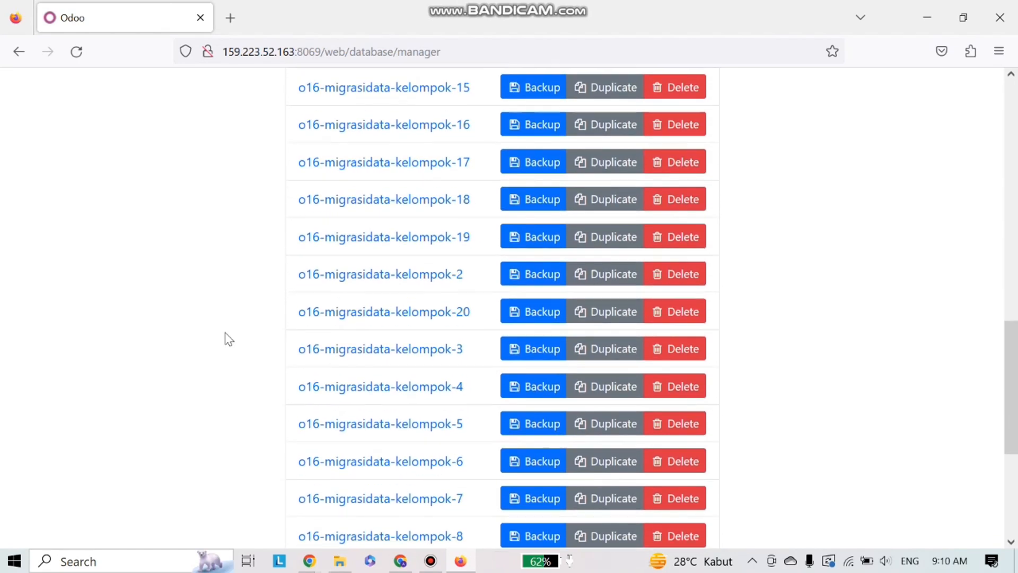
{"action": "scroll", "coordinate": [229, 339], "scroll_direction": "down", "scroll_amount": 4}
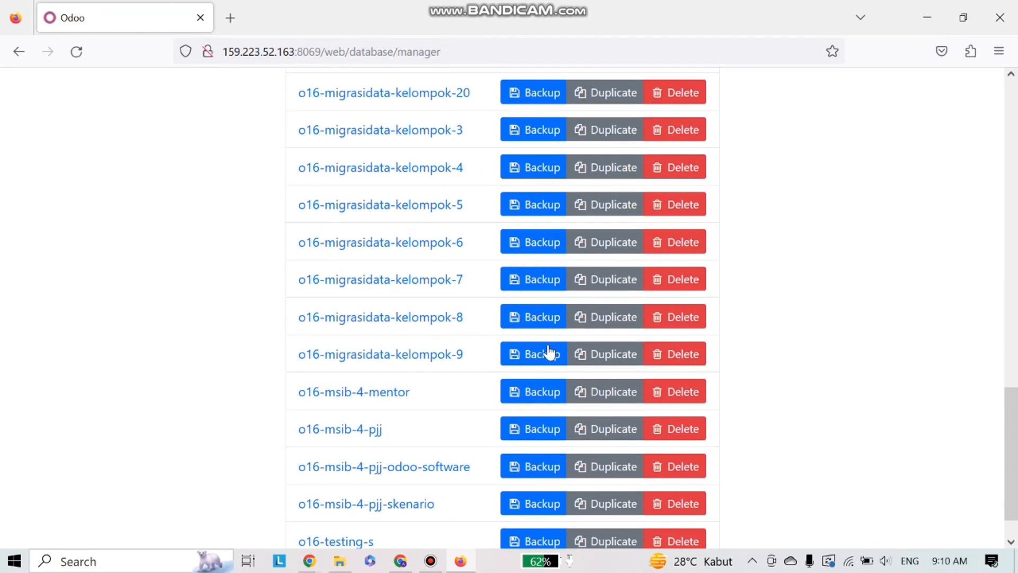
{"action": "left_click", "coordinate": [520, 361]}
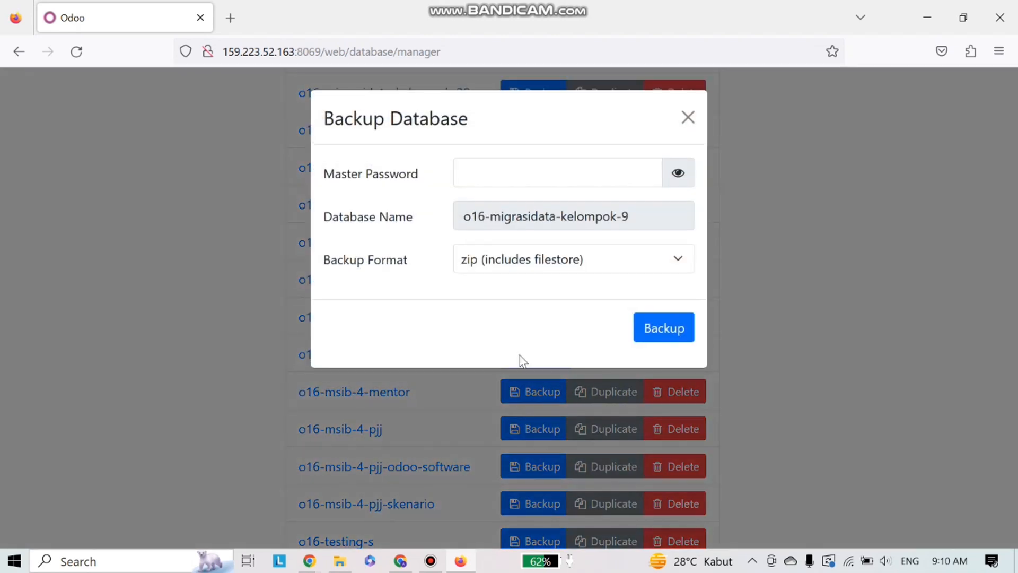